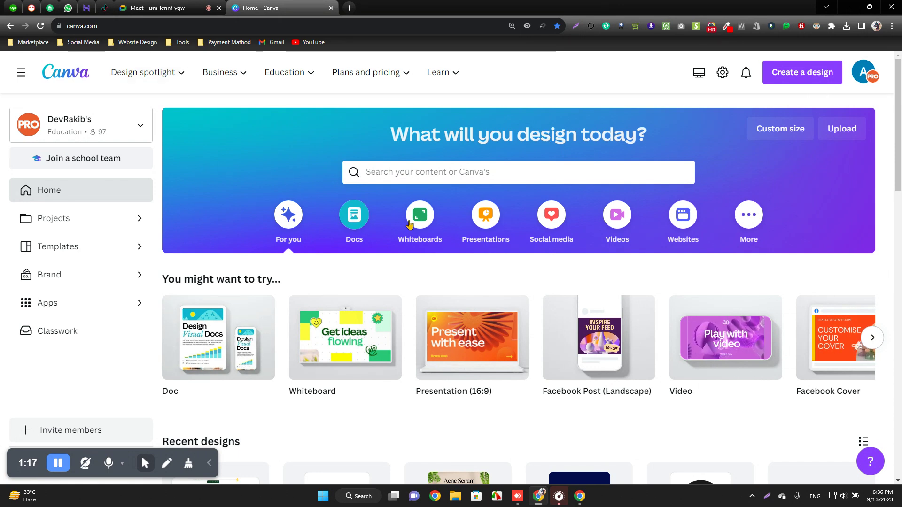
Look through the suggested design types and the recent designs on the Canva home page
scroll(453, 321, "down", 3)
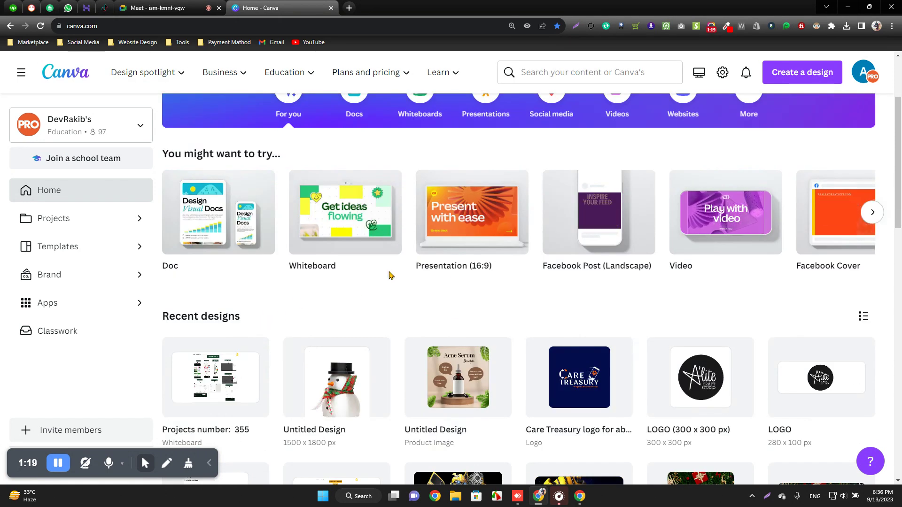
scroll(401, 272, "up", 3)
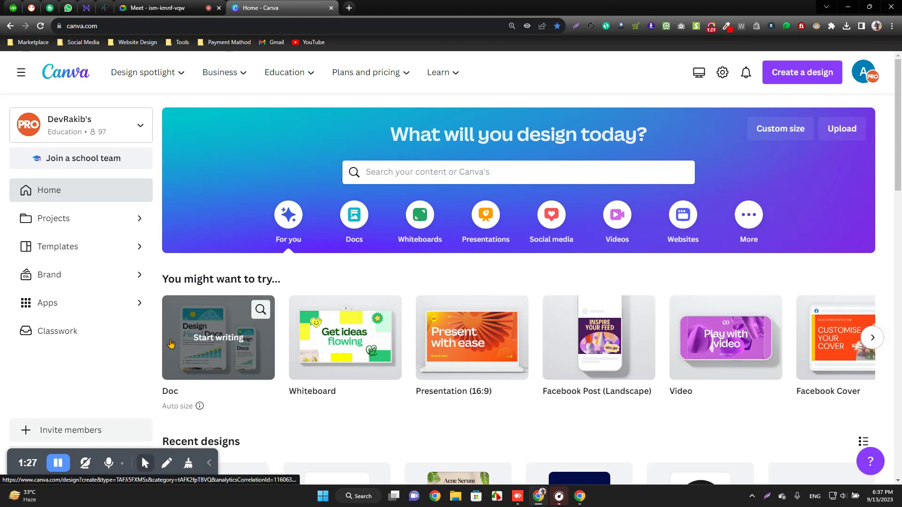
scroll(276, 324, "down", 3)
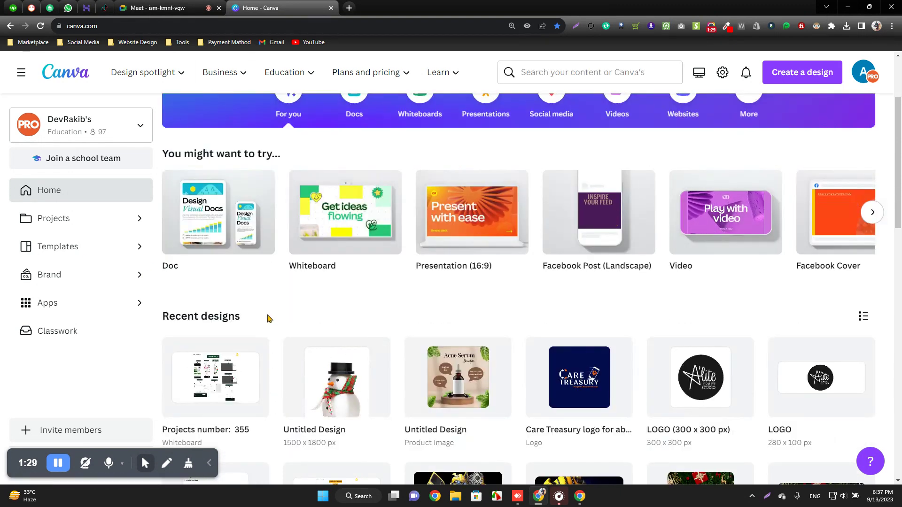
scroll(266, 319, "down", 3)
scroll(266, 319, "up", 3)
scroll(266, 319, "up", 3)
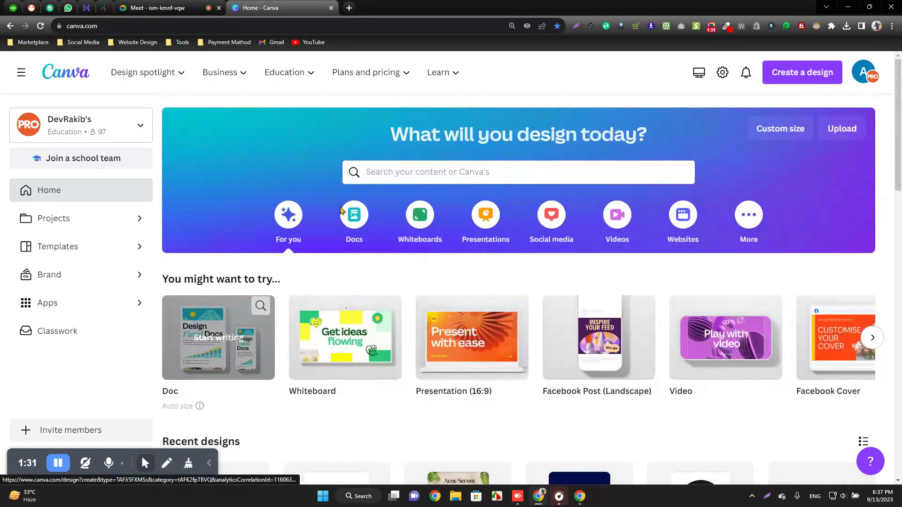
scroll(271, 322, "down", 3)
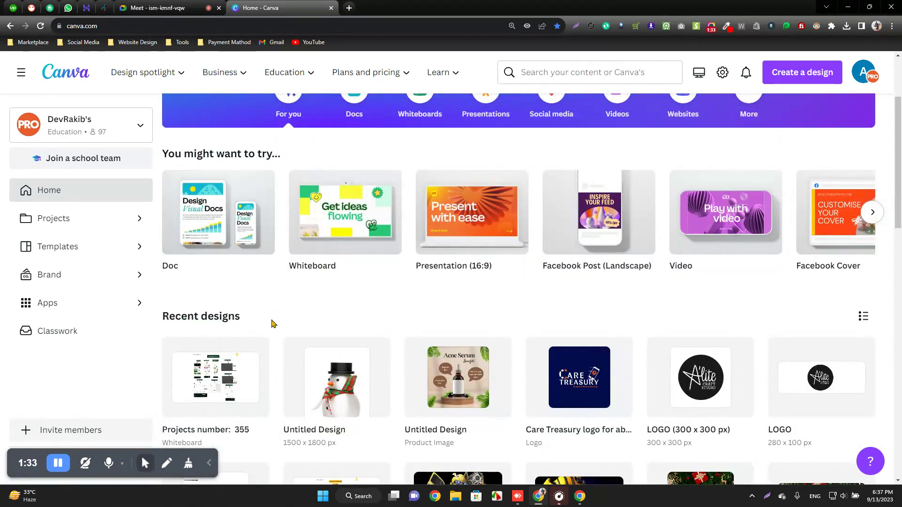
scroll(274, 308, "down", 3)
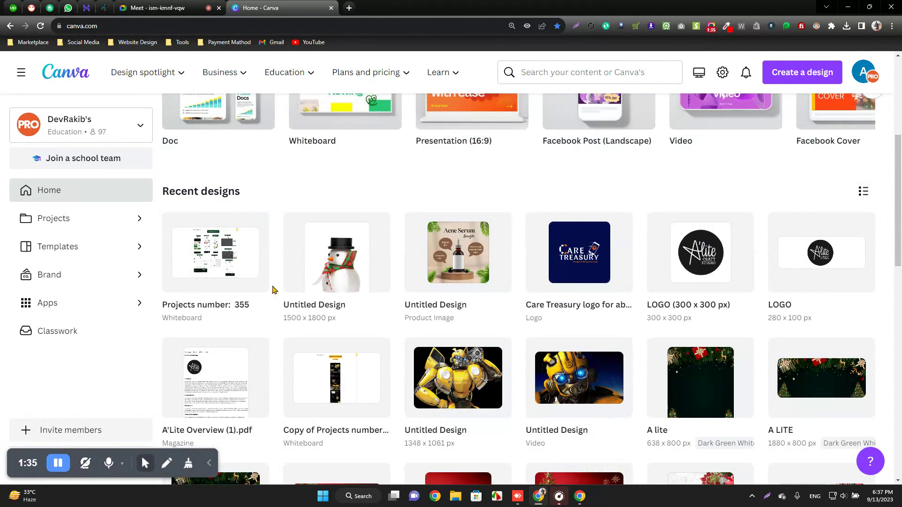
scroll(273, 294, "down", 3)
scroll(273, 282, "up", 3)
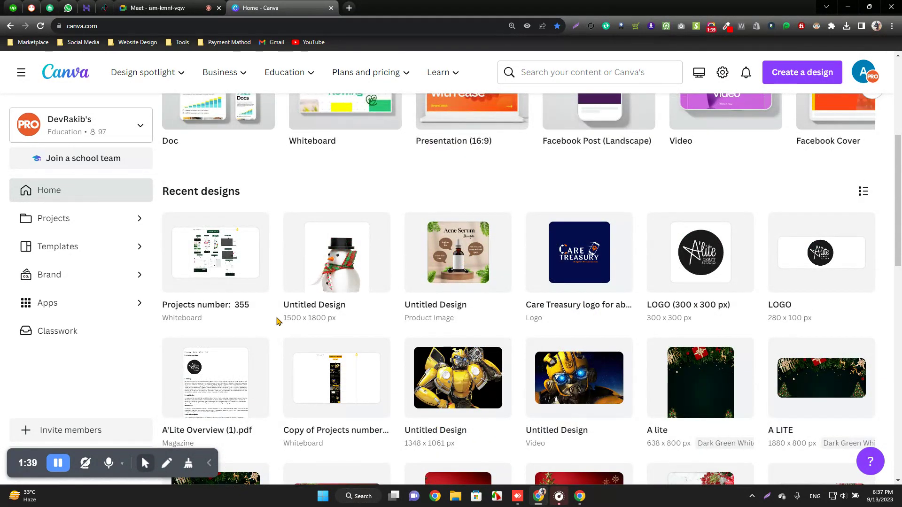
Open cs-design-1601.myshopify.com in a new tab and view the store's category cards through to Other Products
left_click(348, 8)
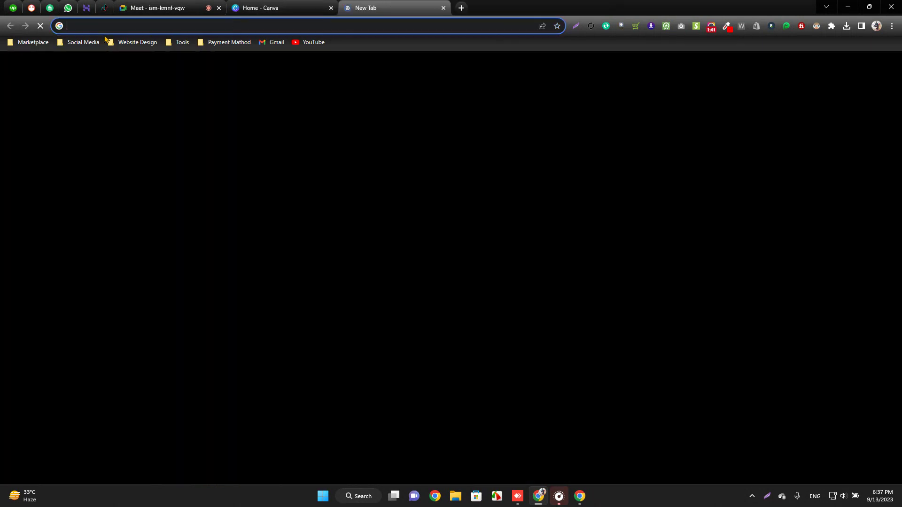
type("cs")
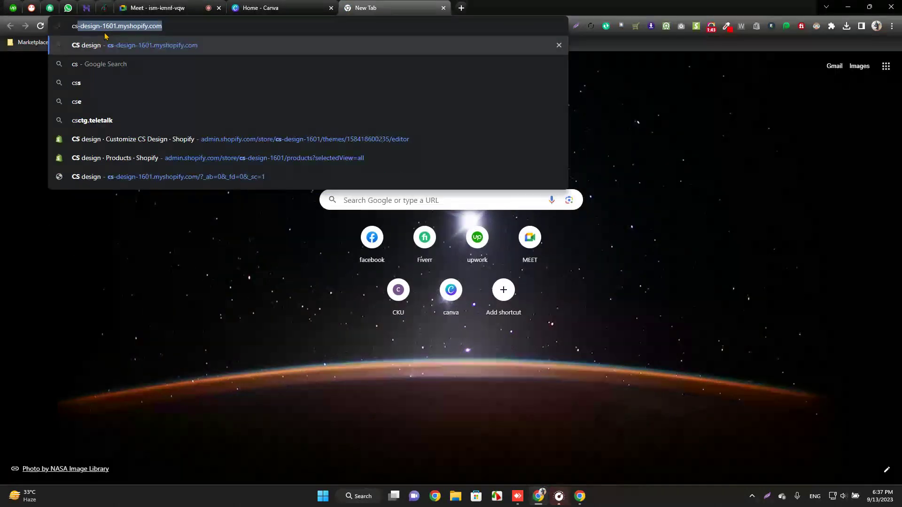
key("Return")
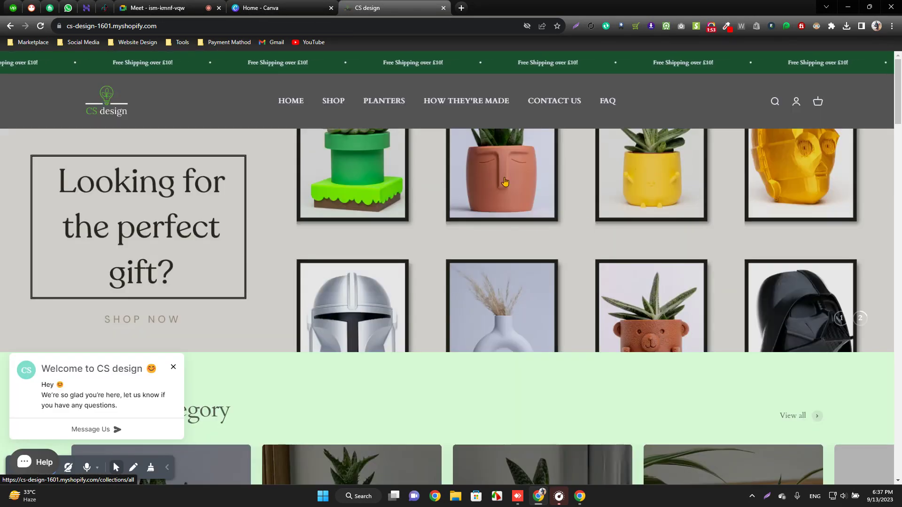
scroll(487, 206, "down", 10)
scroll(486, 206, "up", 3)
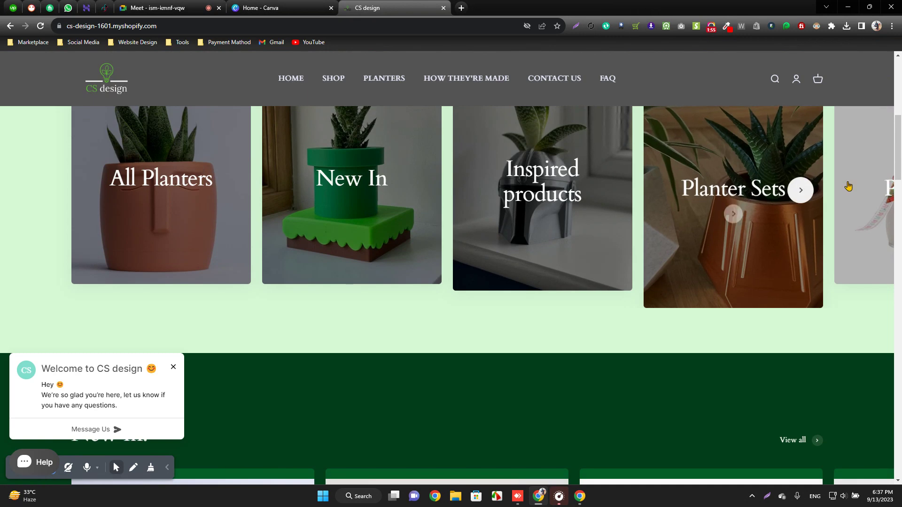
left_click(800, 190)
scroll(717, 264, "up", 3)
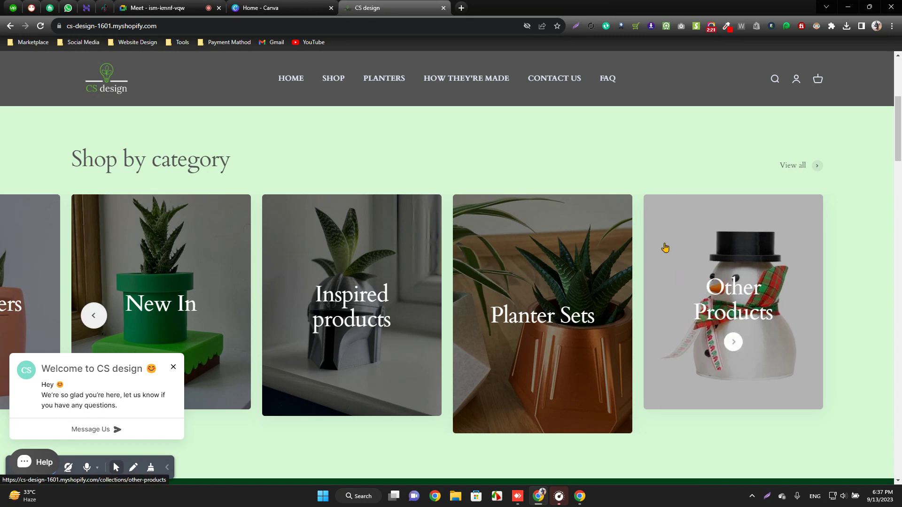
Switch back to Canva, open the recent 1500 x 1800 px snowman design, and return to the home page
left_click(276, 7)
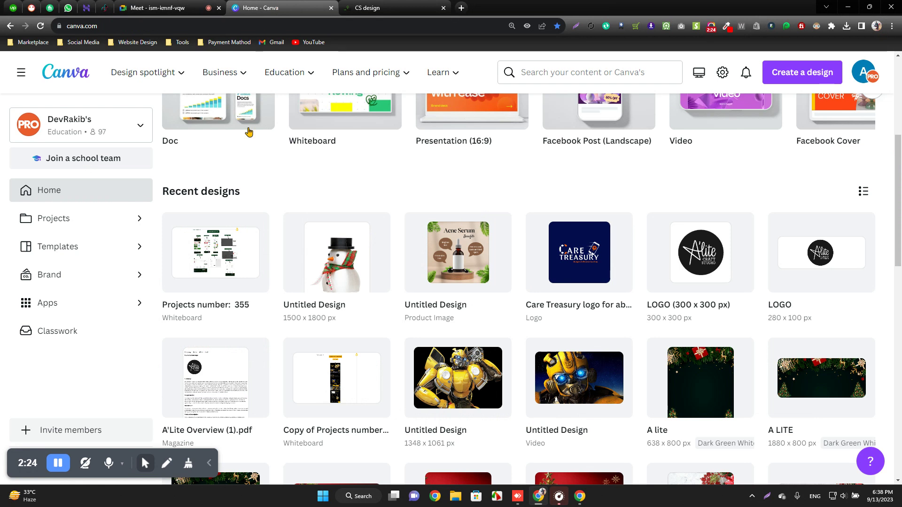
left_click(315, 254)
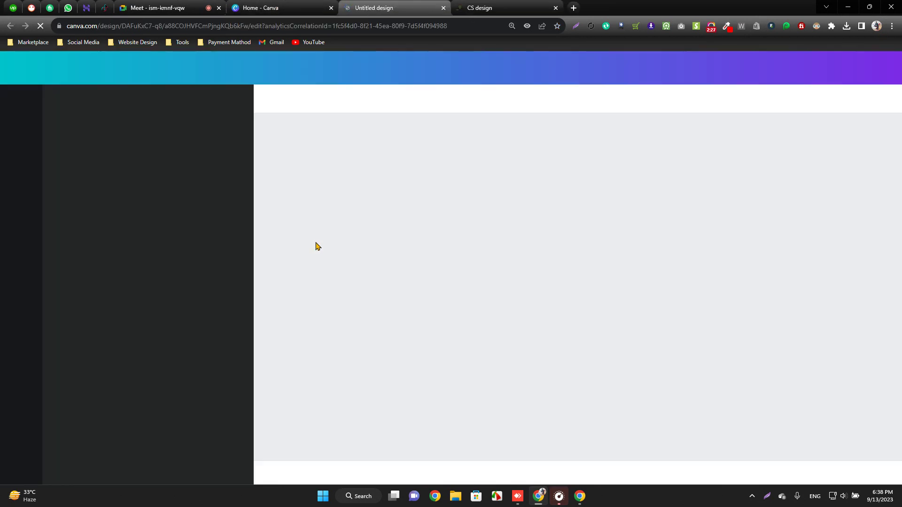
left_click(302, 4)
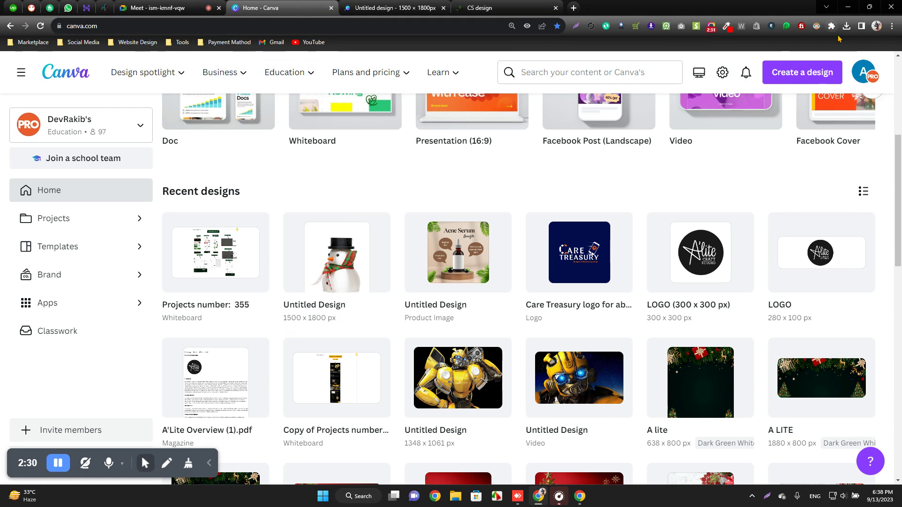
Create a new custom-size design 1500 px wide and 1800 px high
scroll(728, 143, "up", 3)
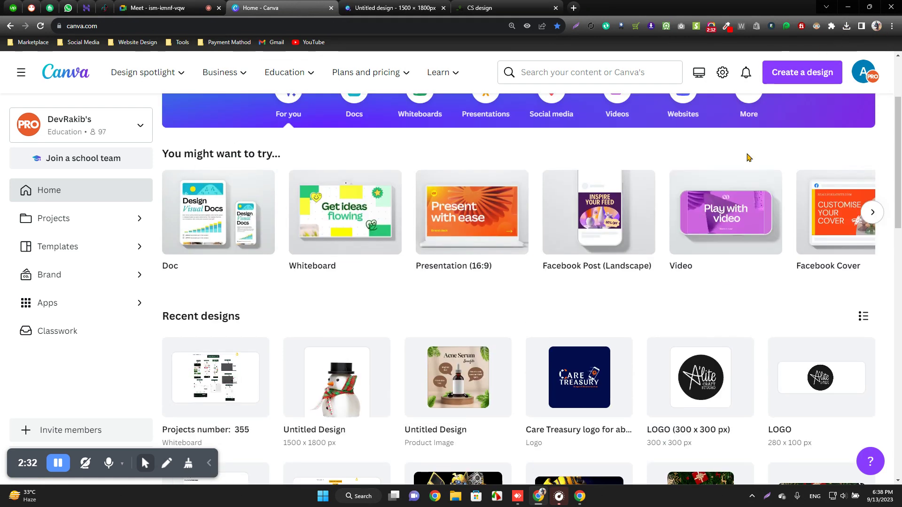
left_click(802, 68)
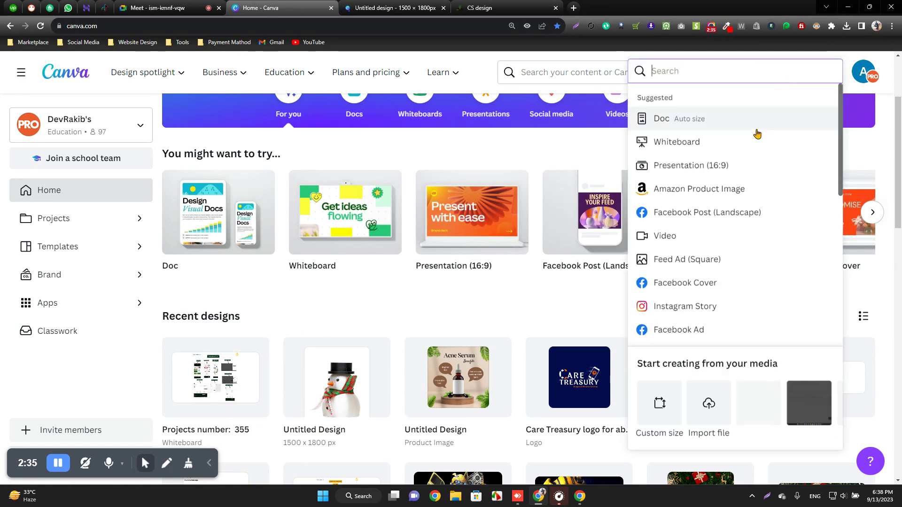
scroll(527, 318, "down", 3)
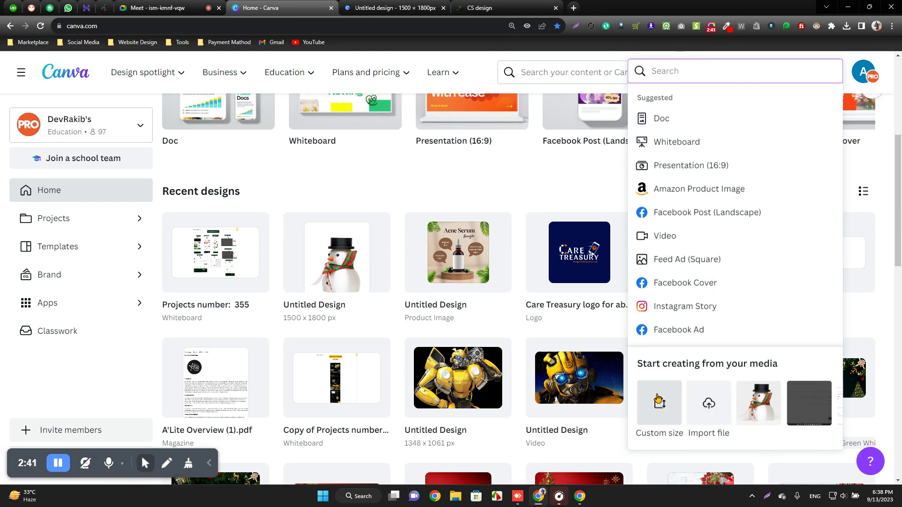
left_click(658, 409)
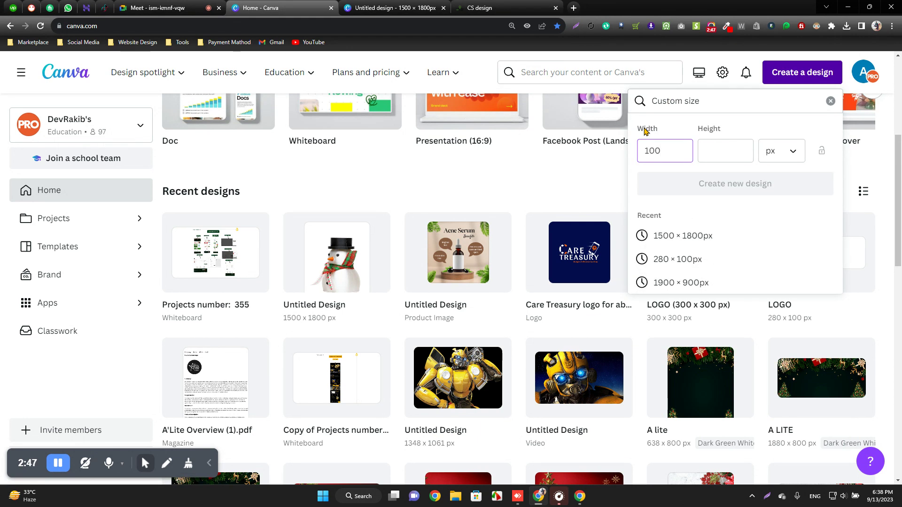
key("BackSpace")
type("500")
left_click(729, 149)
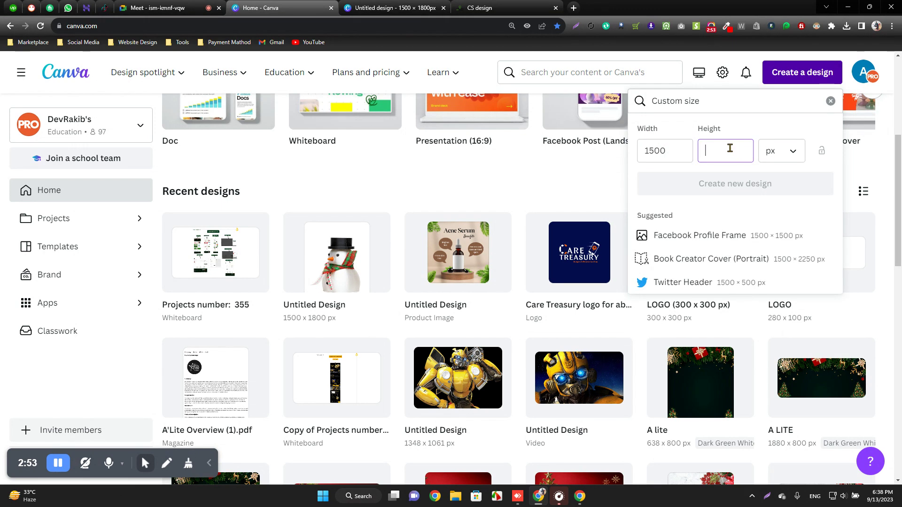
type("1800")
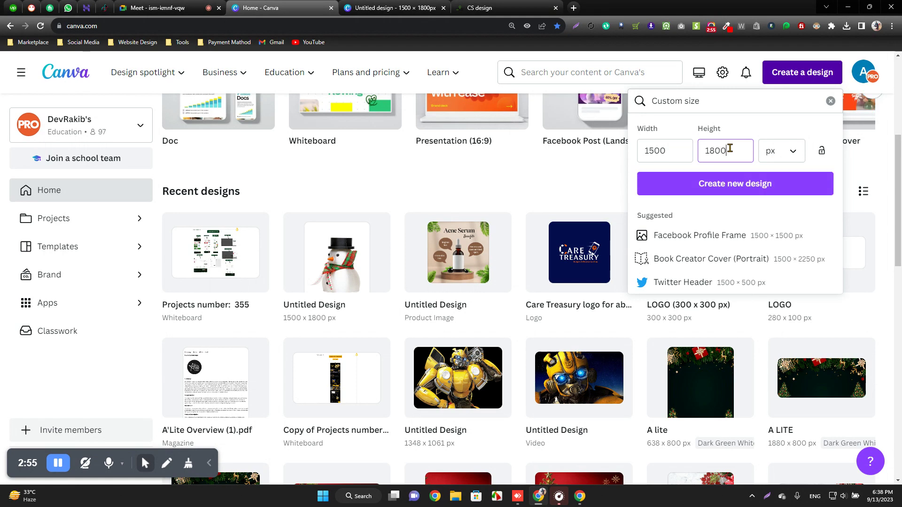
left_click(715, 183)
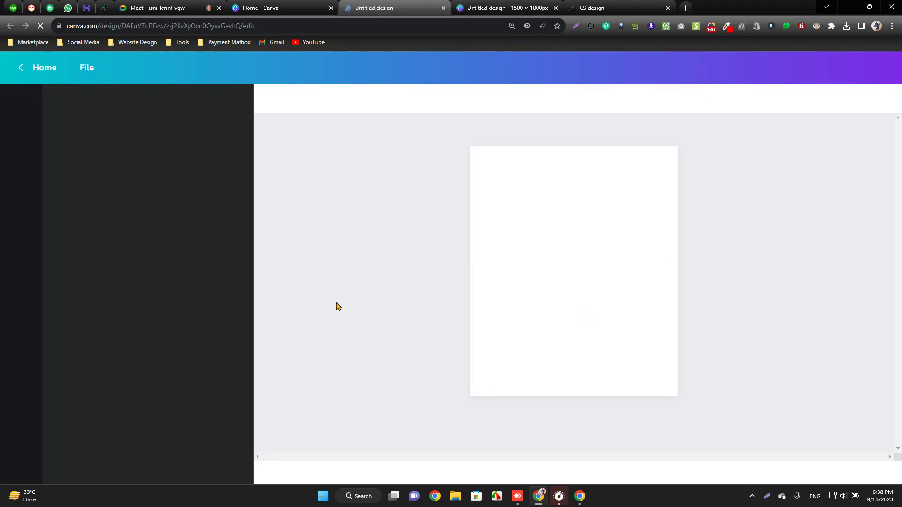
Upload the downloaded santas-magic-key-ornament screenshot to the design's uploads, and place the uploaded snowman photo on the blank page
left_click(846, 26)
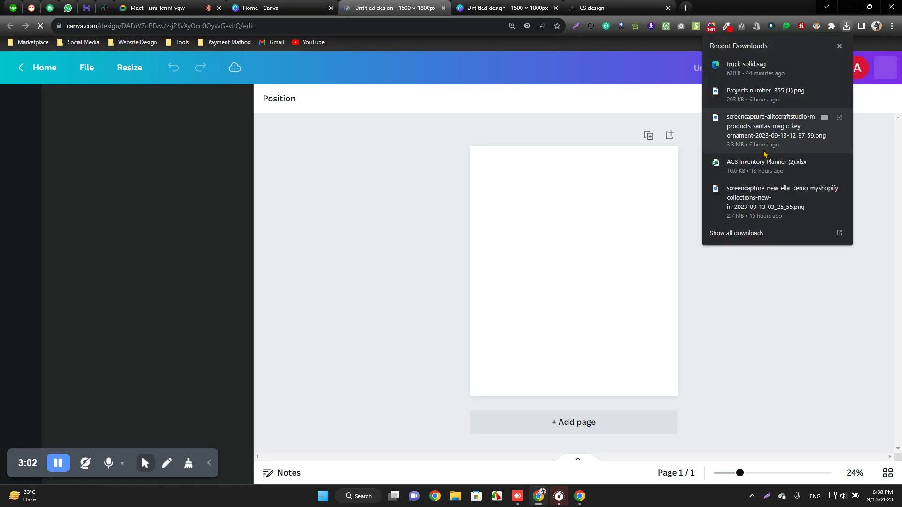
left_click_drag(776, 130, 182, 279)
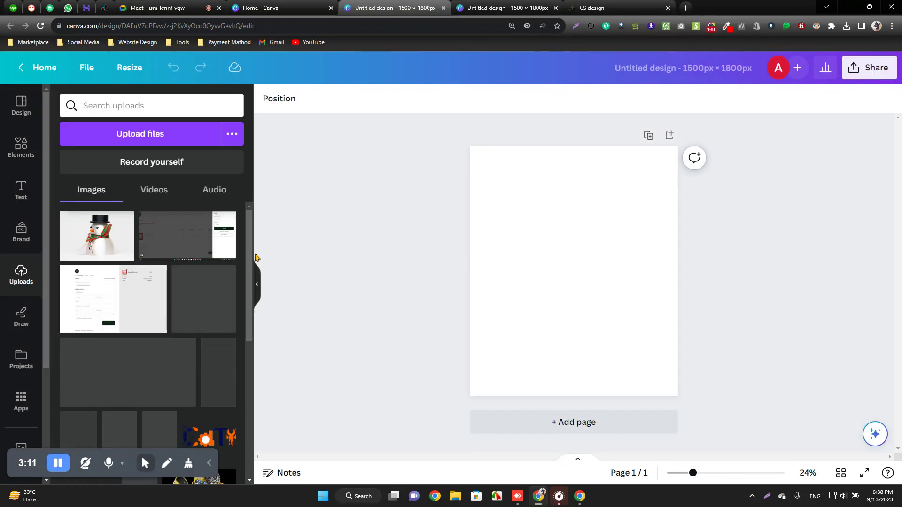
left_click(166, 287)
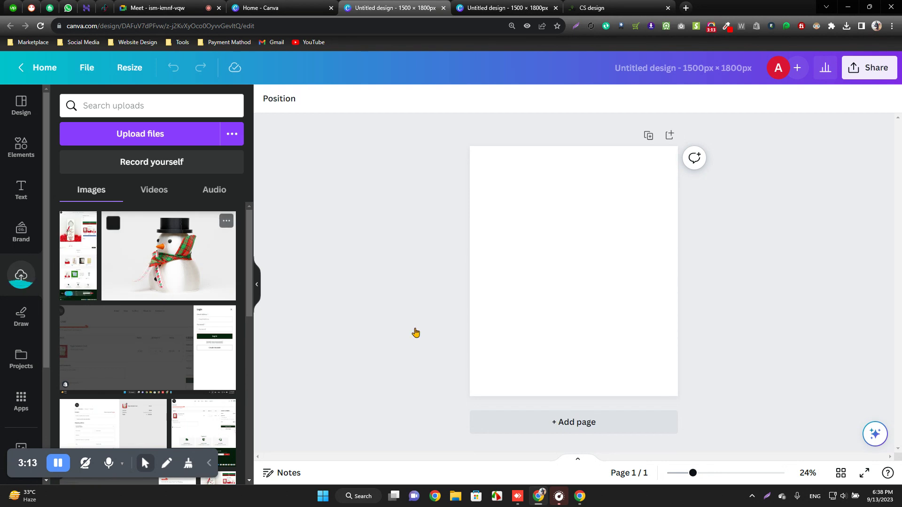
left_click_drag(576, 286, 551, 281)
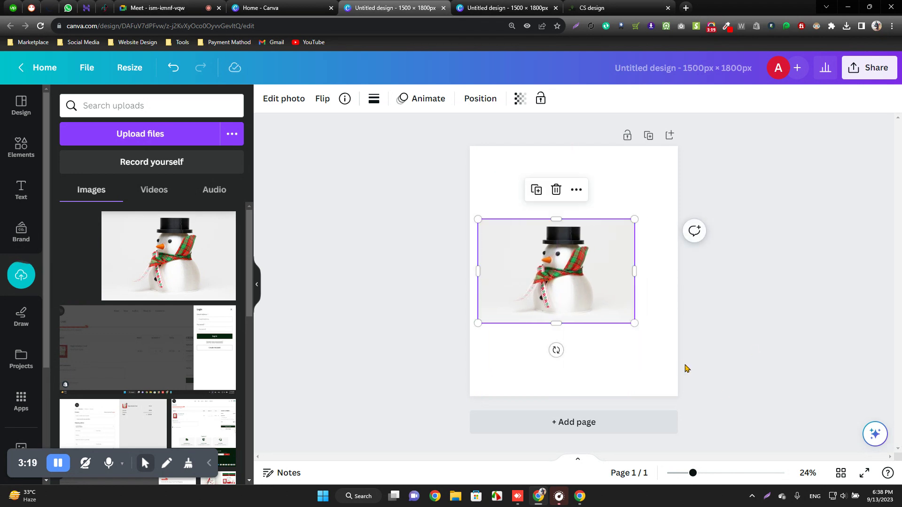
left_click(658, 377)
left_click(615, 296)
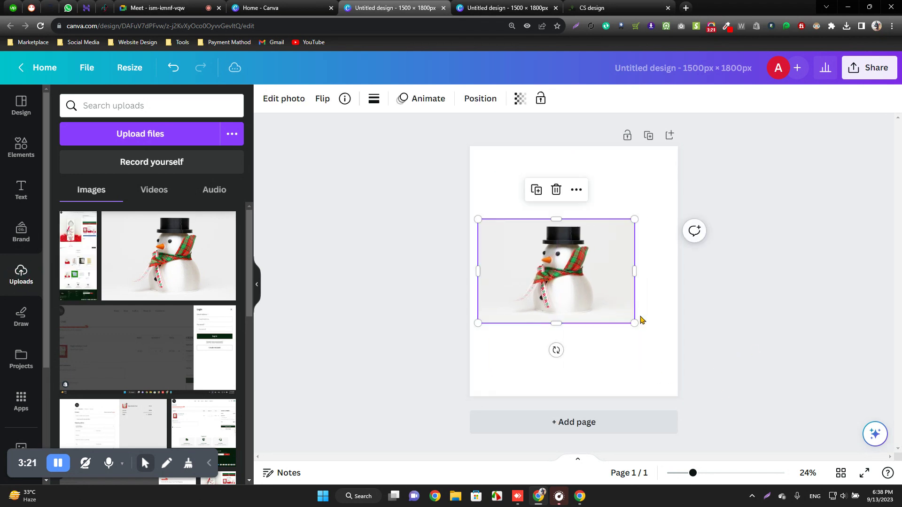
Enlarge and reposition the snowman photo so it covers the entire page
left_click_drag(635, 323, 713, 379)
left_click_drag(690, 348, 673, 318)
left_click_drag(439, 355, 407, 427)
left_click_drag(577, 347, 647, 297)
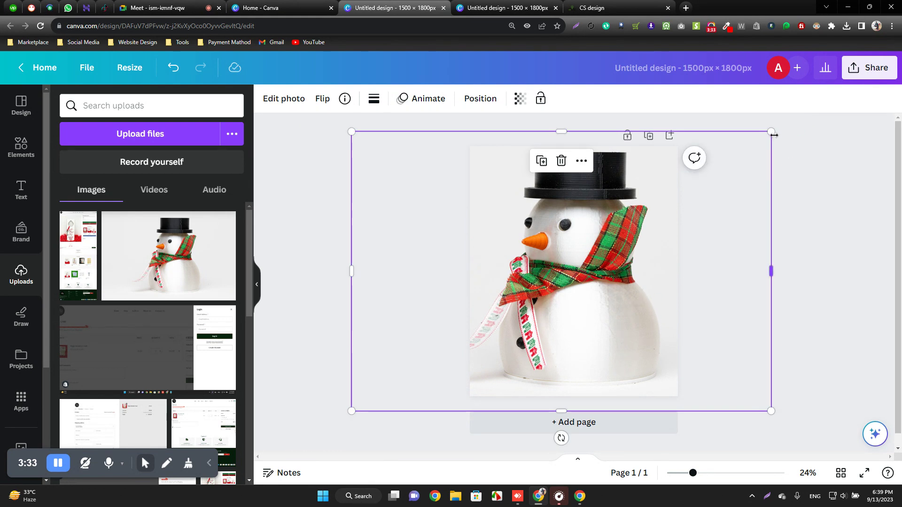
Scale the snowman photo down to about 1,628 x 1,085 px and position it across the middle of the page
left_click_drag(772, 133, 707, 179)
left_click_drag(616, 233, 575, 259)
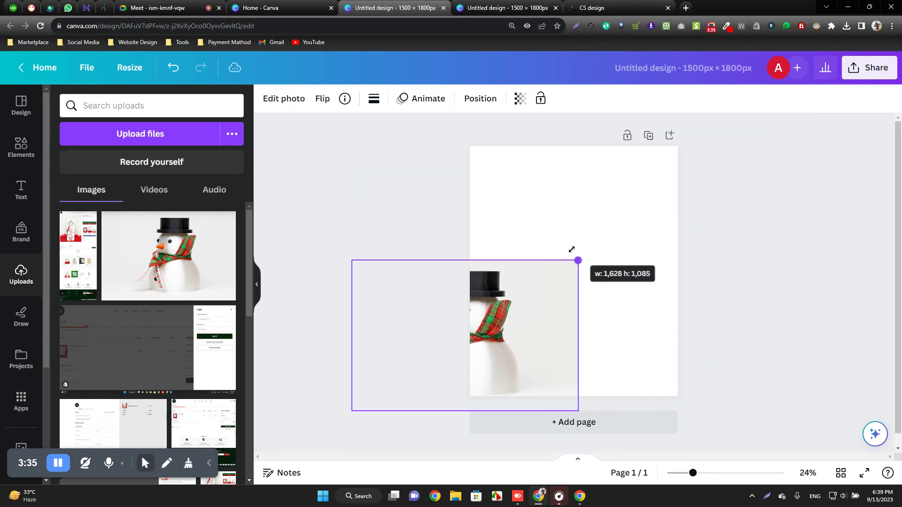
left_click_drag(534, 354, 643, 297)
left_click_drag(564, 298, 555, 296)
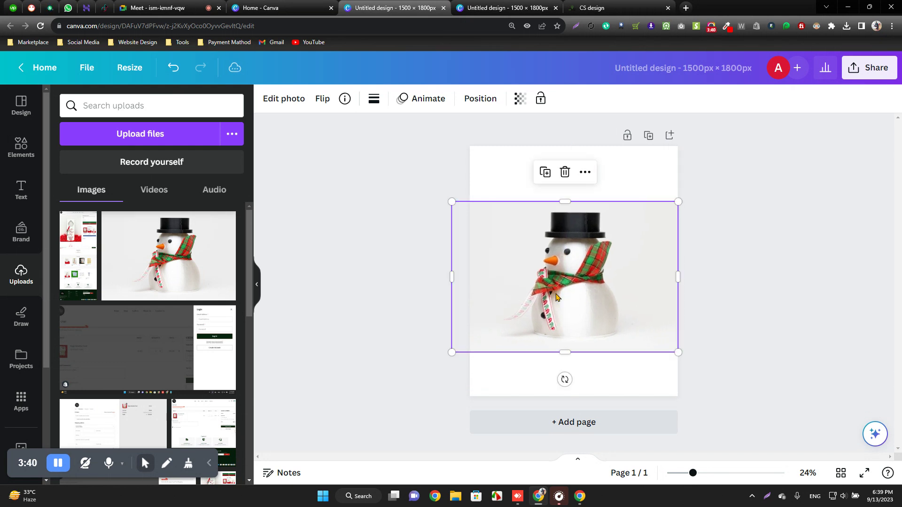
Remove the snowman photo's background with BG Remover
left_click(283, 100)
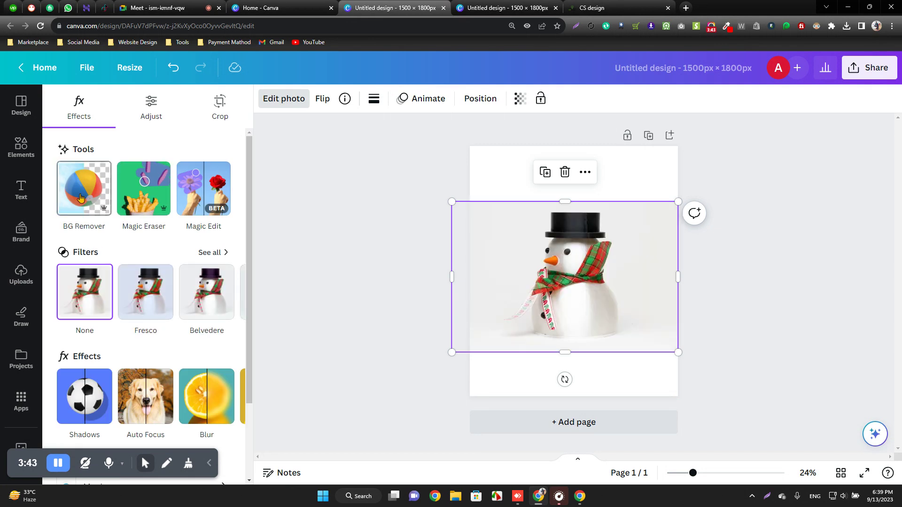
left_click(101, 215)
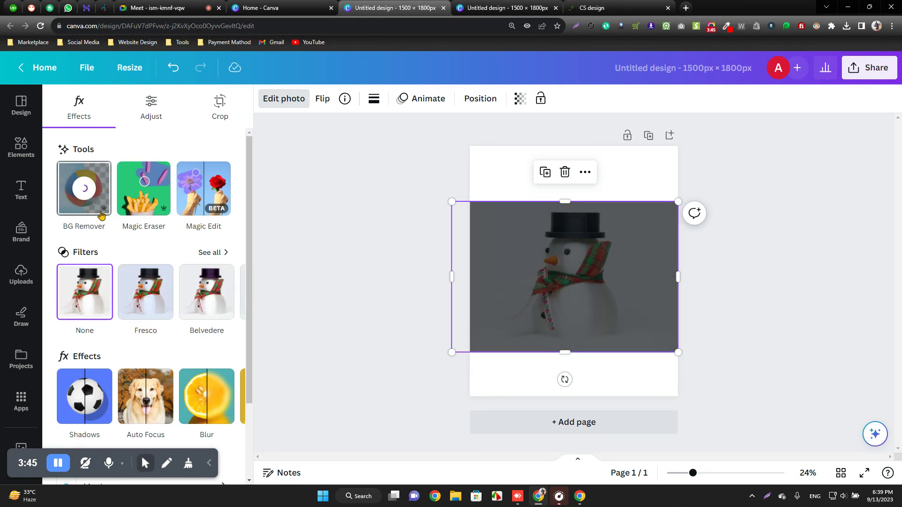
left_click(345, 242)
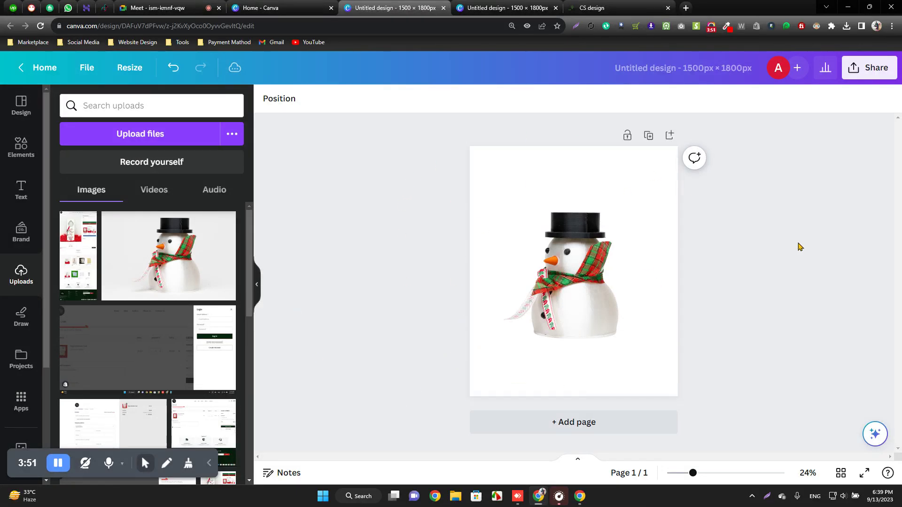
Enlarge the snowman cutout slightly and recentre it on the page
left_click(595, 299)
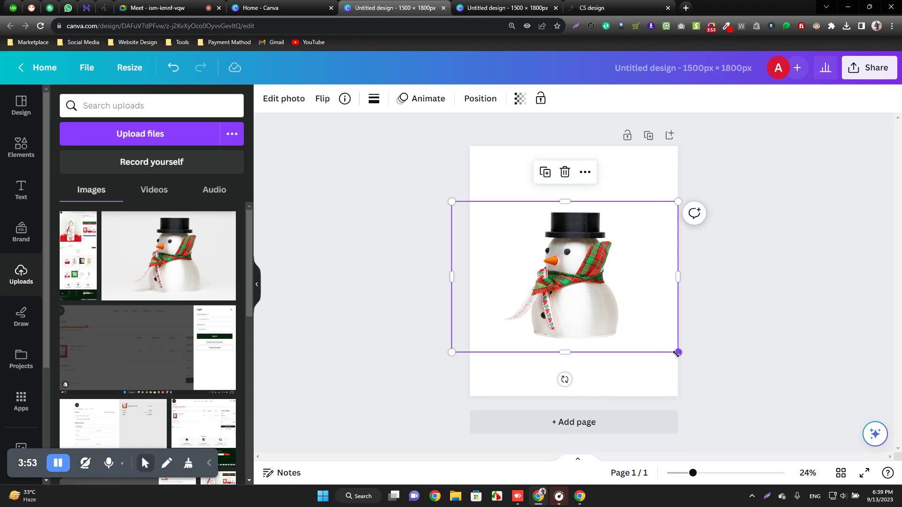
left_click_drag(680, 359, 674, 359)
left_click_drag(625, 308, 623, 305)
left_click(834, 325)
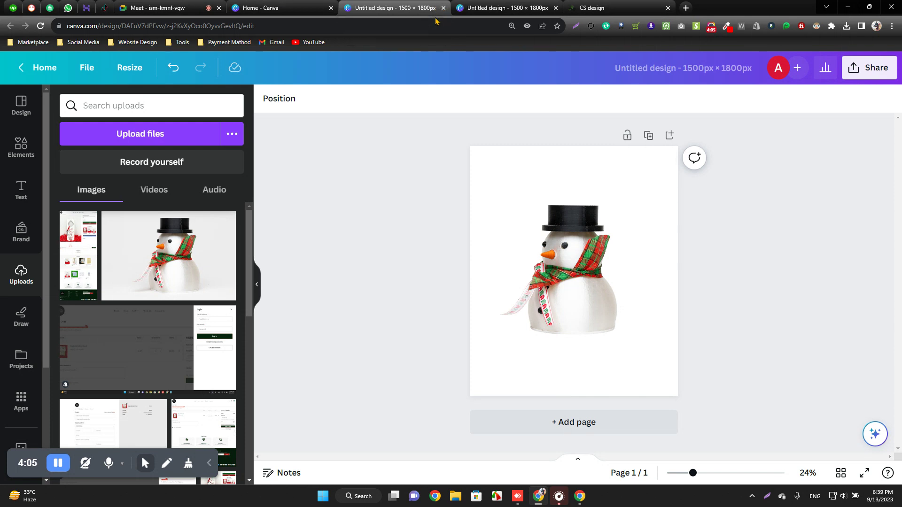
Close the snowman design and open the store at alitecraftstudio.myshopify.com in a new browser tab to view its home page
left_click(447, 10)
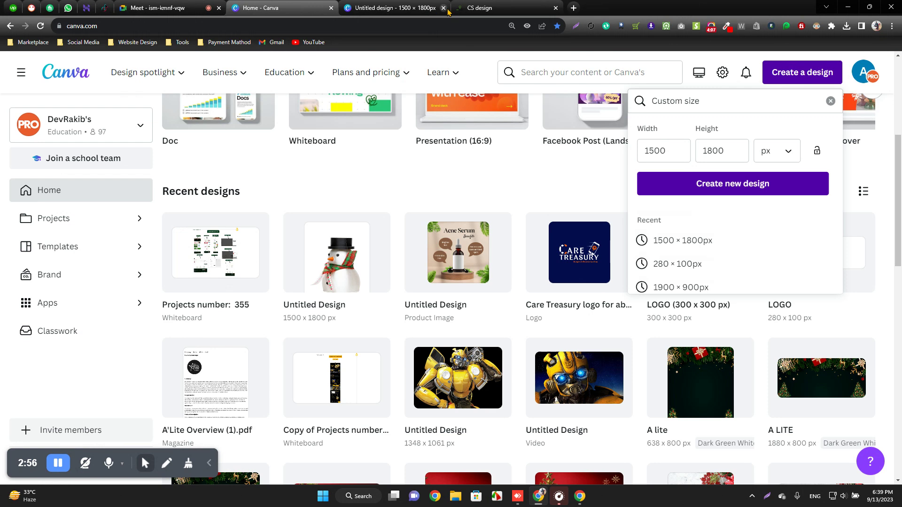
left_click(389, 174)
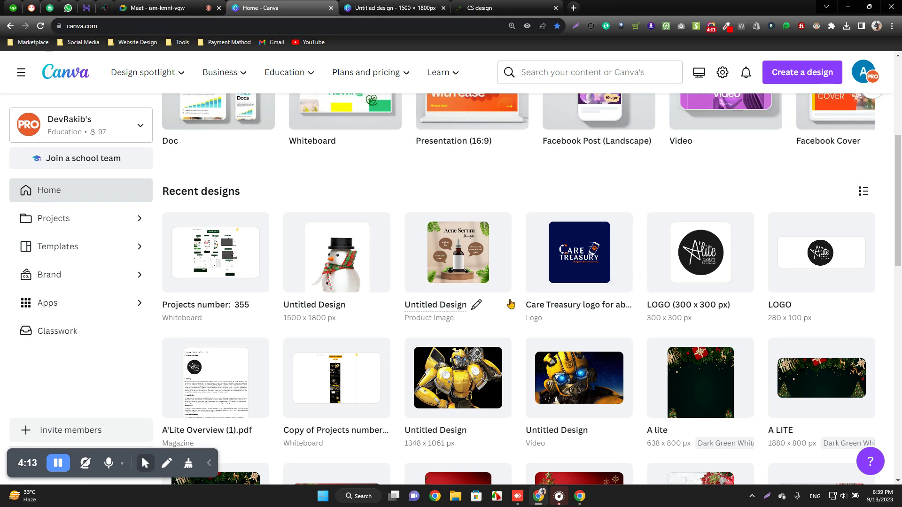
left_click(573, 8)
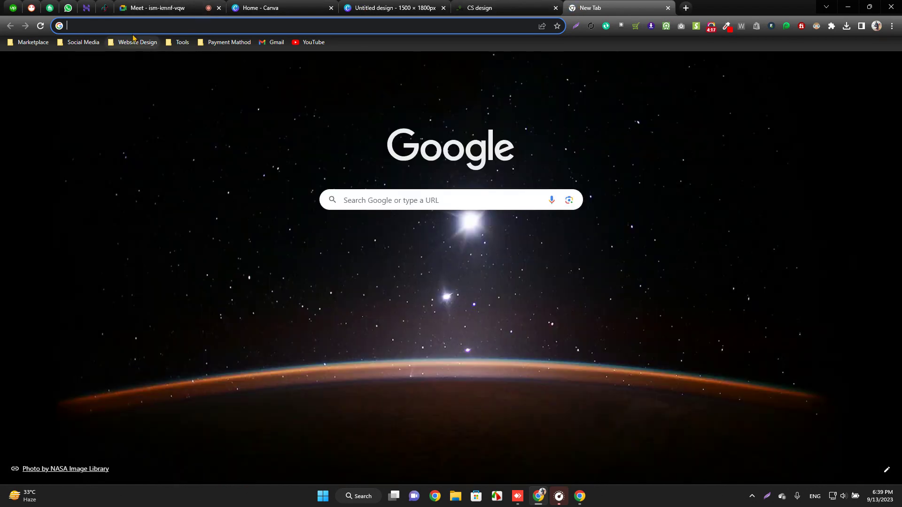
type("a")
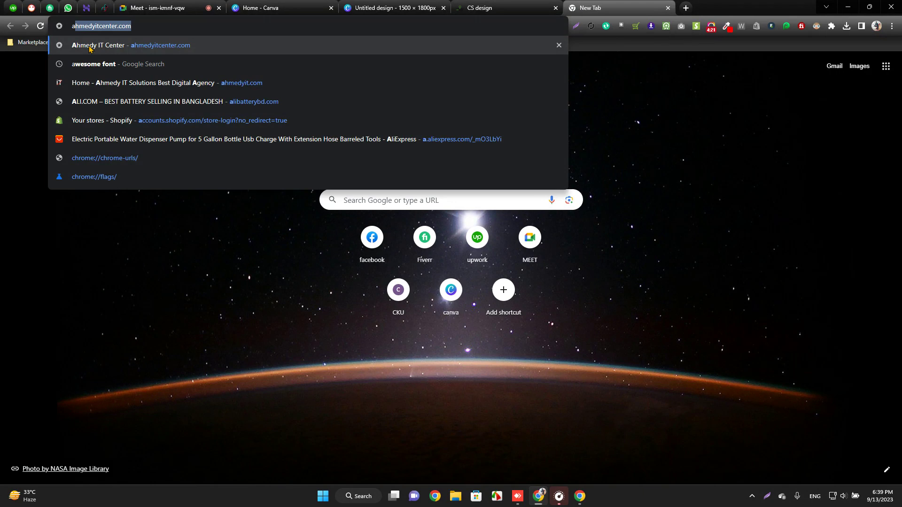
type("litecraftstudio.myshopify")
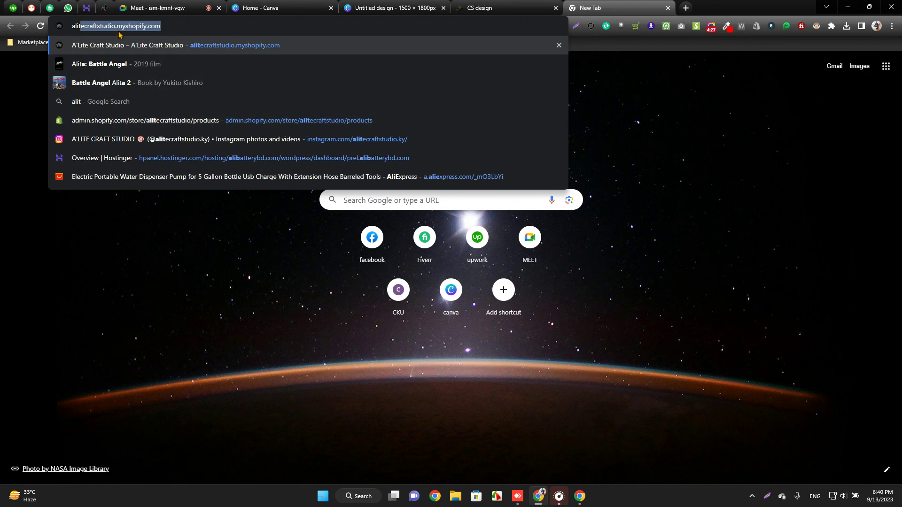
key("Return")
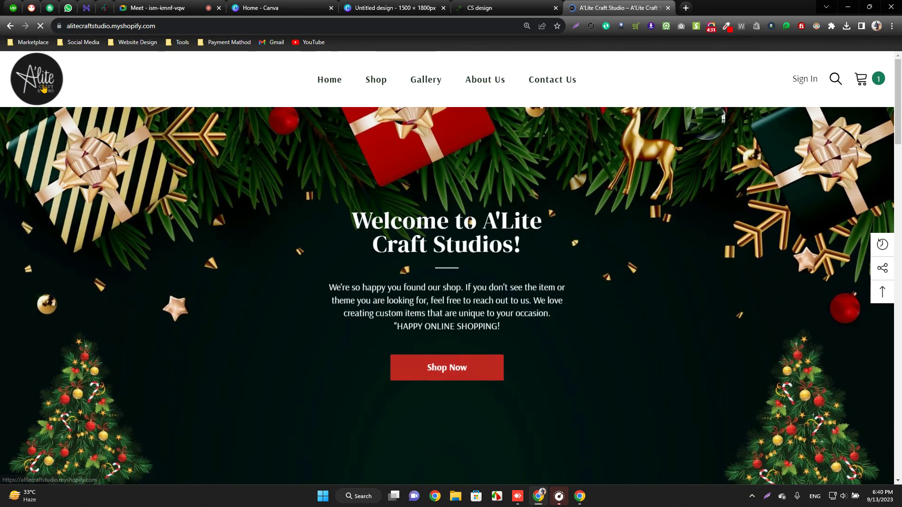
scroll(65, 187, "down", 10)
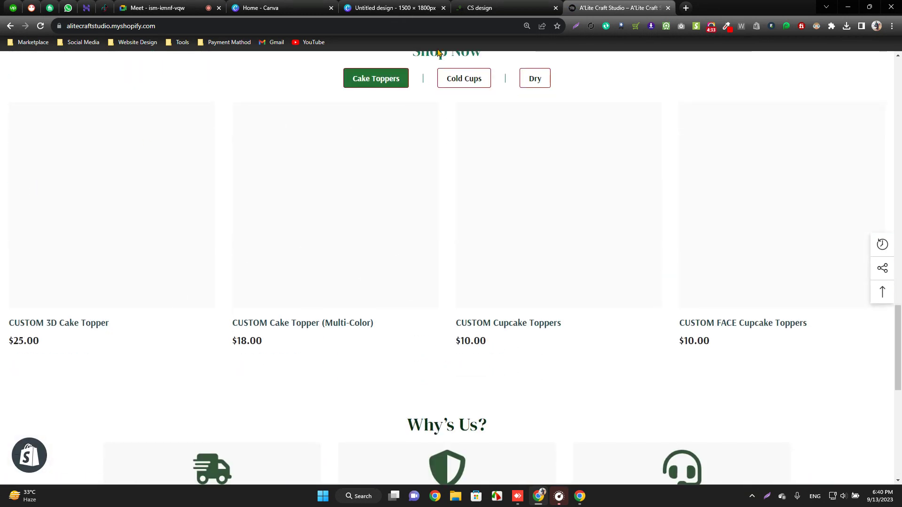
Switch back to Canva's home page, open the recent design A'Lite Overview (1).pdf and select the logo on page 1
left_click(512, 8)
left_click(282, 7)
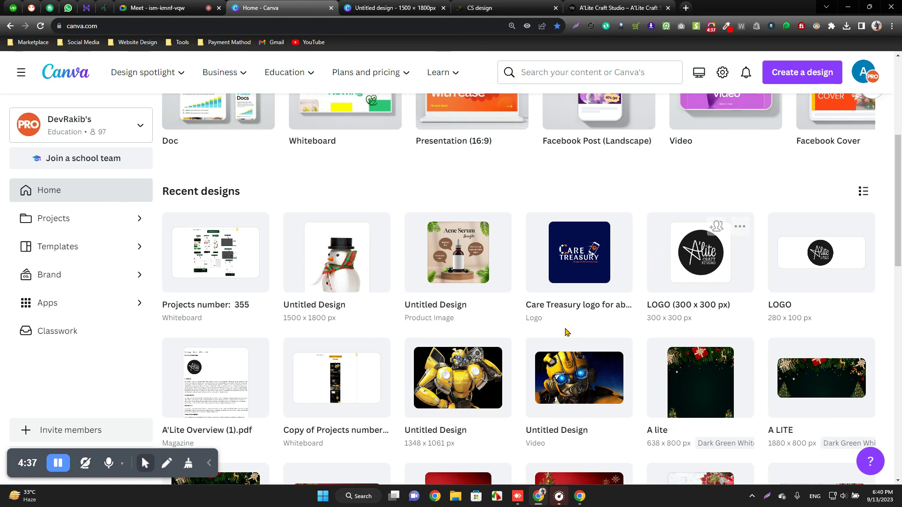
scroll(197, 249, "down", 3)
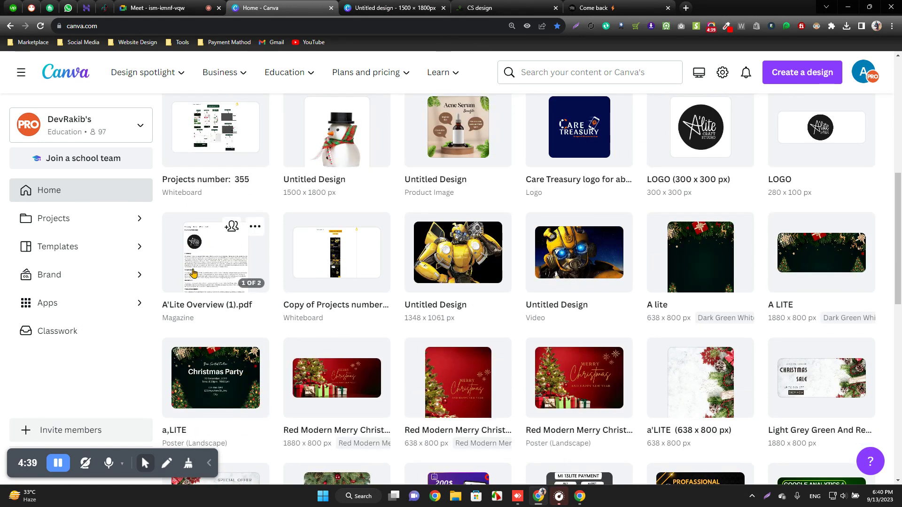
left_click(218, 266)
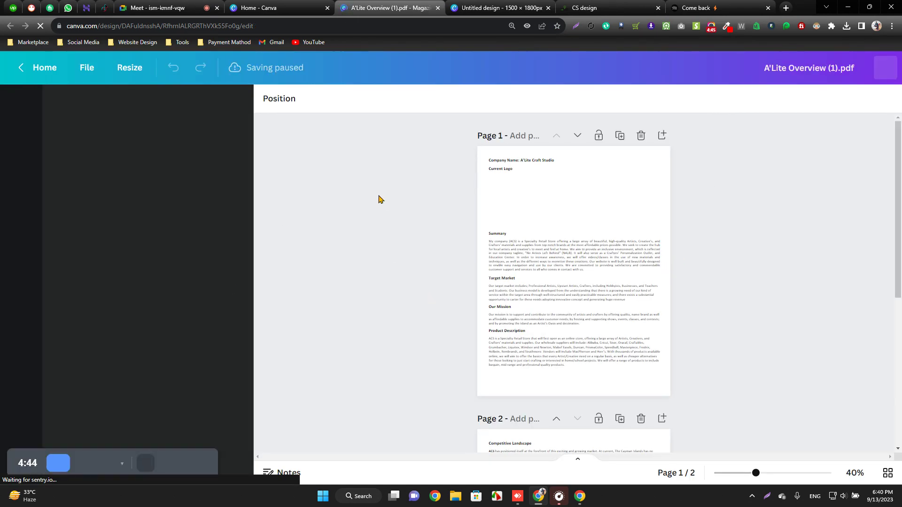
mouse_move(515, 211)
left_mouse_down()
mouse_move(596, 185)
mouse_move(537, 211)
mouse_move(511, 212)
left_mouse_up()
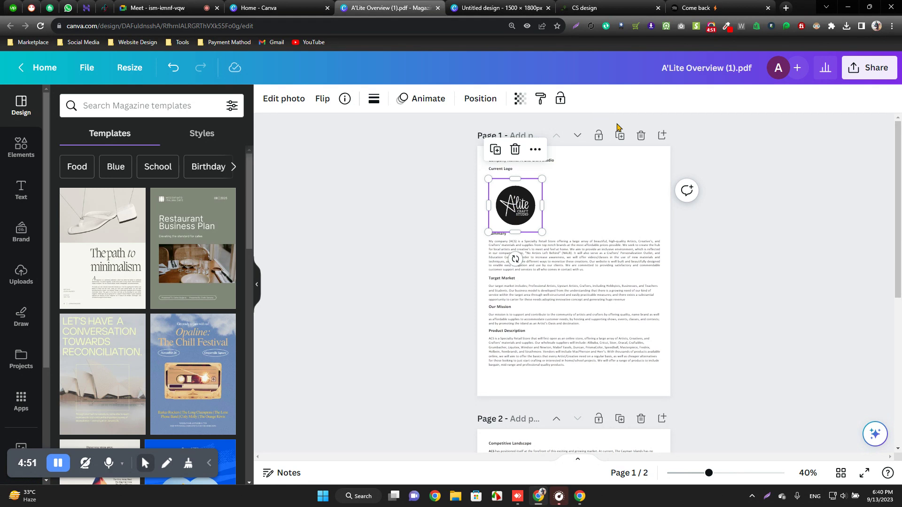
Create a new blank design from the recent 280 × 100 px custom size
left_click(498, 8)
left_click(399, 5)
key("ctrl+shift+Tab")
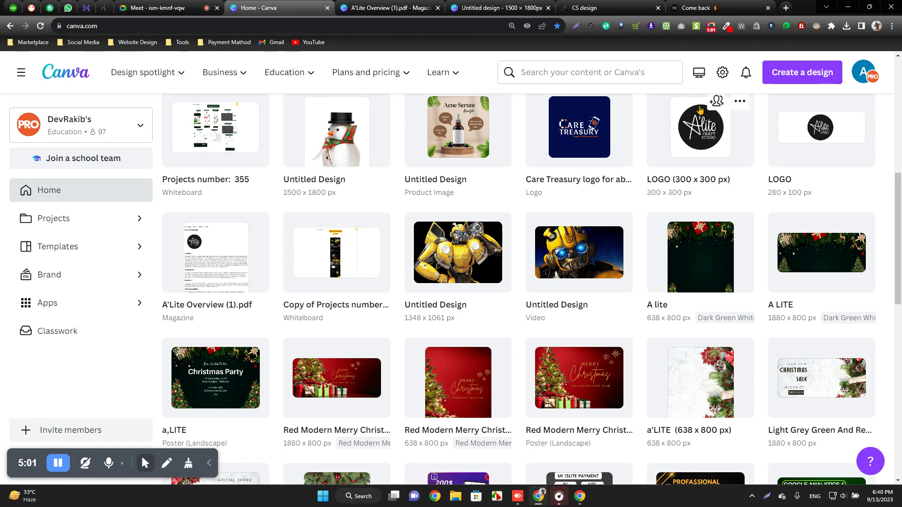
left_click(791, 74)
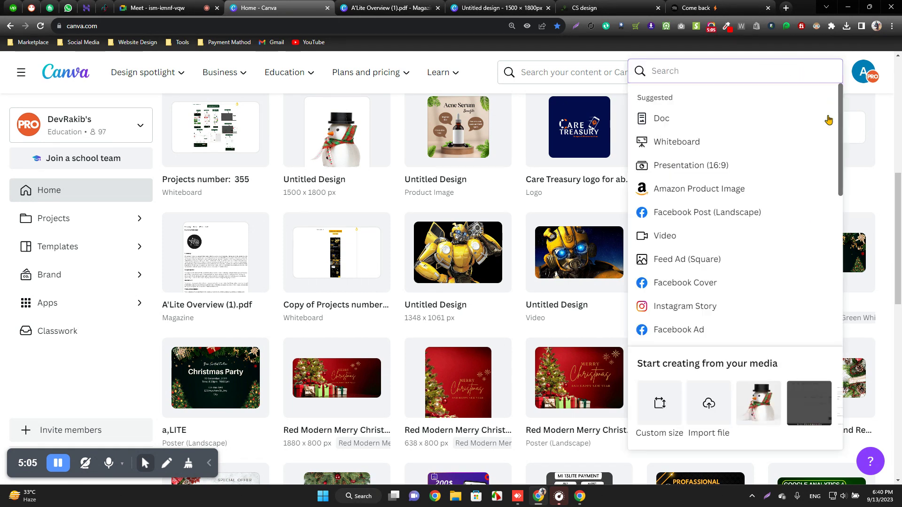
left_click(661, 402)
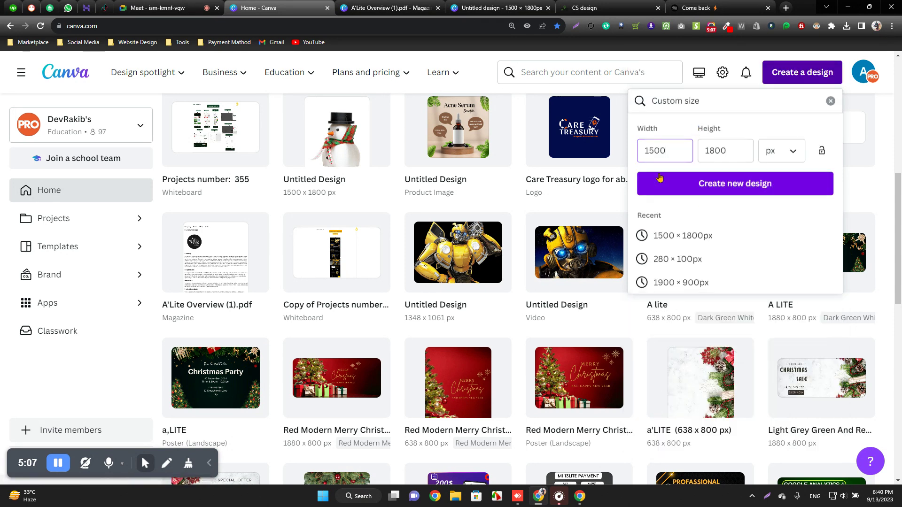
left_click(663, 258)
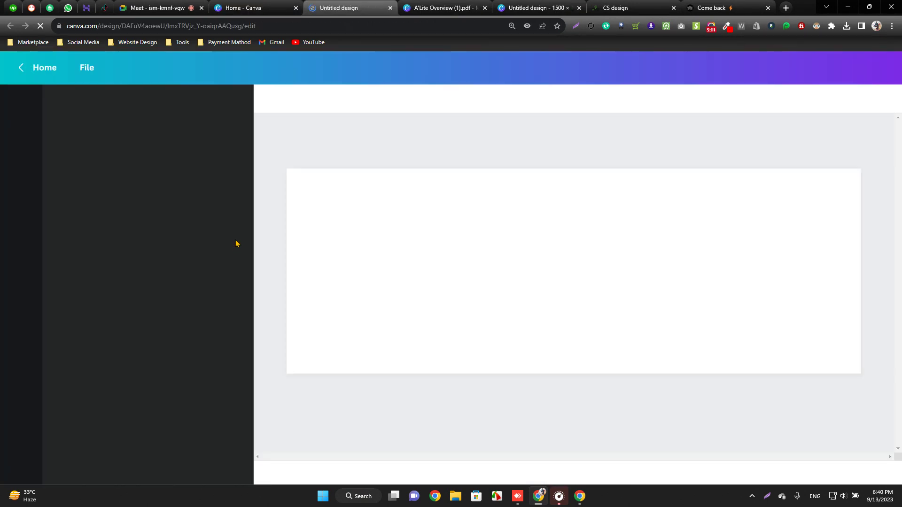
Find A'Lite Overview (1).pdf among the project designs and apply its first page to the blank 280 × 100 px design
key("ctrl+Tab")
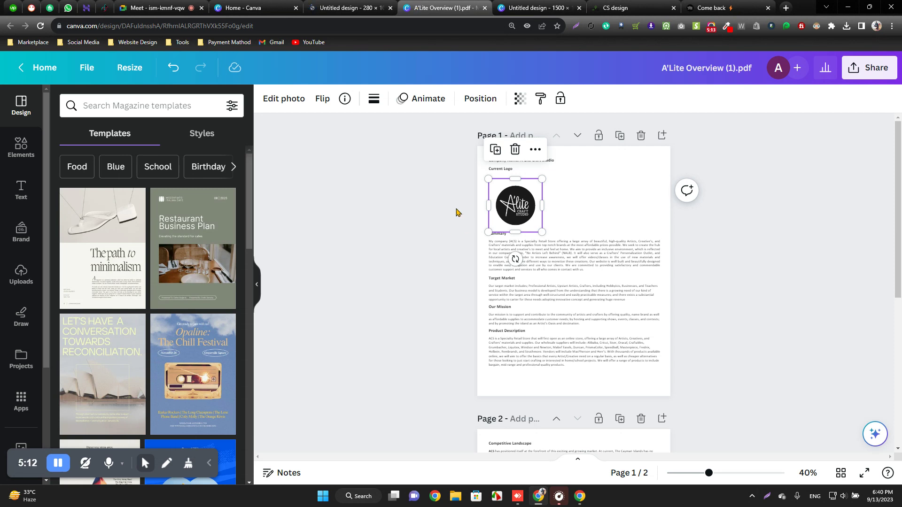
left_click(371, 277)
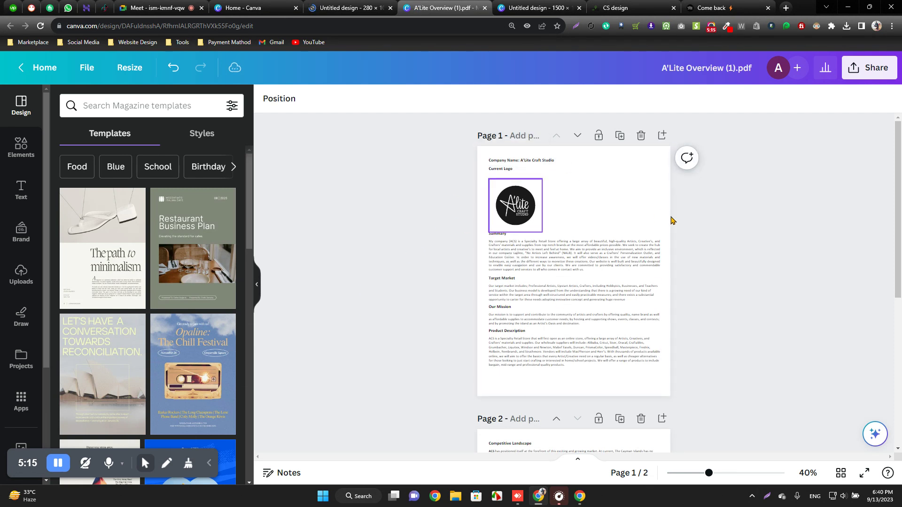
left_click(337, 8)
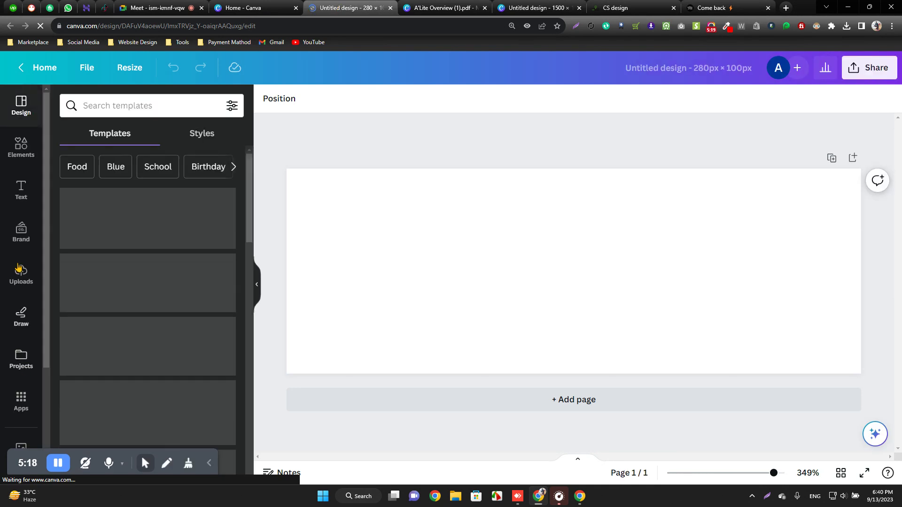
left_click(22, 362)
left_click(442, 7)
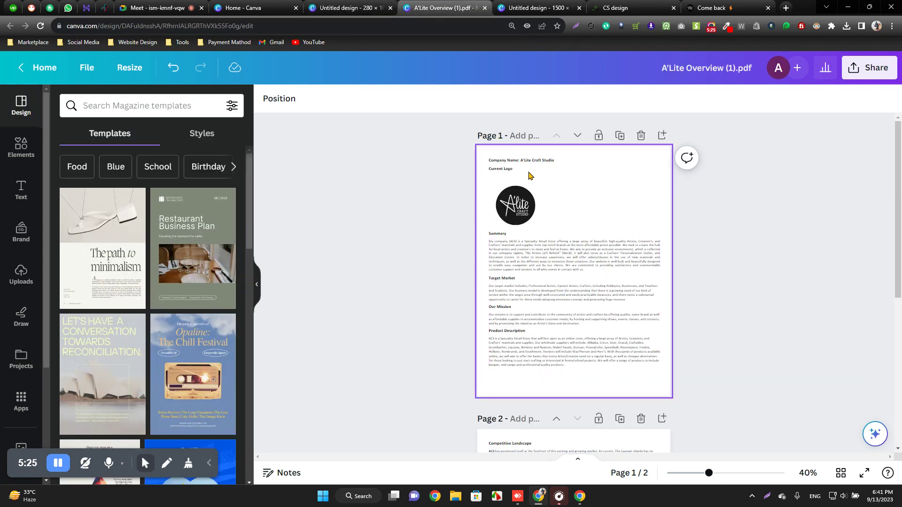
left_click(346, 7)
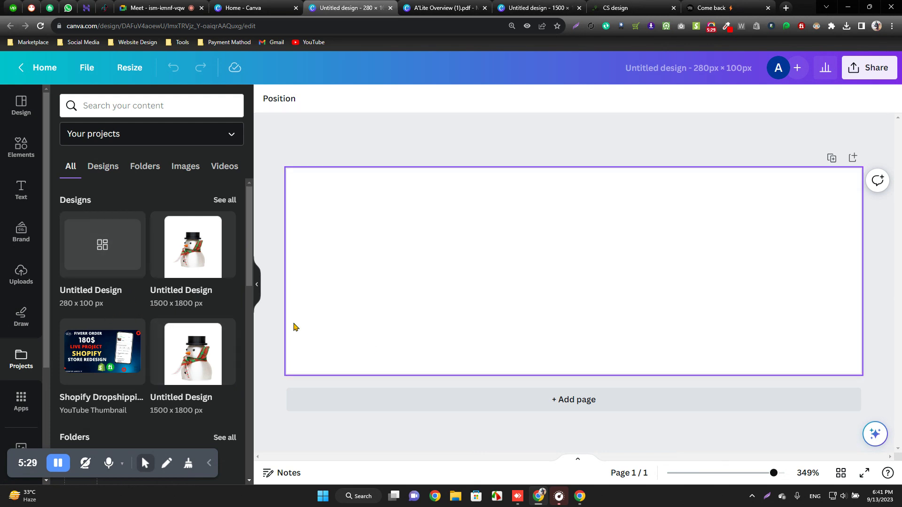
scroll(155, 329, "down", 3)
scroll(141, 357, "up", 3)
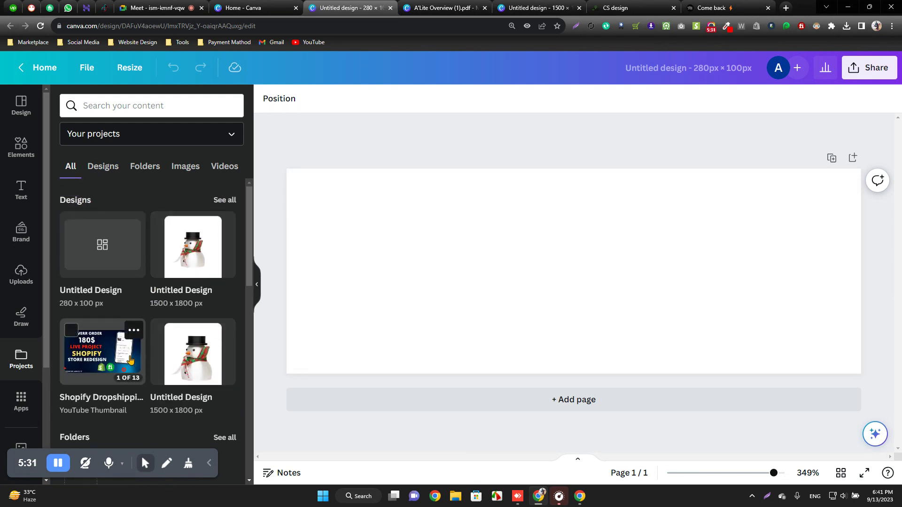
left_click(115, 172)
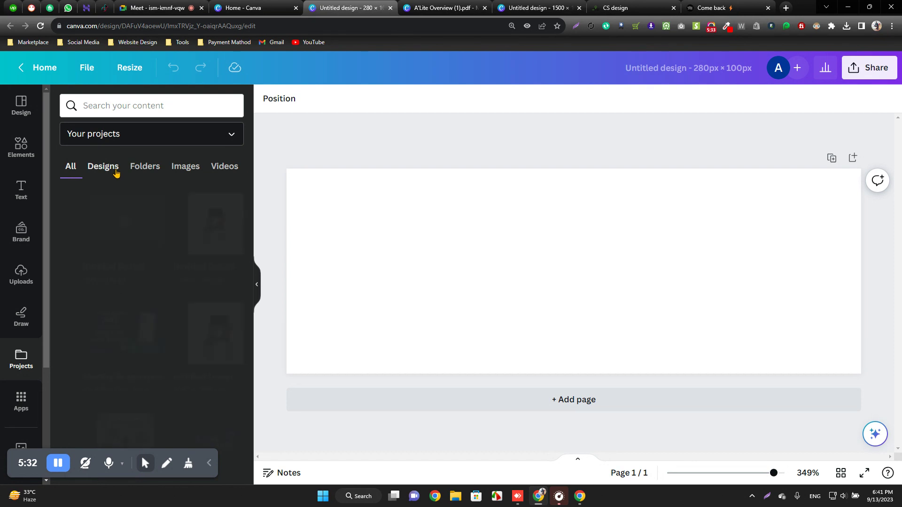
scroll(174, 359, "down", 8)
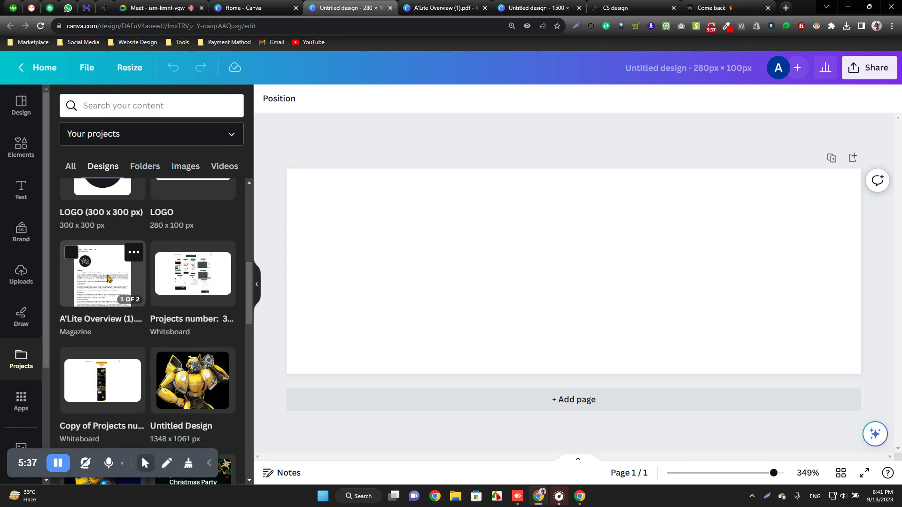
left_click(107, 278)
left_click(84, 227)
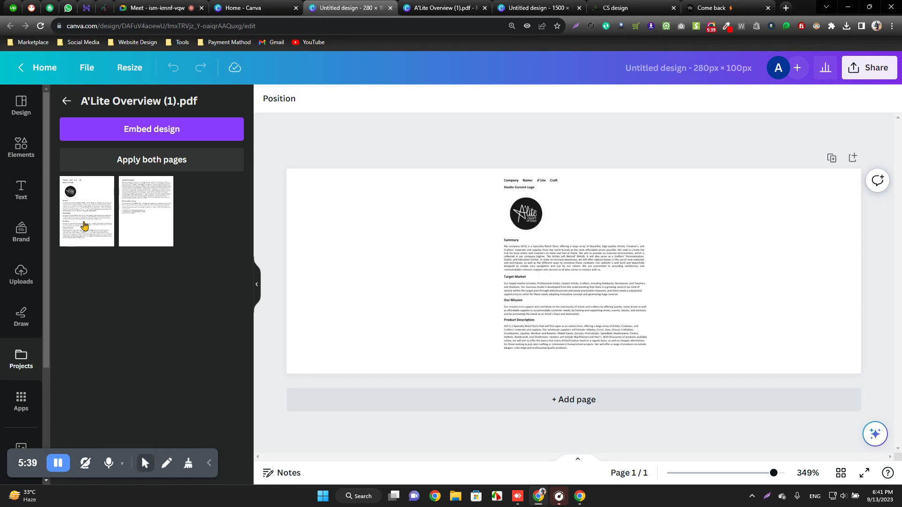
Delete all the imported text from the page, keeping only the A'Lite Craft Studio logo
left_click(446, 261)
left_click_drag(489, 242, 664, 360)
key("Delete")
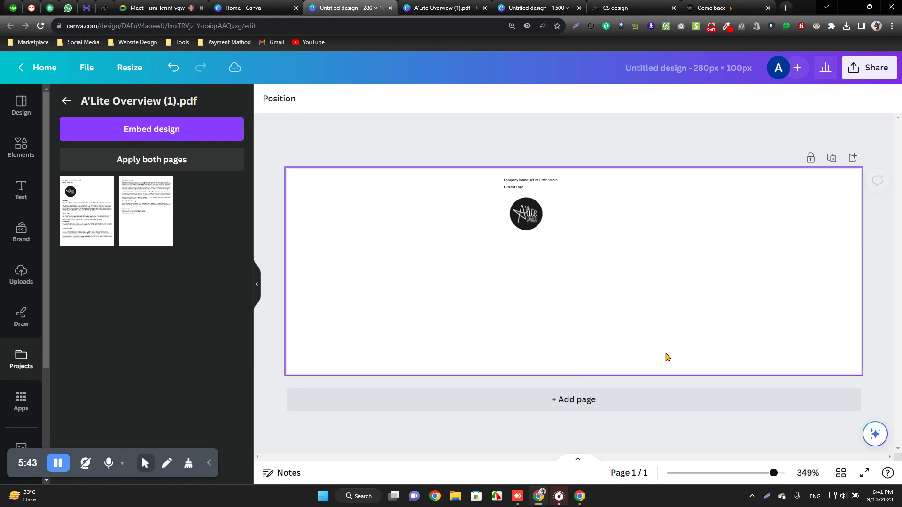
key("Delete")
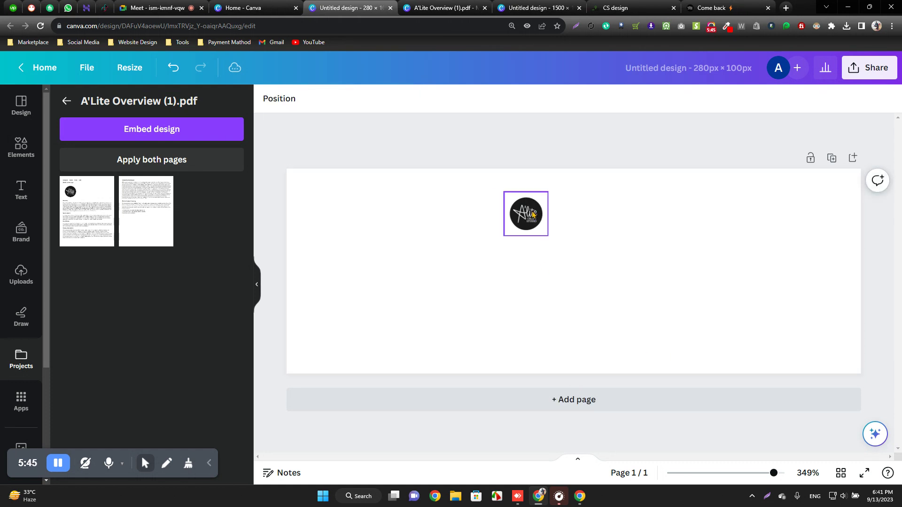
Enlarge the A'Lite Craft Studio logo to the full page height and place it around the middle of the page
left_click(535, 225)
left_click_drag(557, 247, 698, 384)
left_click_drag(689, 337, 641, 297)
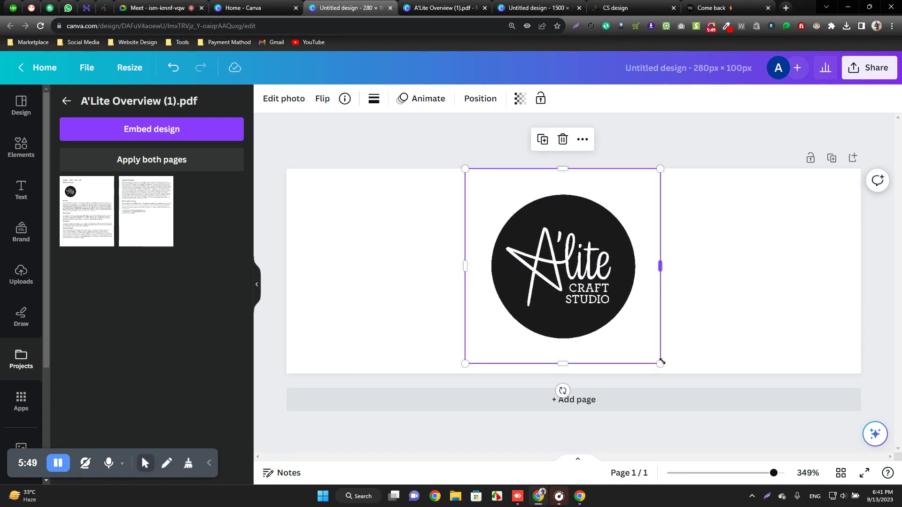
left_click_drag(660, 366, 672, 375)
left_click_drag(658, 338, 620, 309)
left_click(747, 346)
left_click(686, 124)
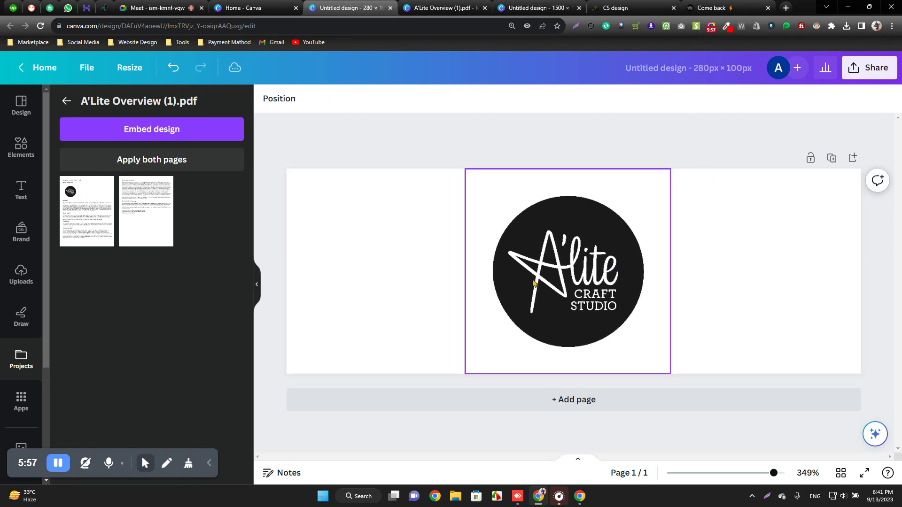
Choose a transparent background in the logo design's PNG download options, and close the options without downloading
left_click(855, 67)
left_click(713, 366)
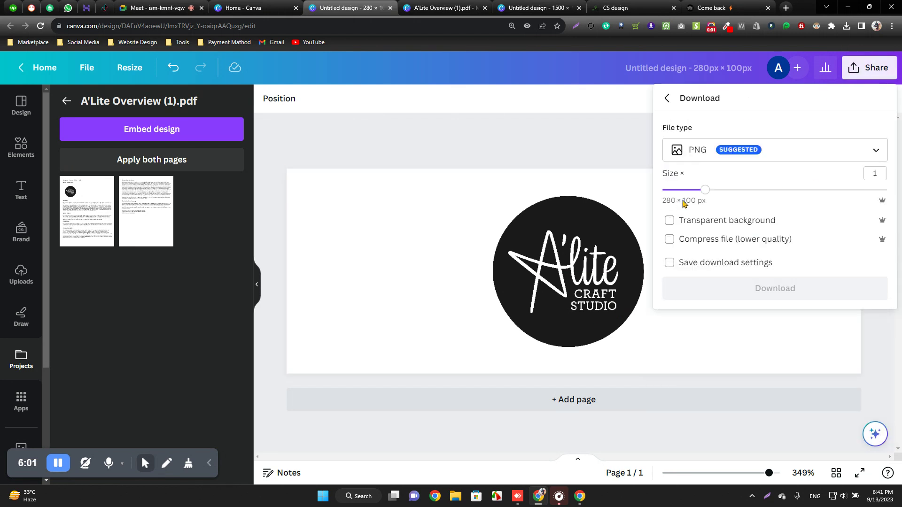
left_click(675, 225)
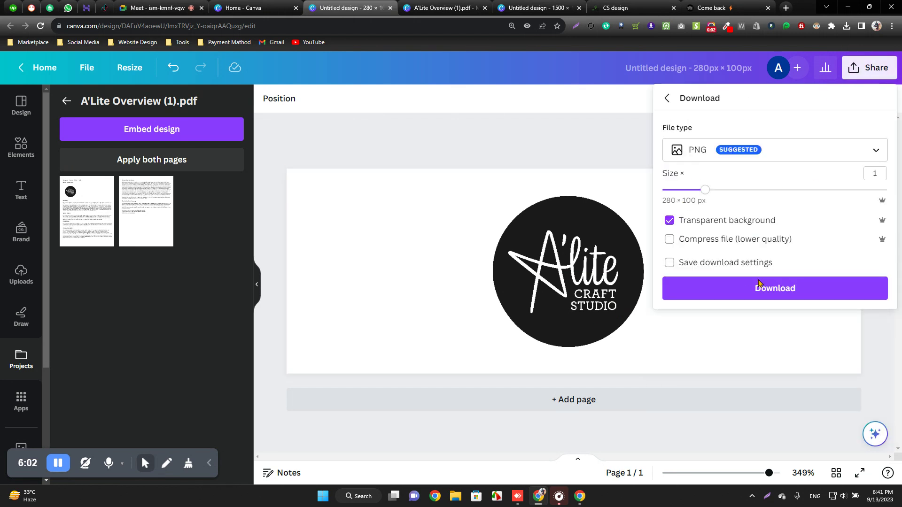
left_click(501, 140)
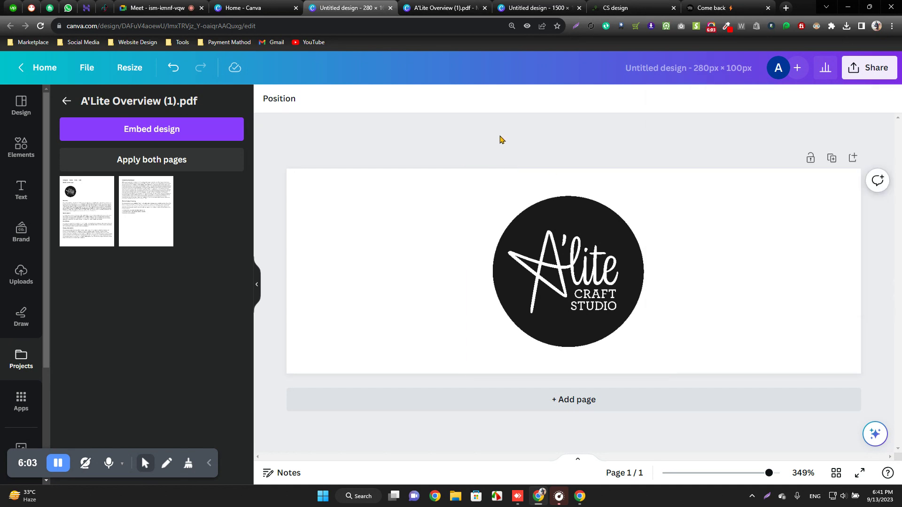
Close all the open design and store tabs and return to the Canva home page
left_click(390, 8)
left_click(390, 8)
left_click(391, 8)
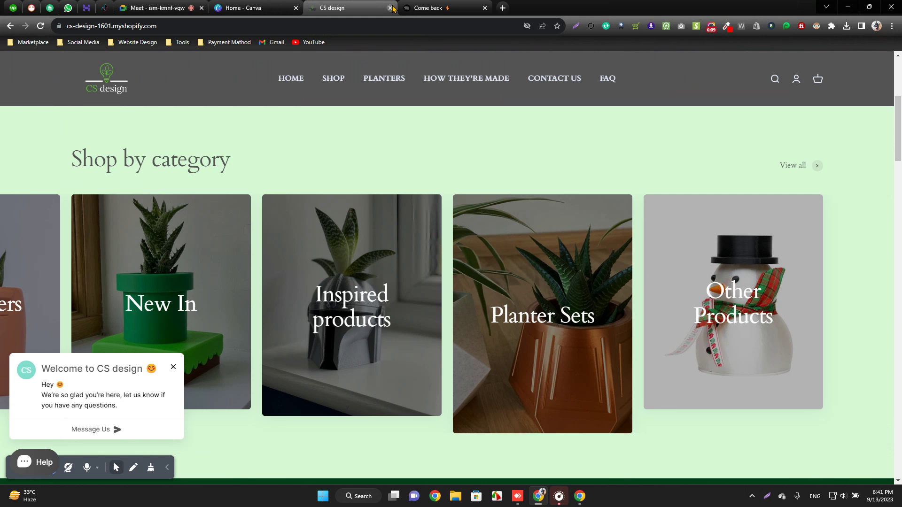
left_click(390, 8)
left_click(391, 8)
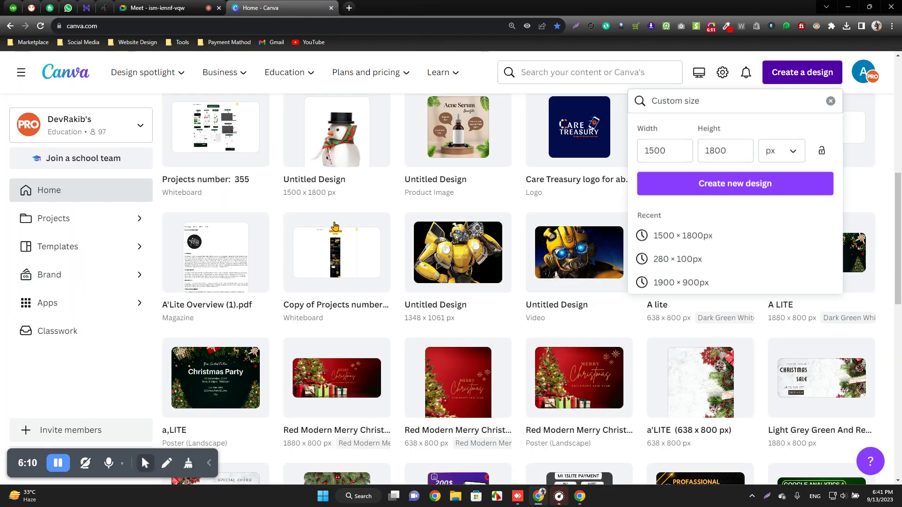
left_click(409, 199)
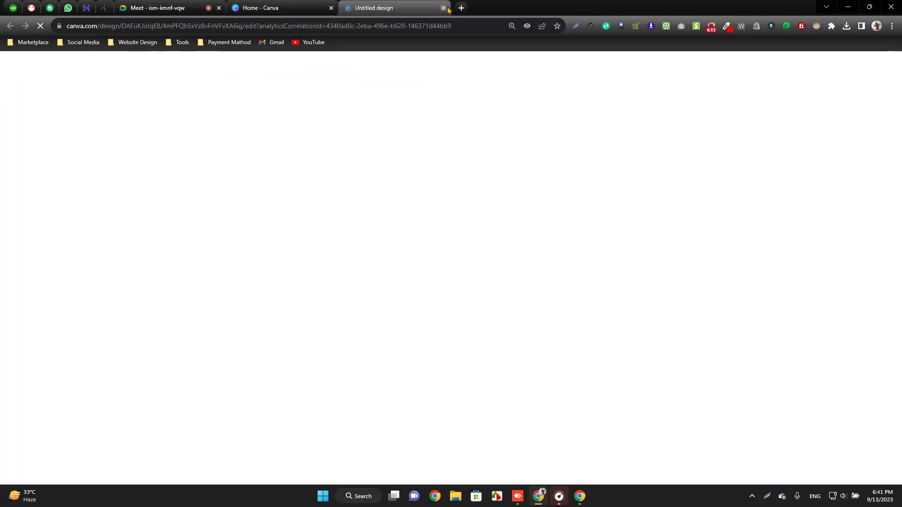
key("ctrl+w")
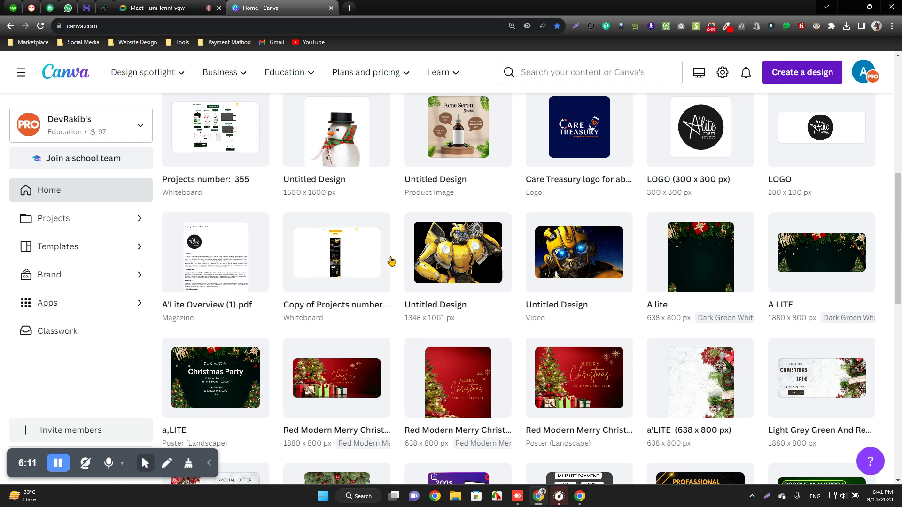
Look over the recent designs on the home page and the suggested formats for a new design
scroll(391, 261, "up", 5)
scroll(421, 305, "down", 3)
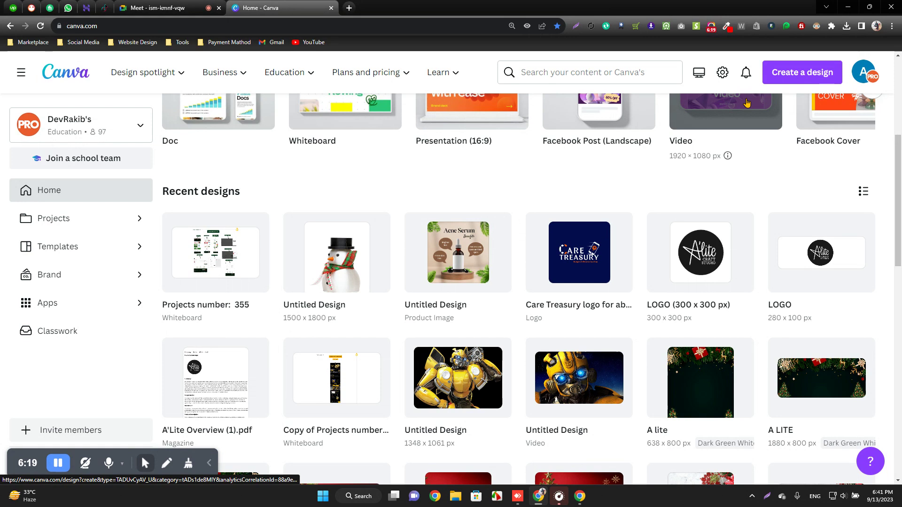
left_click(777, 72)
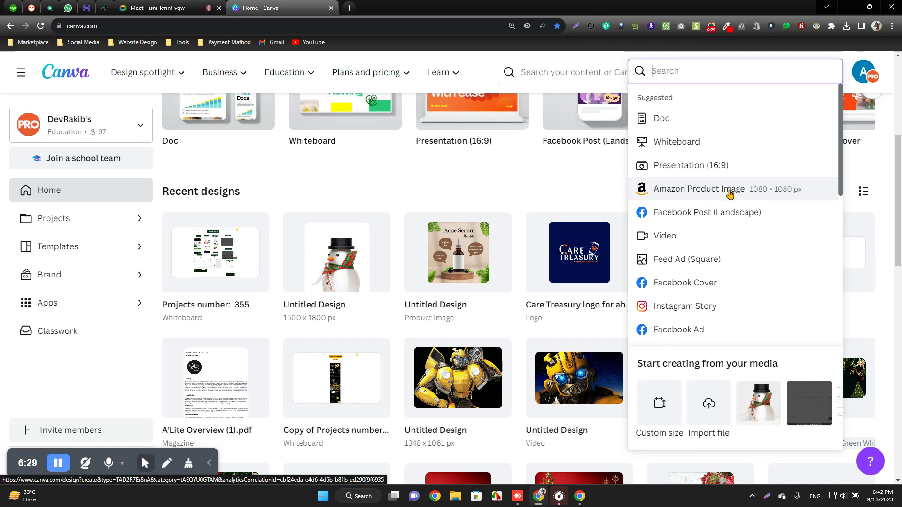
left_click(396, 261)
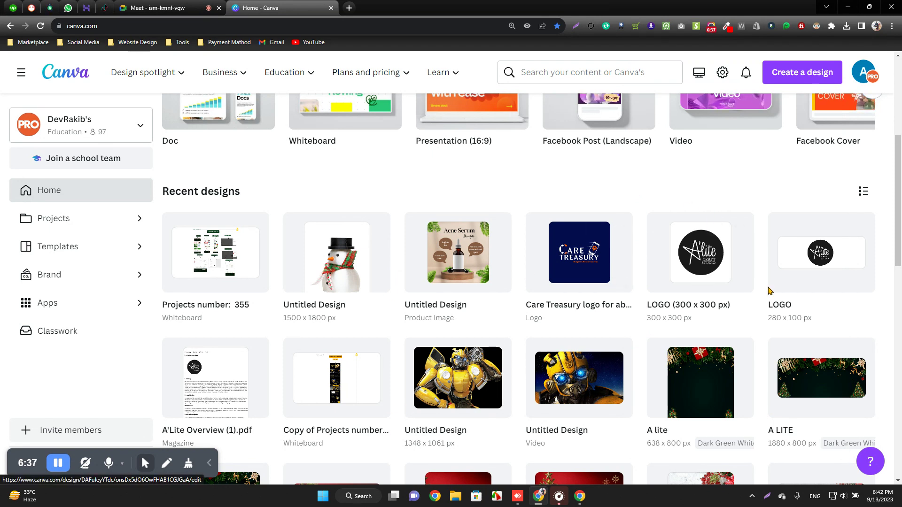
scroll(770, 290, "down", 3)
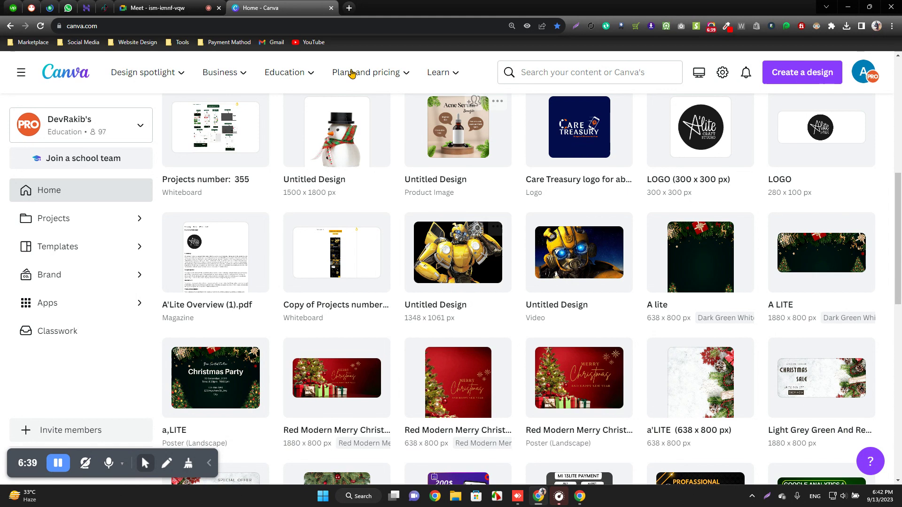
scroll(399, 297, "up", 3)
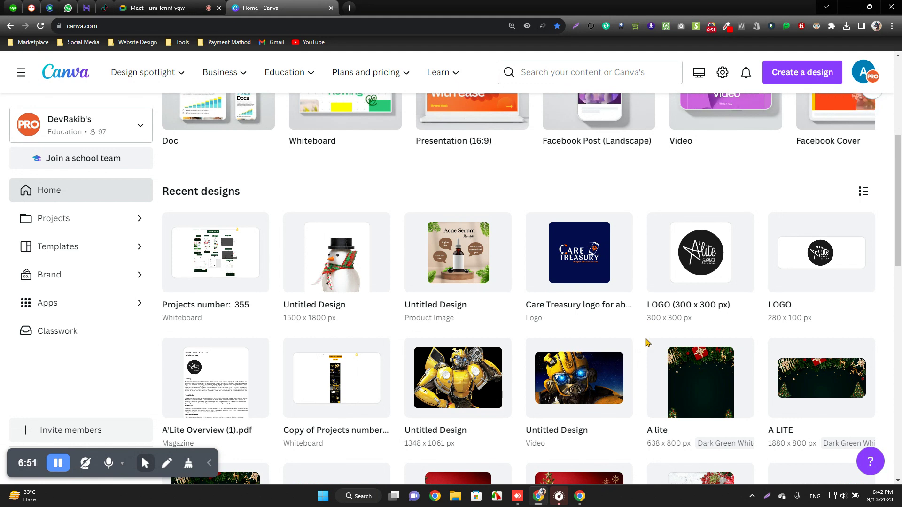
scroll(644, 326, "down", 3)
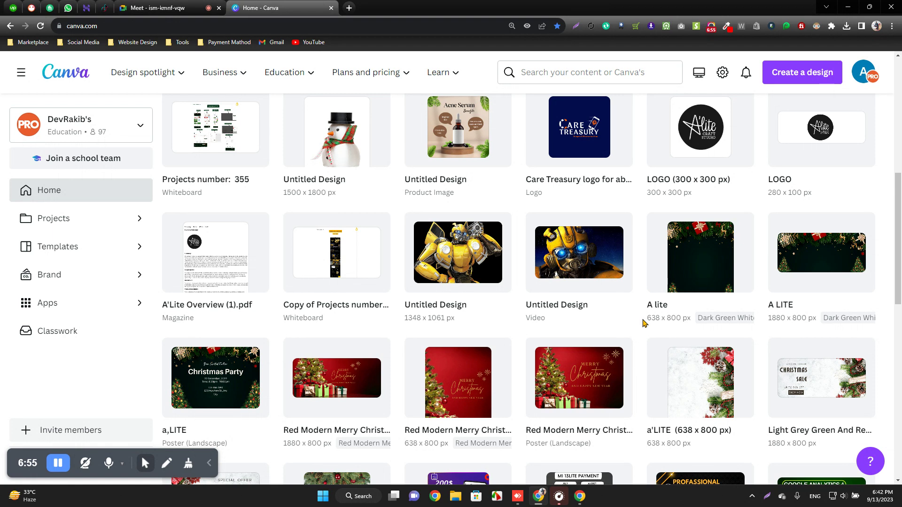
Open the A'Lite Craft Studio storefront in a new browser tab and view its Christmas welcome banner
left_click(349, 7)
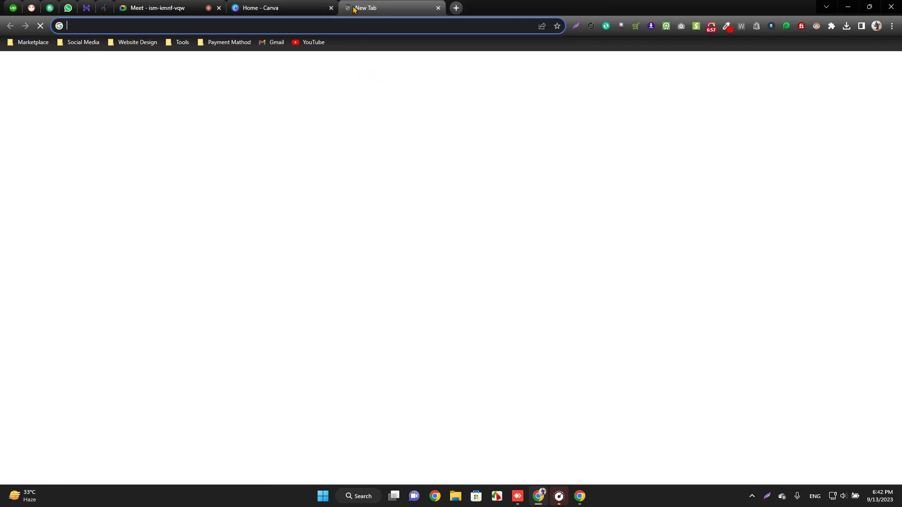
type("a")
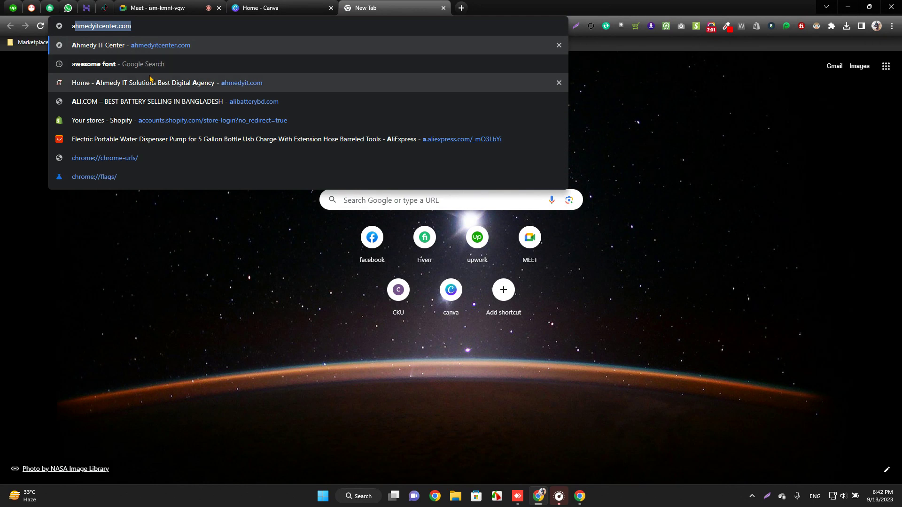
type("l")
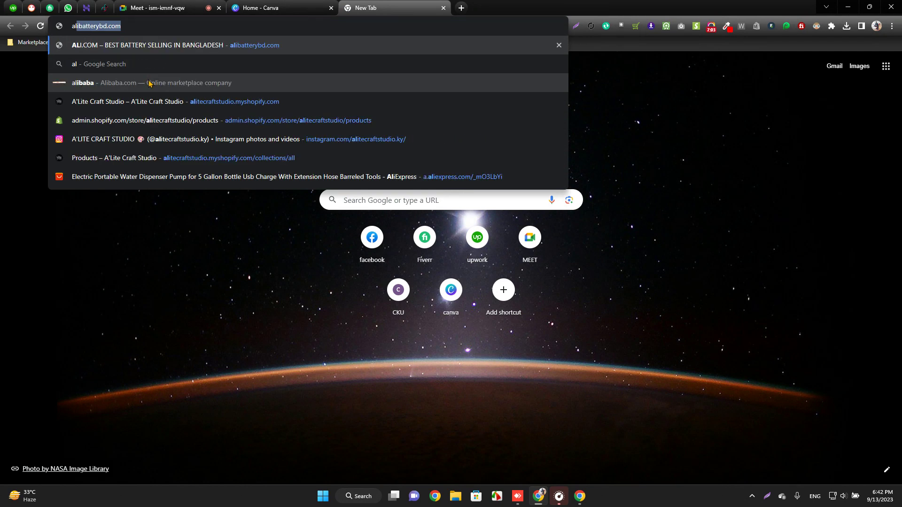
left_click(179, 107)
left_click(284, 6)
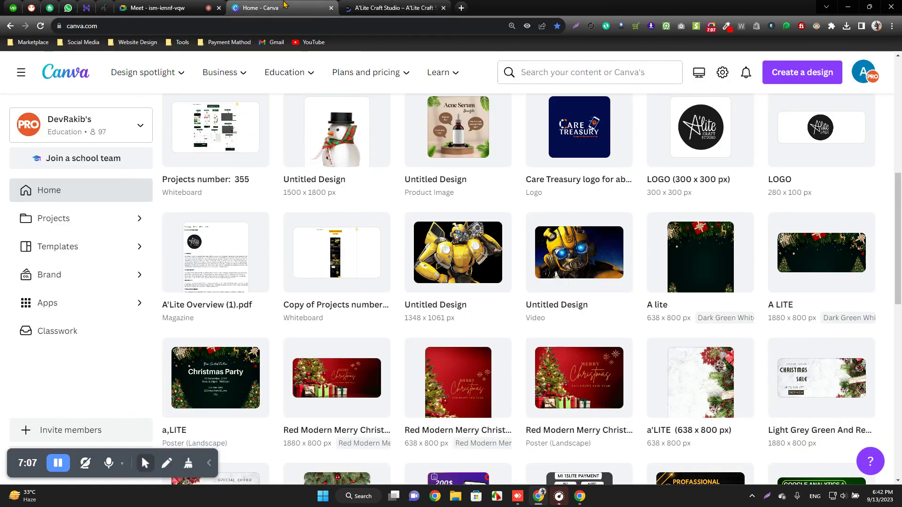
left_click(383, 8)
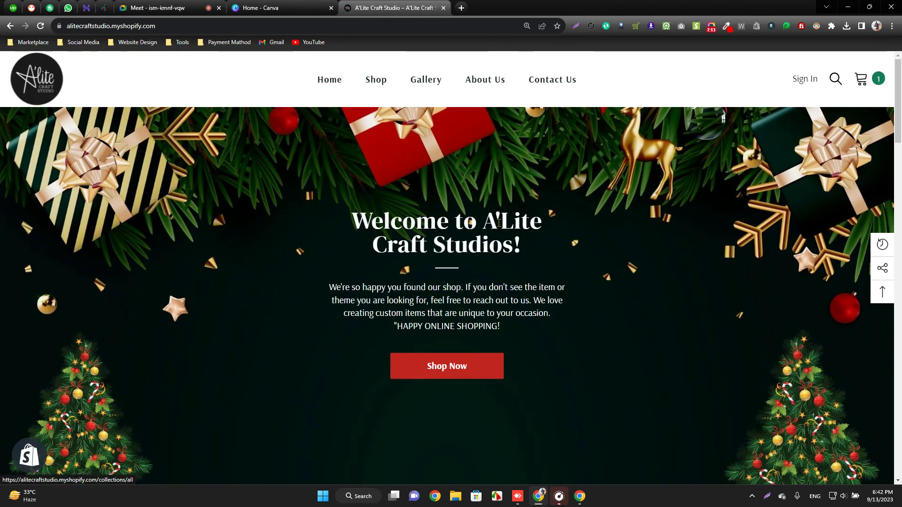
Return to Canva and open the A LITE 1880 x 800 px banner and the a,LITE landscape poster from the recent designs
left_click(266, 6)
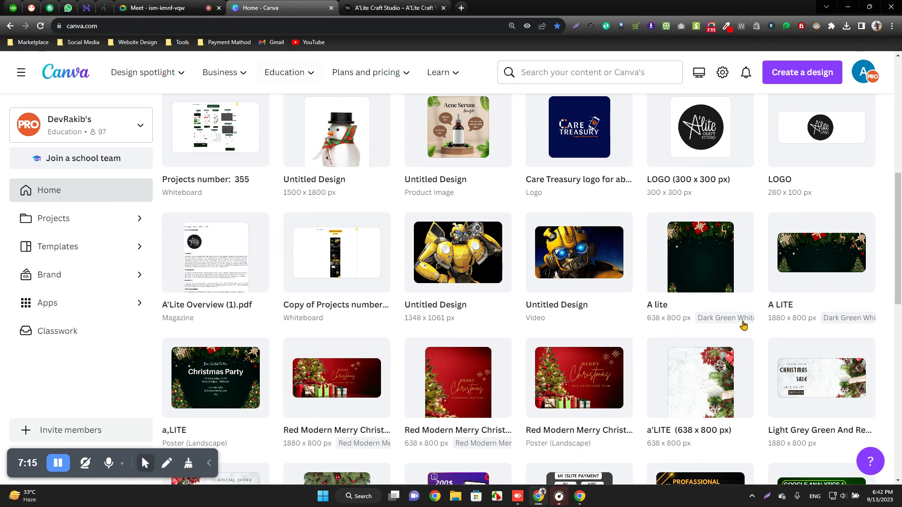
left_click(818, 263)
left_click(284, 6)
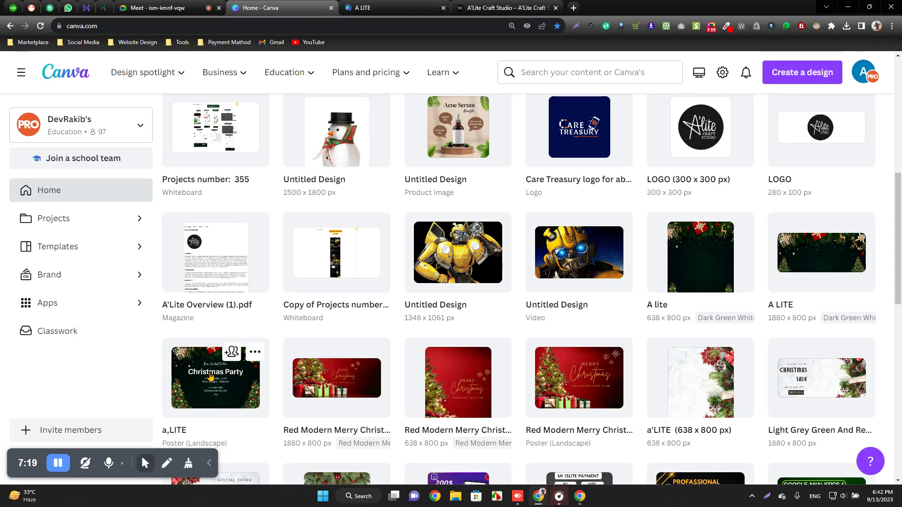
scroll(210, 378, "down", 3)
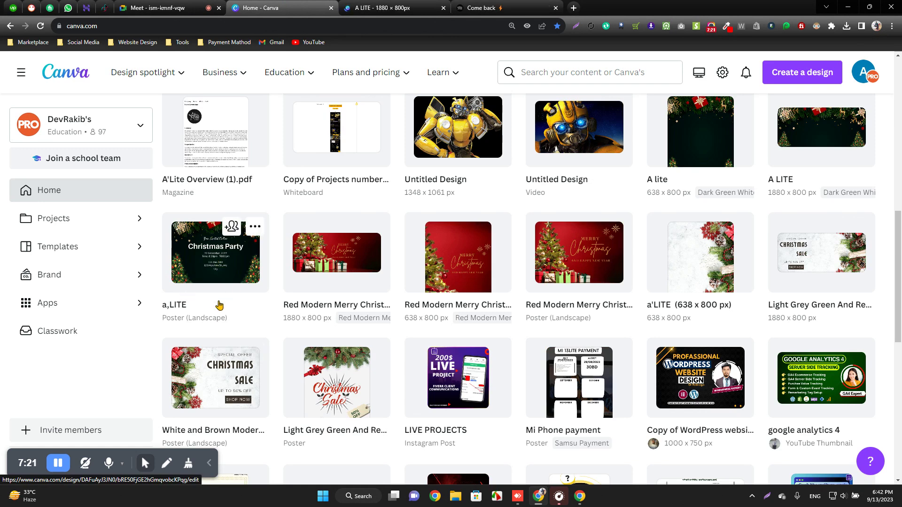
left_click(209, 258)
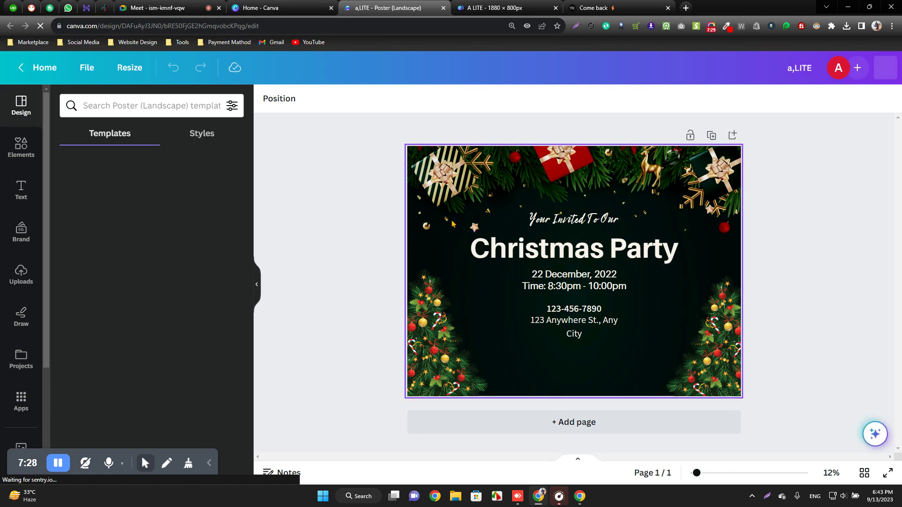
Delete the date, time, phone and address text below the Christmas Party heading on the poster
left_click(575, 260)
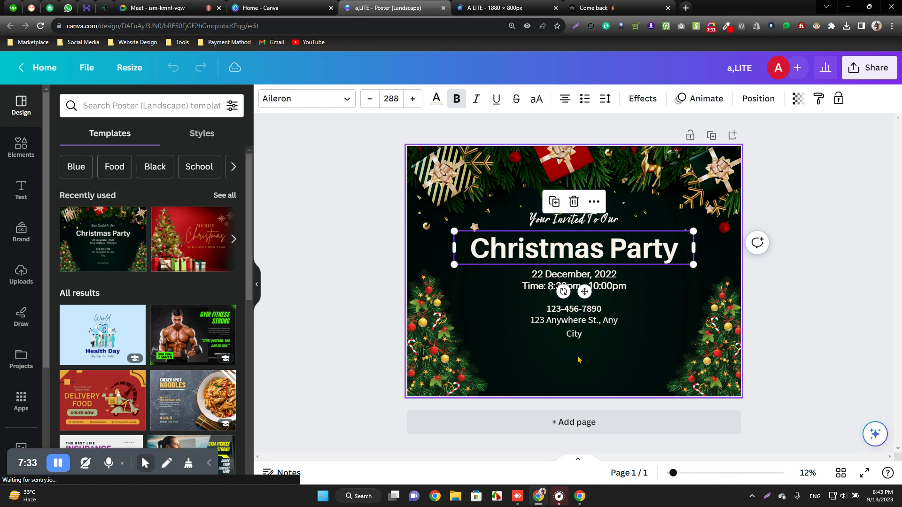
left_click(577, 374)
left_click_drag(577, 365, 584, 278)
key("Delete")
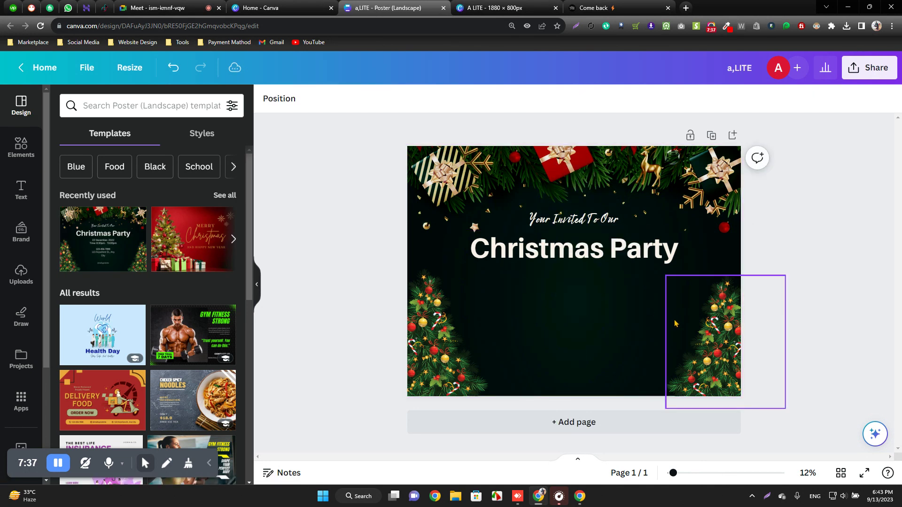
Delete the "Your Invited To Our" line and the "Christmas Party" heading together from the poster
left_click(586, 224)
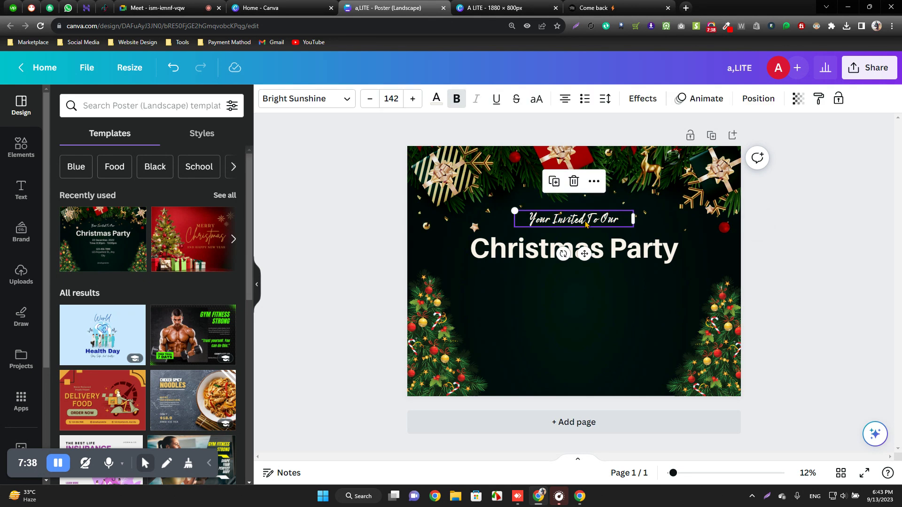
left_click(618, 292)
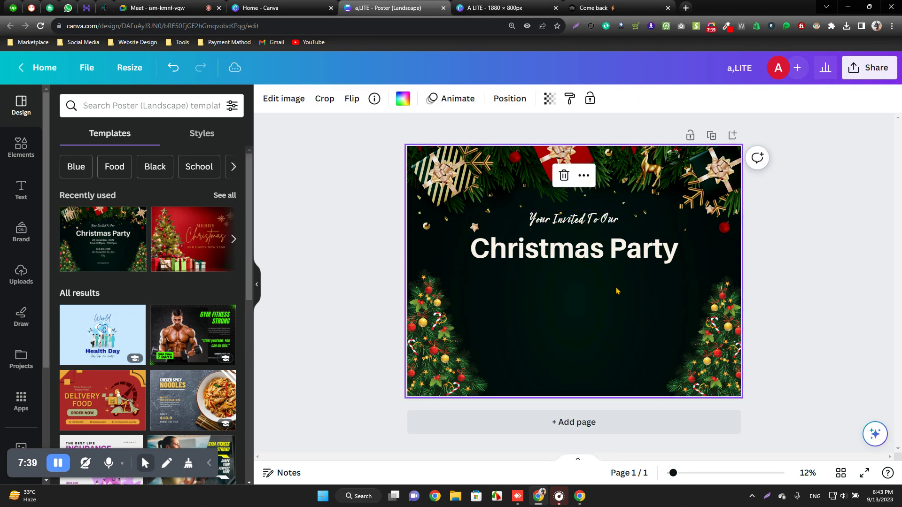
left_click(573, 226)
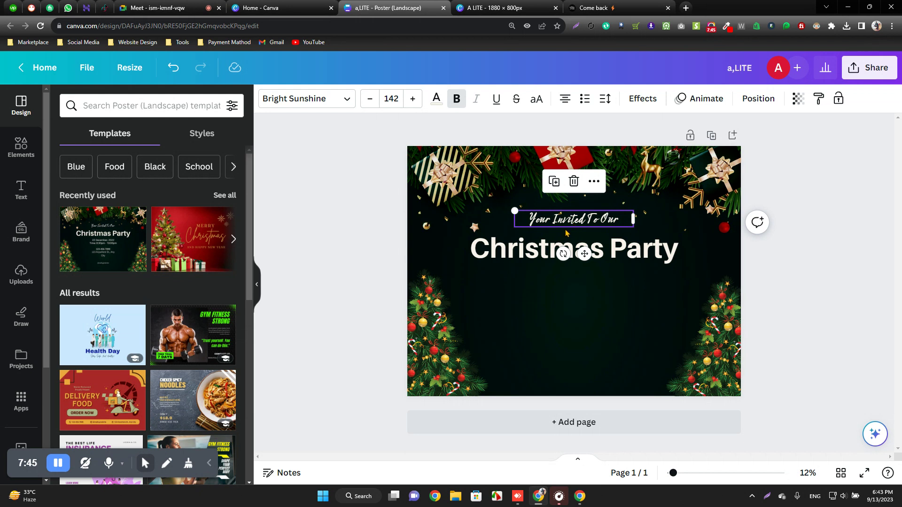
left_click(547, 256, "shift")
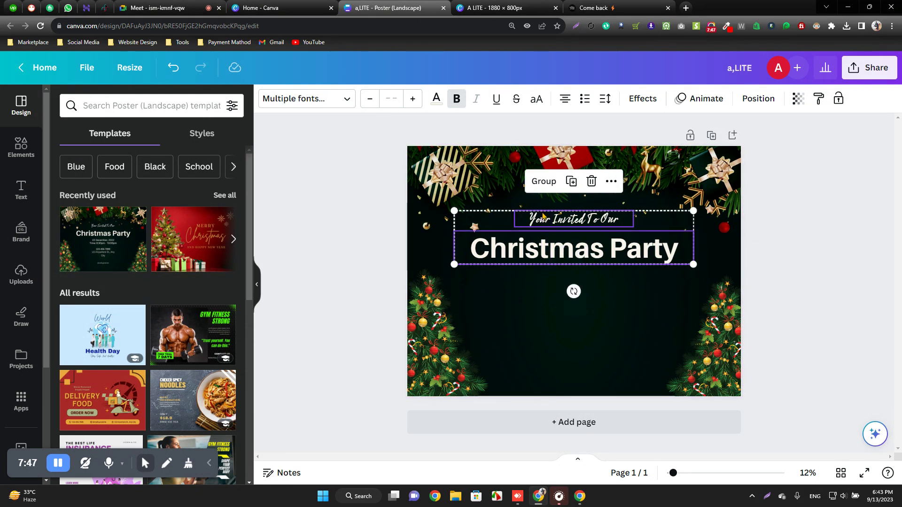
key("Delete")
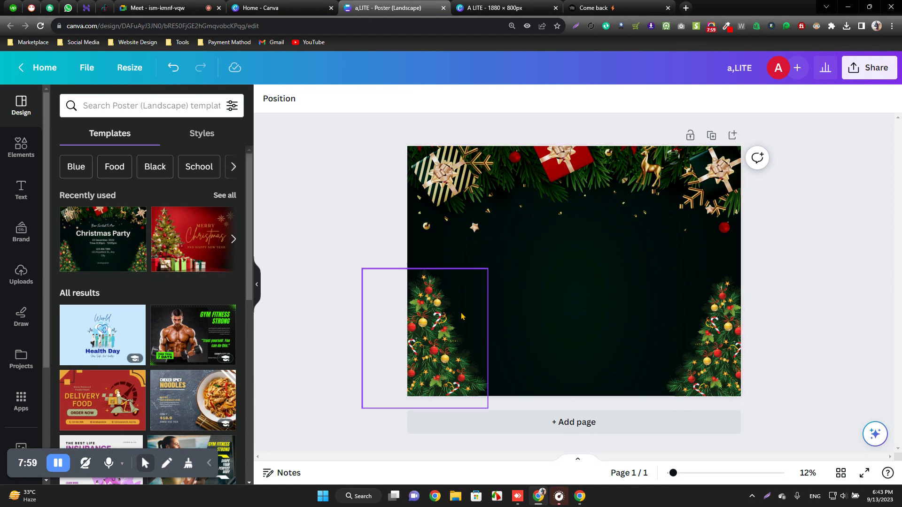
Move the two Christmas trees slightly outward toward the poster's side edges, and deselect them
left_click(450, 328)
mouse_move(450, 328)
left_mouse_down()
mouse_move(437, 328)
mouse_move(447, 327)
left_mouse_up()
left_click(697, 351)
mouse_move(697, 352)
left_mouse_down()
mouse_move(710, 344)
mouse_move(698, 344)
left_mouse_up()
left_click_drag(448, 348, 444, 346)
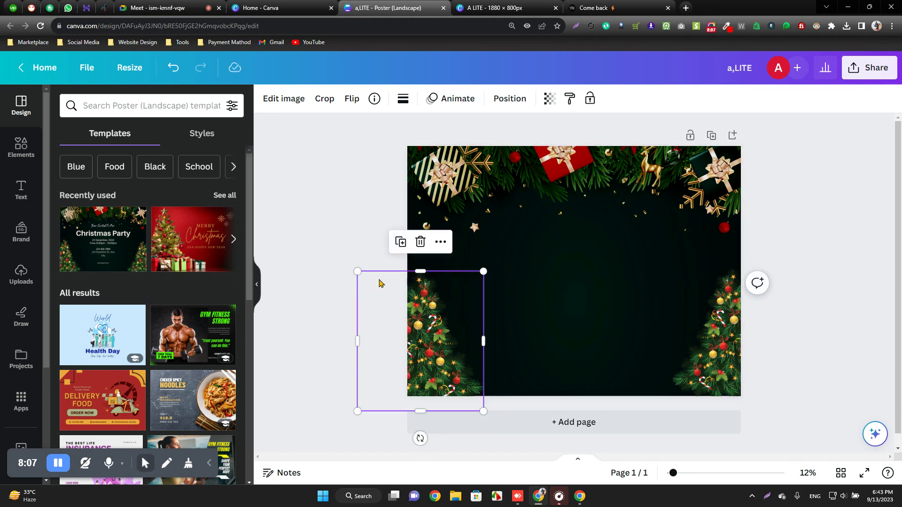
left_click(341, 238)
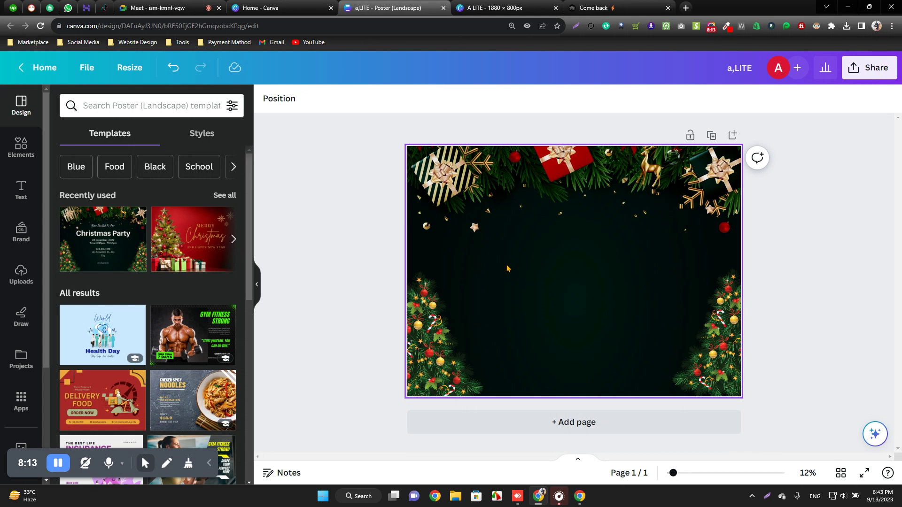
Check the poster's dimensions in its file details and open the custom size settings for resizing it
left_click(84, 70)
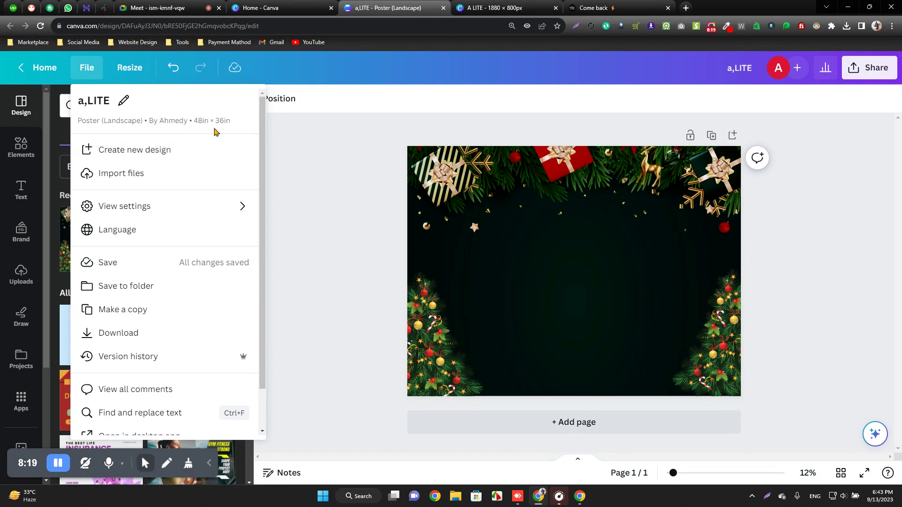
left_click(358, 182)
left_click(140, 69)
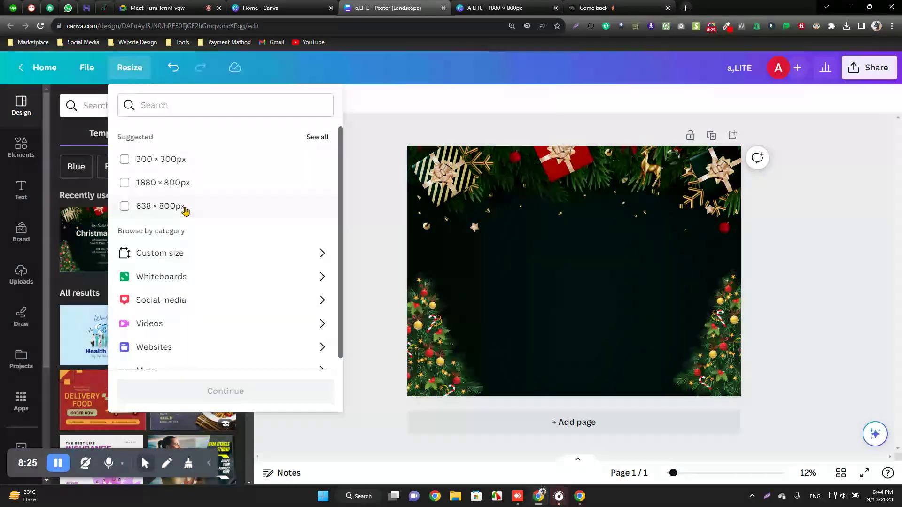
scroll(164, 240, "down", 1)
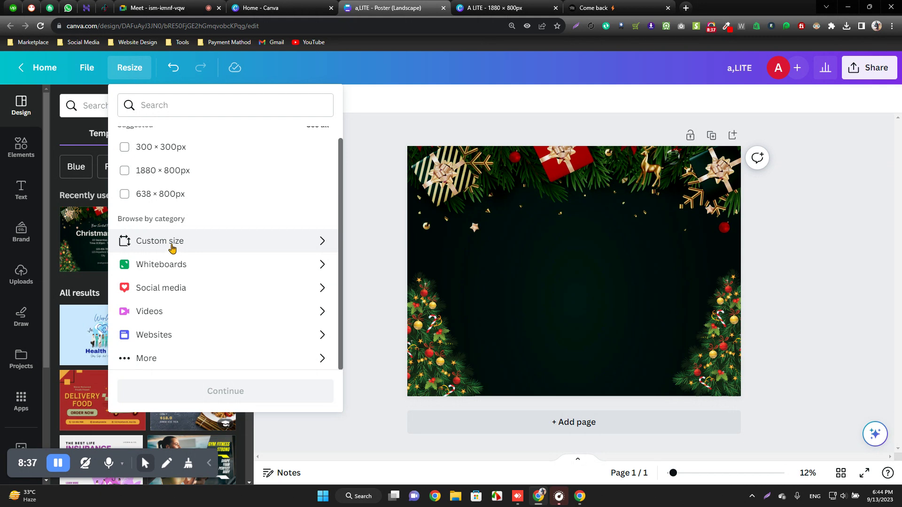
scroll(172, 248, "up", 1)
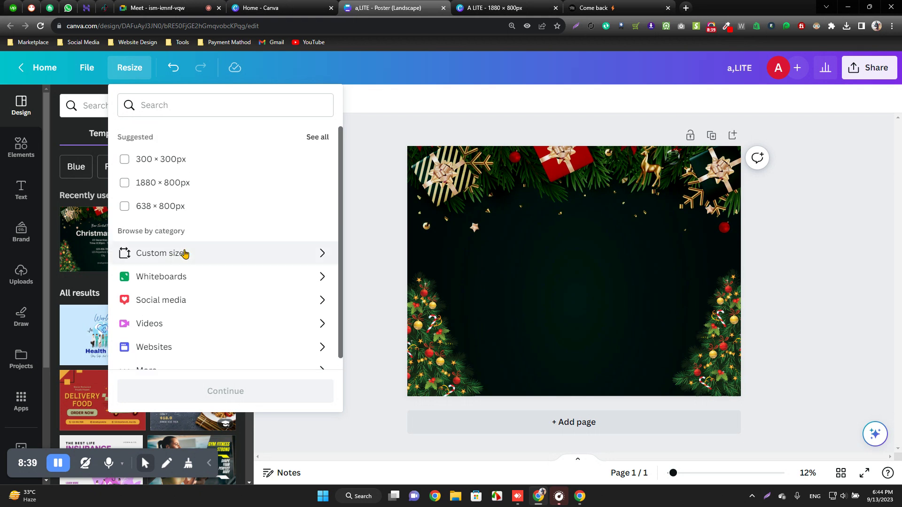
left_click(182, 260)
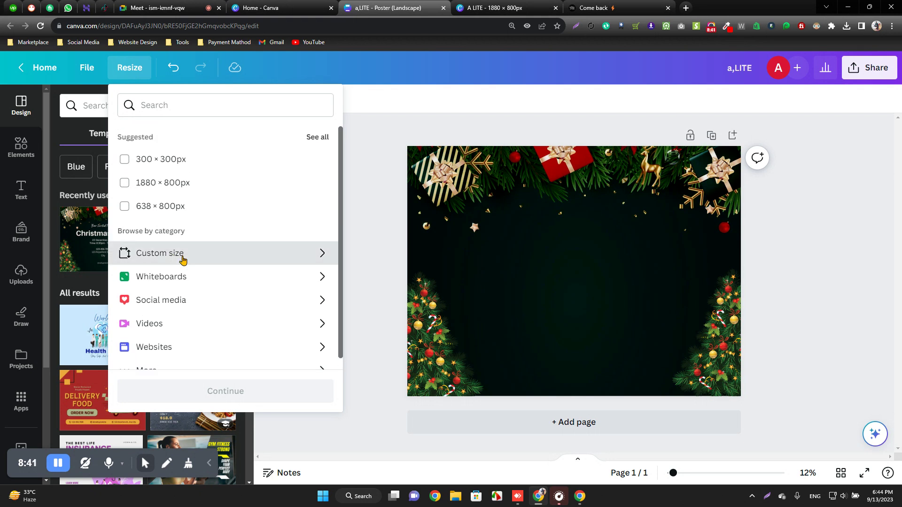
left_click(160, 180)
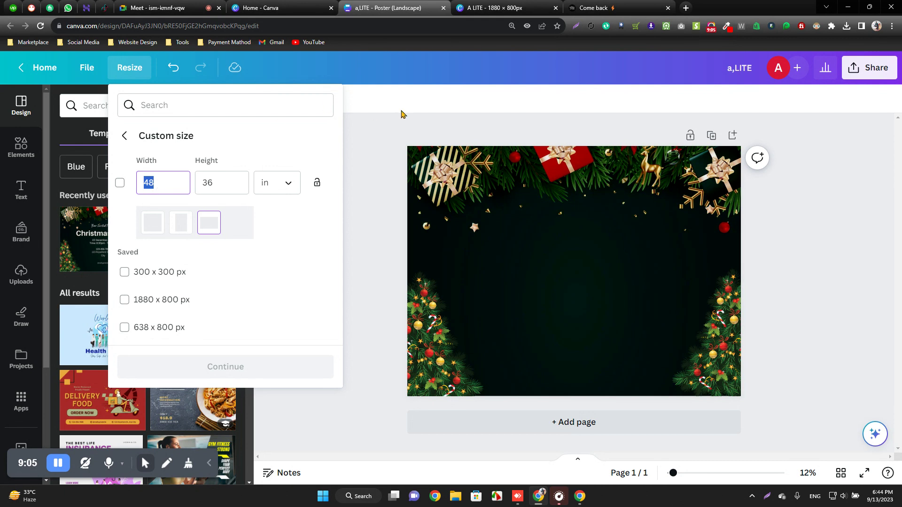
View the finished A LITE 1880 x 800 px banner and the storefront page for comparison, and return to the poster
left_click(495, 8)
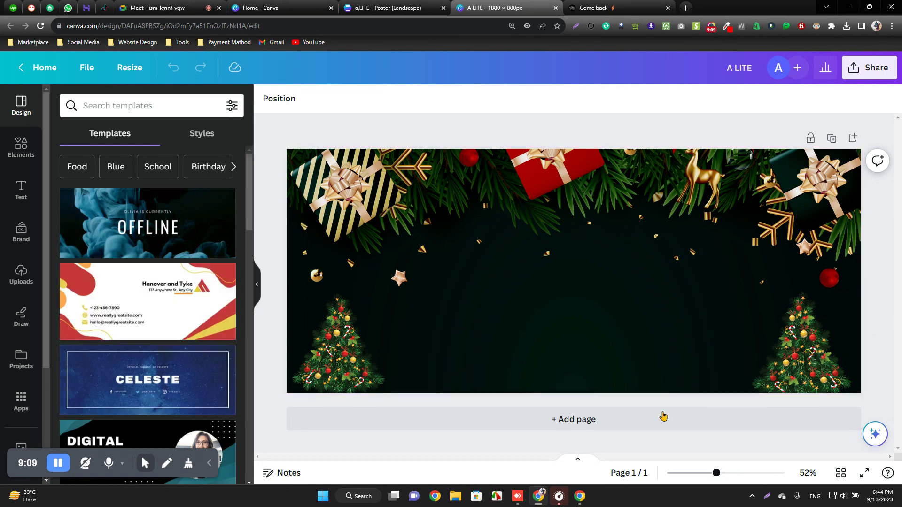
left_click(610, 7)
scroll(360, 292, "down", 2)
scroll(360, 291, "up", 2)
left_click(498, 9)
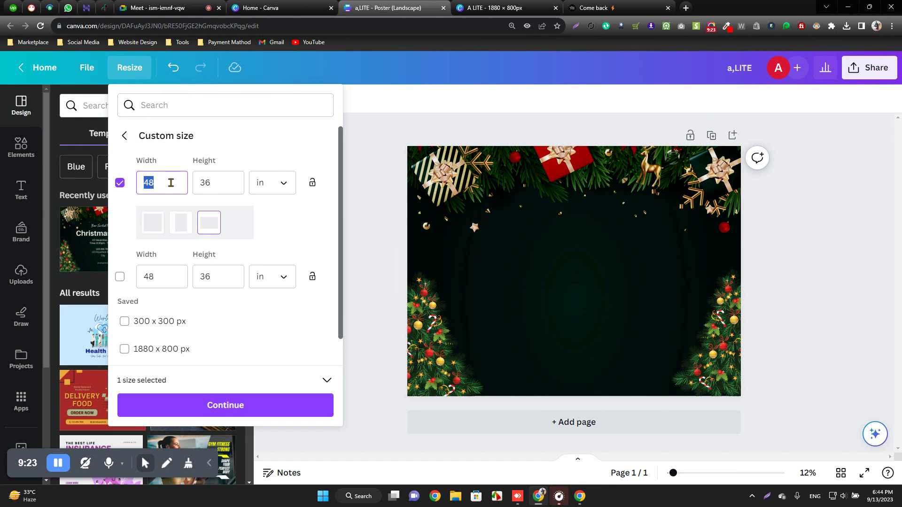
Switch the first custom size's unit from inches to pixels
scroll(167, 324, "down", 1)
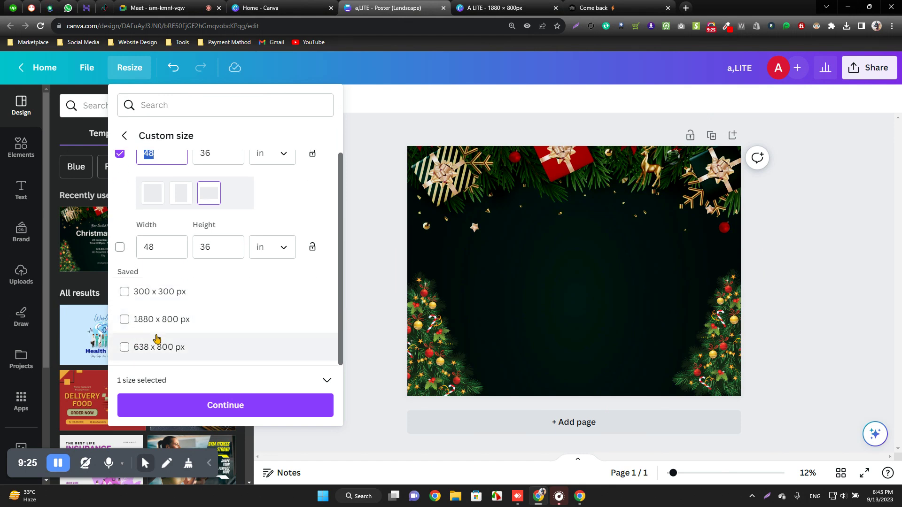
scroll(172, 321, "up", 1)
scroll(172, 321, "up", 1)
left_click(265, 184)
left_click(267, 184)
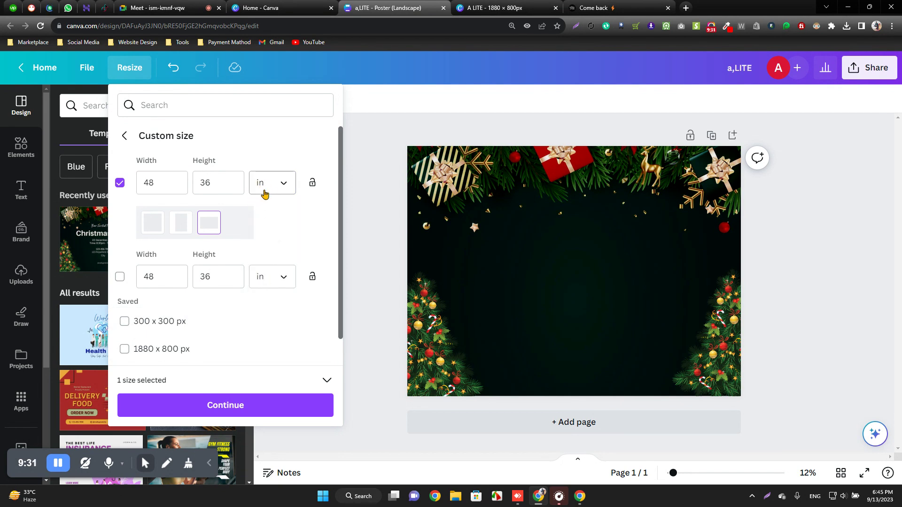
left_click(267, 187)
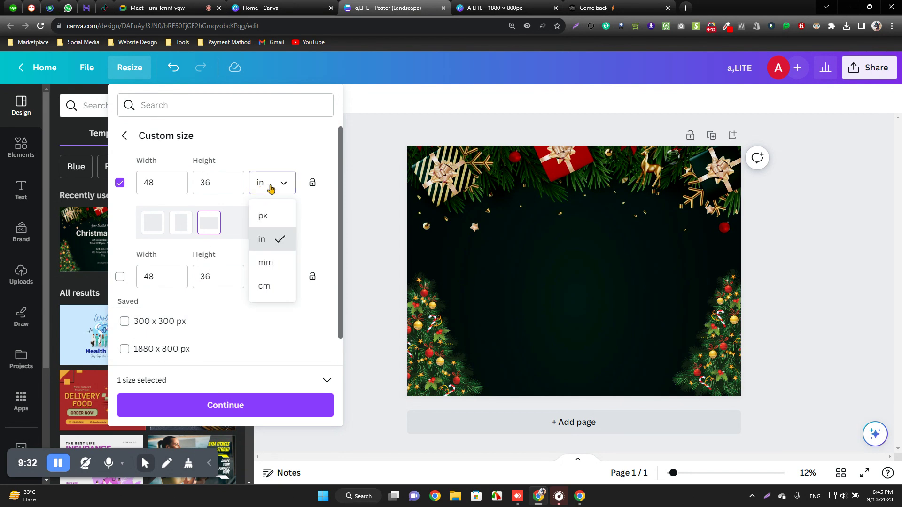
left_click(272, 216)
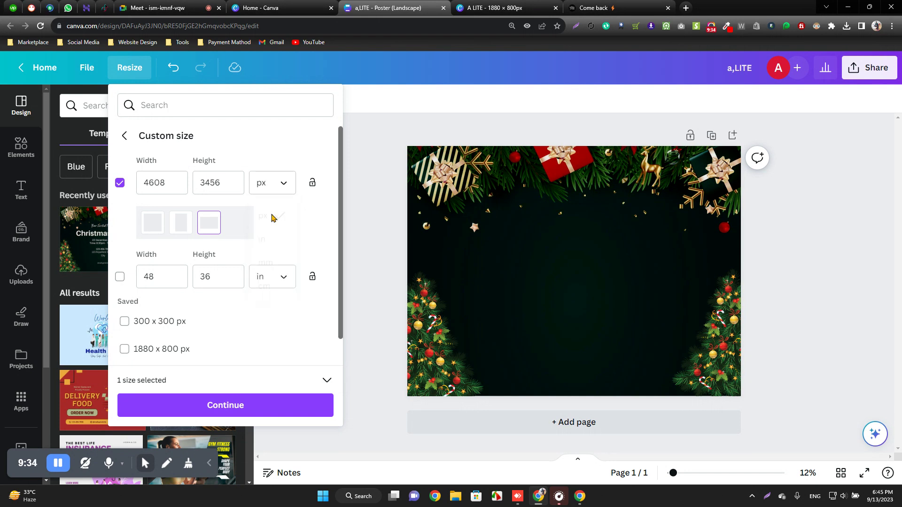
left_click(286, 185)
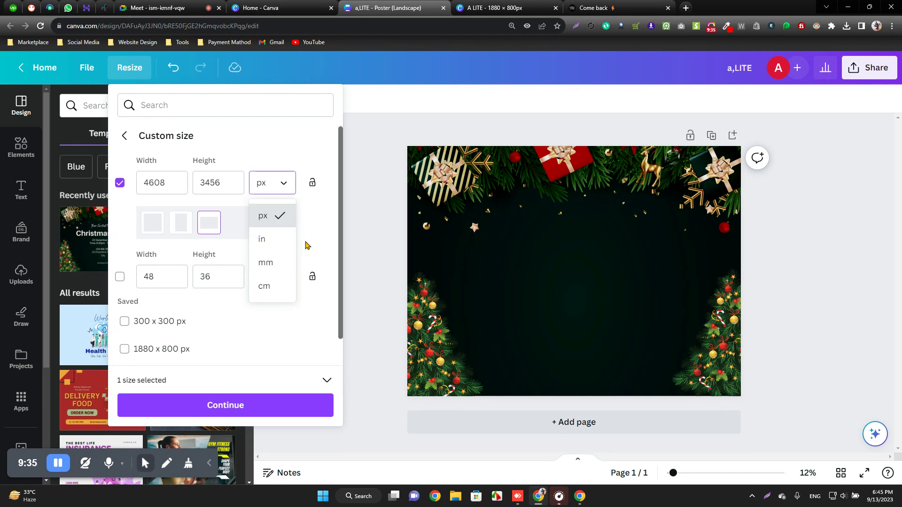
left_click(307, 216)
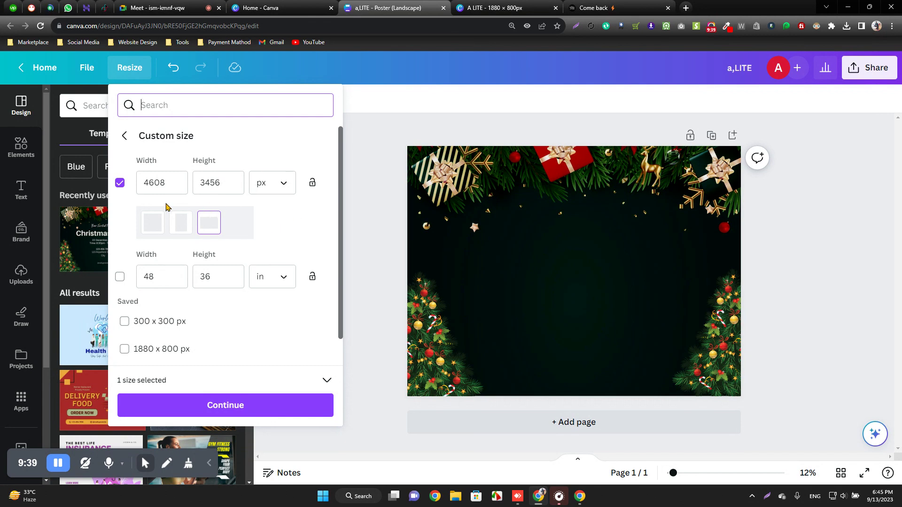
Include the saved 1880 x 800 px size in the resize selection and close the older A LITE banner design
scroll(182, 327, "down", 1)
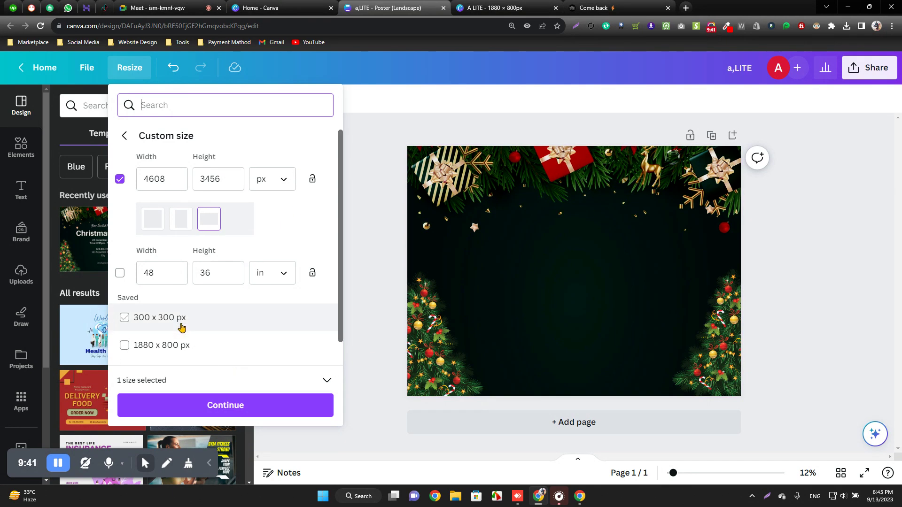
scroll(182, 328, "down", 1)
left_click(133, 320)
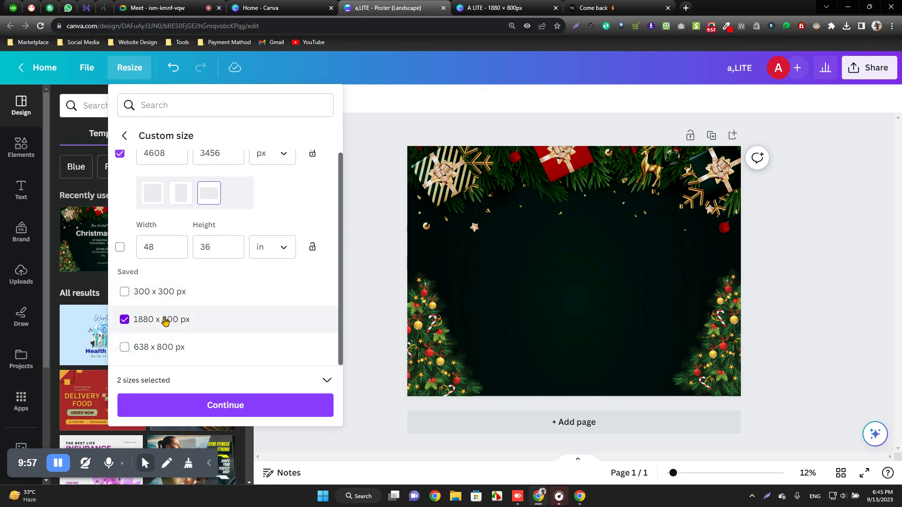
left_click(205, 328)
left_click(495, 8)
left_click(368, 5)
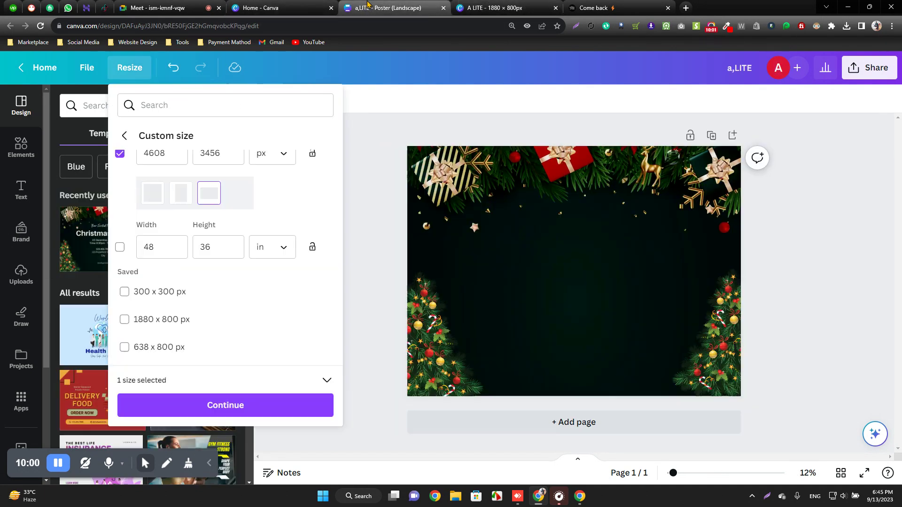
left_click(126, 319)
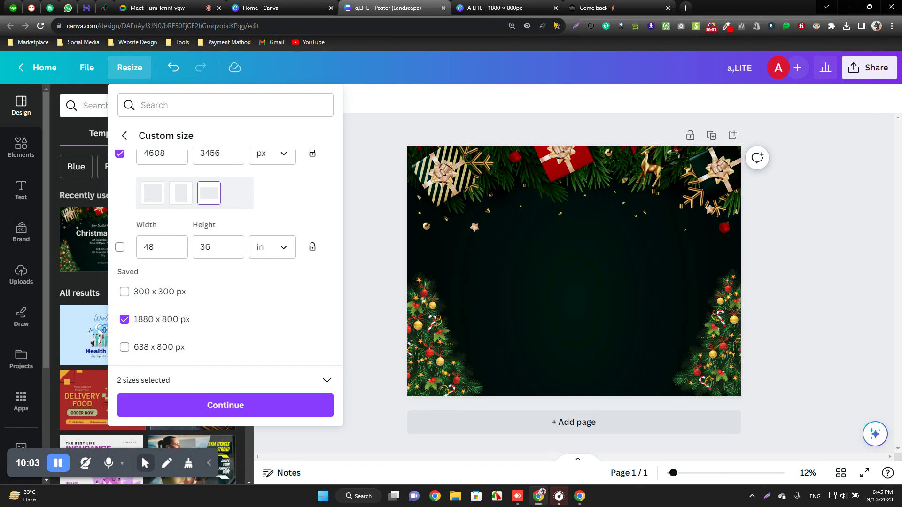
left_click(556, 8)
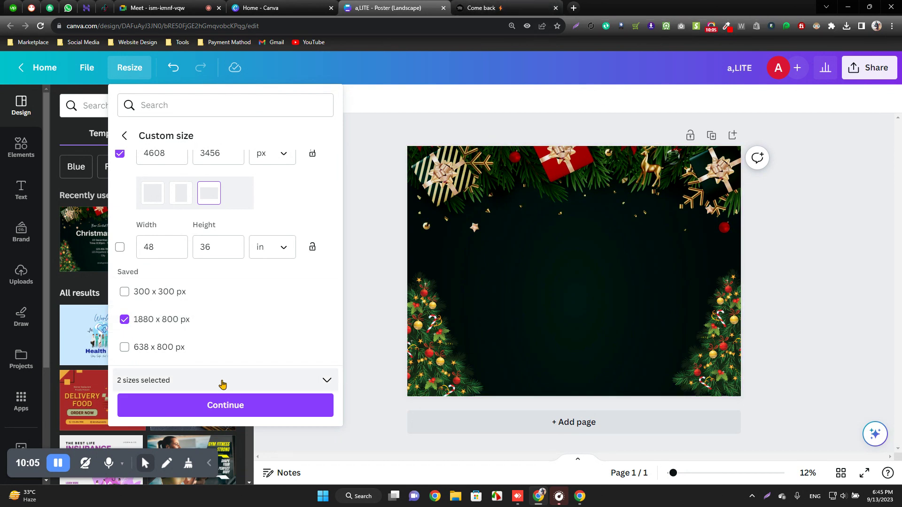
Switch the second custom size's unit to pixels and set the first custom size to 1800 x 800 px
left_click(219, 407)
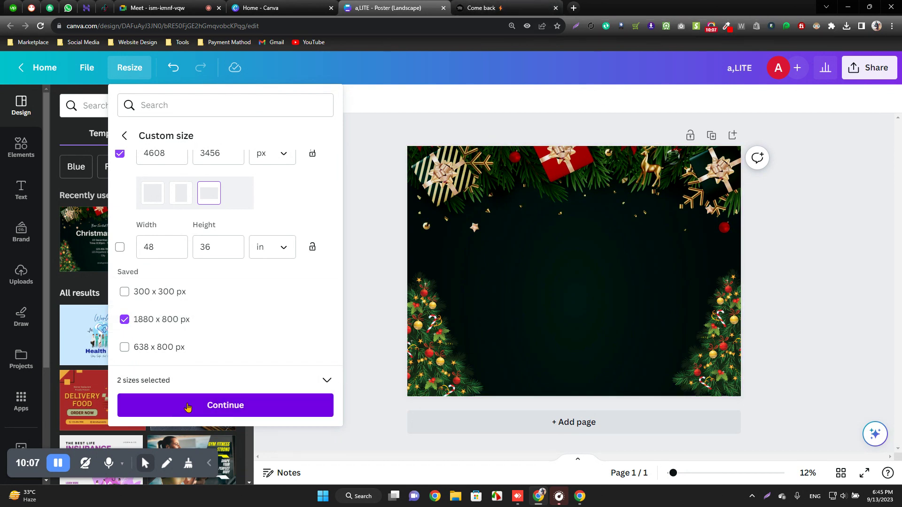
scroll(176, 211, "up", 1)
scroll(169, 244, "down", 1)
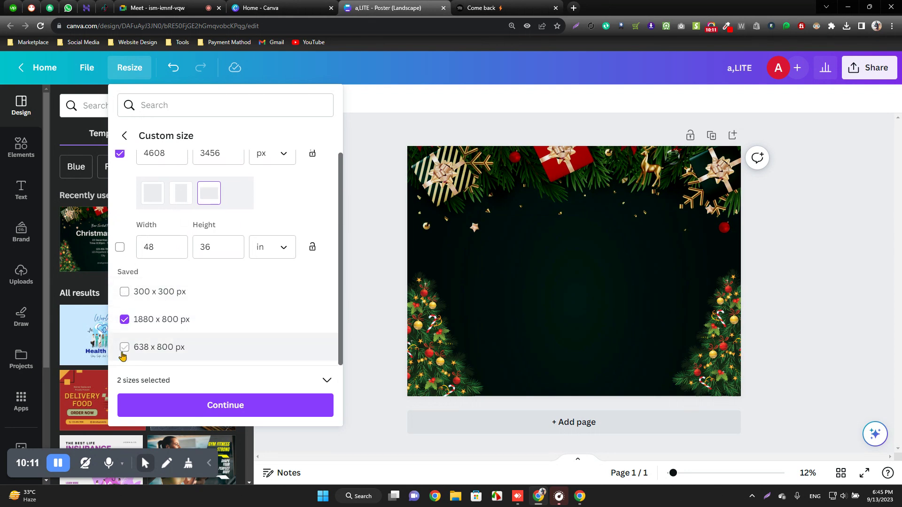
left_click(287, 246)
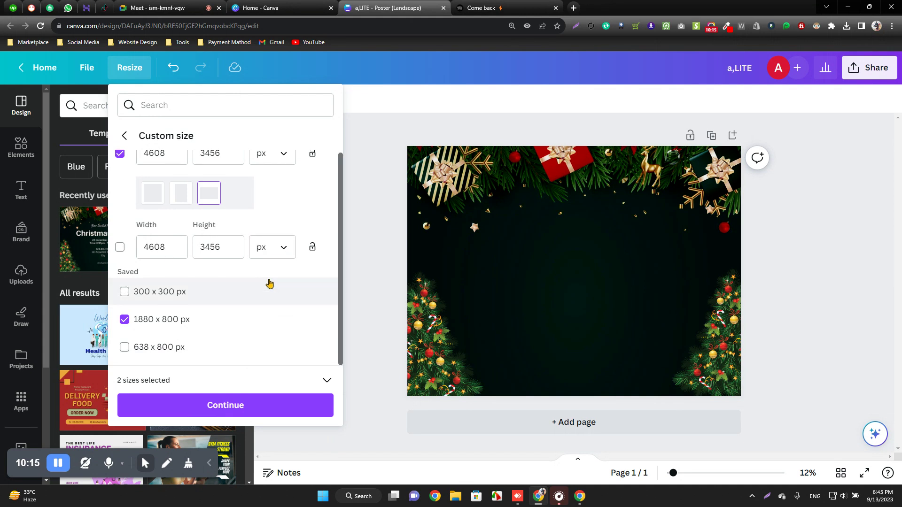
scroll(246, 281, "up", 1)
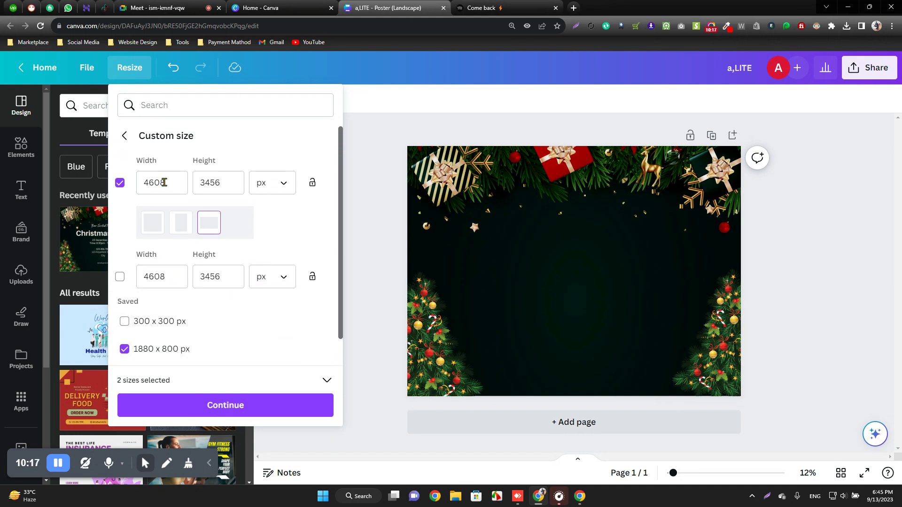
type("1")
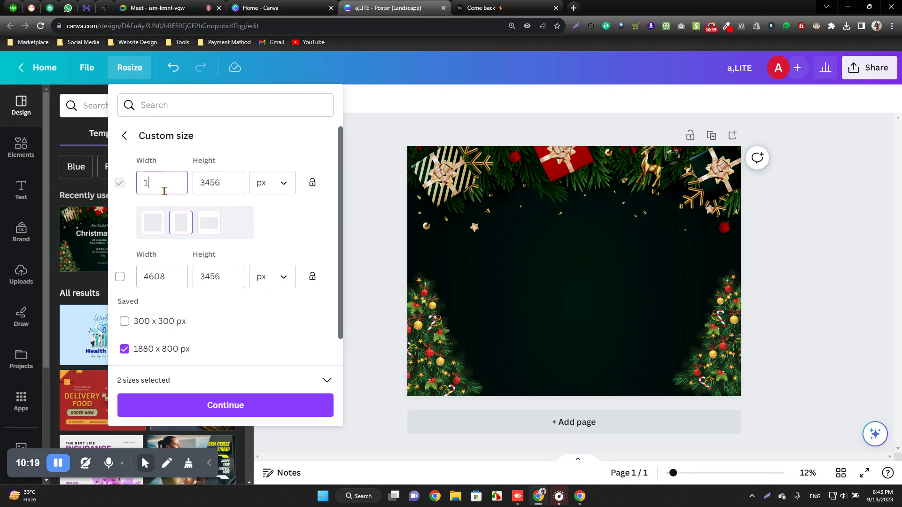
left_click(203, 183)
type("80")
left_click(282, 215)
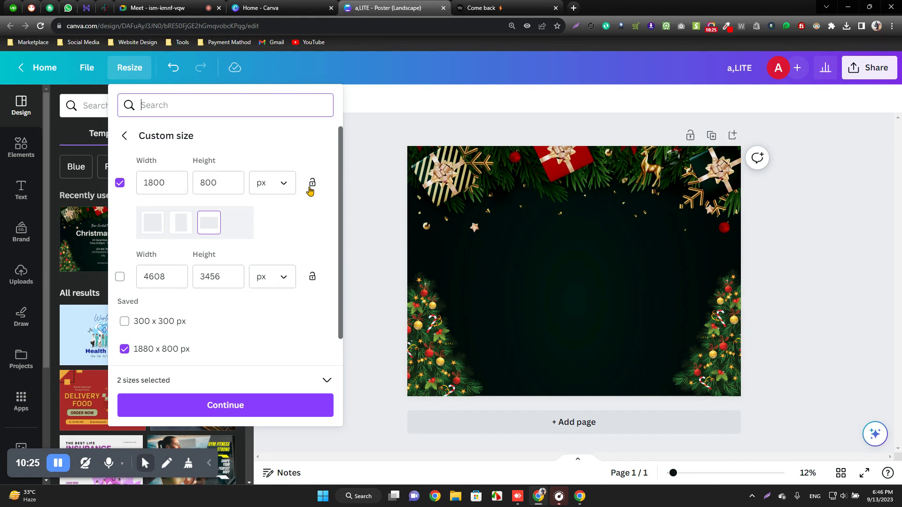
Include a second custom size in the resize selection and set it to 680 x 800 px
left_click(120, 278)
left_click(150, 285)
left_click(151, 279)
double_click(157, 232)
type("6")
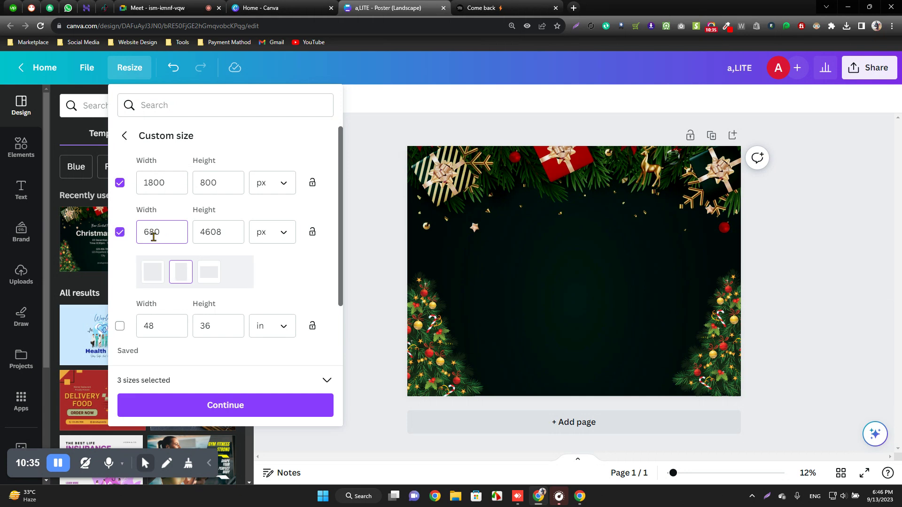
double_click(227, 237)
scroll(223, 357, "down", 2)
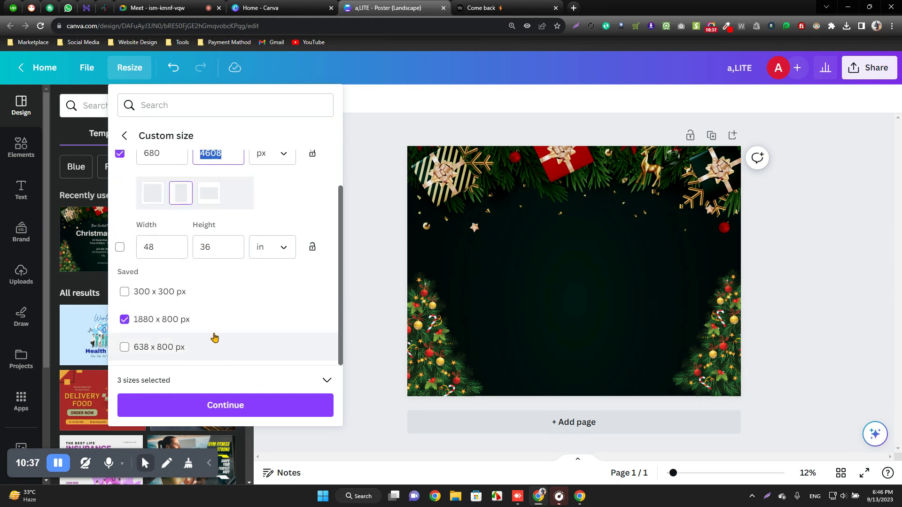
scroll(202, 343, "up", 2)
type("800")
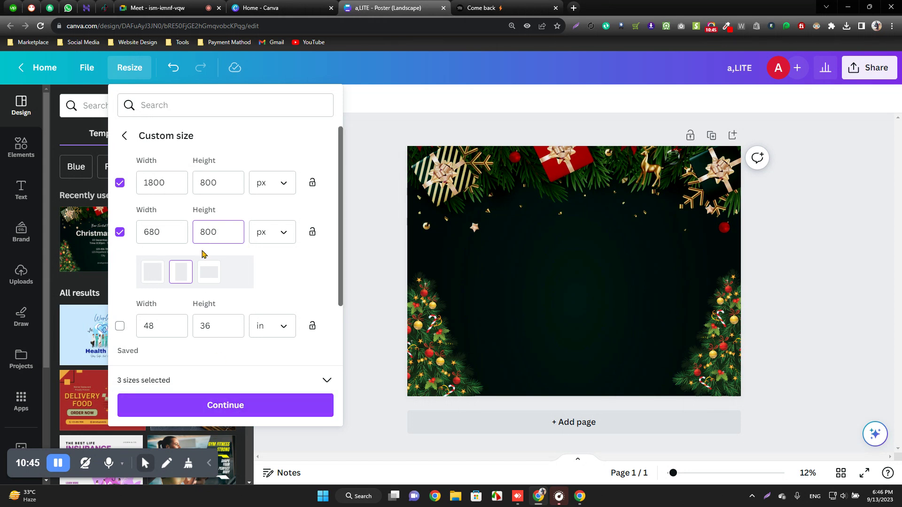
left_click(291, 267)
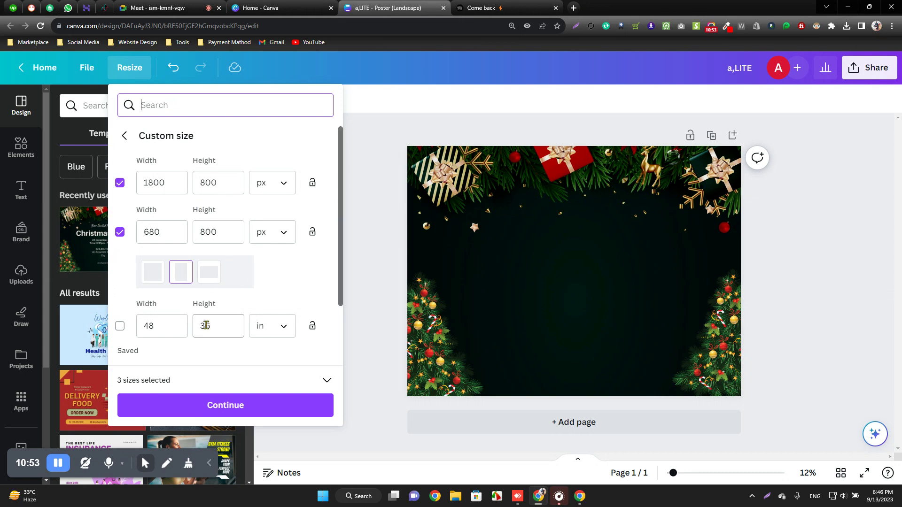
Copy and resize the poster to all three selected sizes and open the resulting designs
left_click(203, 410)
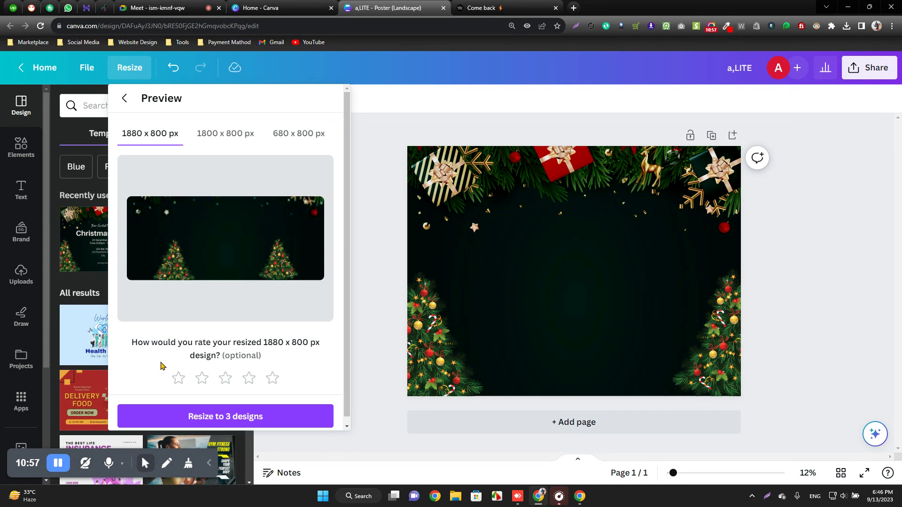
left_click(186, 418)
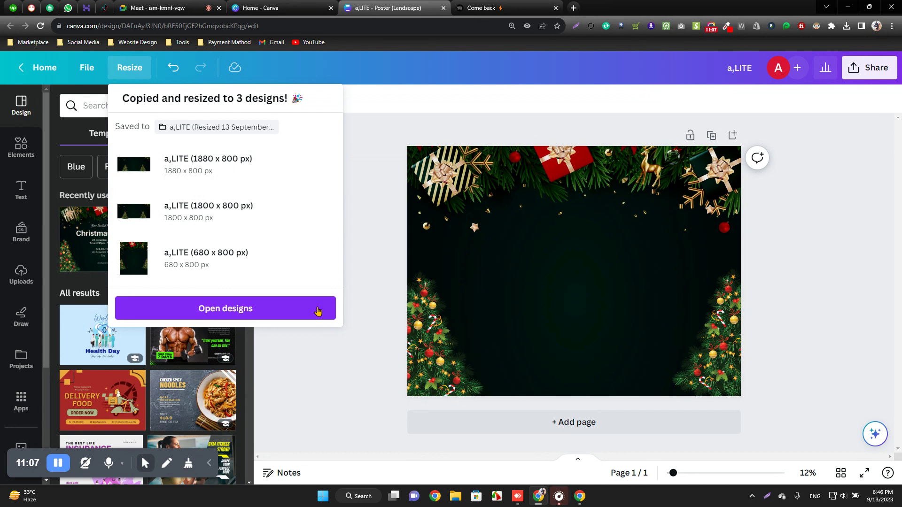
left_click(262, 310)
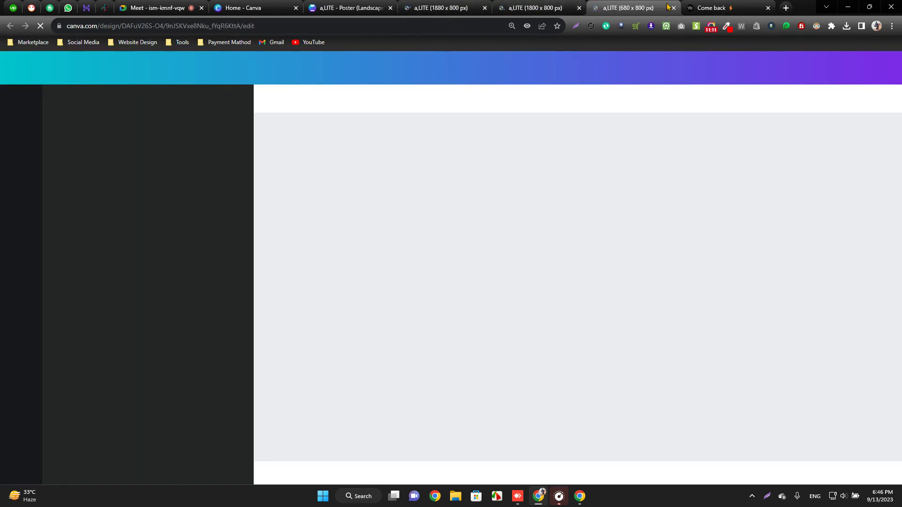
Close the 1880 x 800 px copy, keep the 1800 x 800 px and 680 x 800 px designs open, and show the latter
left_click(484, 8)
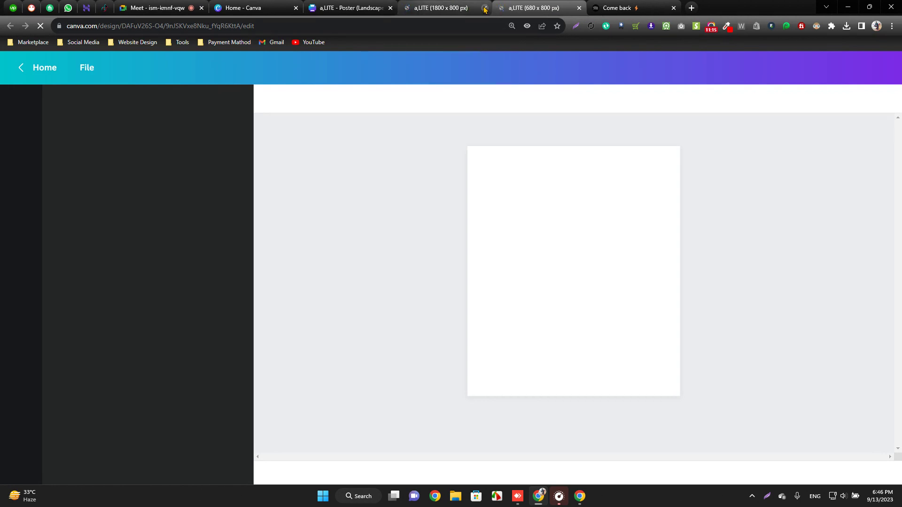
left_click(484, 8)
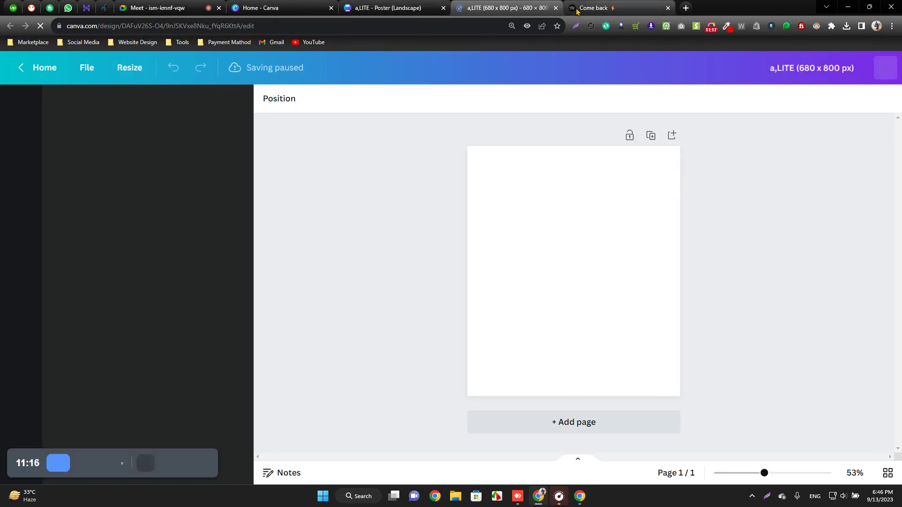
left_click(384, 6)
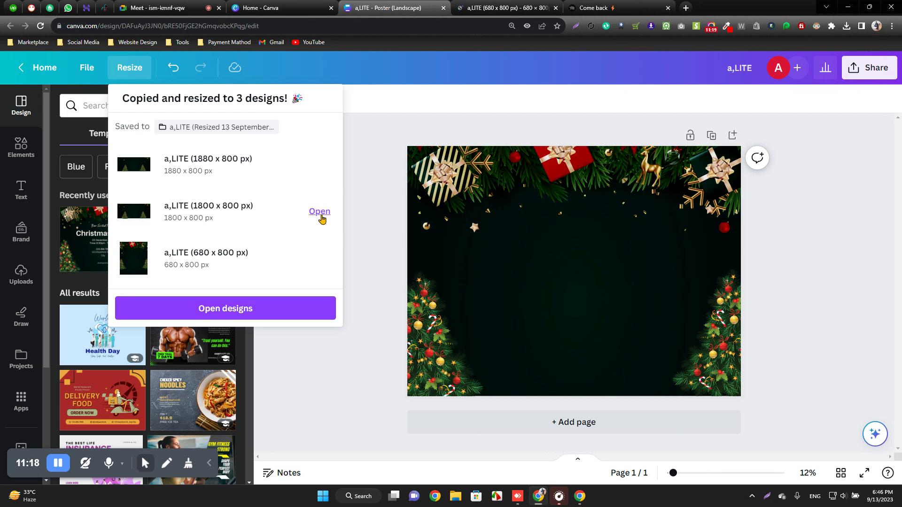
left_click(319, 212)
left_click(604, 4)
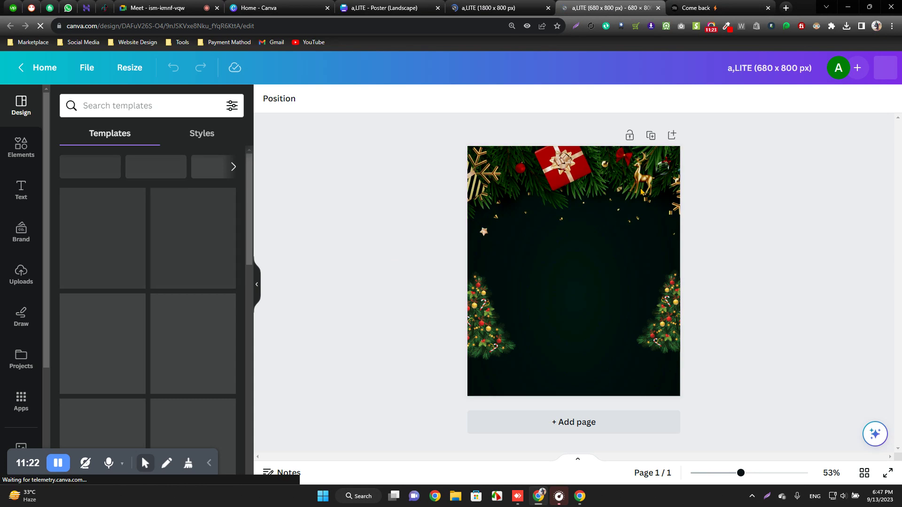
Crop the 680 x 800 px design's background by shrinking the image to the page height and centring it horizontally
double_click(561, 244)
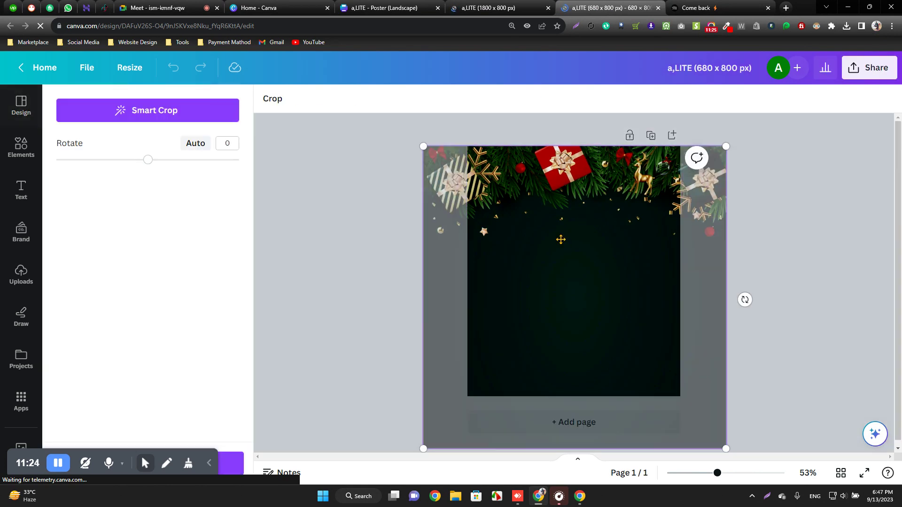
left_click_drag(561, 243, 546, 192)
left_click_drag(641, 323, 653, 363)
left_click_drag(723, 435, 685, 395)
left_click_drag(591, 329, 572, 342)
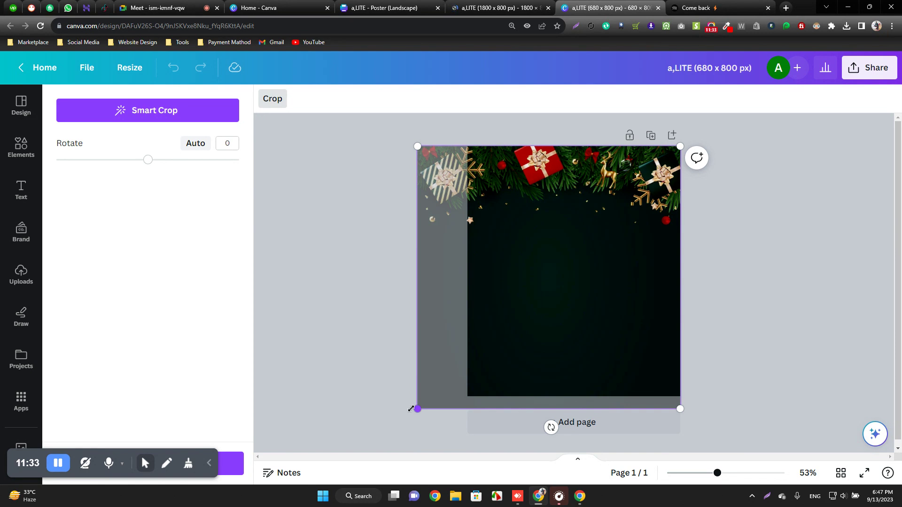
left_click_drag(414, 410, 429, 397)
left_click_drag(582, 294, 607, 301)
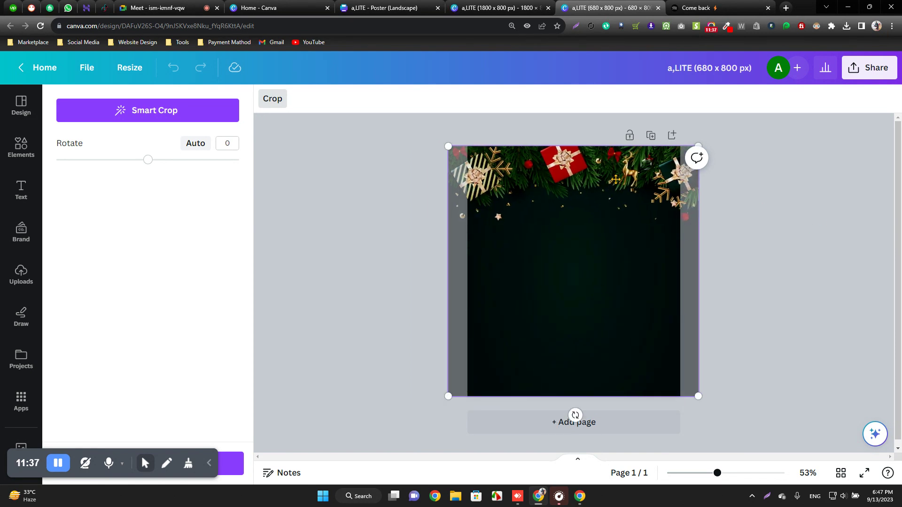
left_click(367, 236)
Move the two Christmas trees down into the page's bottom corners and deselect them
mouse_move(477, 364)
left_mouse_down()
mouse_move(474, 329)
mouse_move(478, 371)
left_mouse_up()
left_click(660, 334)
left_click_drag(660, 334, 651, 381)
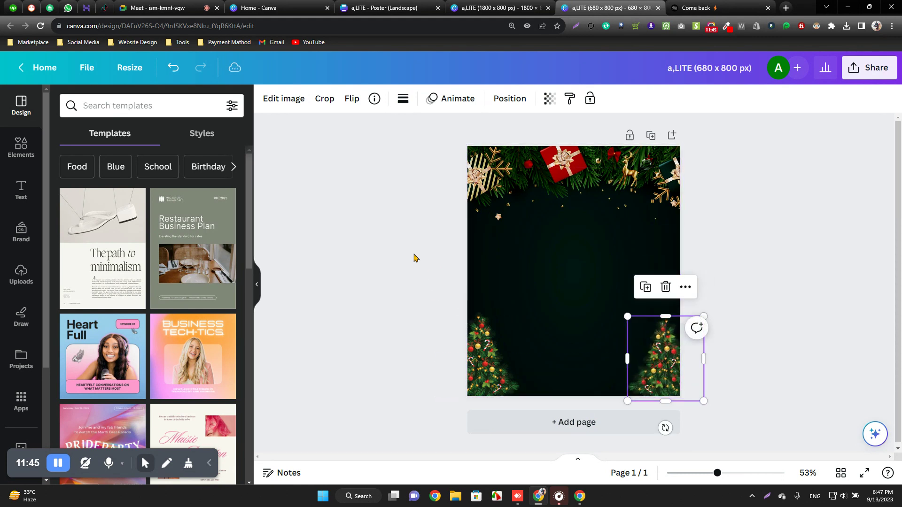
left_click(407, 247)
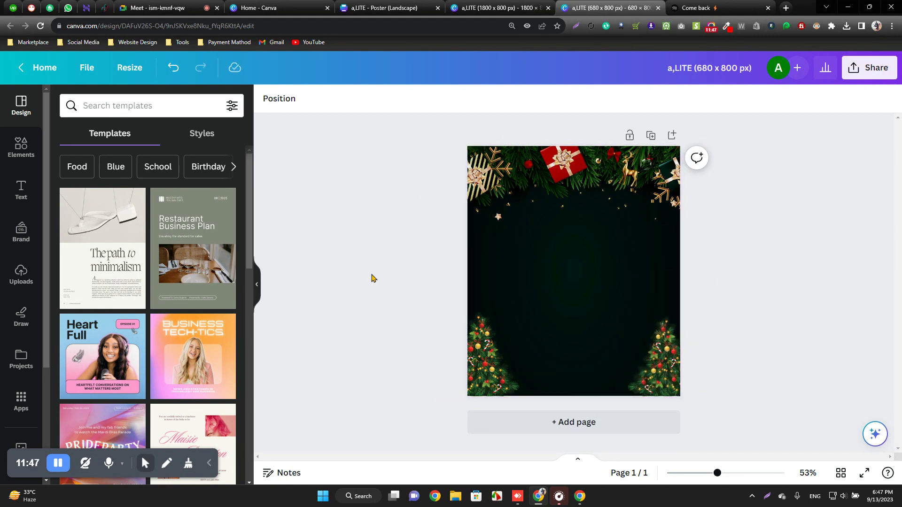
scroll(24, 399, "down", 3)
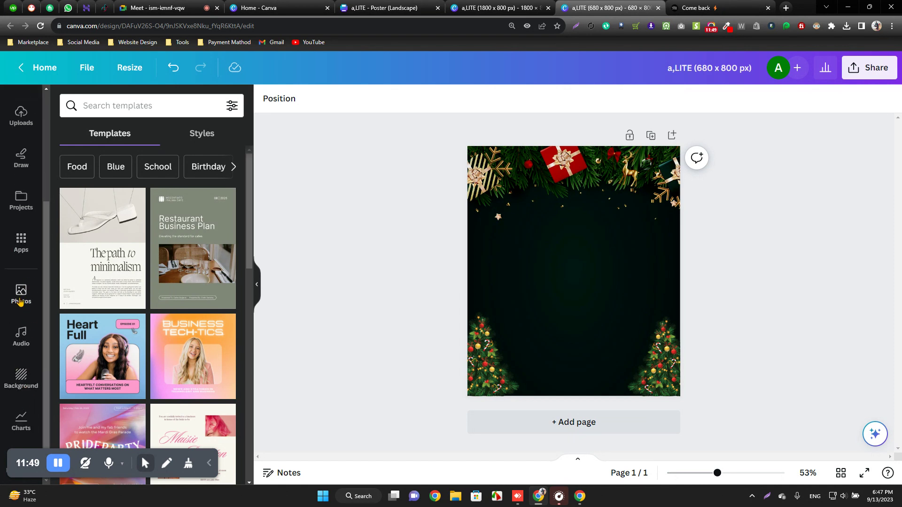
scroll(7, 155, "up", 3)
scroll(21, 194, "down", 3)
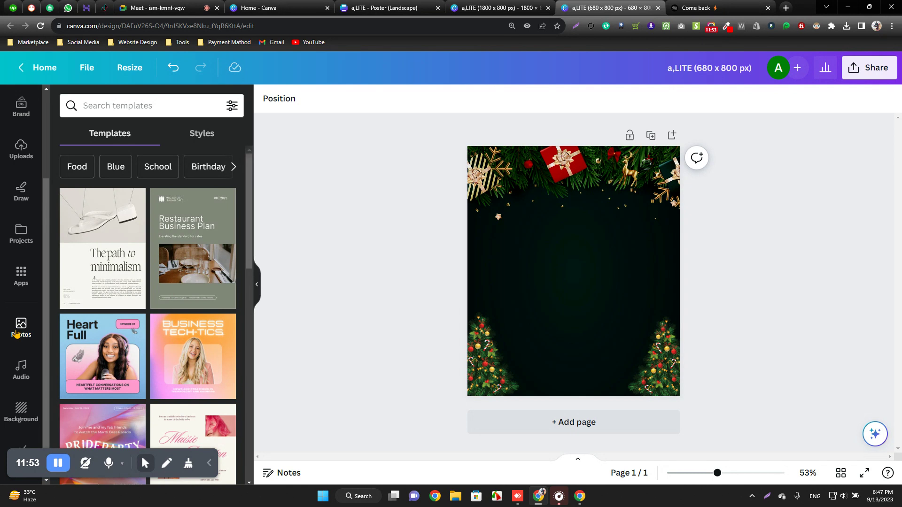
Show the stock photo library beside the 680 x 800 px design and browse its recommended and trending photos
left_click(17, 334)
left_click(144, 100)
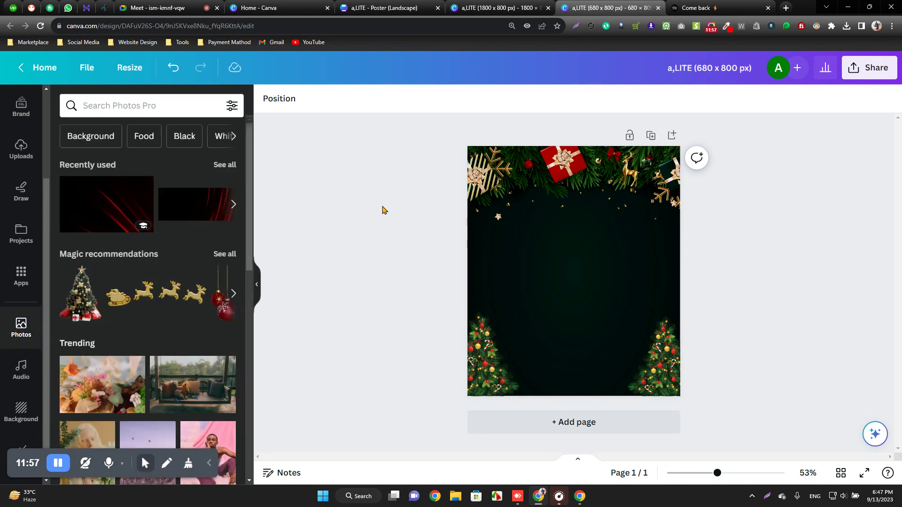
scroll(168, 275, "down", 8)
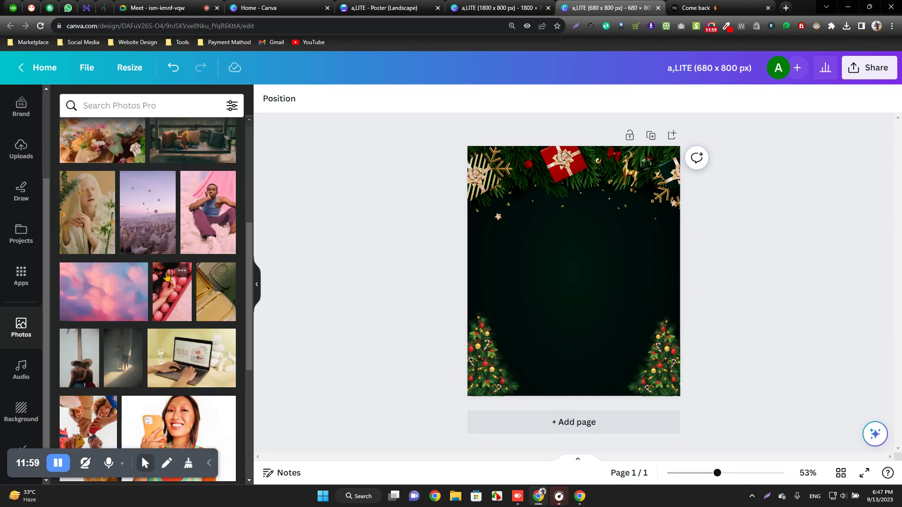
scroll(169, 275, "down", 6)
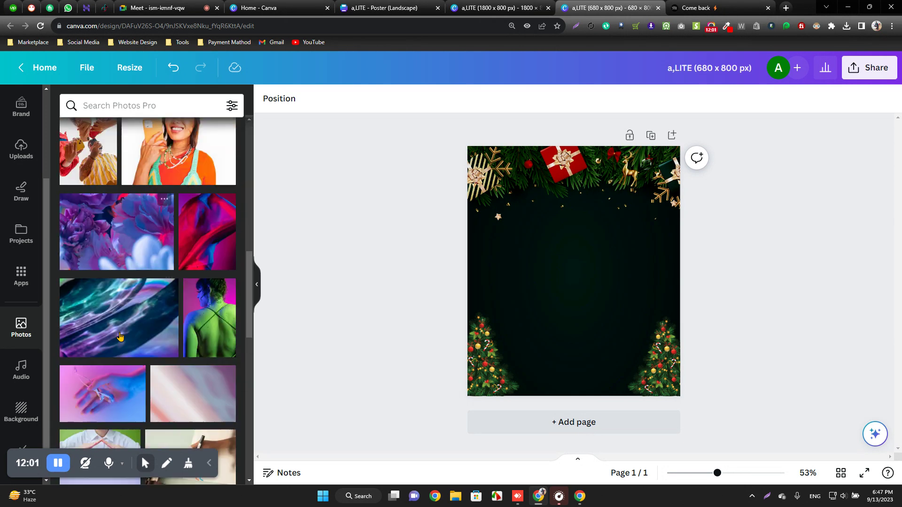
scroll(125, 333, "down", 3)
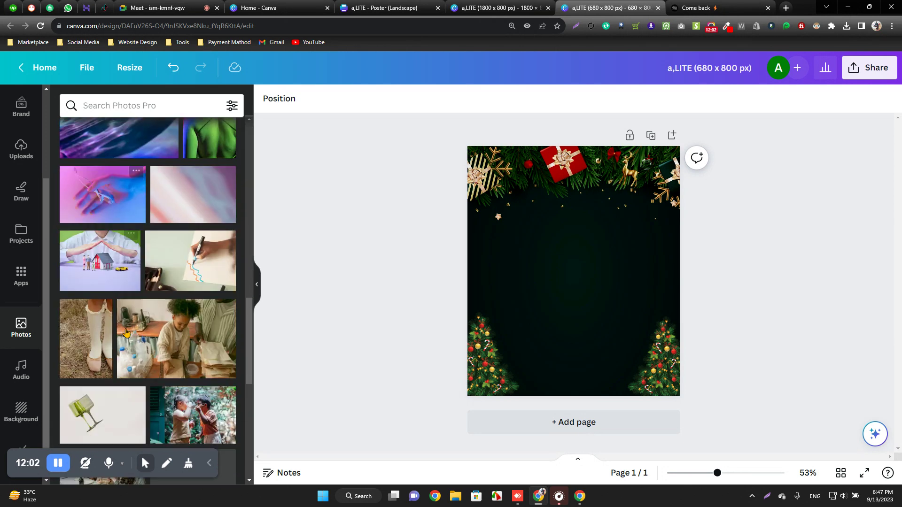
Search the stock photo library for "phone case"
left_click(120, 111)
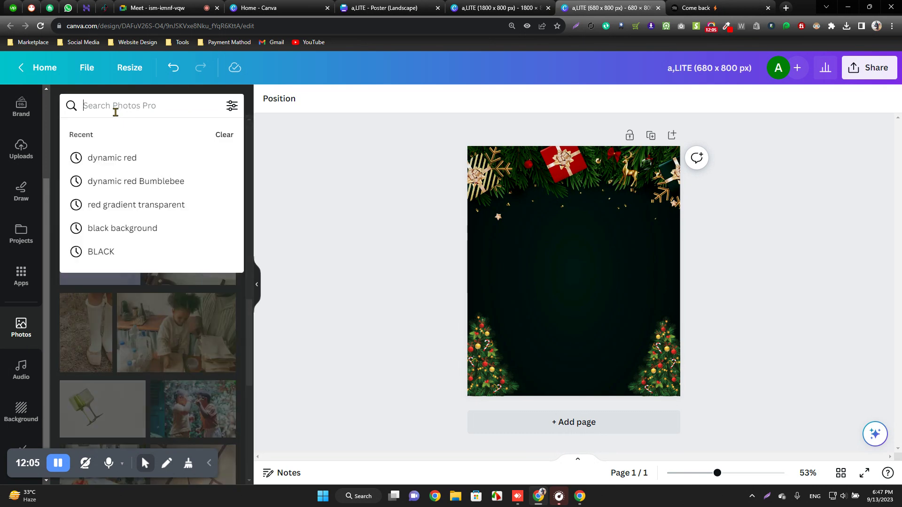
type("phone")
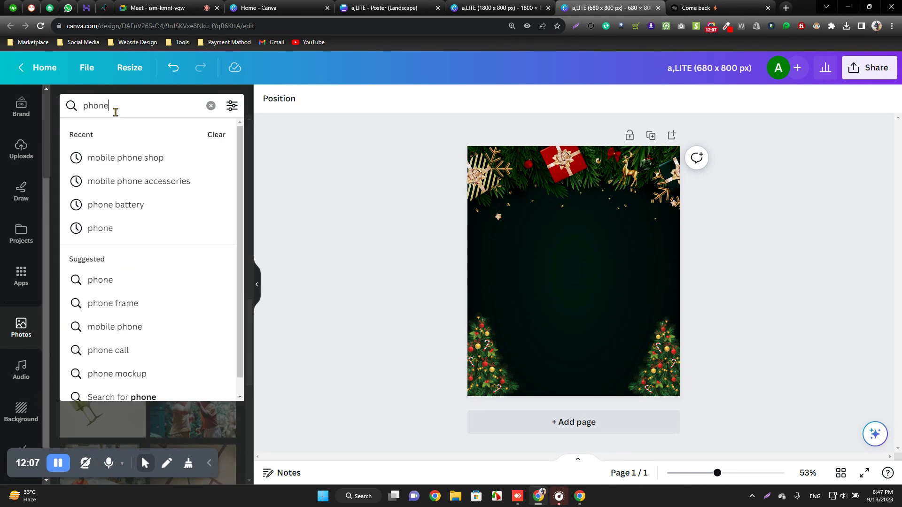
type(" case")
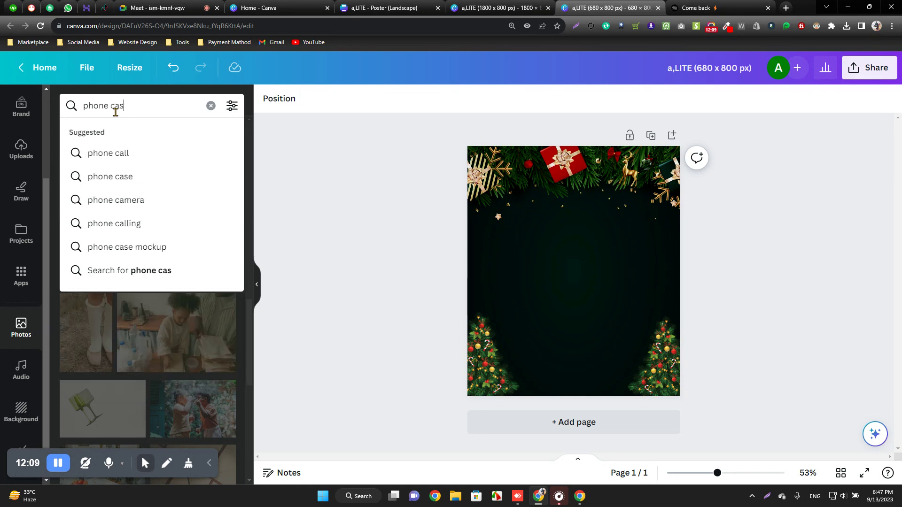
key("Return")
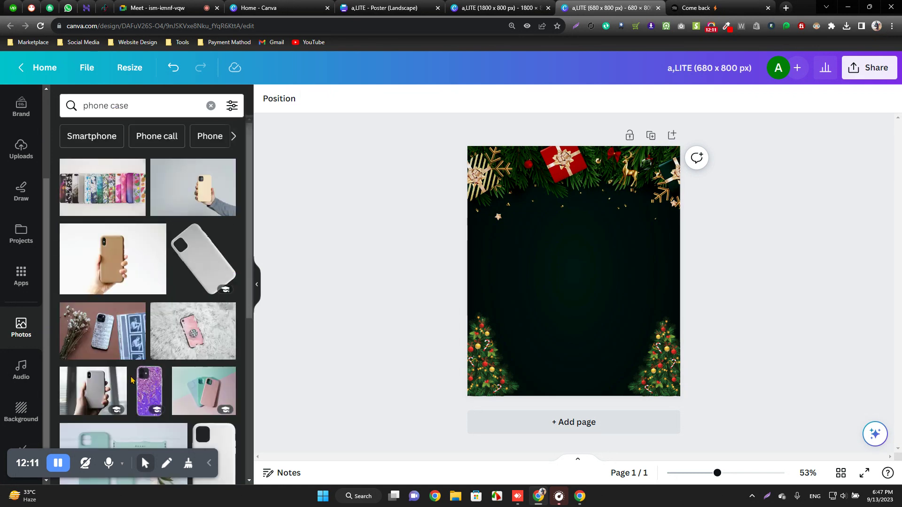
Look through the phone case photos for images suited to product graphics
scroll(176, 276, "down", 5)
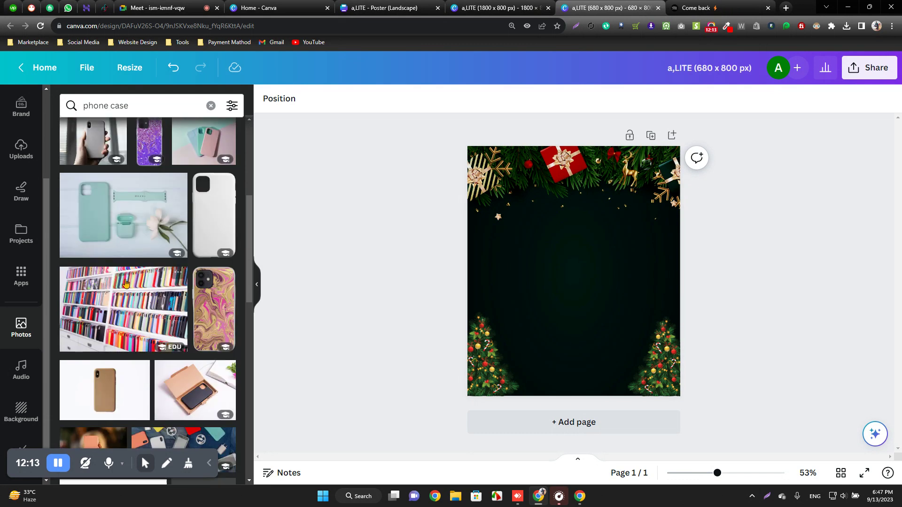
scroll(157, 227, "down", 7)
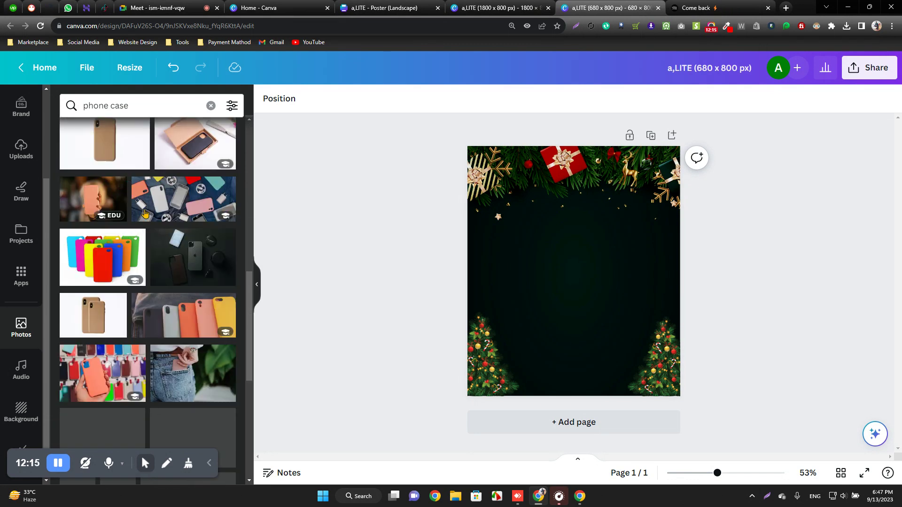
scroll(179, 235, "down", 3)
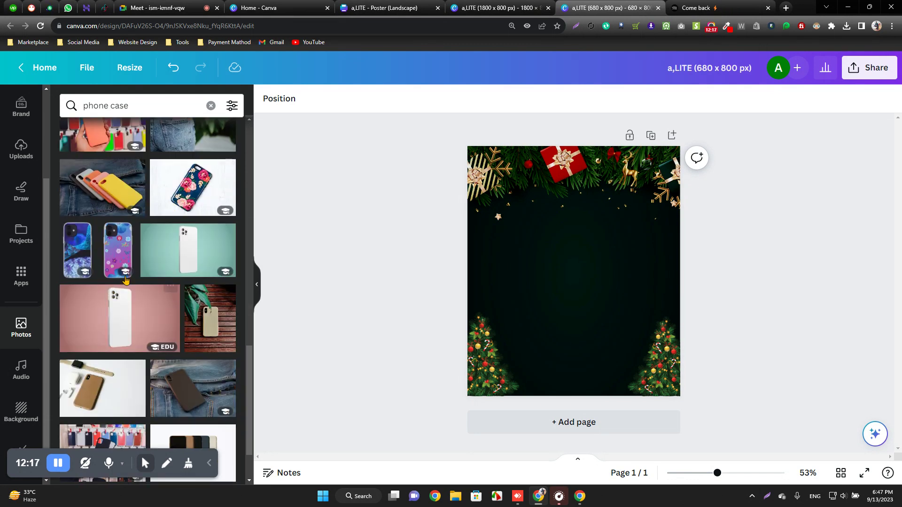
scroll(200, 243, "down", 5)
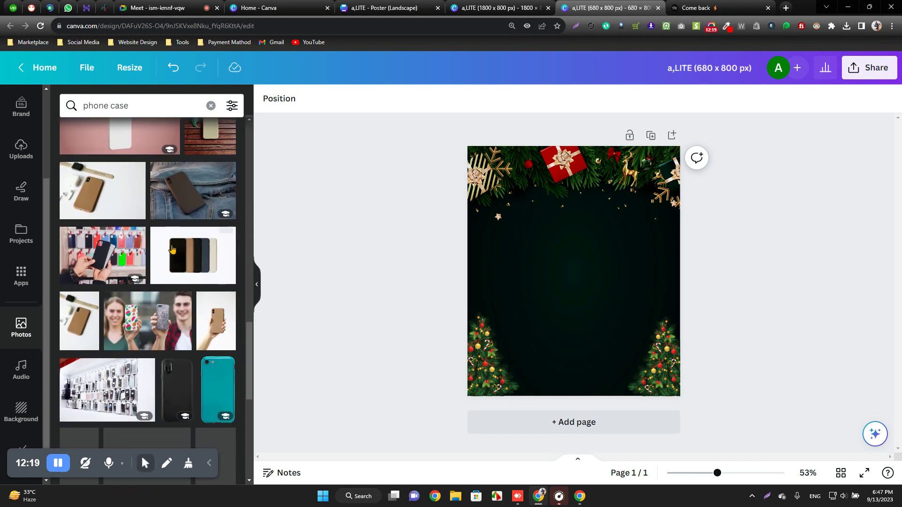
scroll(150, 224, "down", 3)
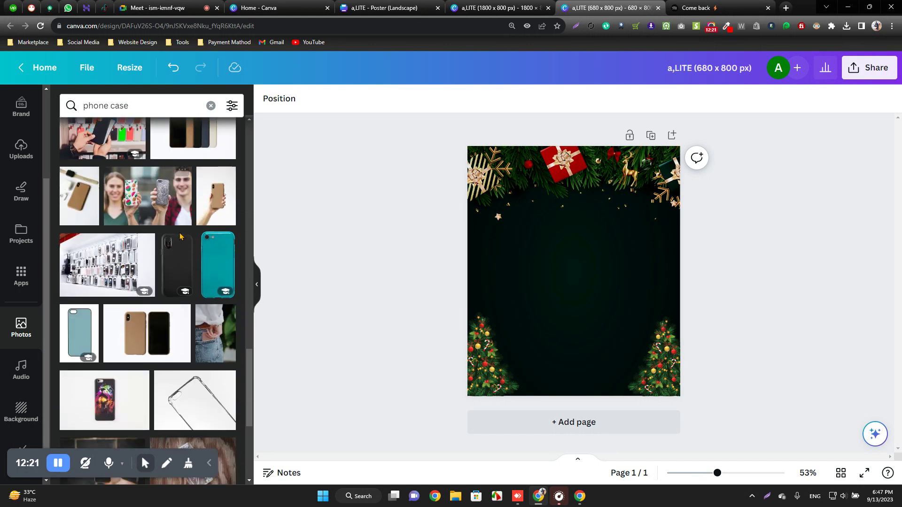
scroll(108, 169, "down", 3)
scroll(141, 305, "down", 3)
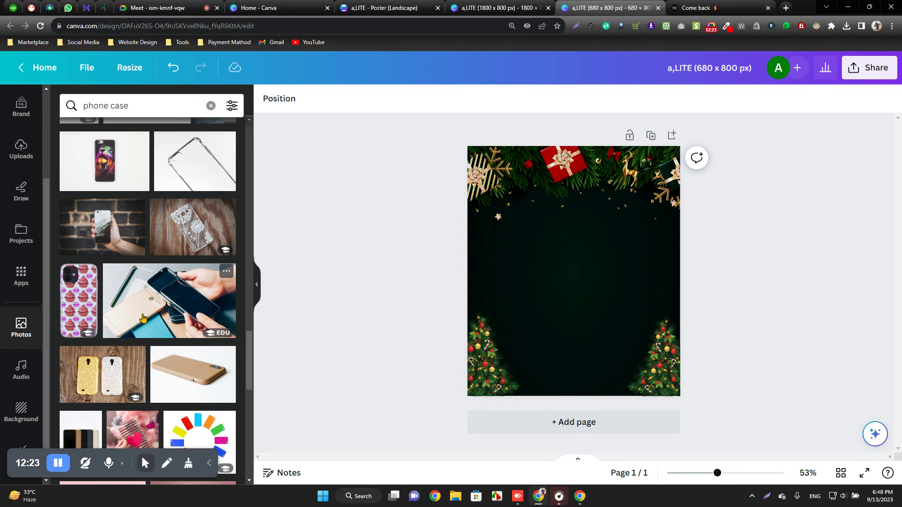
scroll(193, 320, "down", 3)
scroll(137, 262, "down", 3)
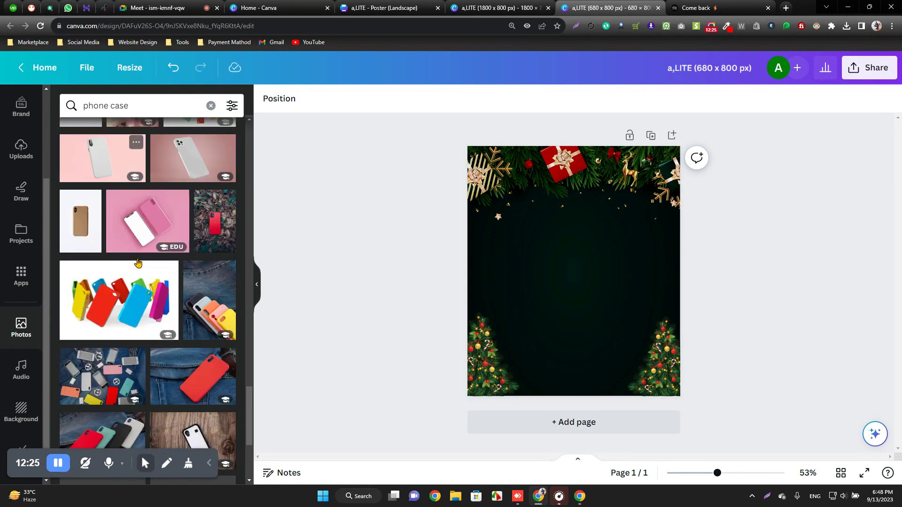
scroll(136, 263, "down", 3)
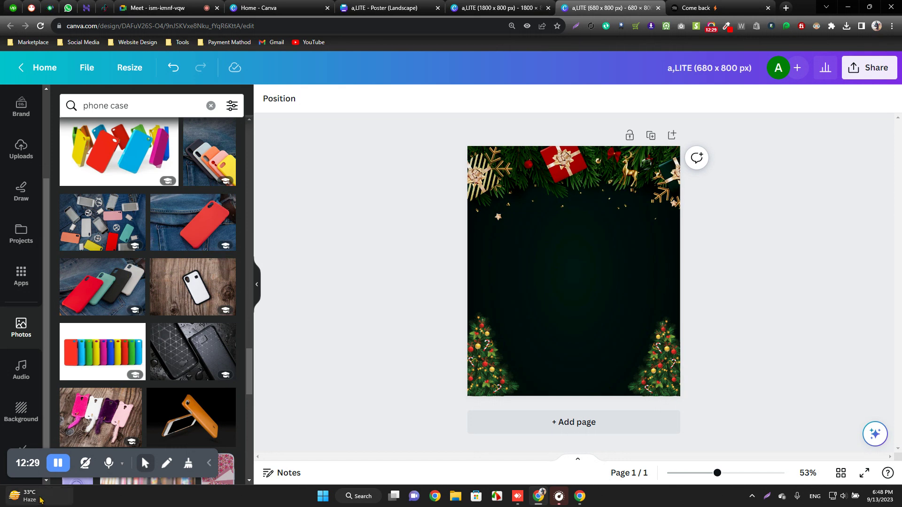
Switch from the photos to the design templates, browse them, and get the template search ready
left_click_drag(19, 464, 186, 470)
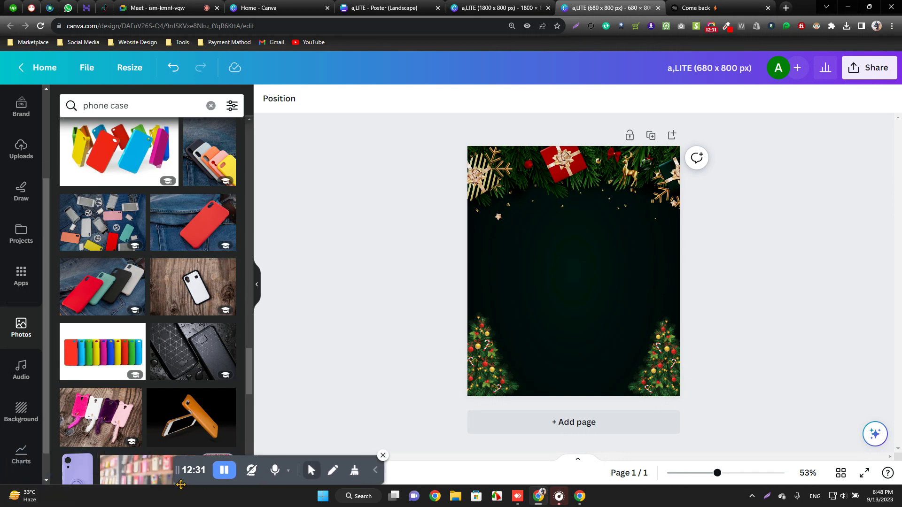
scroll(9, 188, "up", 3)
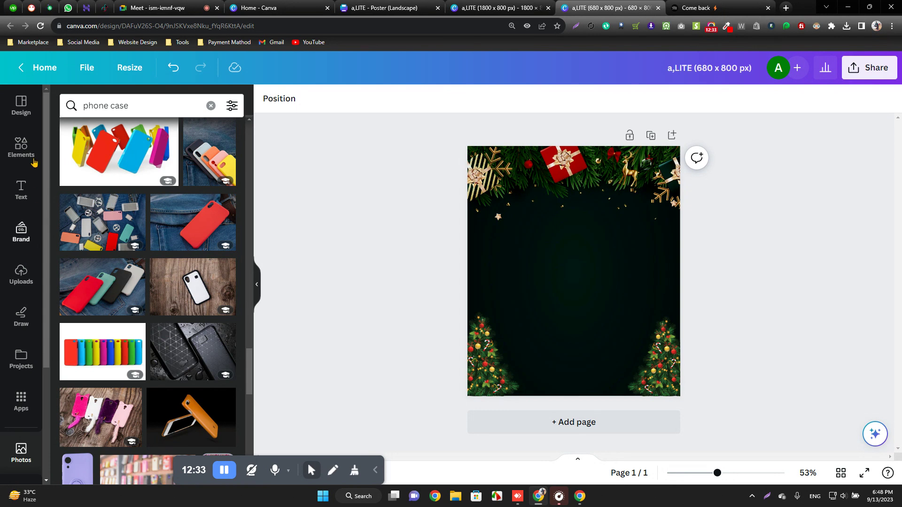
left_click(11, 111)
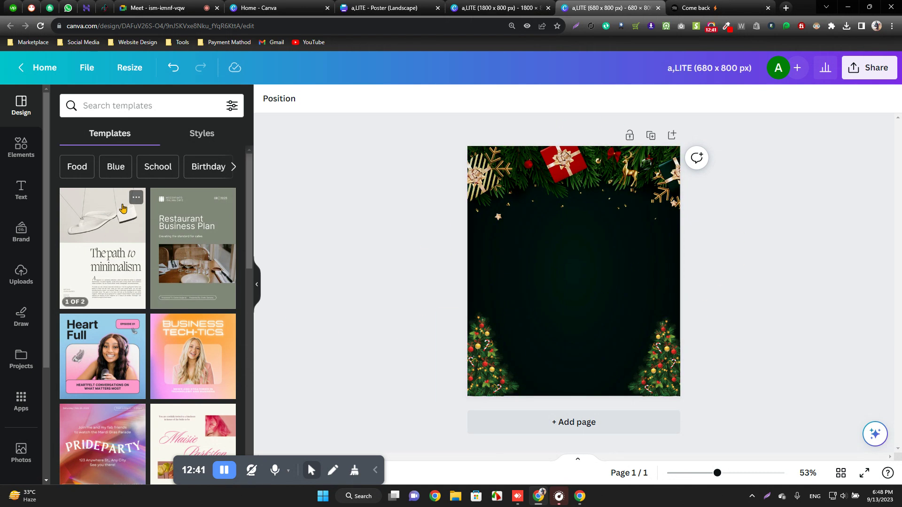
scroll(100, 255, "down", 5)
scroll(100, 255, "down", 10)
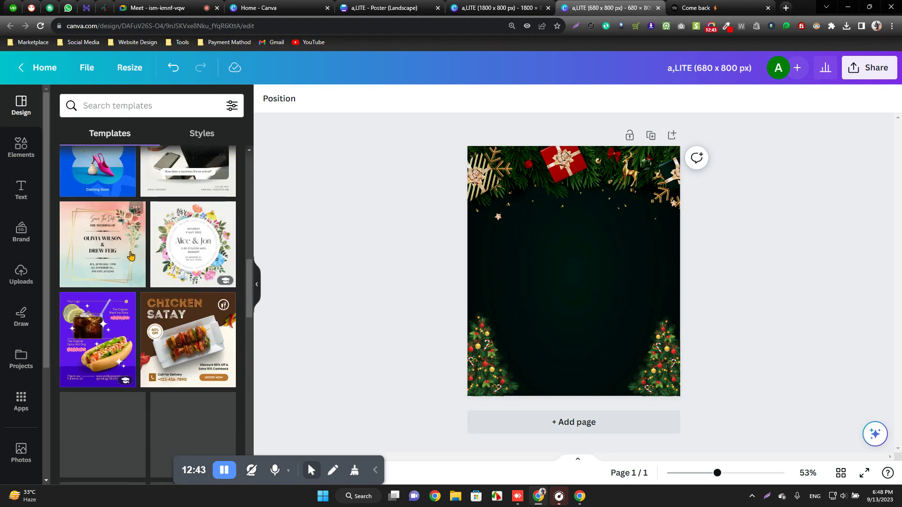
left_click(127, 106)
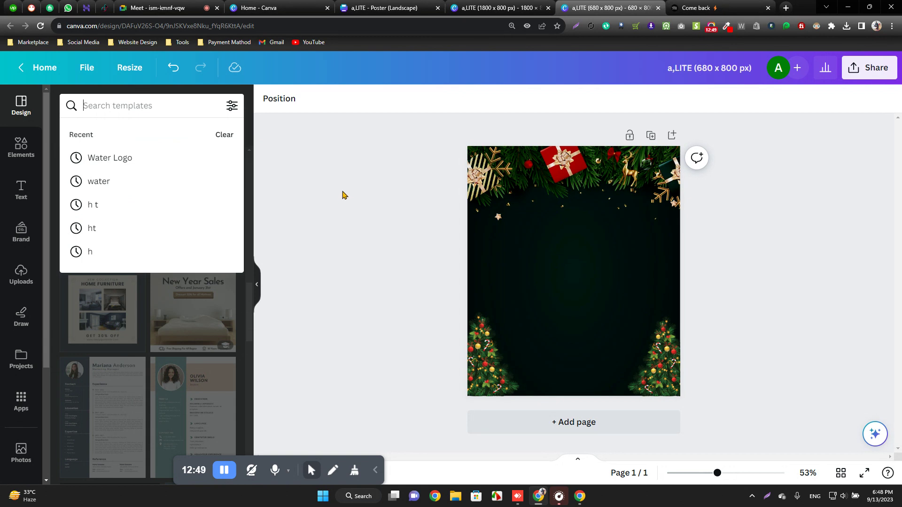
From the Canva home page, search the templates for "roadmap" and look through the suggested designs
left_click(282, 7)
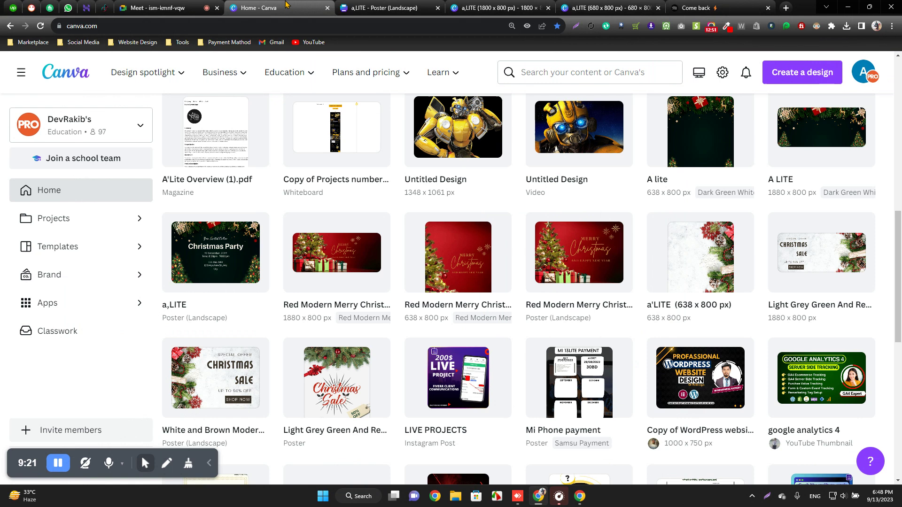
scroll(432, 306, "up", 10)
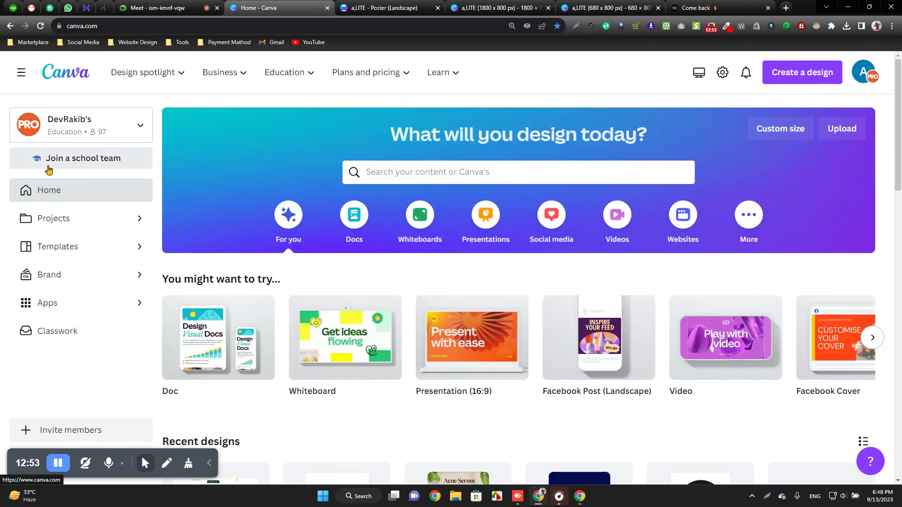
left_click(435, 170)
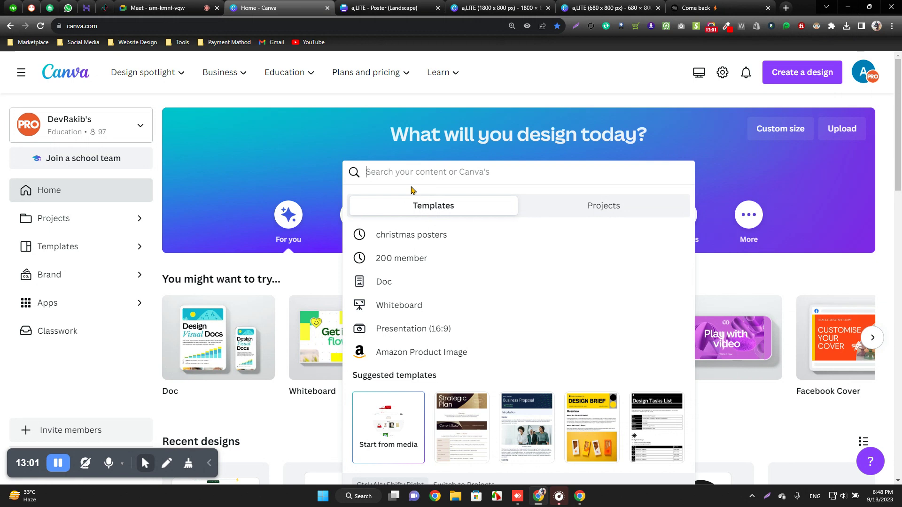
type("road")
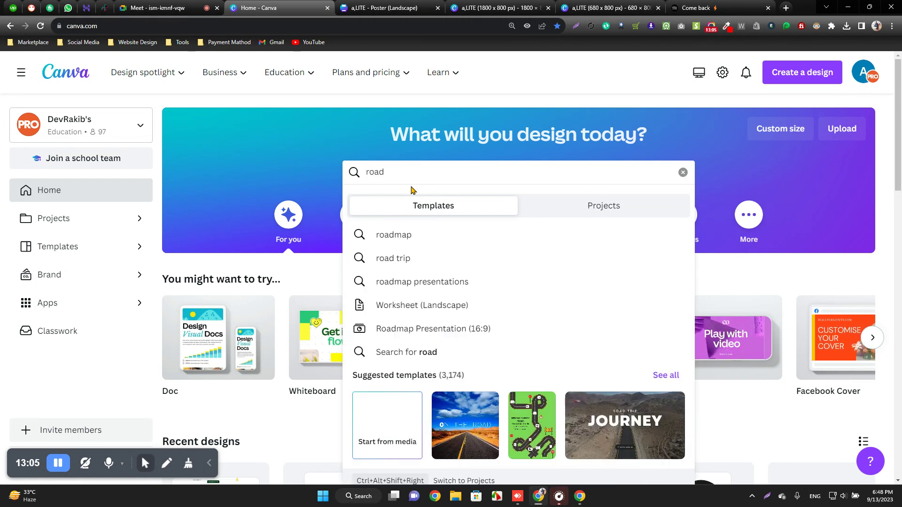
left_click(403, 235)
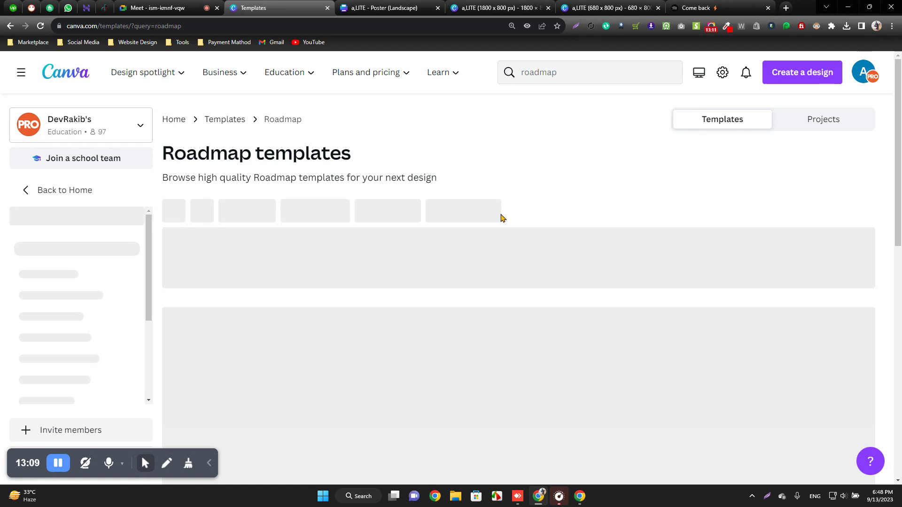
scroll(591, 251, "down", 3)
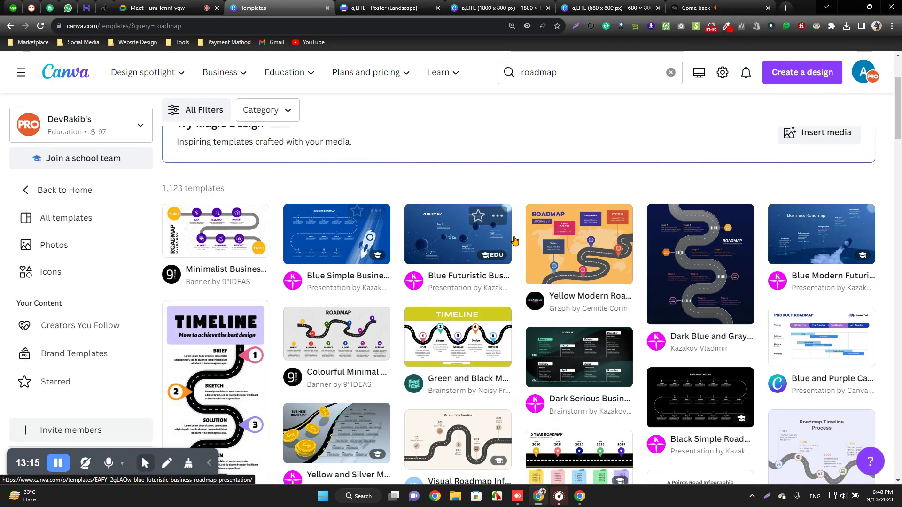
scroll(609, 312, "down", 5)
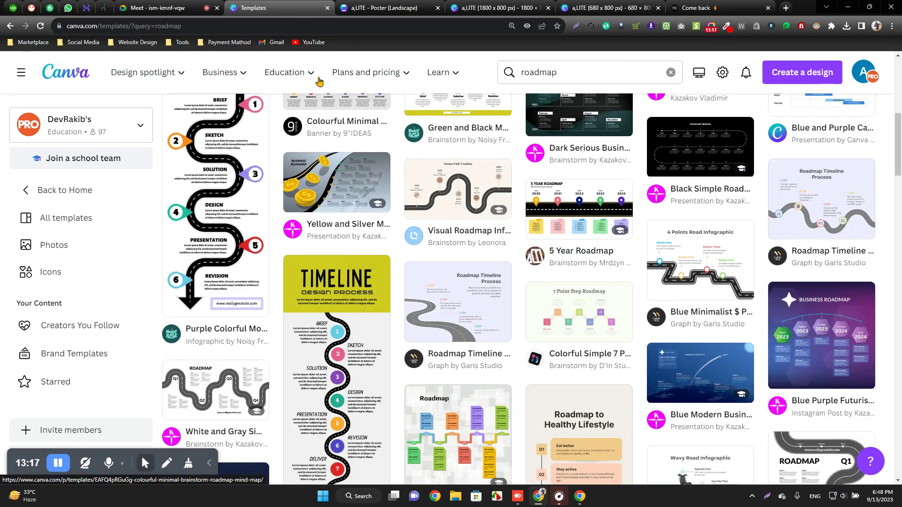
Return to the 680 x 800 px design, search its templates for "roadmap" and browse the results
left_click(405, 6)
key("ctrl+Tab")
key("ctrl+Tab")
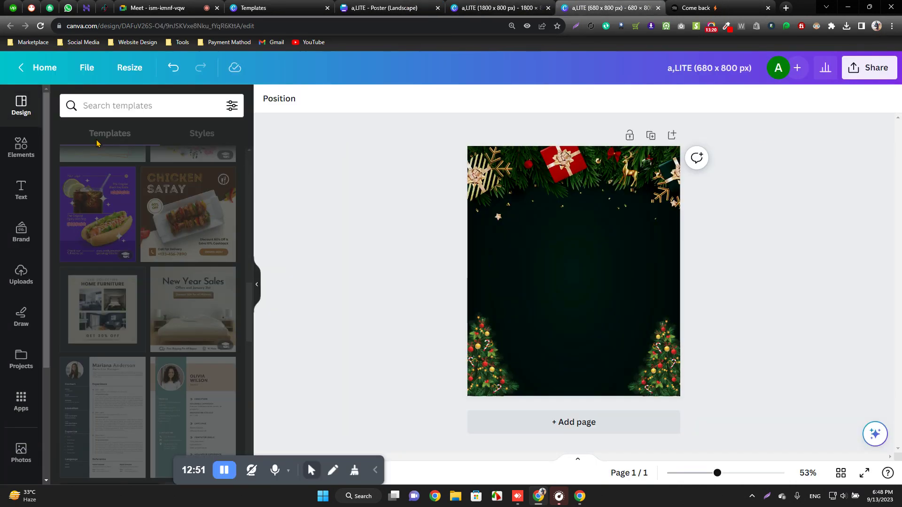
left_click(123, 108)
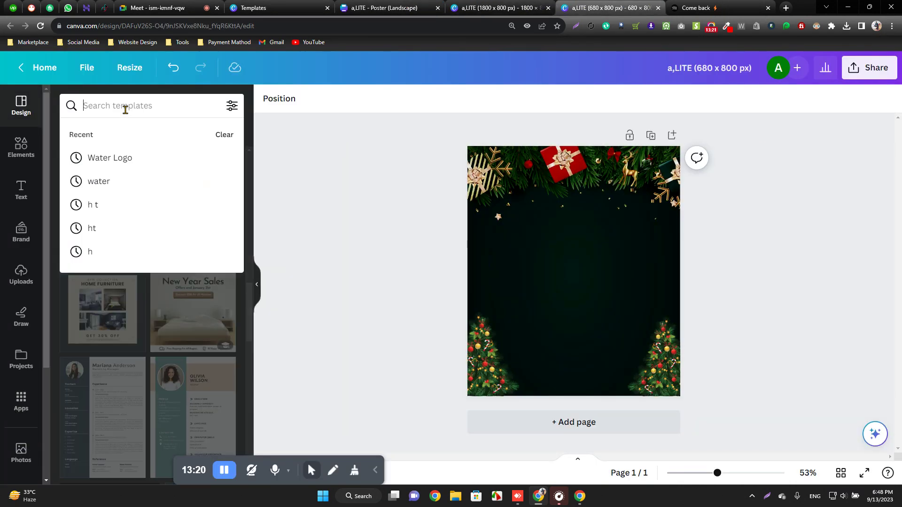
type("road")
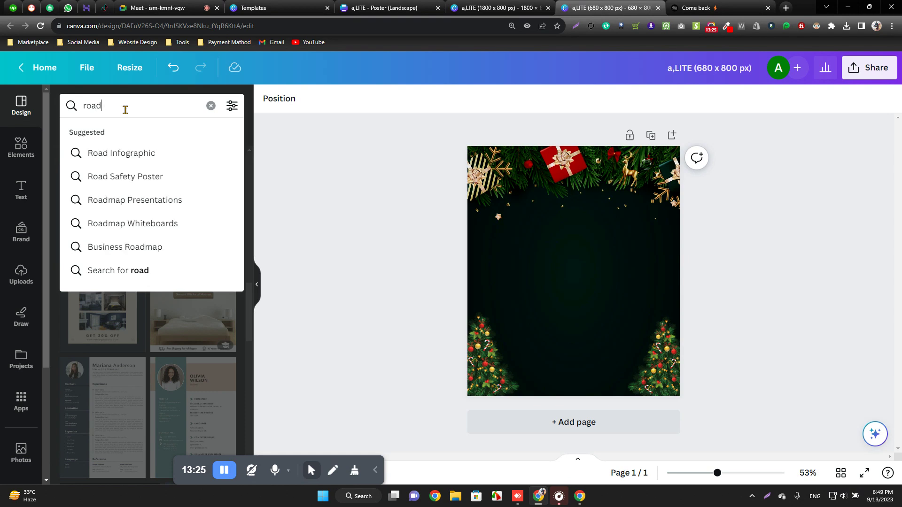
type("map")
key("Return")
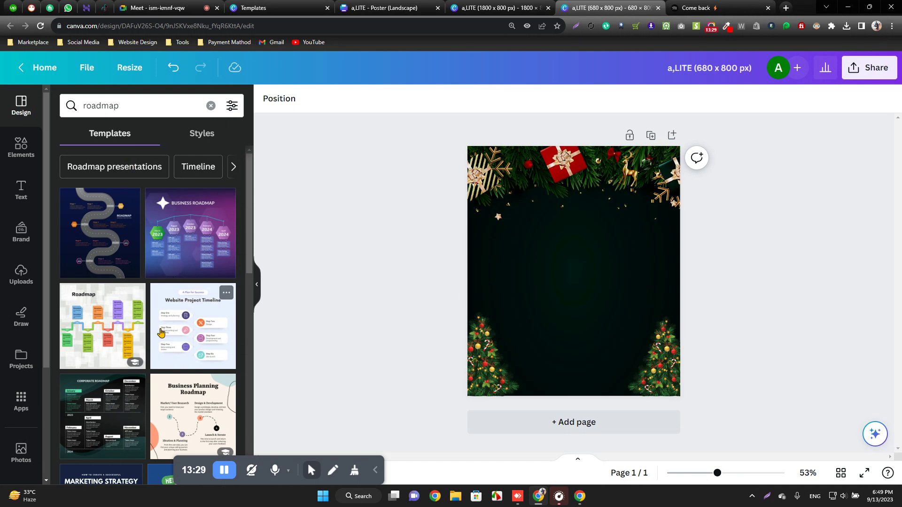
scroll(168, 333, "down", 10)
scroll(168, 333, "up", 5)
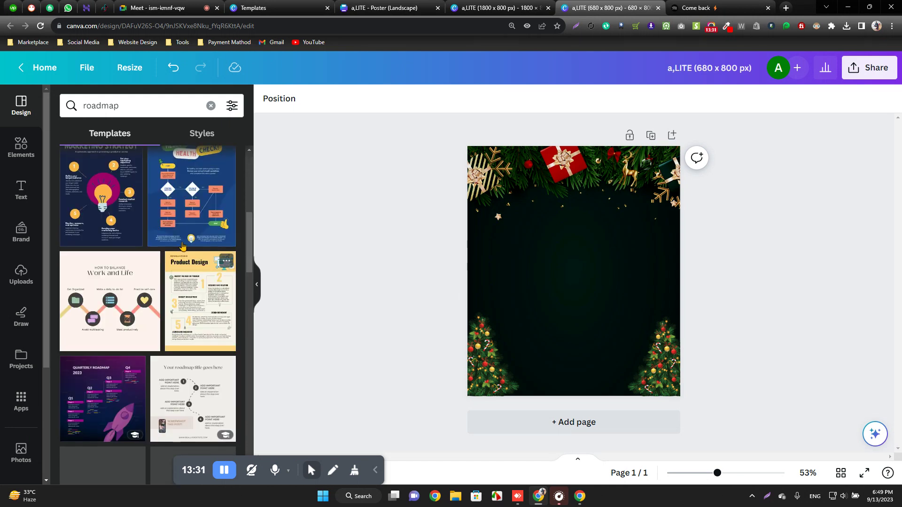
From the roadmap template results, open Dark Serious Business Roadmap as a customisable design, then return to the results and close its preview
left_click(287, 6)
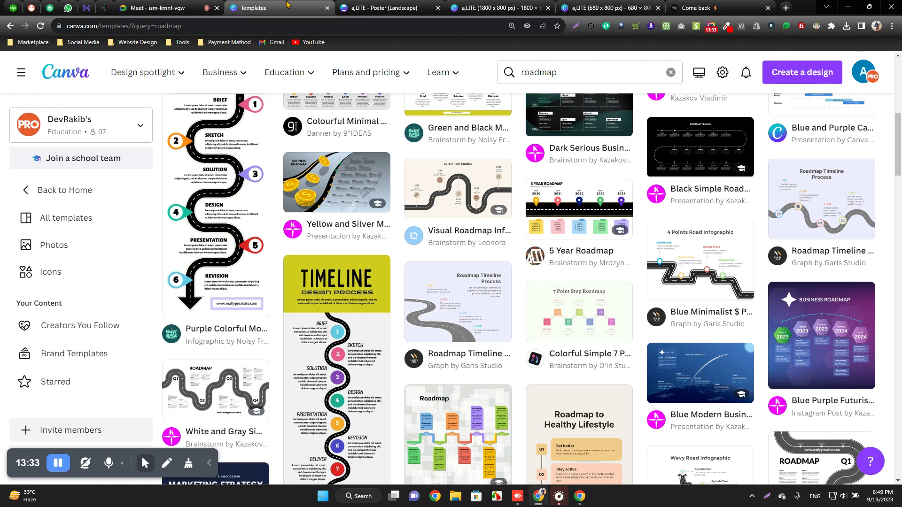
left_click(568, 114)
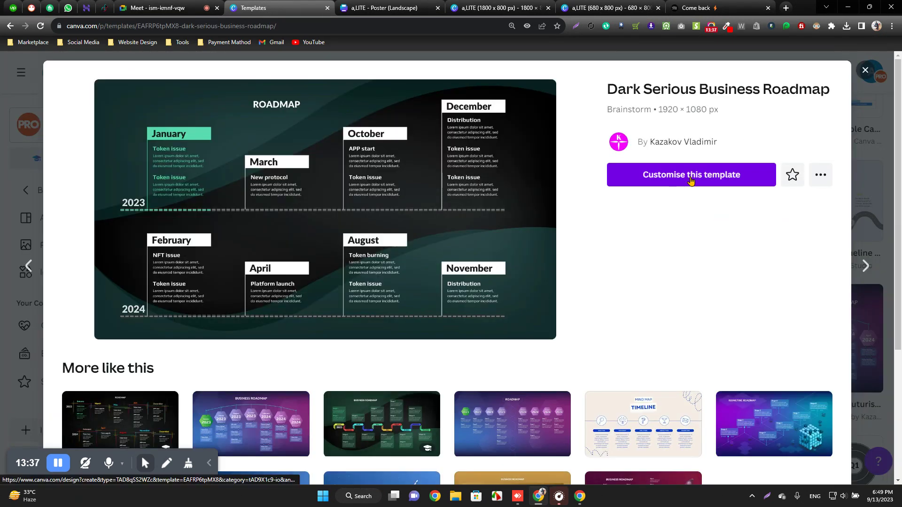
left_click(692, 175)
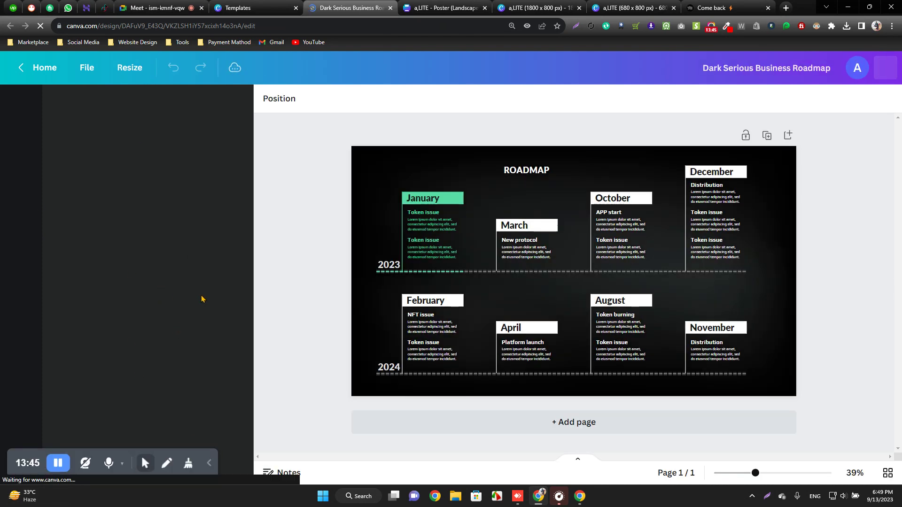
left_click(238, 8)
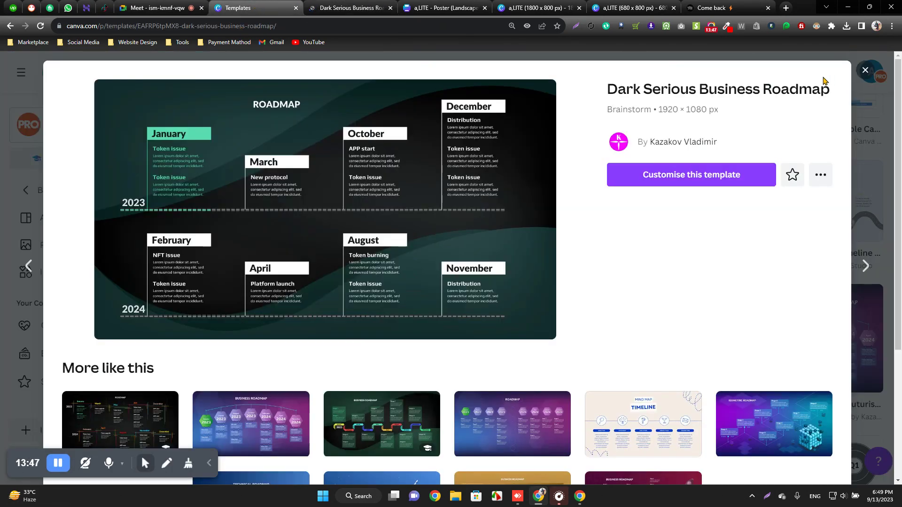
left_click(864, 75)
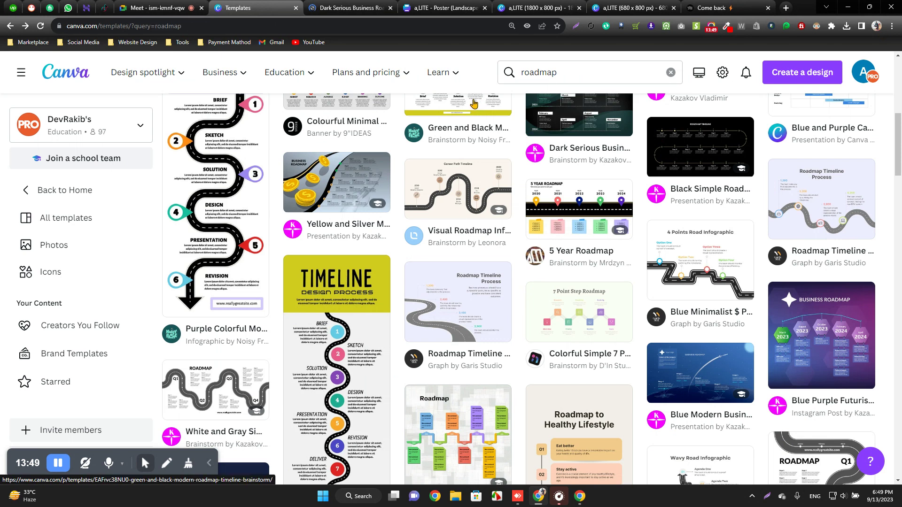
In the Dark Serious Business Roadmap design, list the designs from your projects and add a blank second page
left_click(357, 8)
left_click(436, 8)
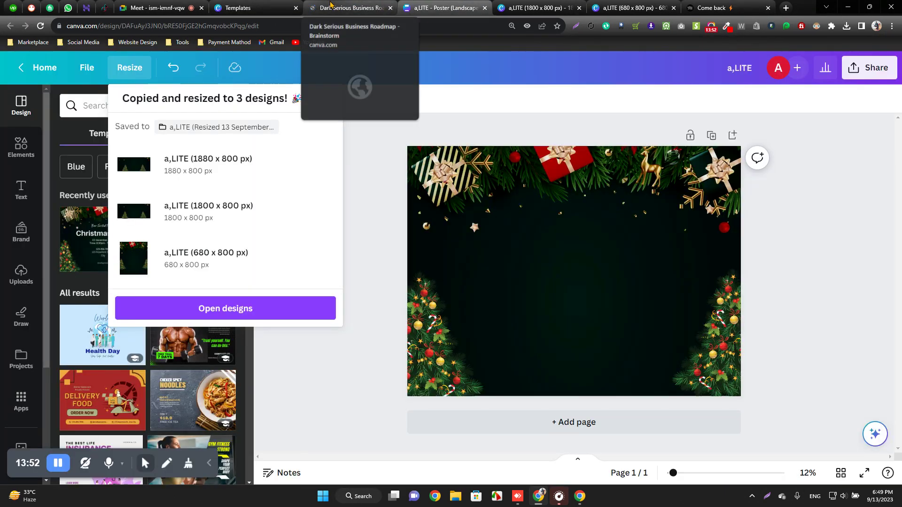
left_click(384, 7)
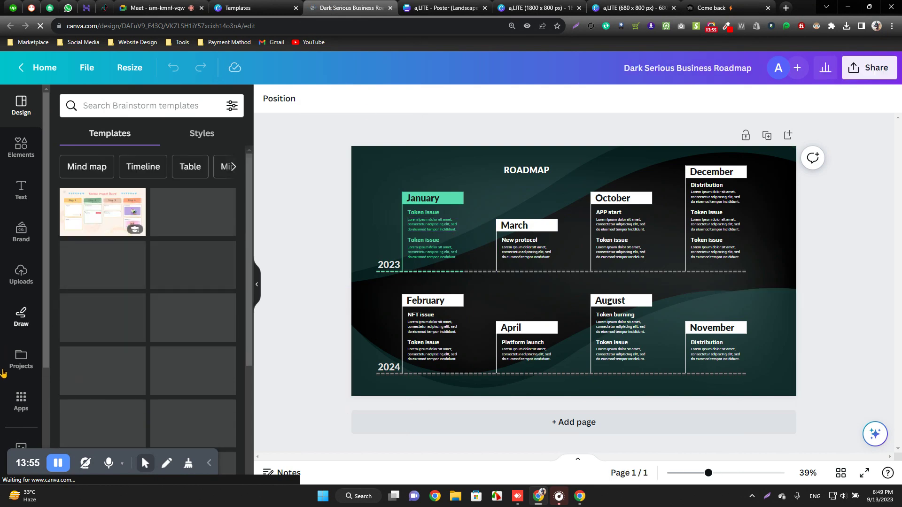
left_click(19, 364)
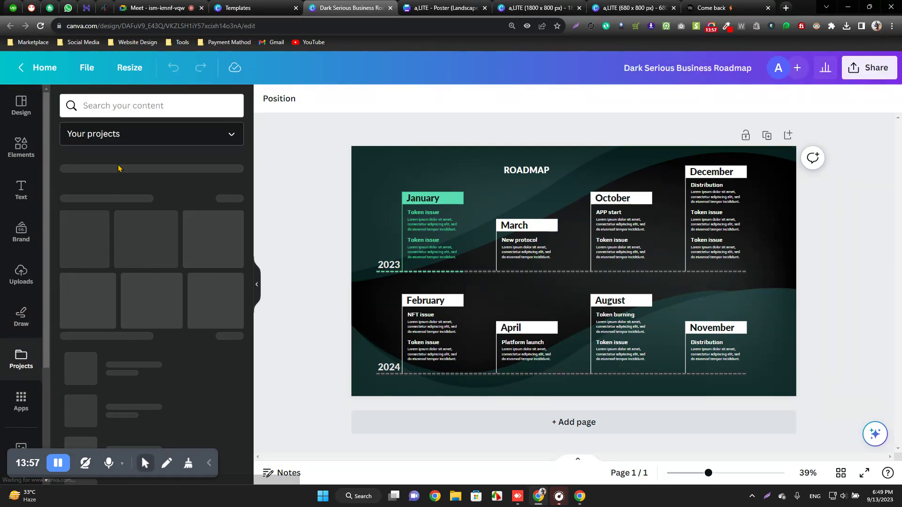
left_click(109, 167)
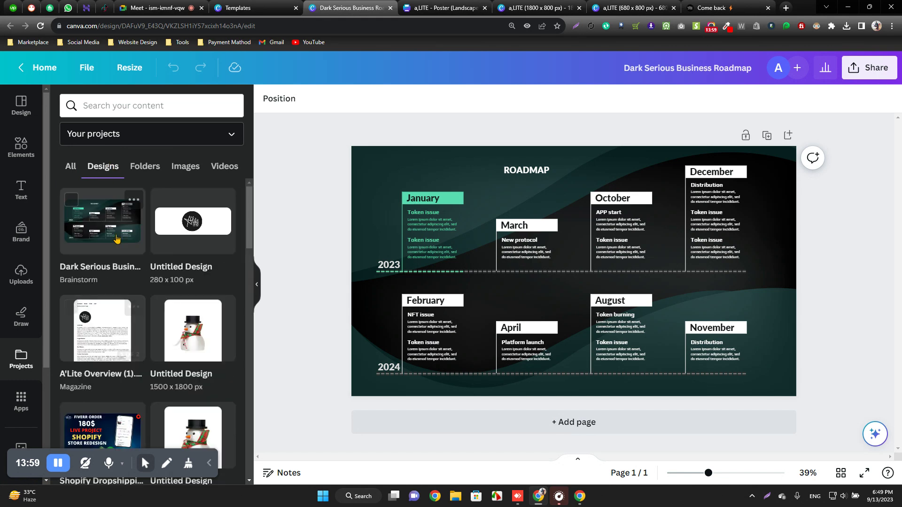
left_click(584, 431)
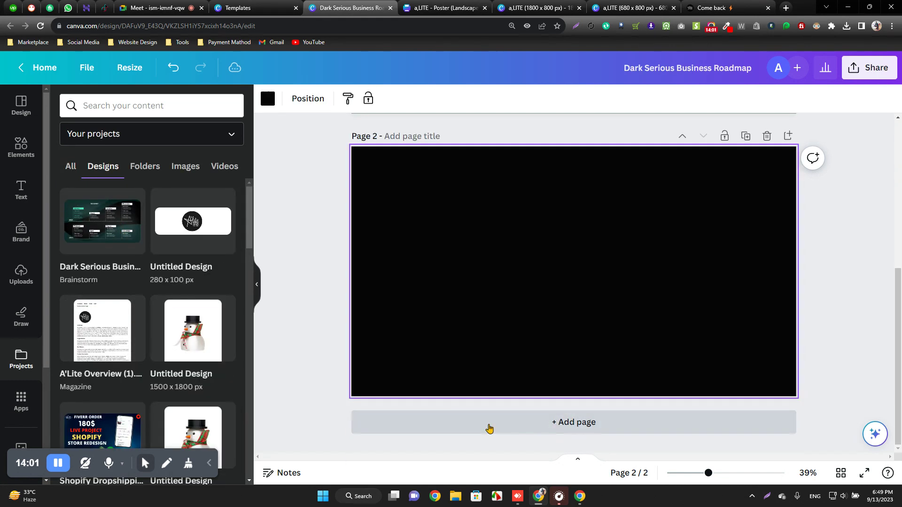
Browse your project designs beside the roadmap for content to reuse, and return to the roadmap's first page
scroll(175, 348, "down", 10)
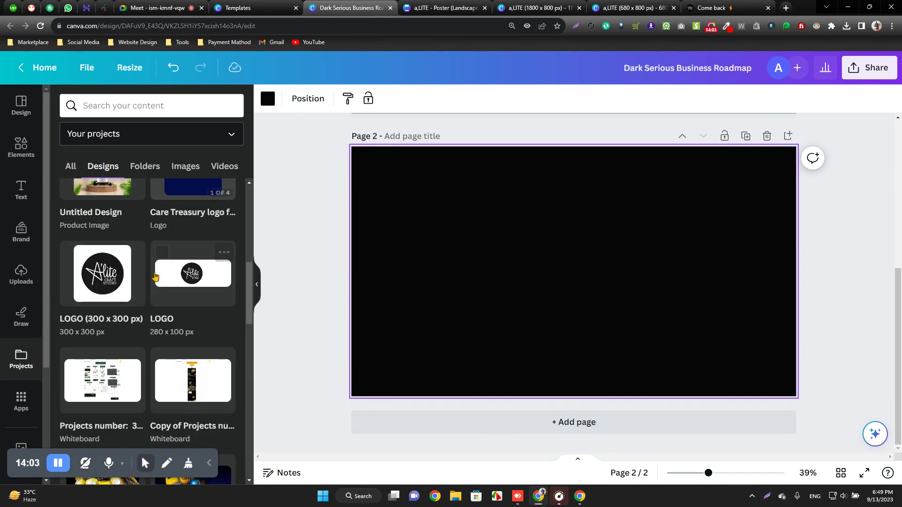
scroll(181, 280, "down", 3)
scroll(199, 390, "up", 3)
scroll(199, 390, "down", 3)
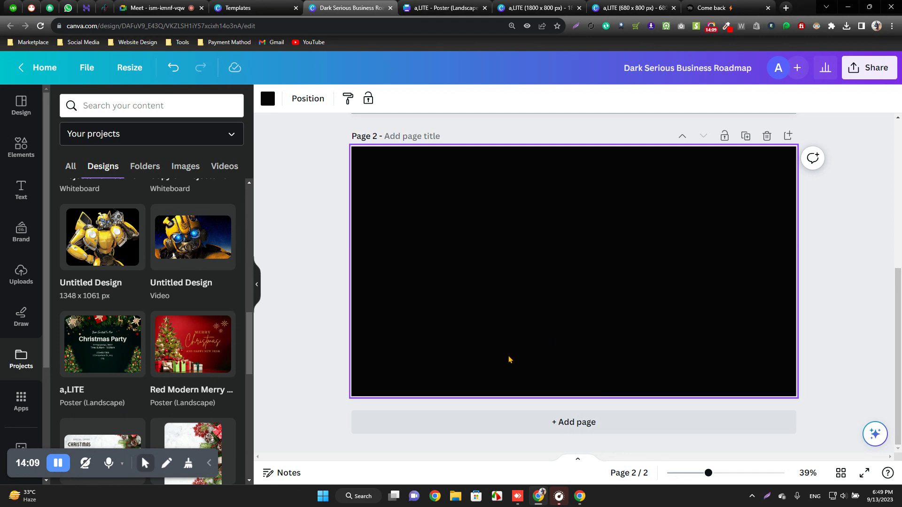
scroll(542, 320, "up", 5)
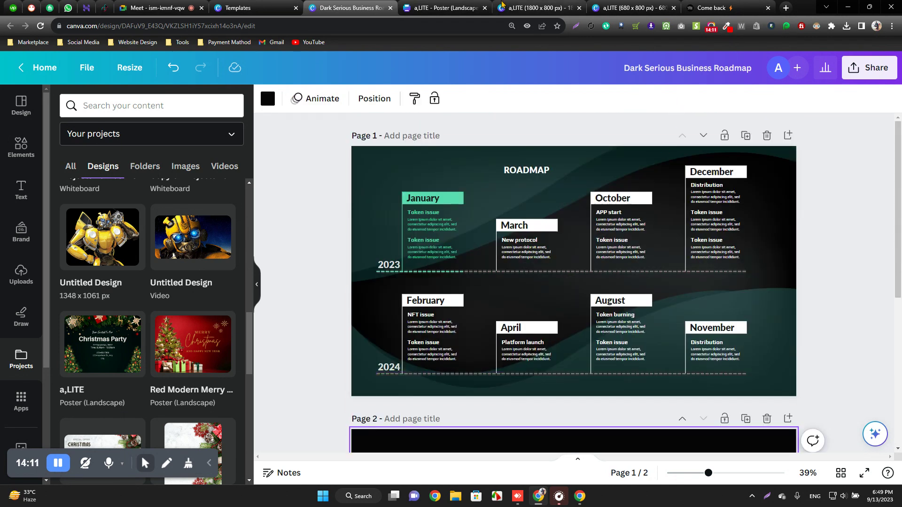
Close the 1800 x 800 px, 680 x 800 px and landscape poster versions of the a,LITE design
left_click(576, 8)
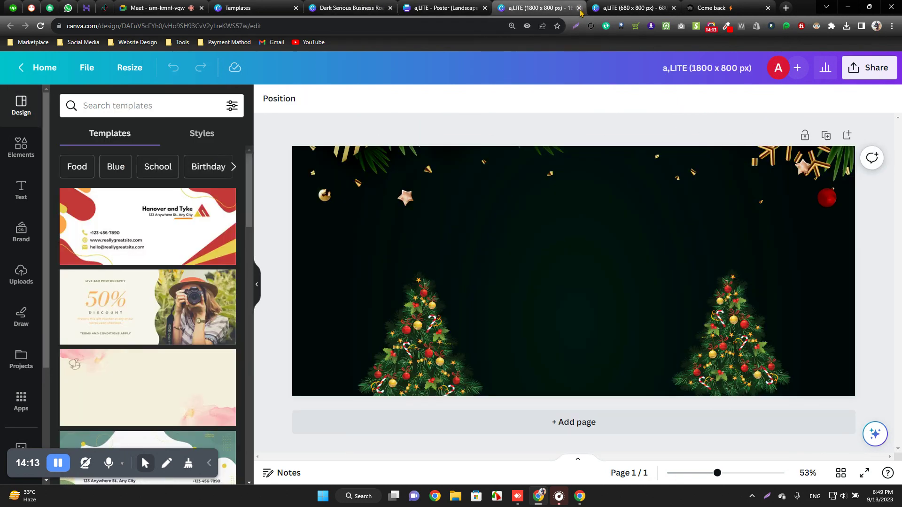
left_click(579, 8)
left_click(579, 8)
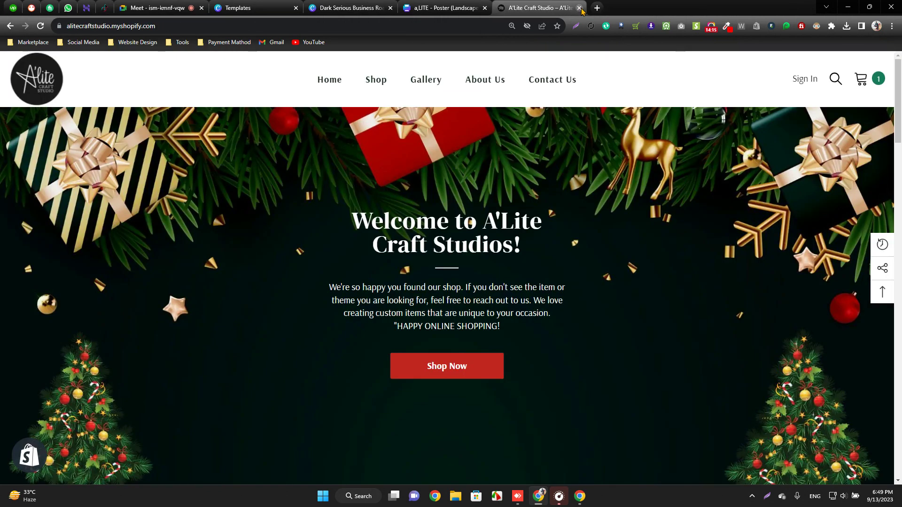
left_click(485, 8)
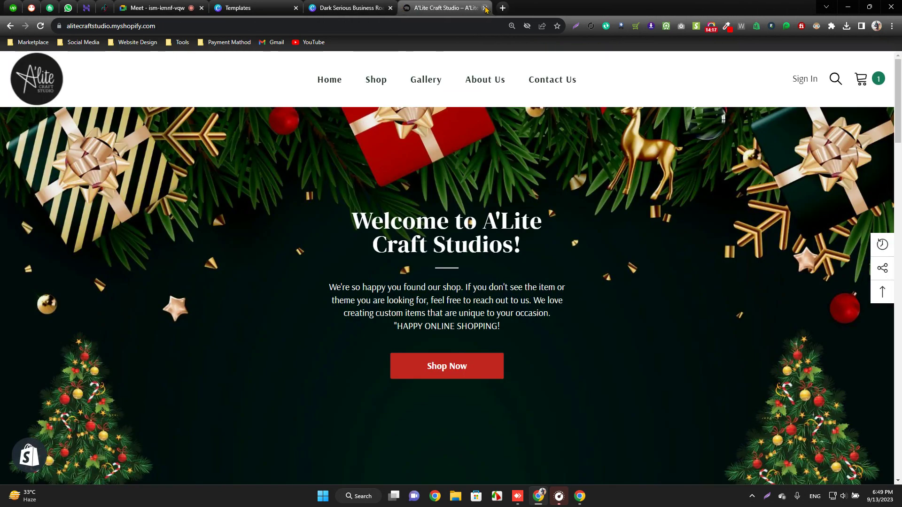
Look over the A'Lite Craft Studio storefront's home page, including its Christmas banner
scroll(185, 261, "down", 5)
scroll(185, 261, "up", 2)
scroll(185, 261, "up", 3)
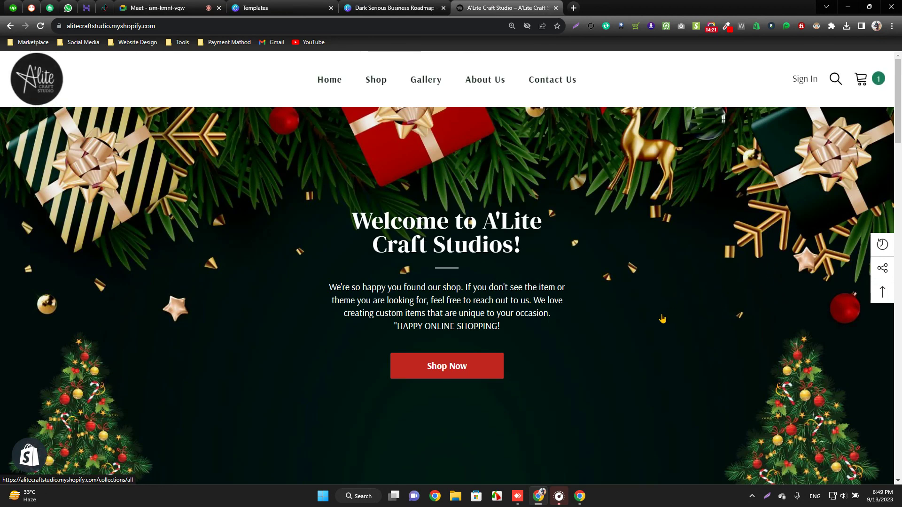
scroll(662, 319, "down", 3)
scroll(662, 319, "up", 3)
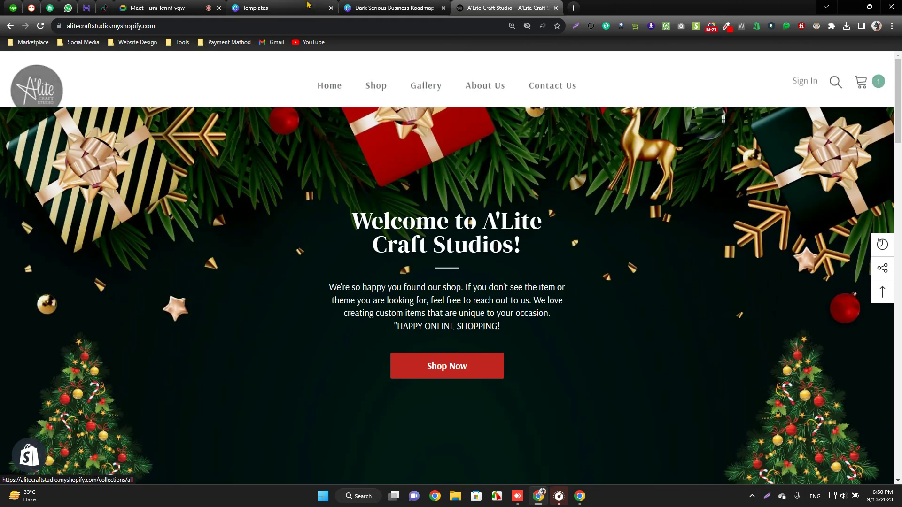
Return to the Canva home page, open all projects and show only the designs
left_click(304, 6)
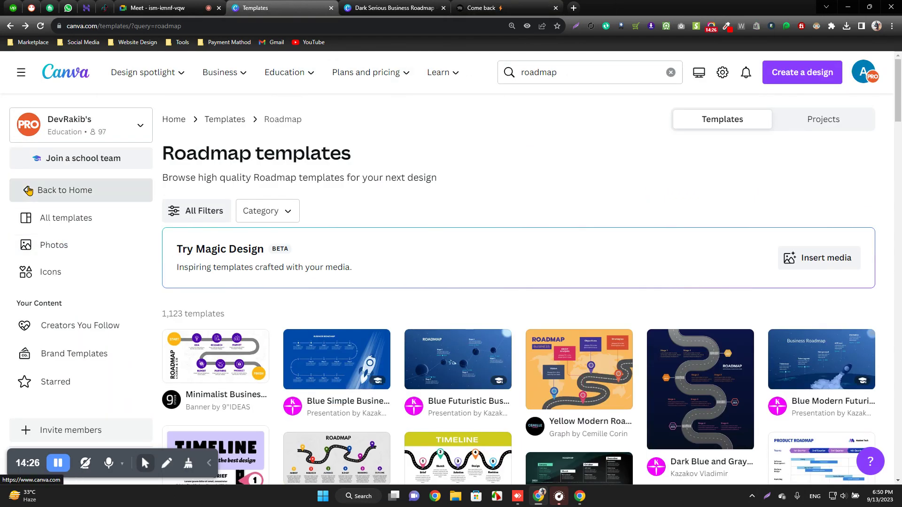
left_click(28, 190)
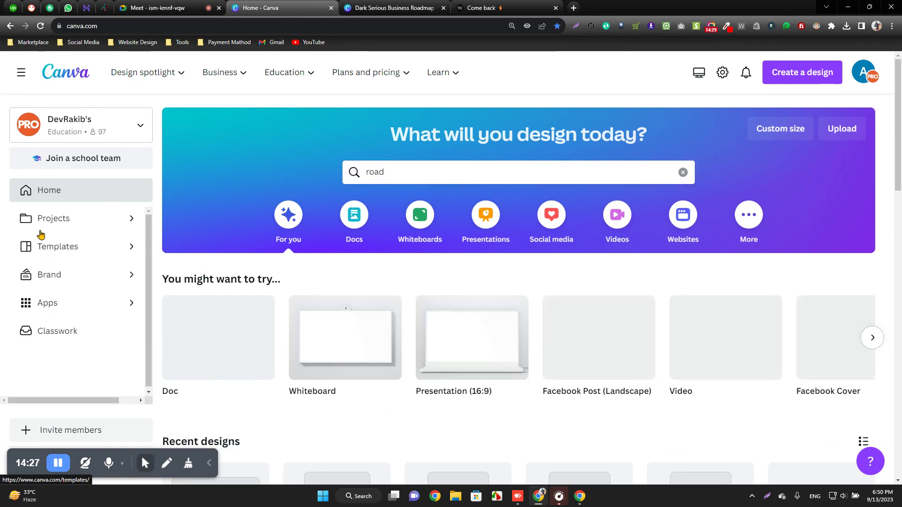
left_click(45, 218)
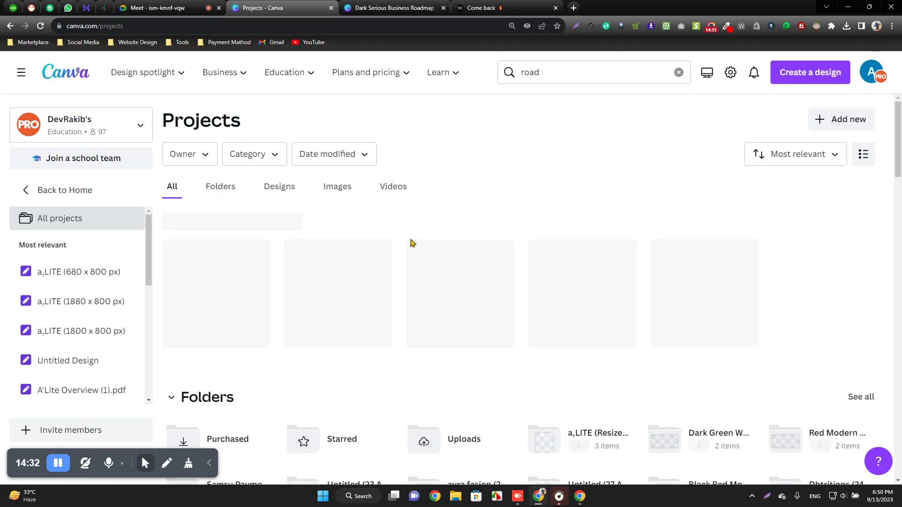
left_click(234, 188)
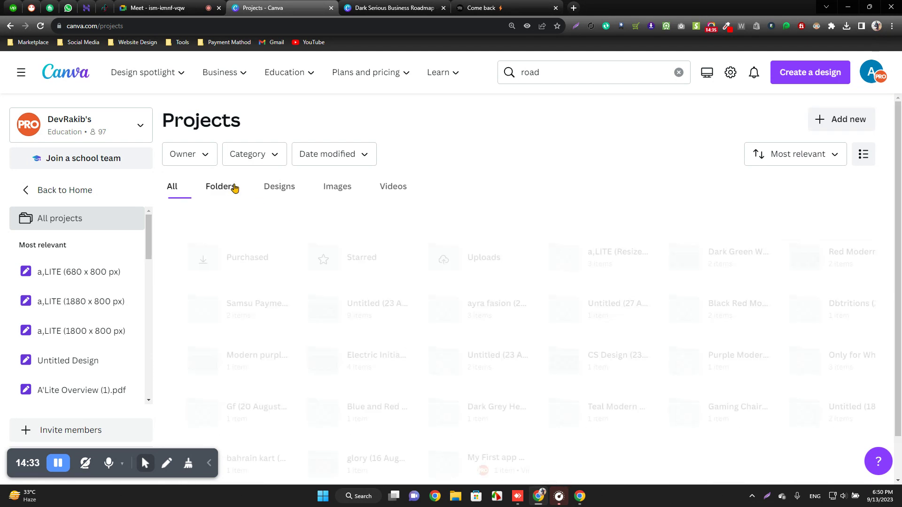
left_click(271, 190)
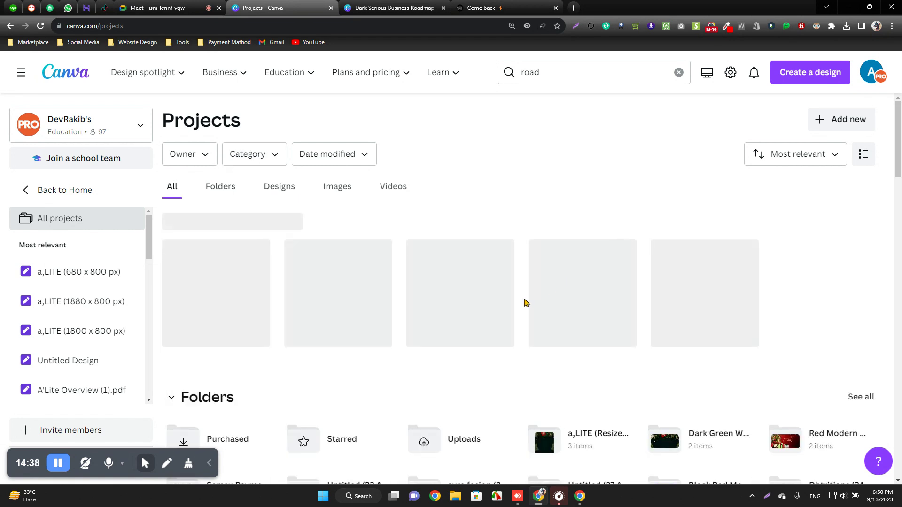
left_click(275, 189)
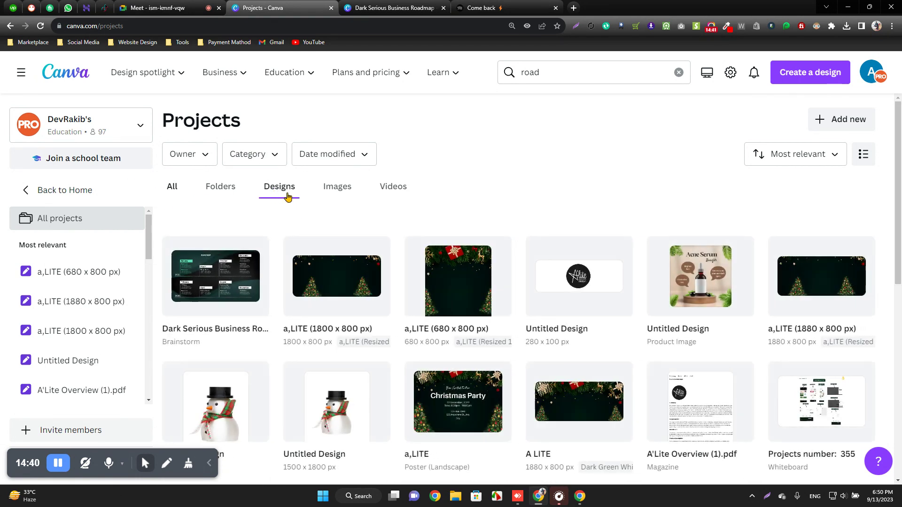
Browse the saved designs in the projects list for one to download
scroll(535, 282, "down", 5)
scroll(535, 282, "down", 3)
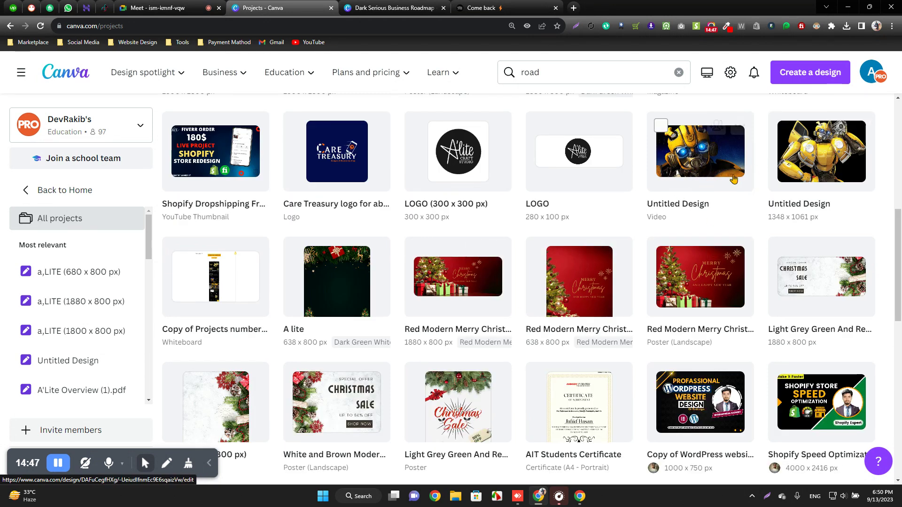
scroll(715, 179, "up", 6)
scroll(715, 179, "down", 6)
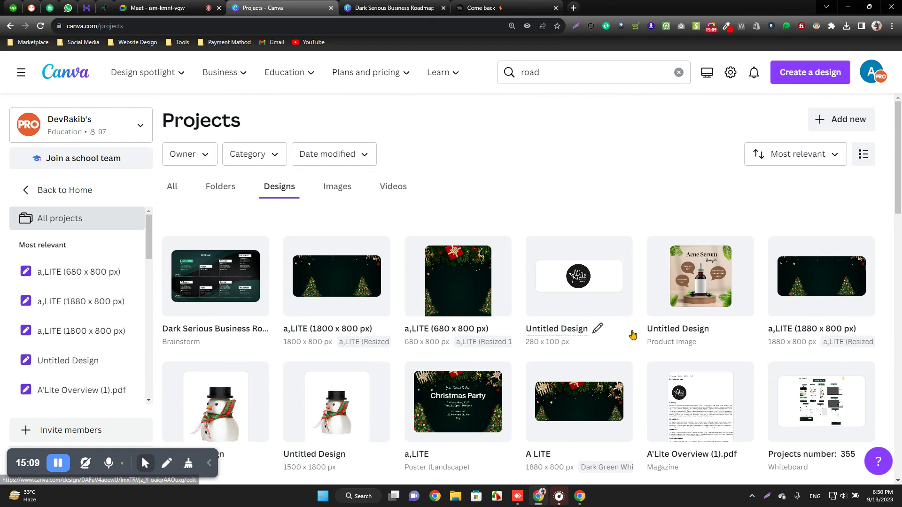
scroll(634, 324, "down", 8)
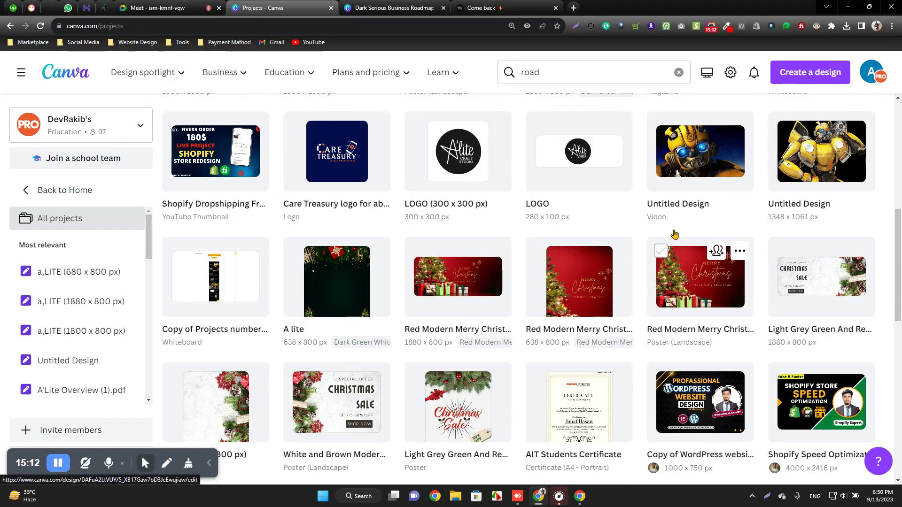
Open the 1348 x 1061 px yellow robot design and download it as a JPG at size 1 and quality 80
left_click(801, 174)
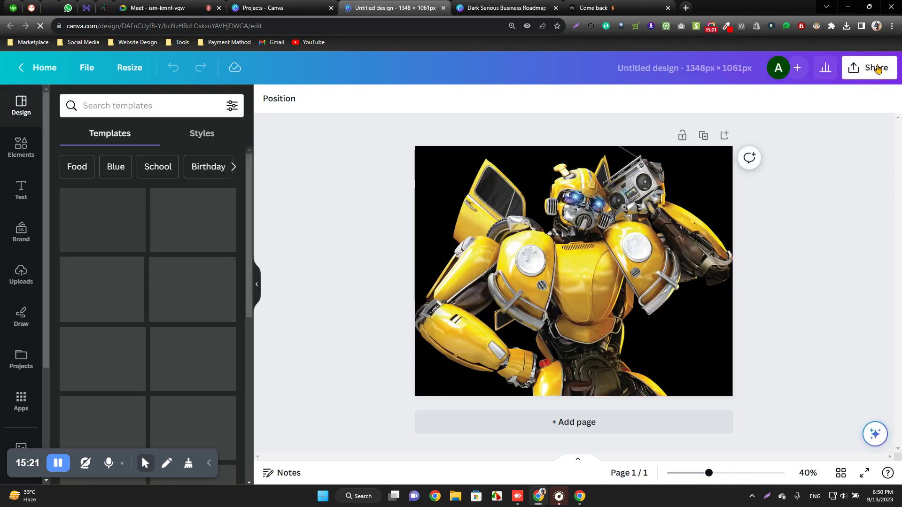
left_click(874, 68)
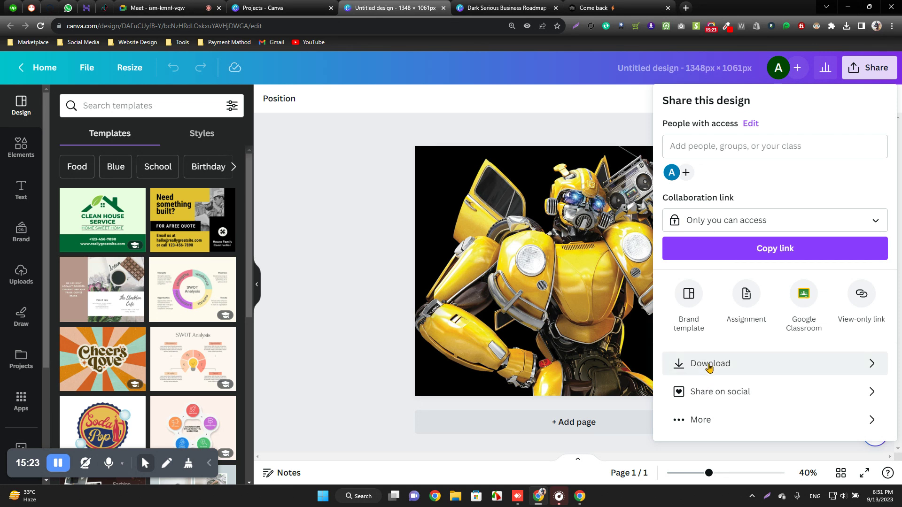
left_click(709, 364)
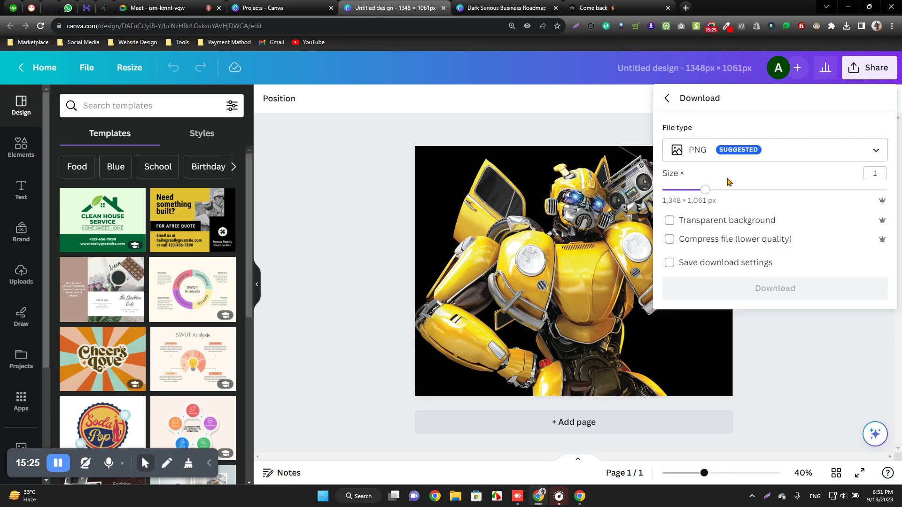
left_click(729, 153)
left_click(735, 183)
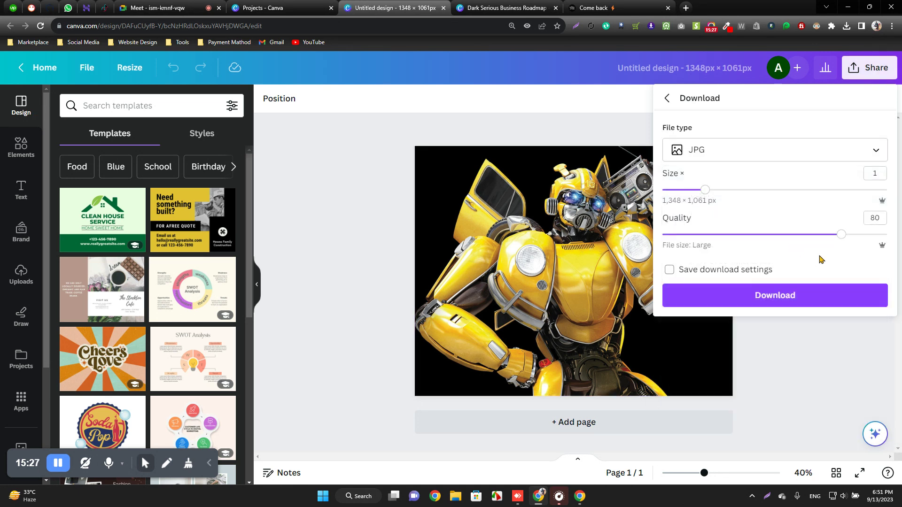
left_click(792, 295)
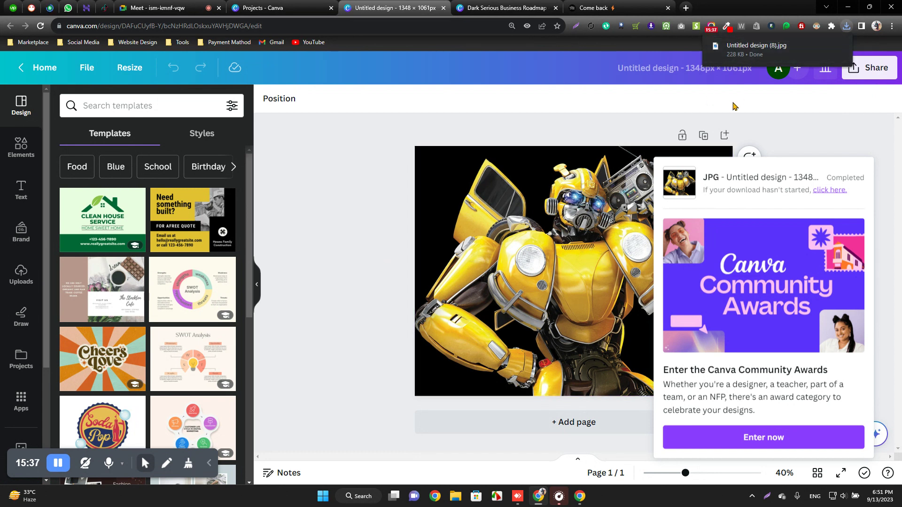
Dismiss the download notice and close both the yellow robot design and the roadmap design
left_click(675, 122)
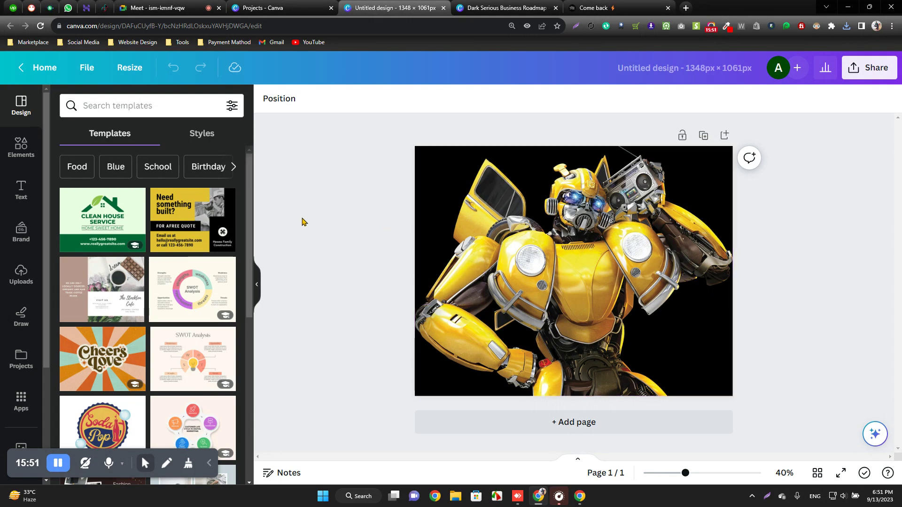
left_click(442, 8)
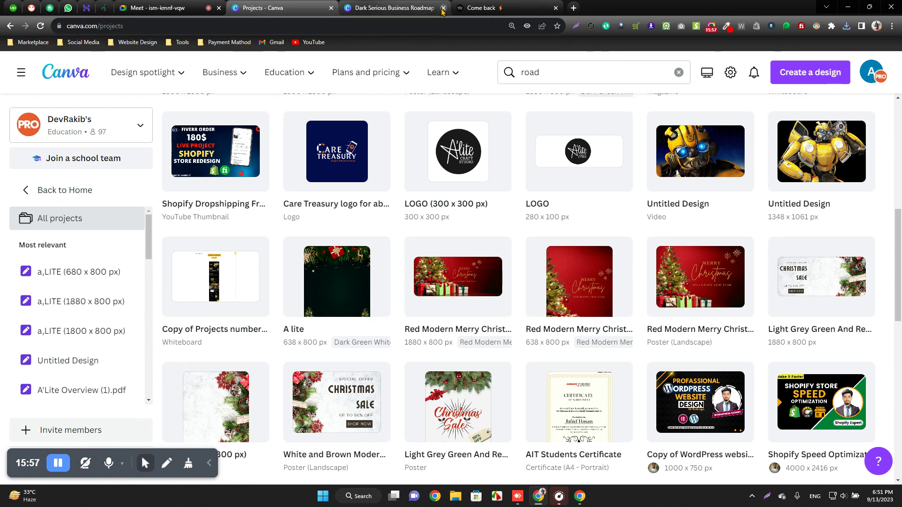
left_click(443, 8)
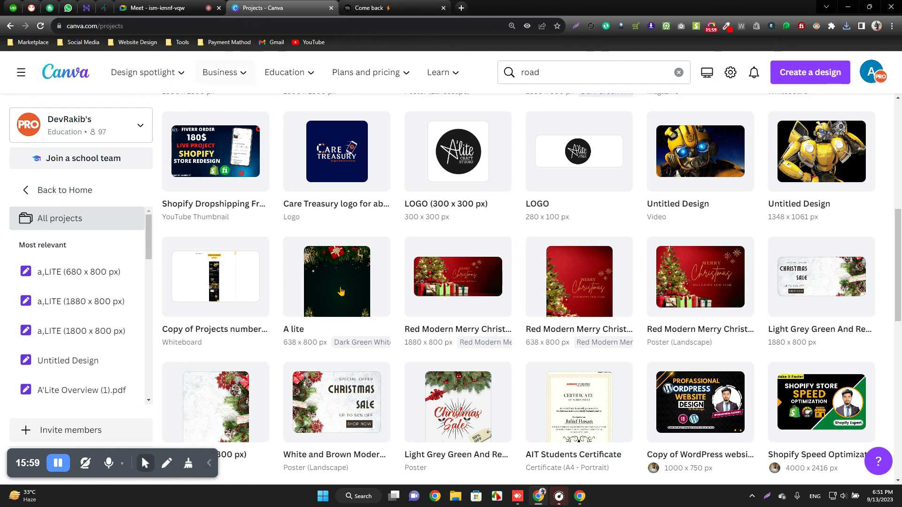
Look through the older saved designs in the projects list, examining the logos, banners, social media posts and store graphics
scroll(341, 291, "down", 8)
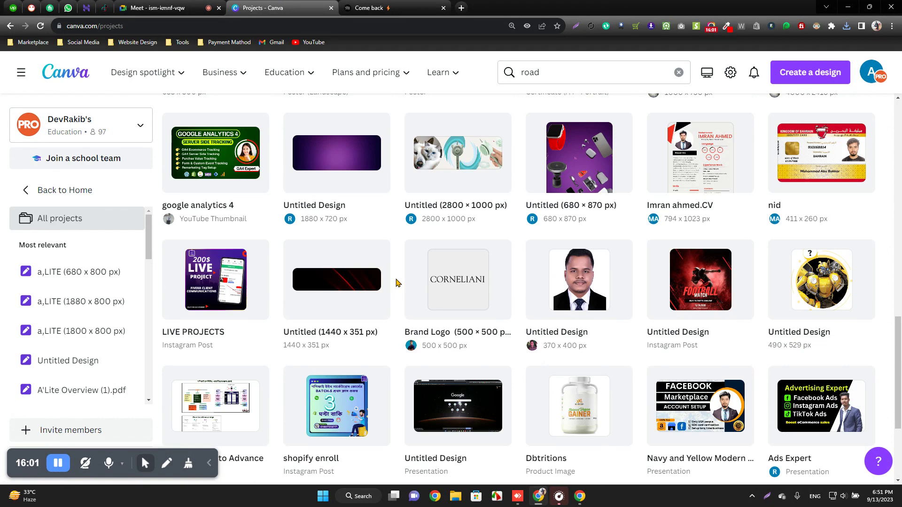
scroll(396, 282, "up", 3)
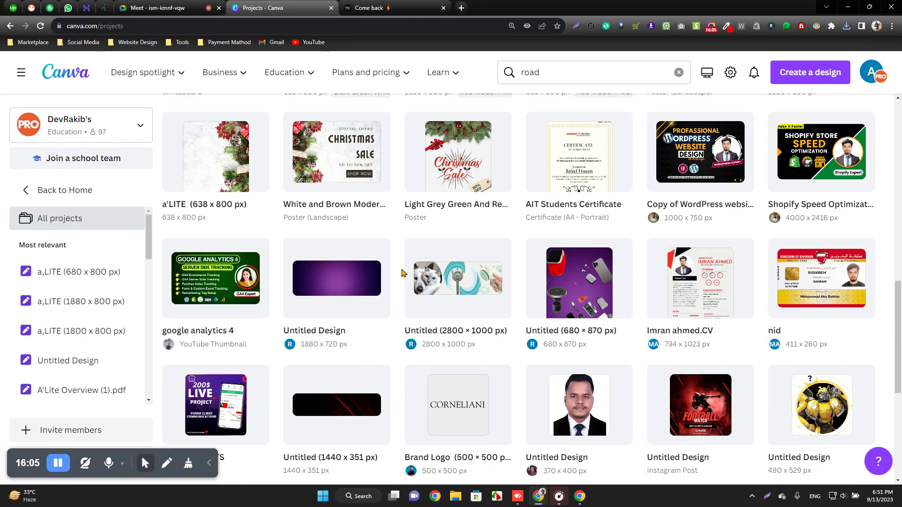
scroll(402, 273, "down", 3)
scroll(402, 272, "down", 3)
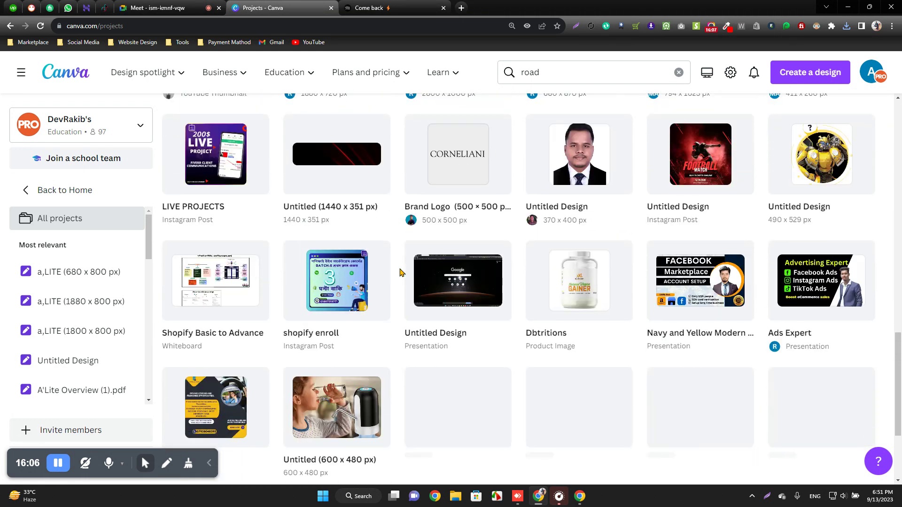
scroll(399, 273, "down", 5)
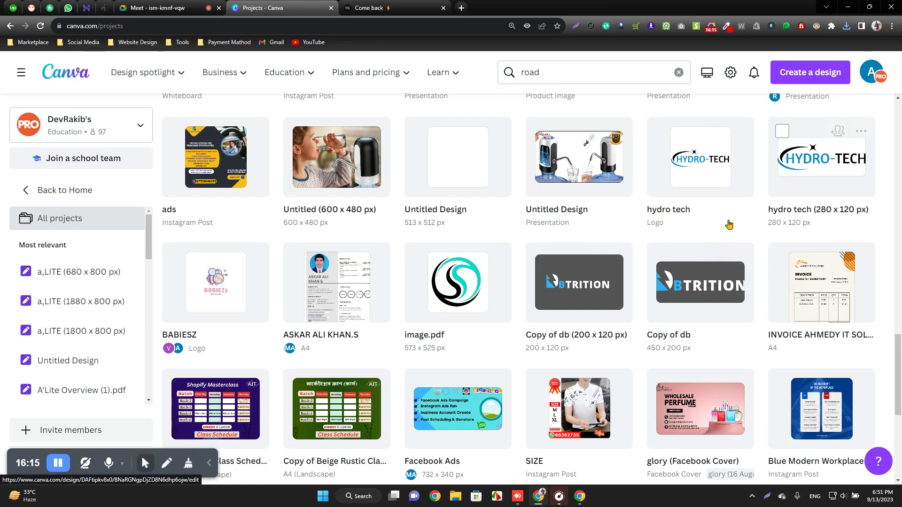
scroll(695, 235, "down", 5)
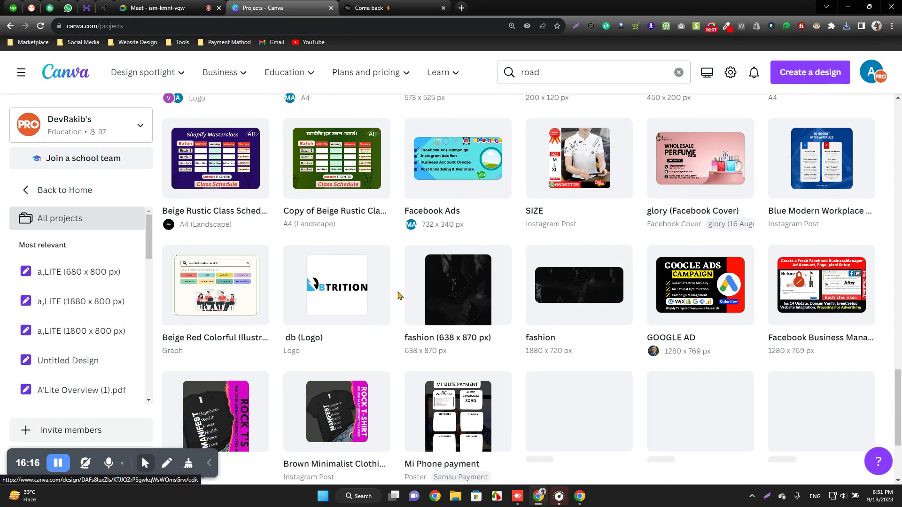
scroll(551, 319, "down", 8)
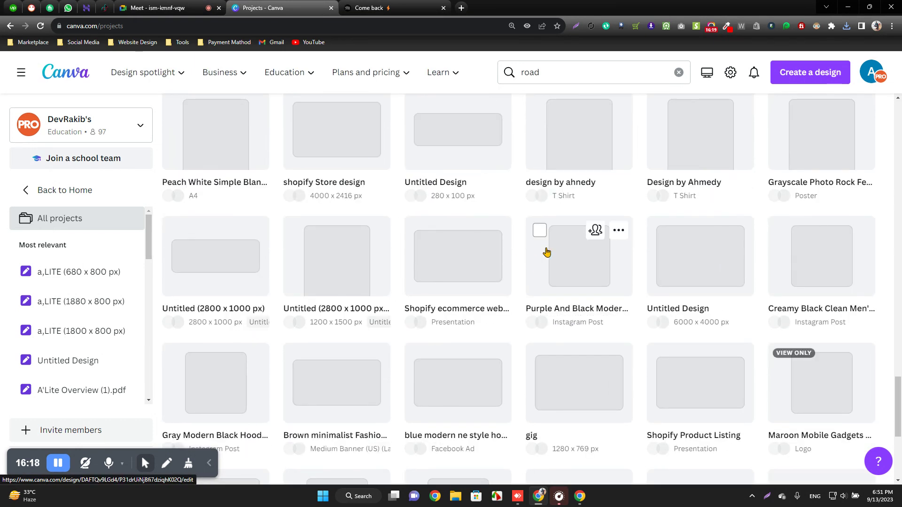
scroll(460, 281, "up", 3)
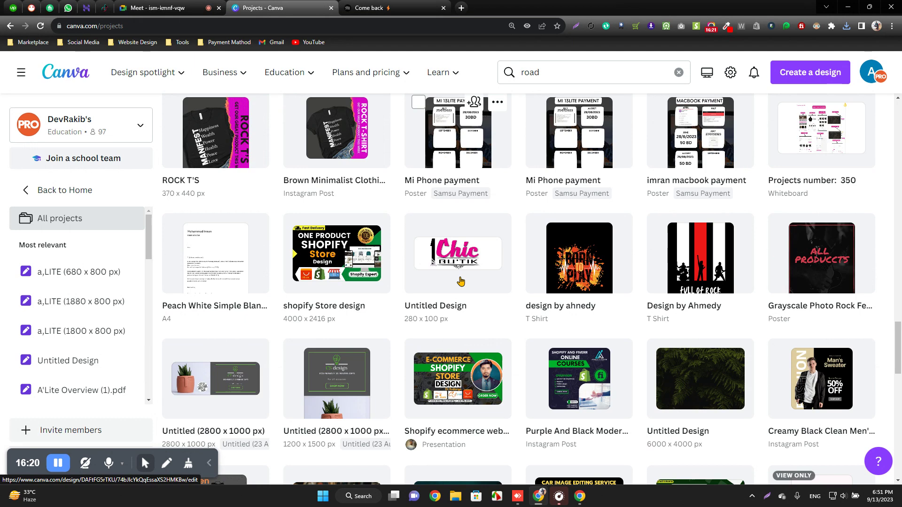
scroll(460, 281, "down", 3)
scroll(639, 239, "down", 3)
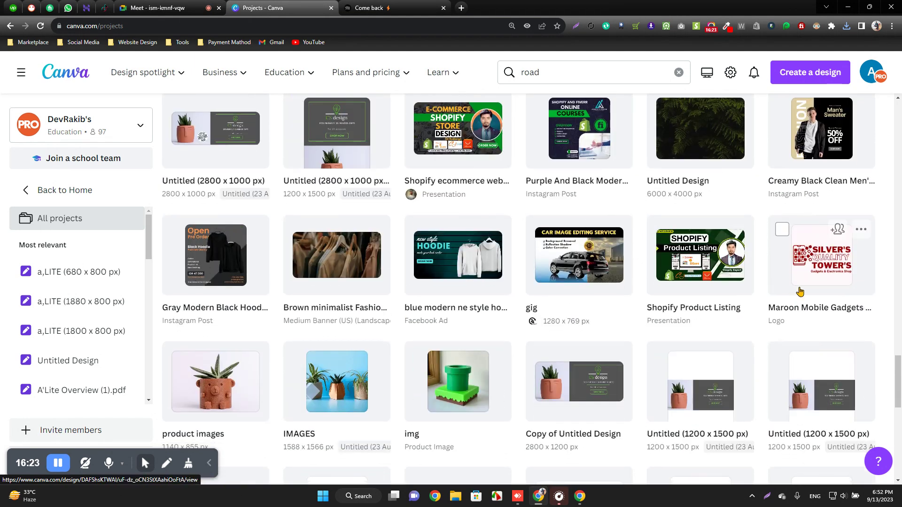
scroll(802, 290, "down", 3)
scroll(455, 276, "down", 3)
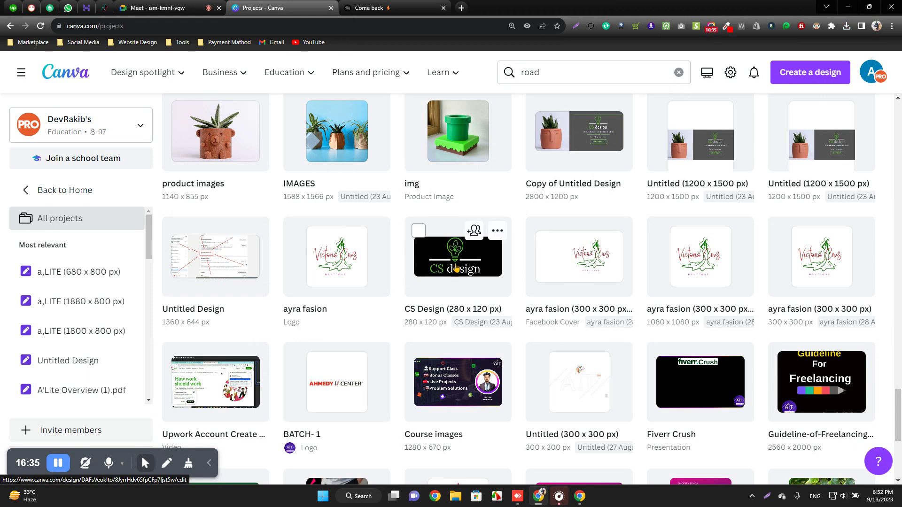
scroll(423, 263, "down", 5)
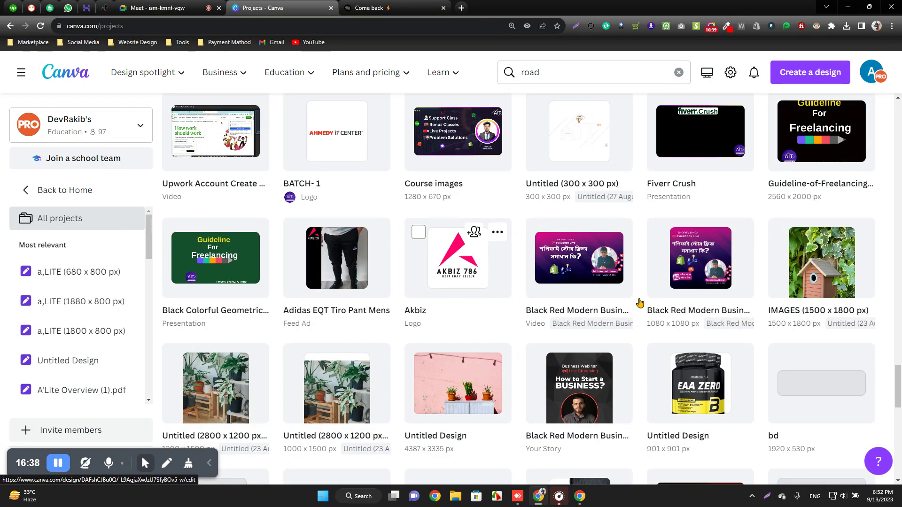
scroll(453, 305, "down", 8)
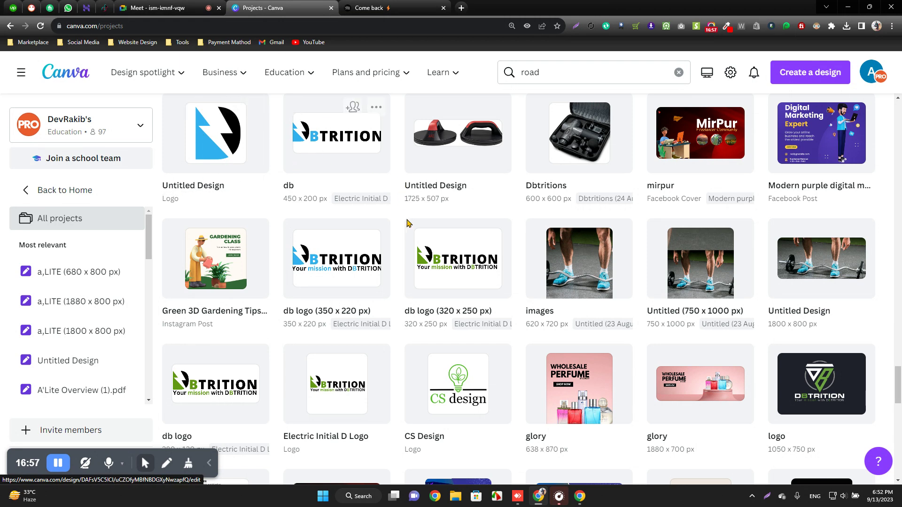
scroll(407, 222, "down", 5)
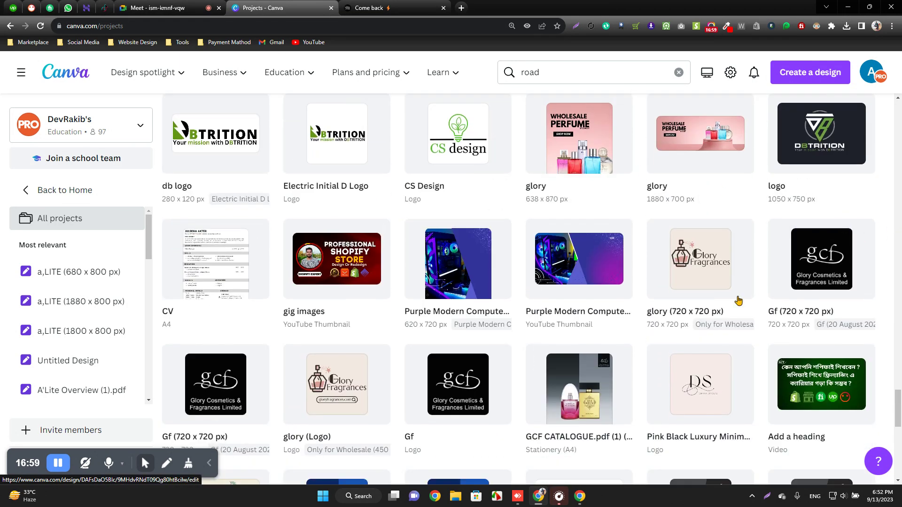
scroll(738, 300, "down", 3)
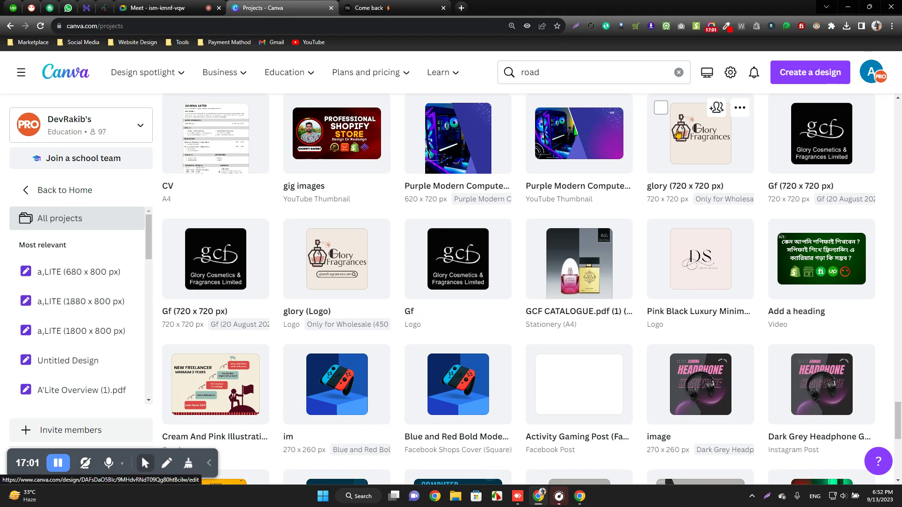
scroll(601, 224, "down", 5)
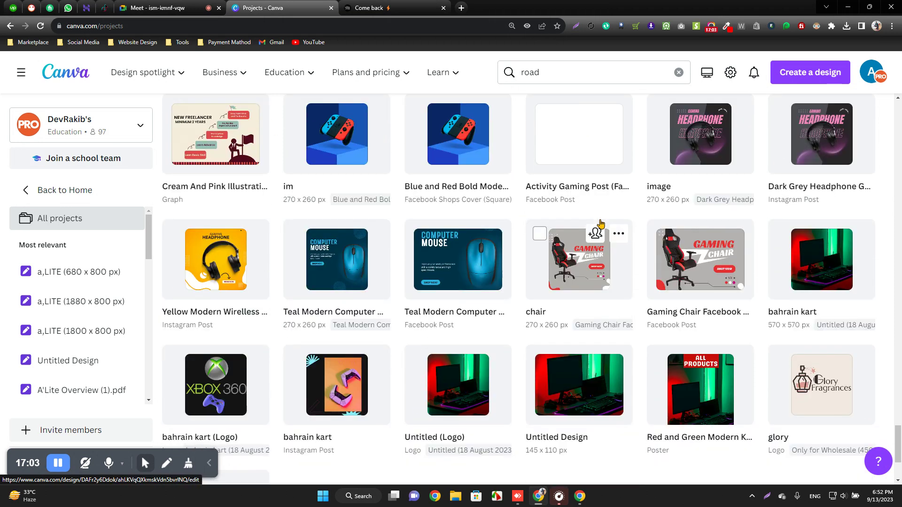
scroll(601, 226, "down", 3)
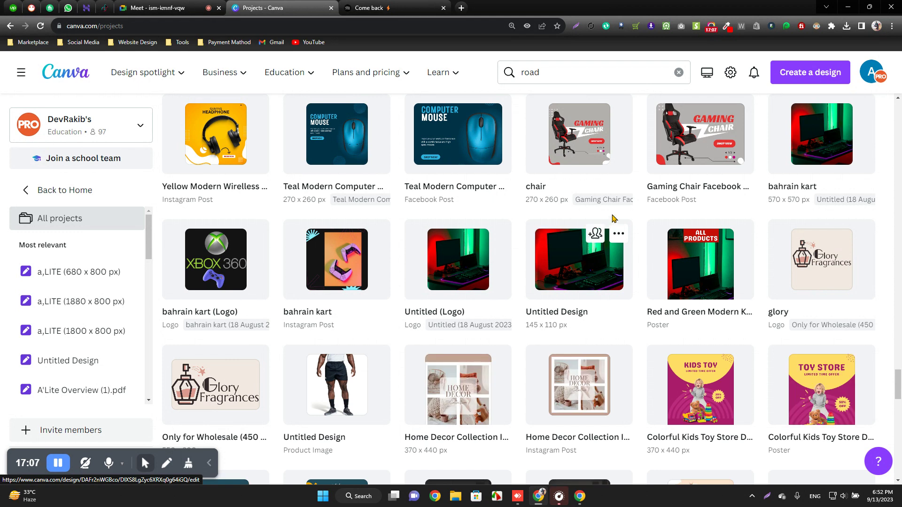
scroll(611, 219, "down", 5)
scroll(613, 214, "down", 5)
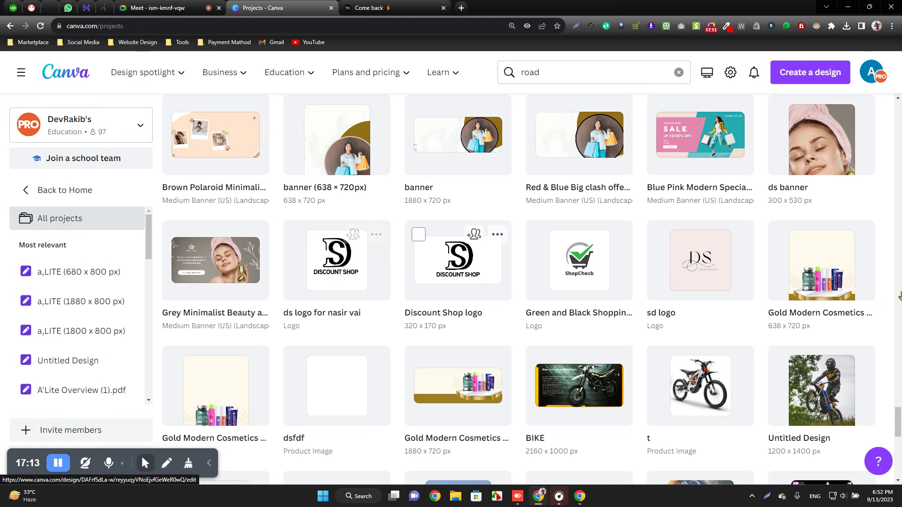
scroll(683, 278, "down", 8)
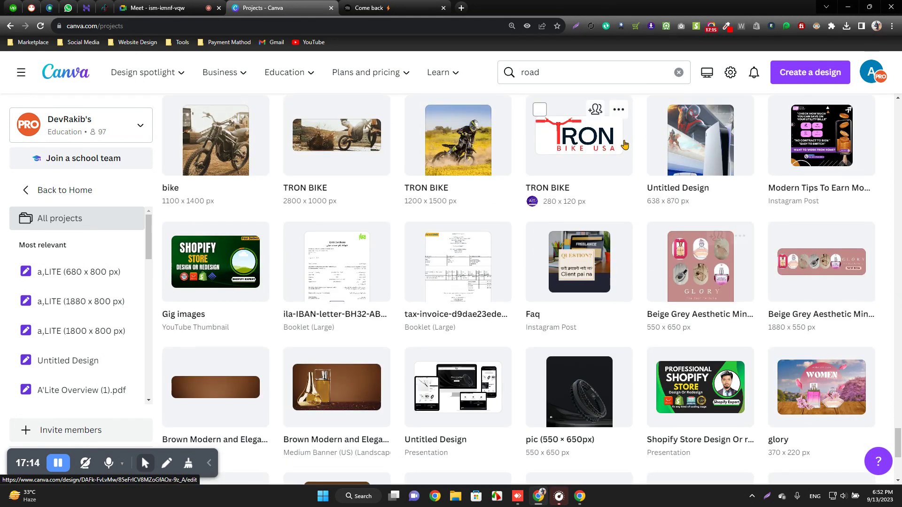
scroll(570, 146, "down", 8)
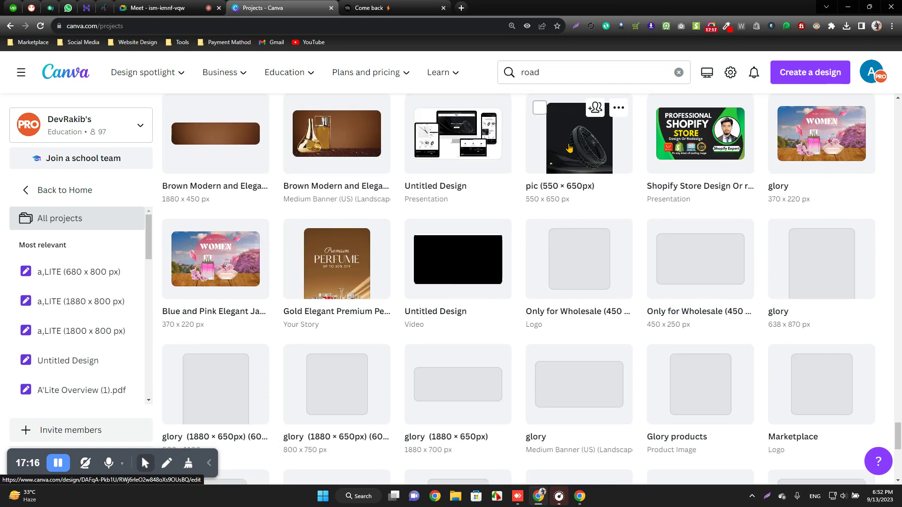
scroll(583, 158, "down", 3)
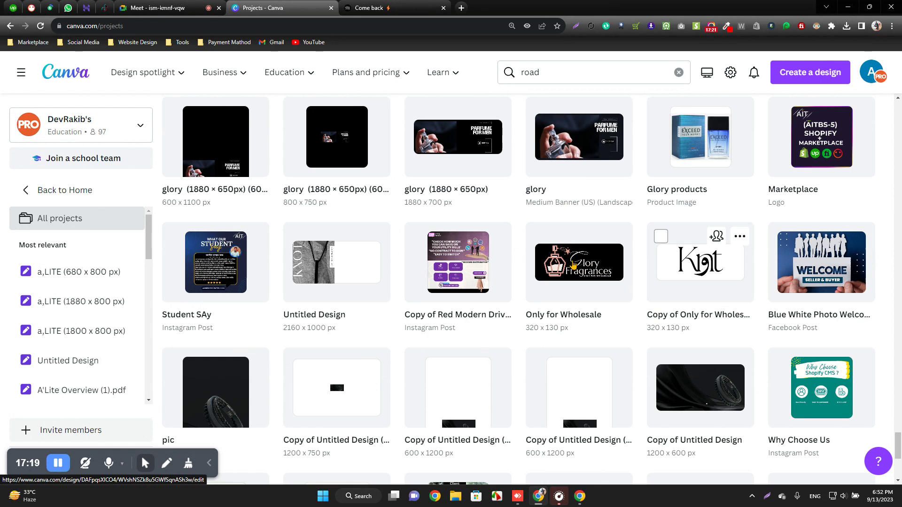
scroll(573, 266, "down", 6)
scroll(596, 256, "down", 3)
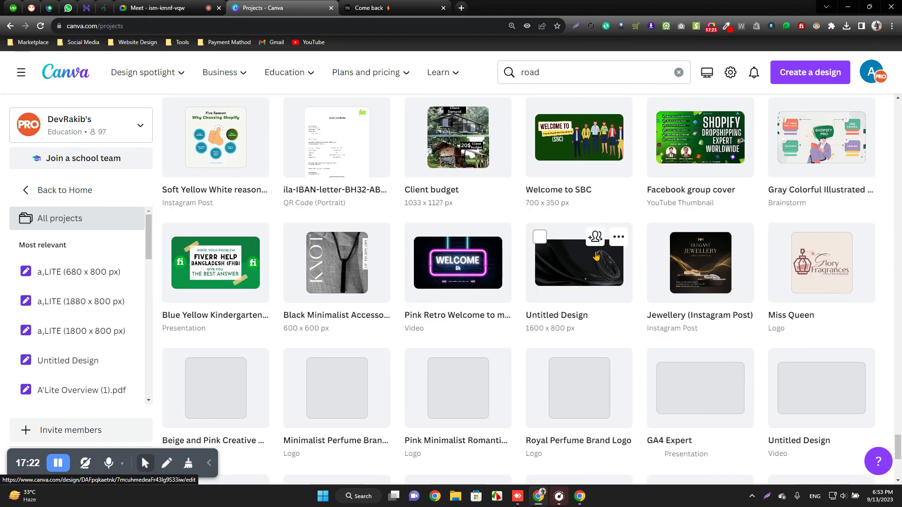
scroll(618, 267, "down", 3)
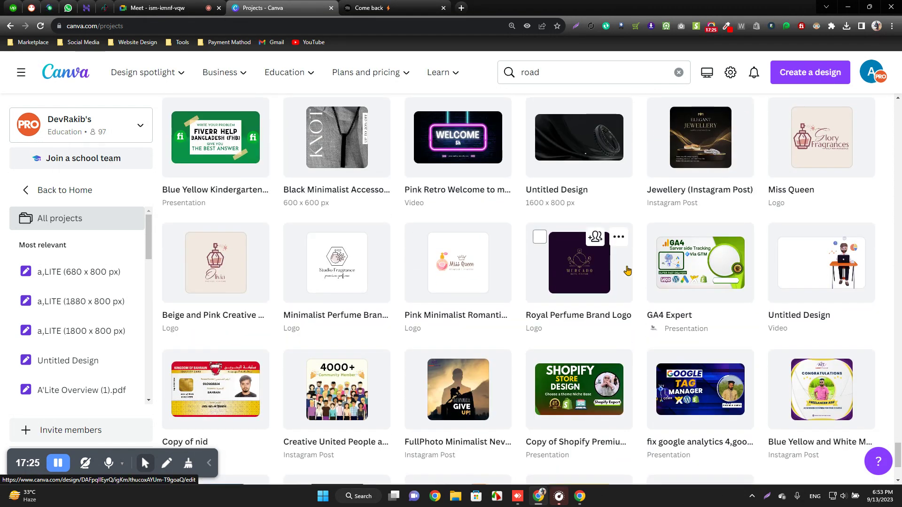
scroll(627, 271, "down", 3)
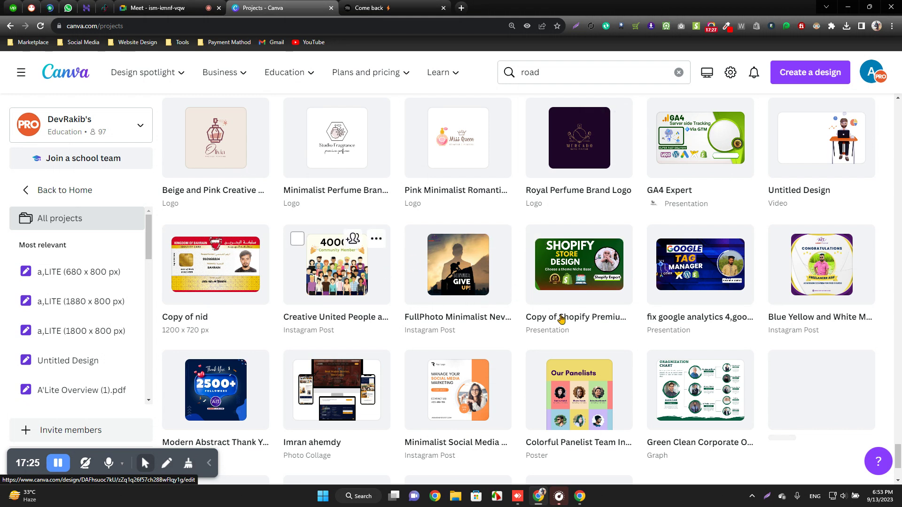
scroll(487, 301, "down", 3)
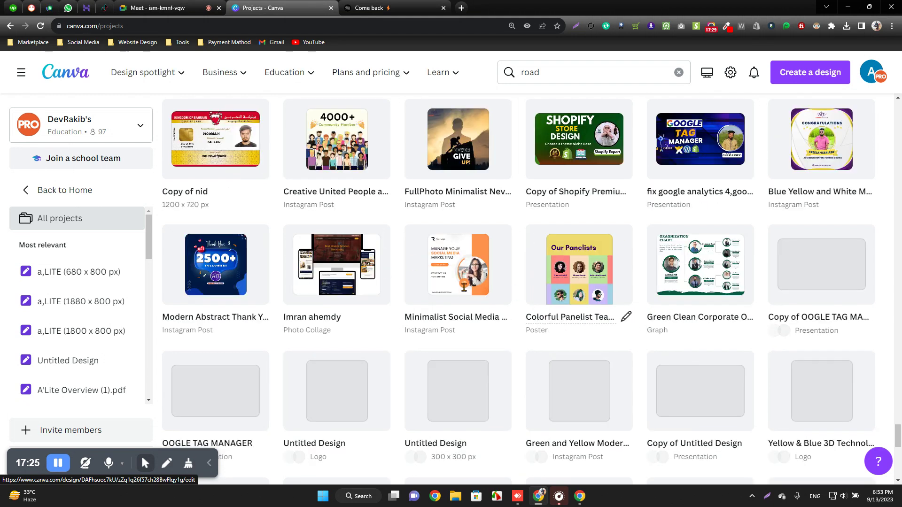
scroll(791, 264, "down", 6)
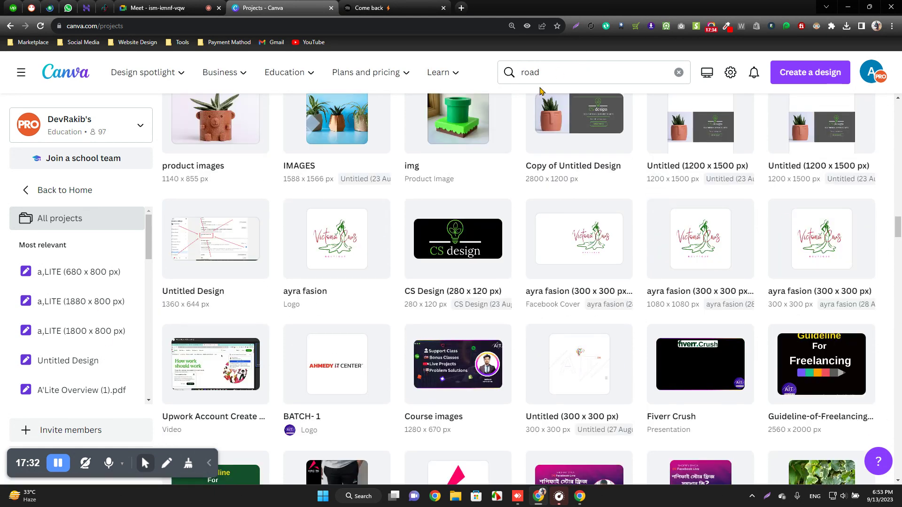
Replace the current search term and search the templates instead of the projects for "N logo"
left_click(544, 72)
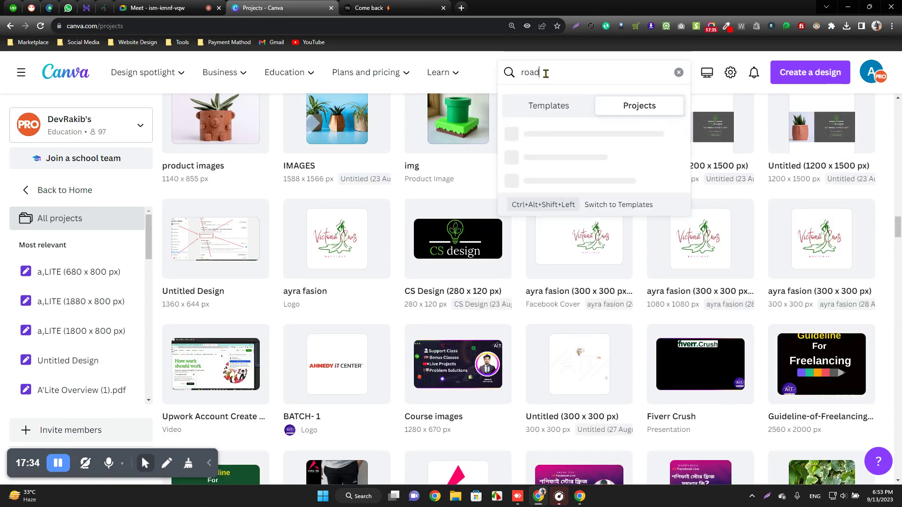
key("BackSpace")
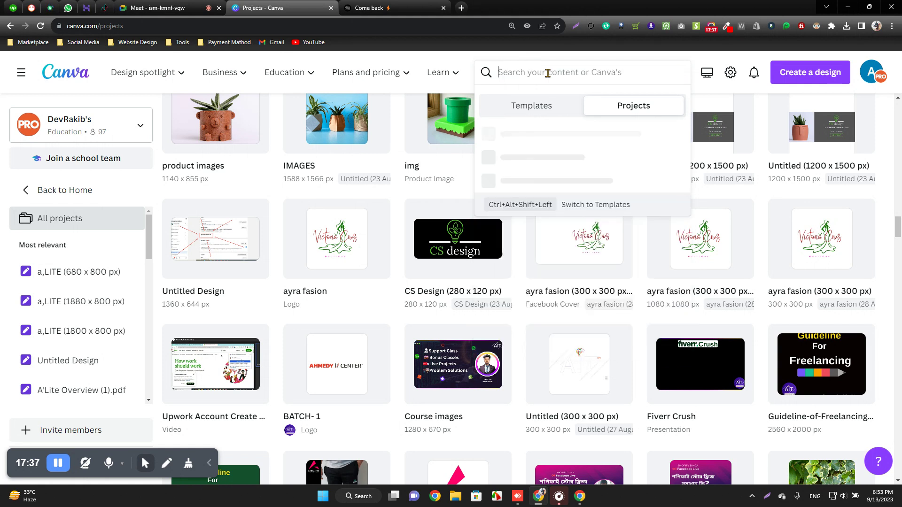
left_click(525, 108)
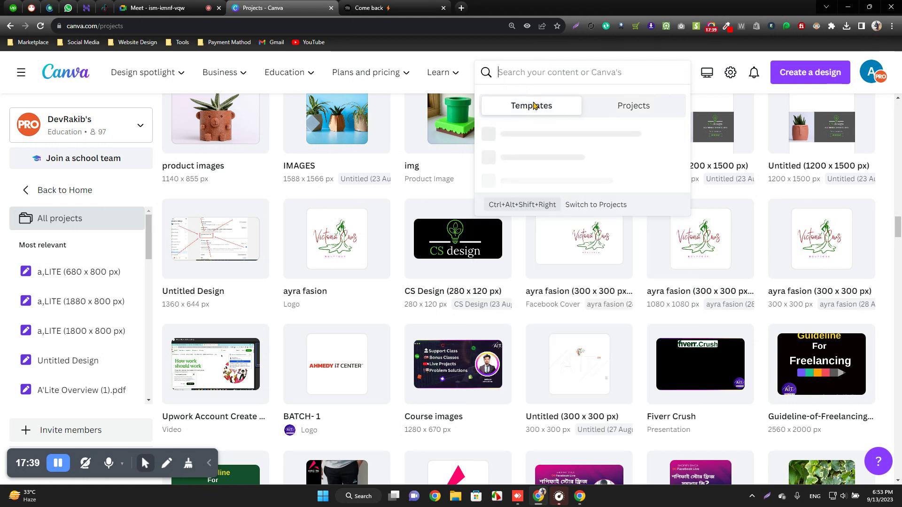
scroll(270, 240, "up", 15)
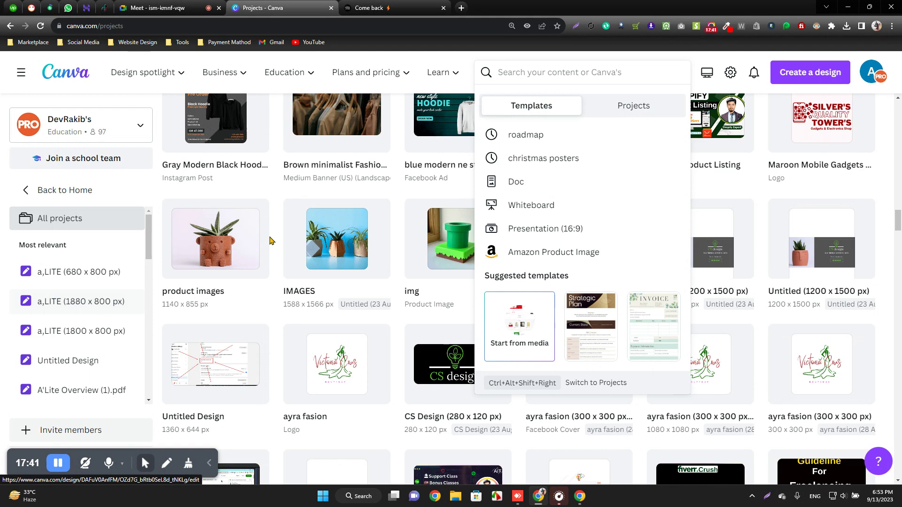
scroll(397, 254, "up", 5)
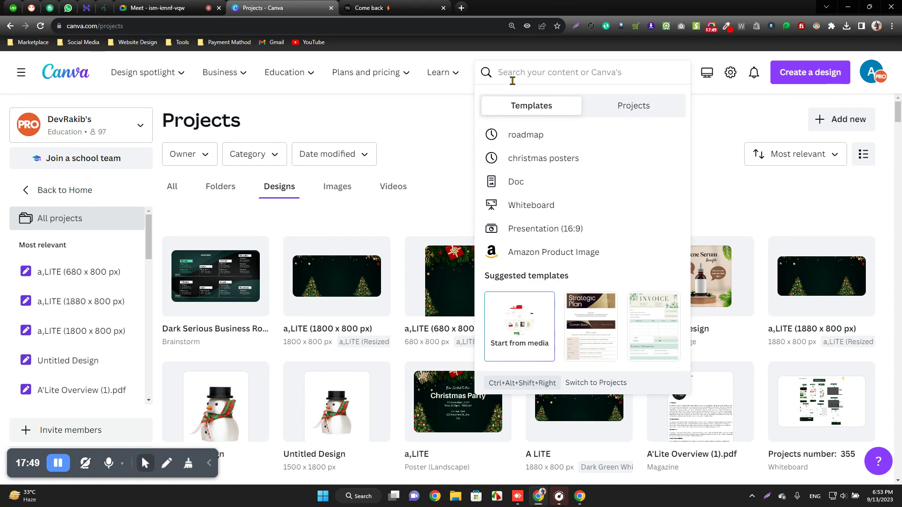
type("N")
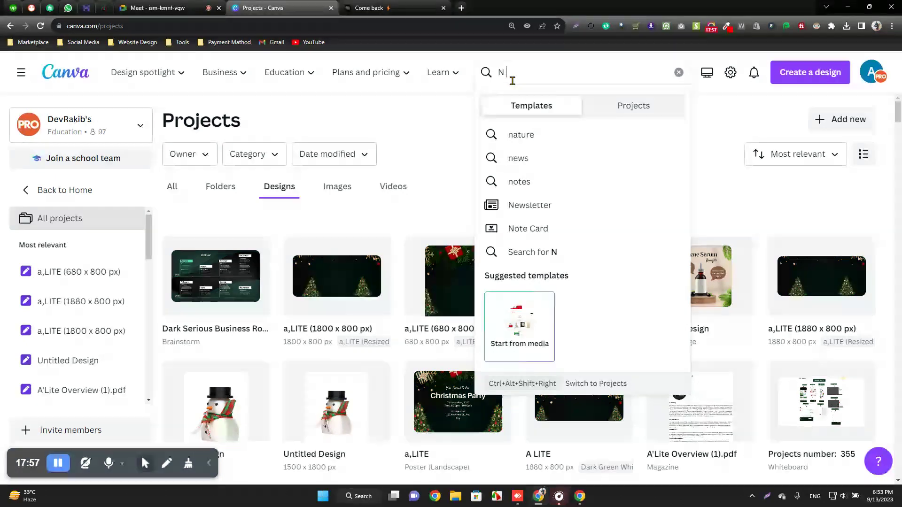
type("logo")
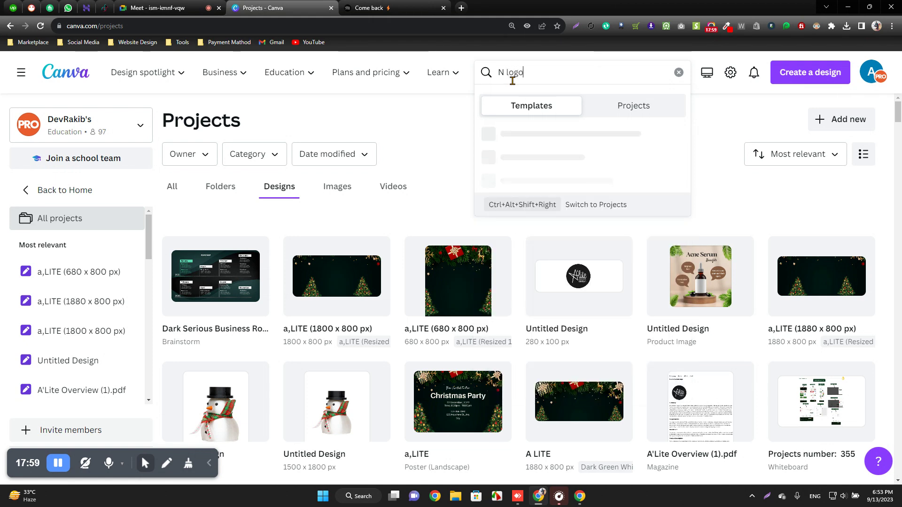
key("Return")
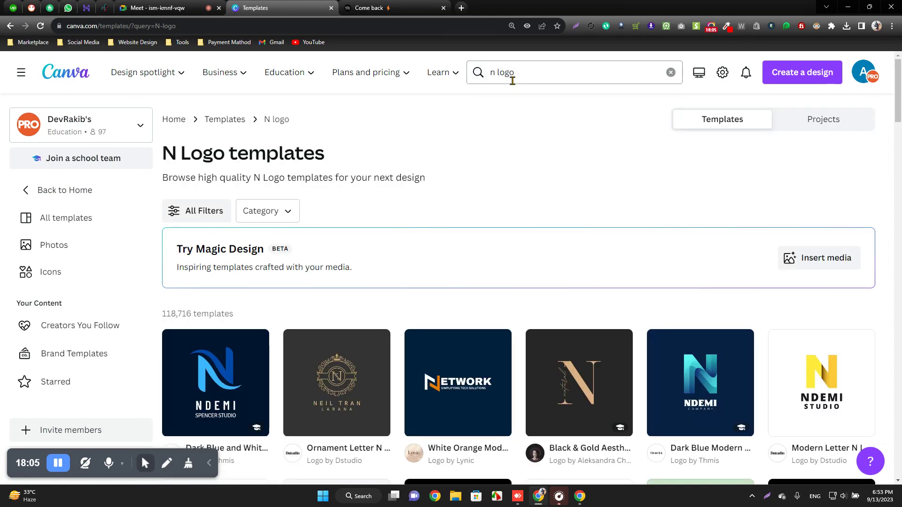
Look through the N logo template results for a suitable letter design
scroll(501, 246, "down", 5)
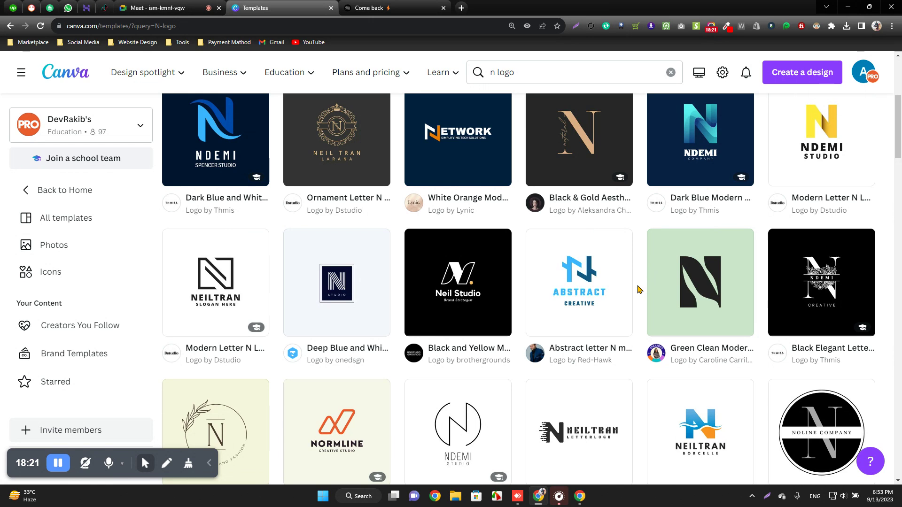
scroll(422, 316, "down", 1)
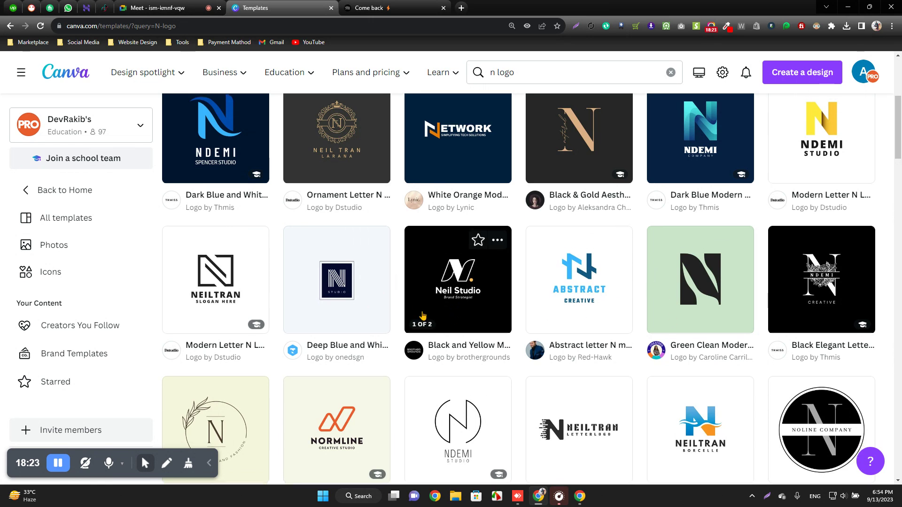
scroll(423, 315, "down", 3)
scroll(397, 296, "down", 3)
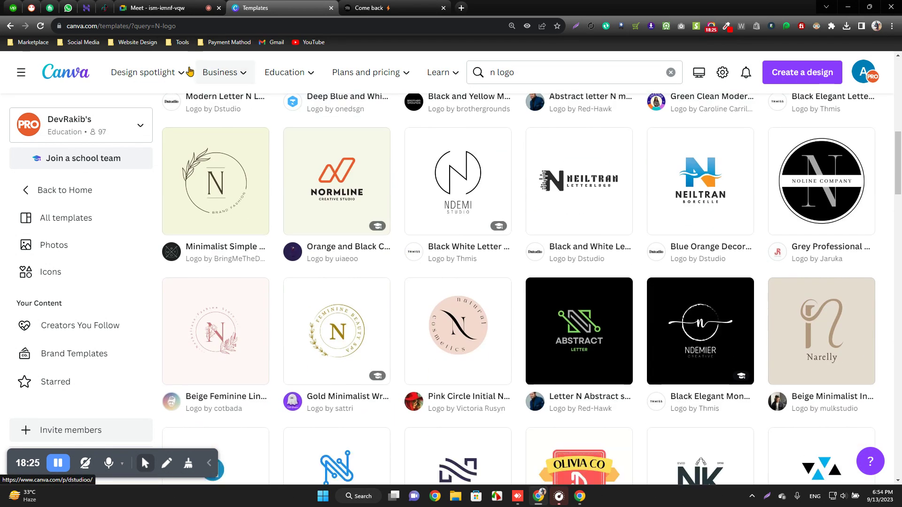
scroll(423, 281, "up", 8)
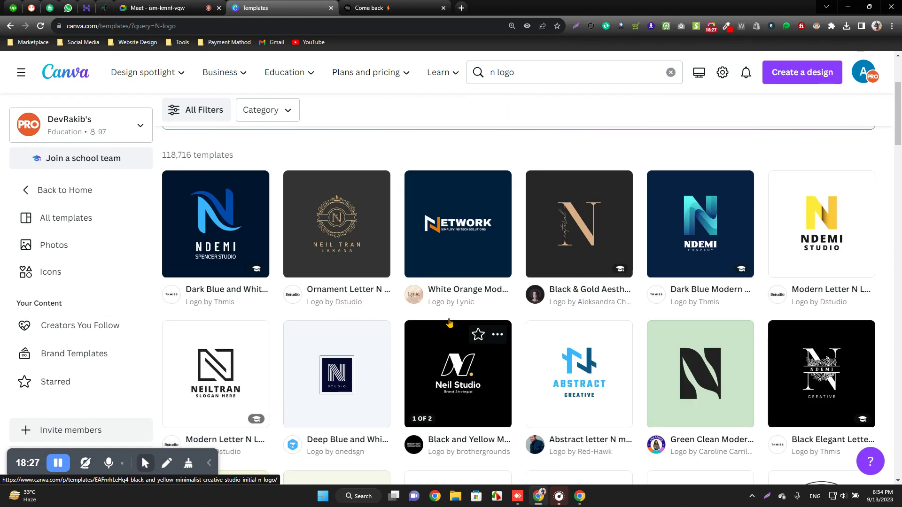
scroll(449, 322, "down", 2)
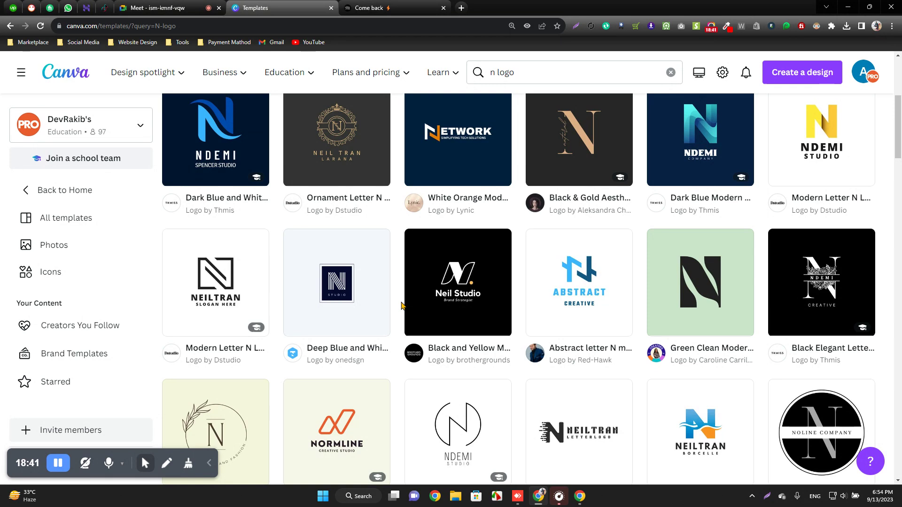
scroll(662, 320, "down", 1)
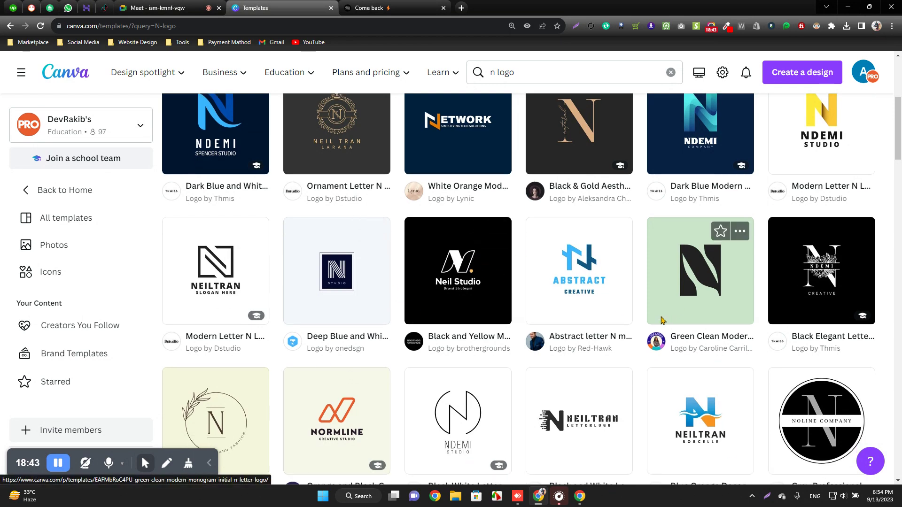
scroll(662, 320, "down", 3)
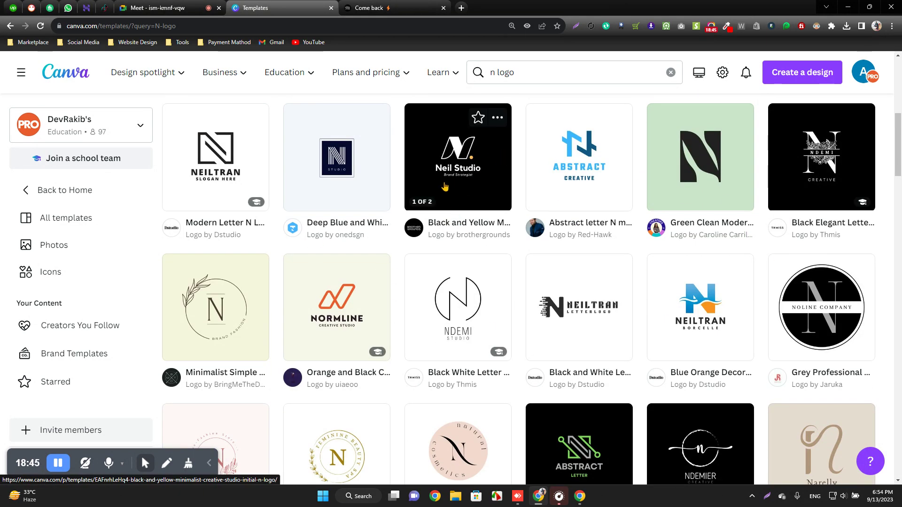
scroll(470, 141, "up", 5)
scroll(464, 301, "down", 3)
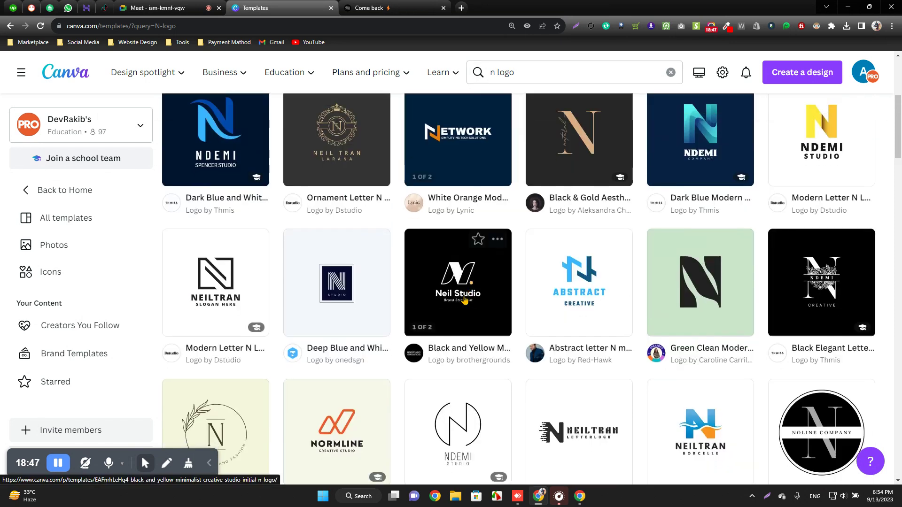
scroll(272, 270, "down", 8)
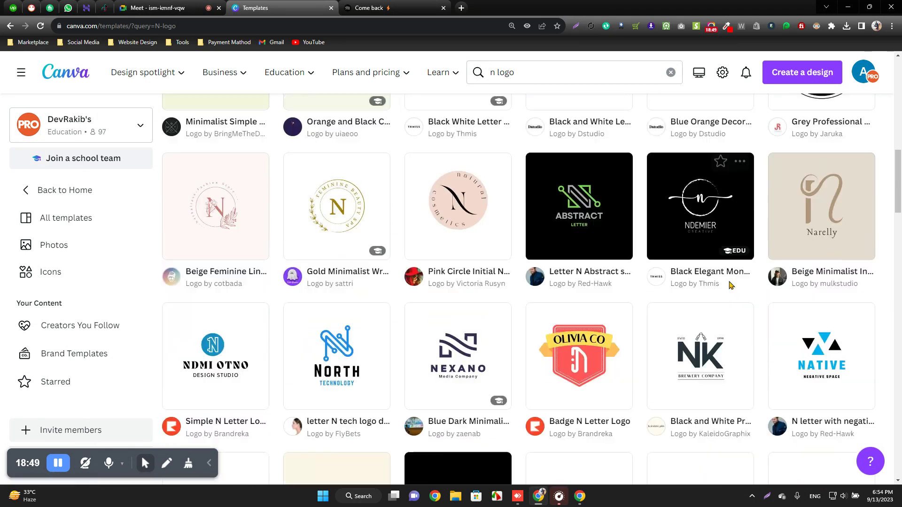
scroll(348, 277, "down", 3)
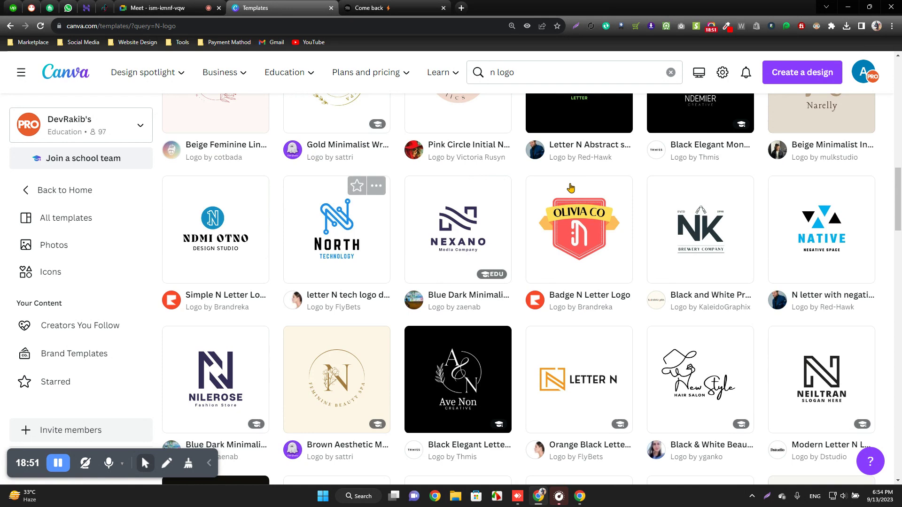
scroll(699, 198, "down", 3)
scroll(375, 216, "down", 3)
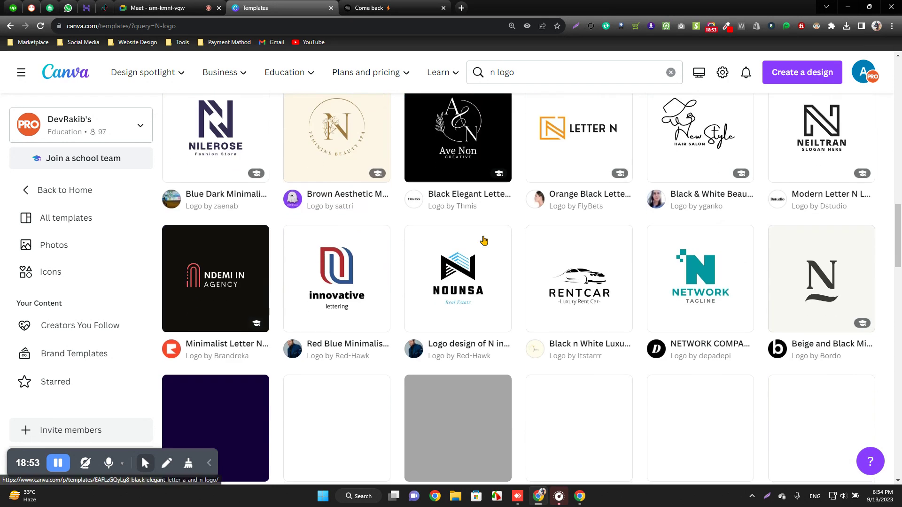
Open the Blue Dark Minimalist Initial N Letter Logo template for customising and name the design N
left_click(196, 140)
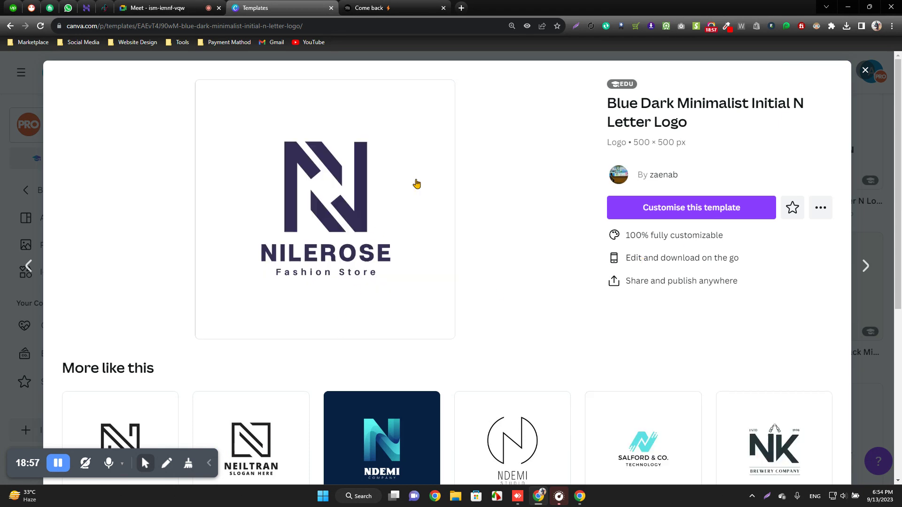
left_click(721, 207)
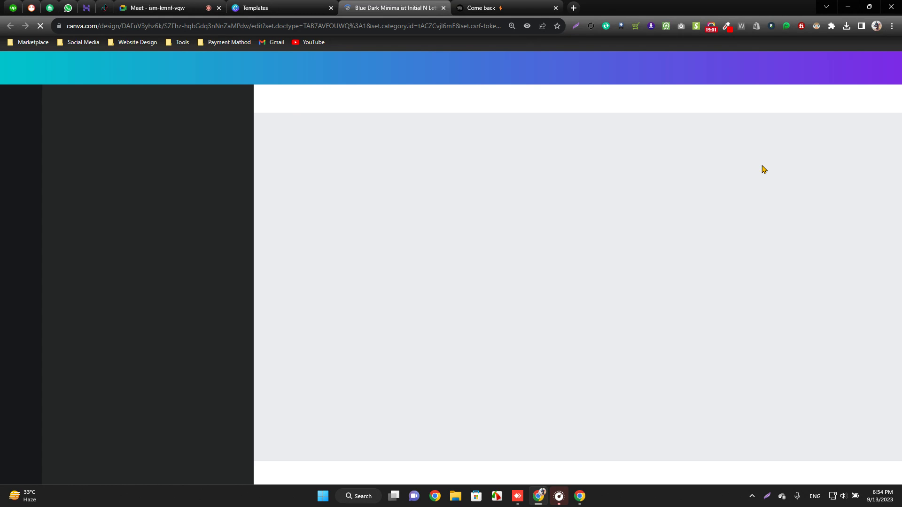
double_click(759, 65)
key("ctrl+a")
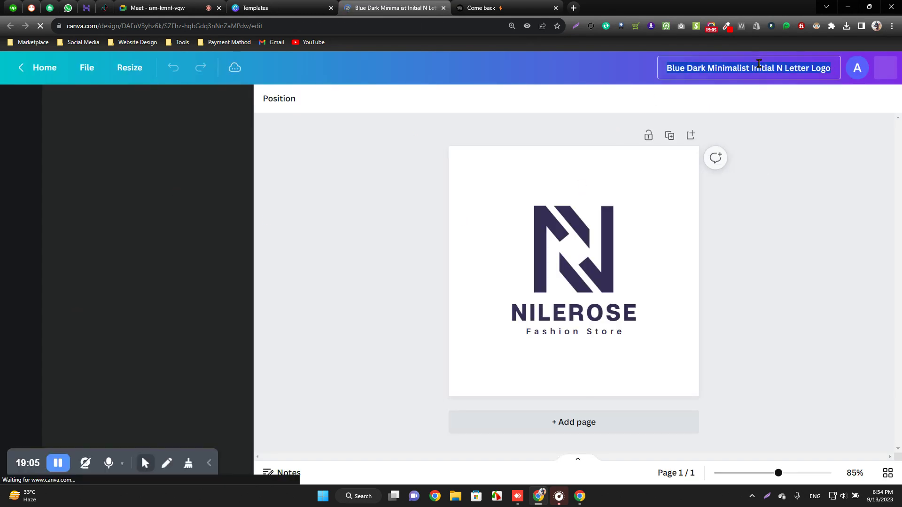
type("N")
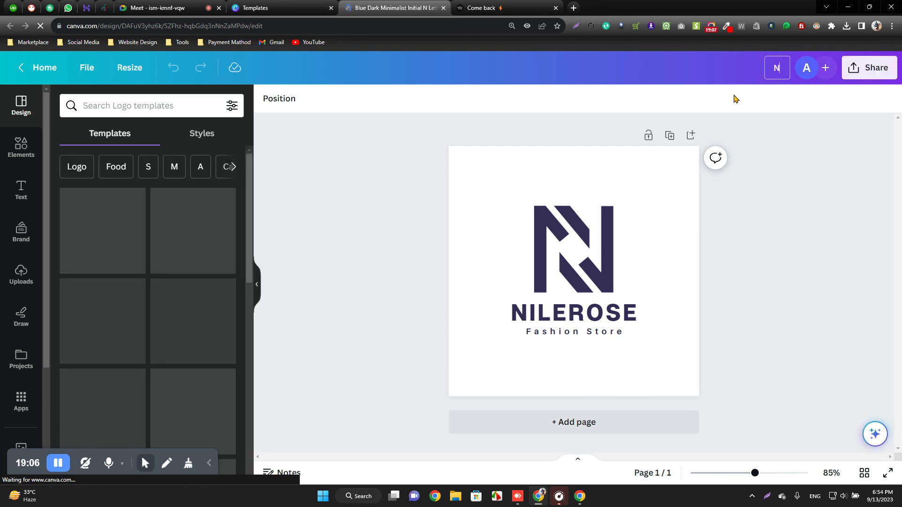
left_click(779, 282)
Delete the NILEROSE name and the Fashion Store tagline from the logo, keeping only the N symbol
left_click(574, 316)
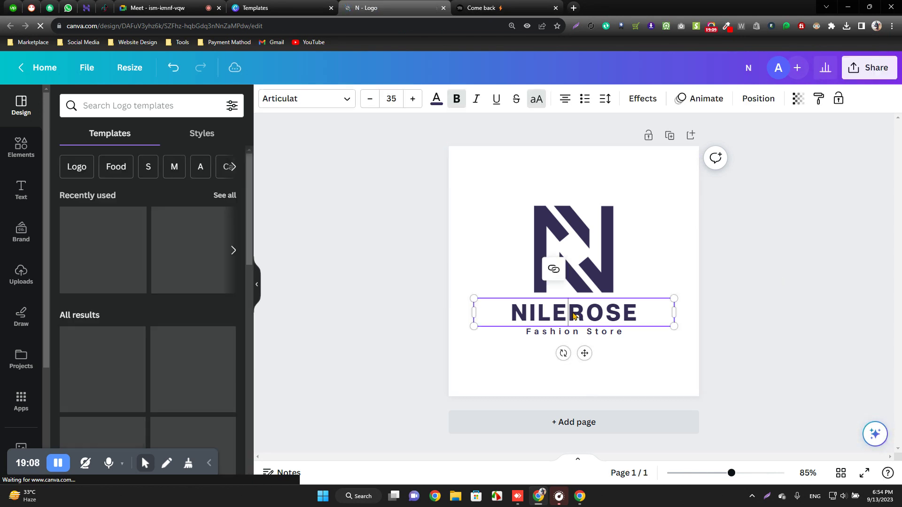
double_click(572, 313)
key("BackSpace")
left_click(592, 335)
double_click(593, 335)
key("BackSpace")
left_click(782, 255)
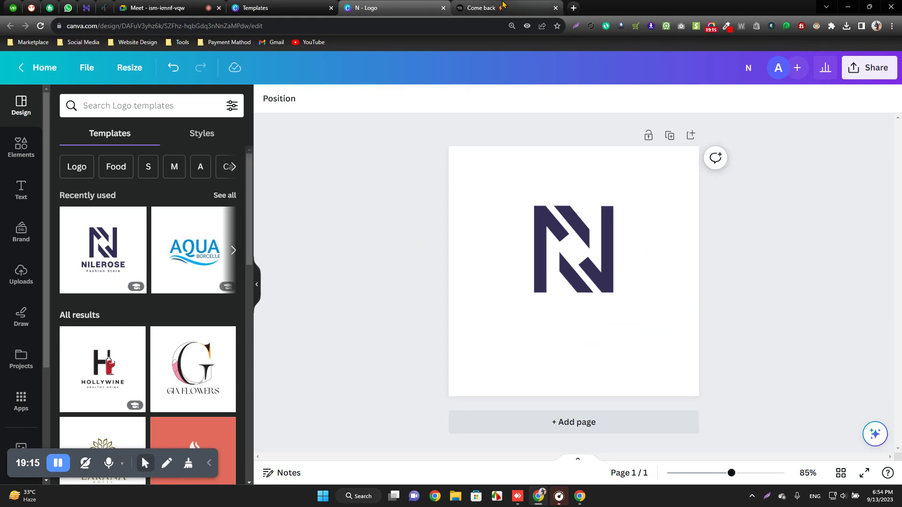
Leave the logo editor for the home page and return from the template preview to the N logo results
left_click(38, 71)
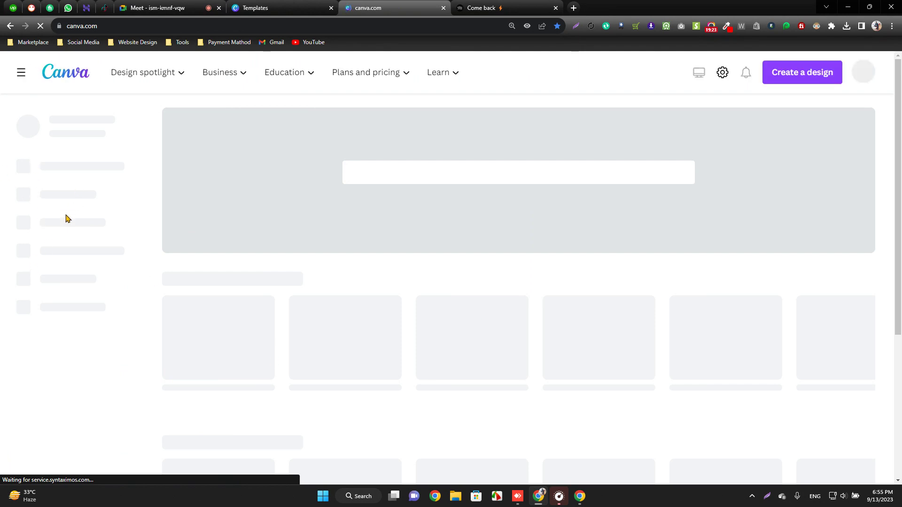
key("ctrl+shift+Tab")
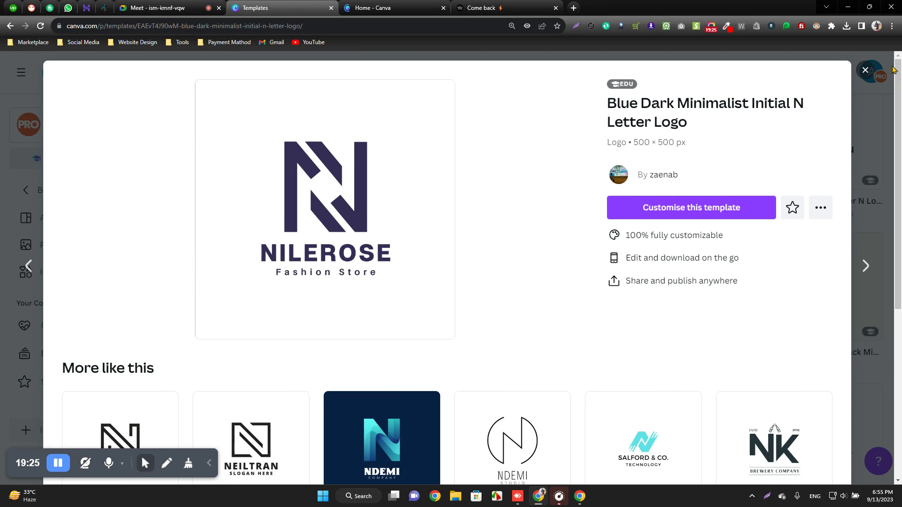
left_click(864, 70)
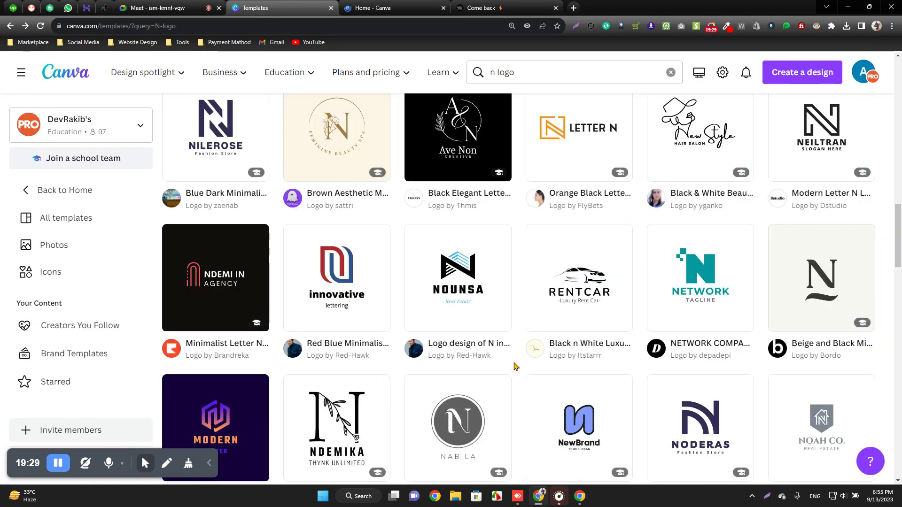
scroll(515, 367, "down", 3)
scroll(515, 367, "up", 3)
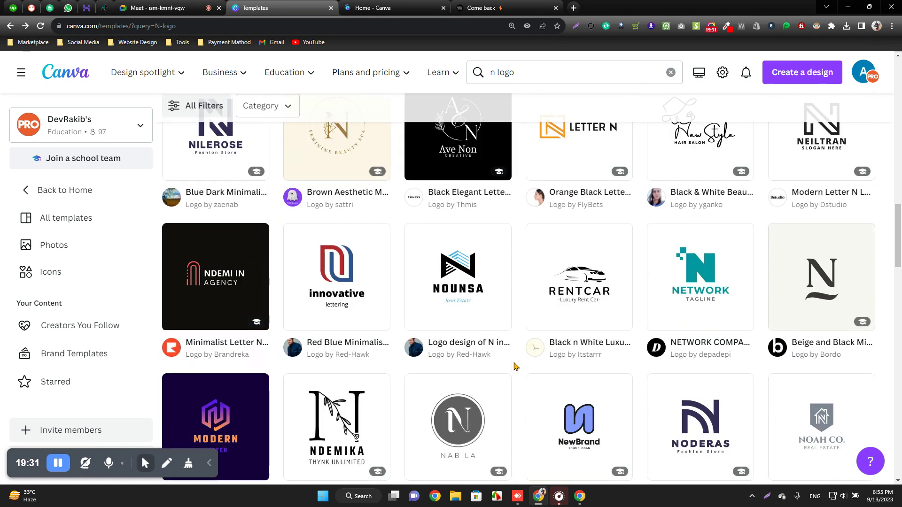
Search the templates for "car logo"
left_click_drag(515, 72, 478, 72)
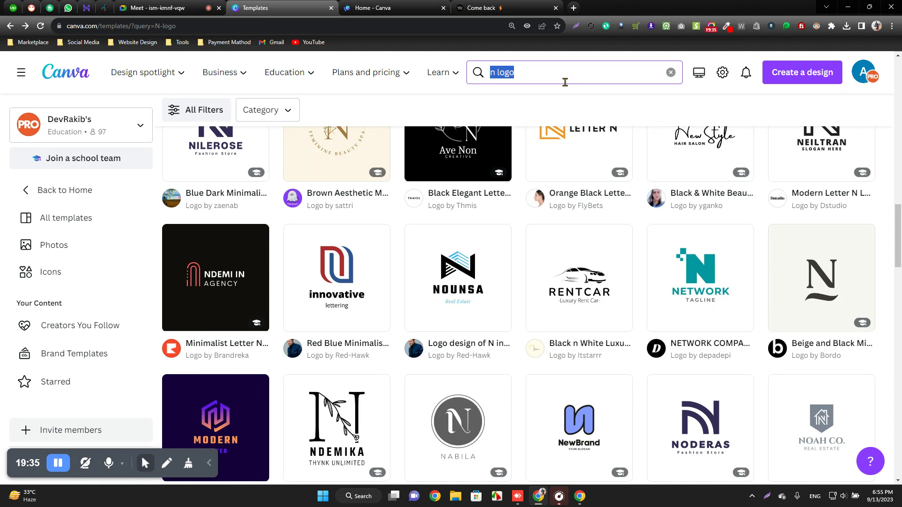
type("car logo")
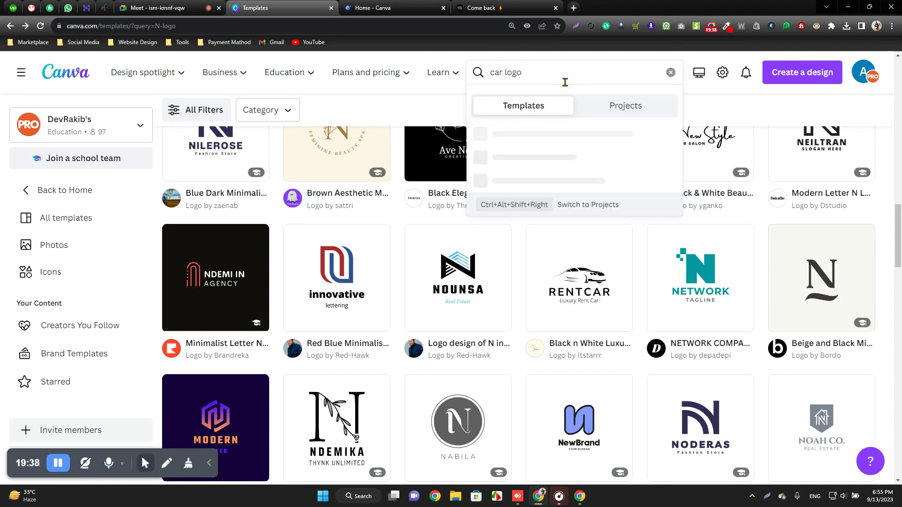
key("Return")
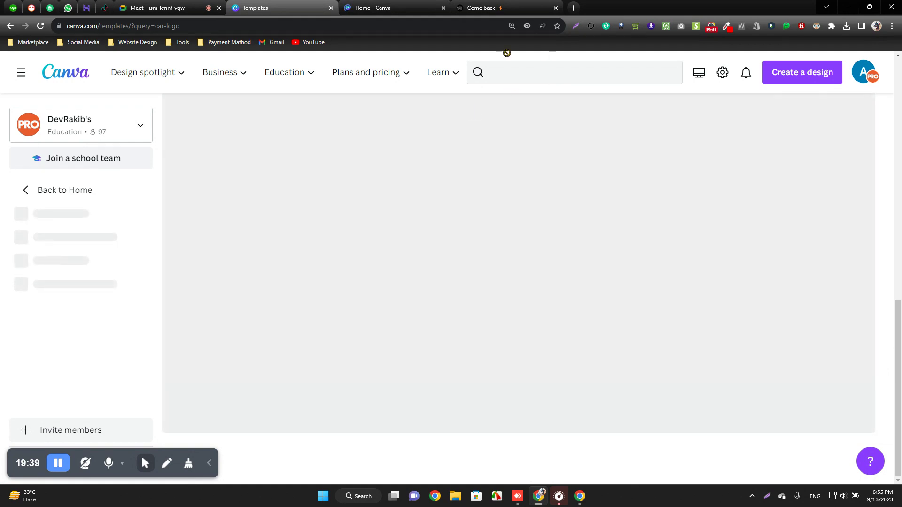
Look through the car logo template results for usable car logo styles
scroll(570, 214, "down", 3)
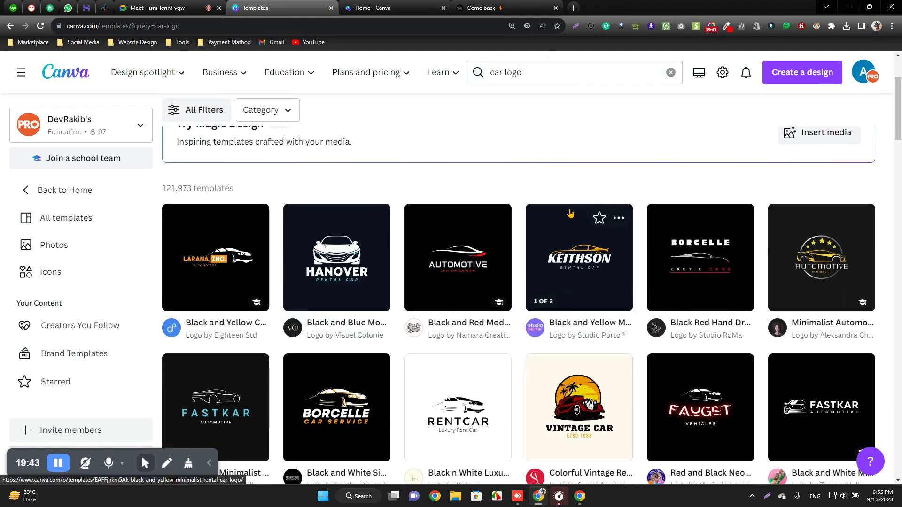
scroll(570, 213, "down", 3)
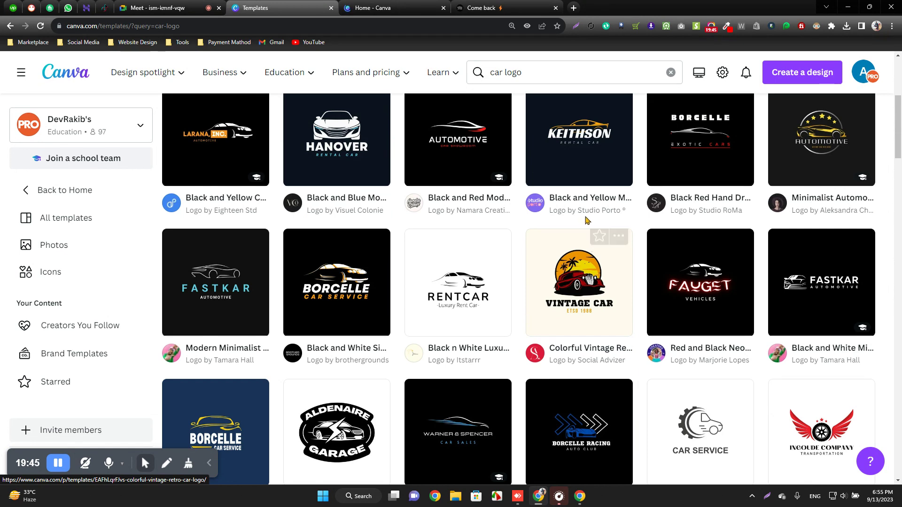
scroll(498, 249, "down", 3)
scroll(522, 230, "up", 3)
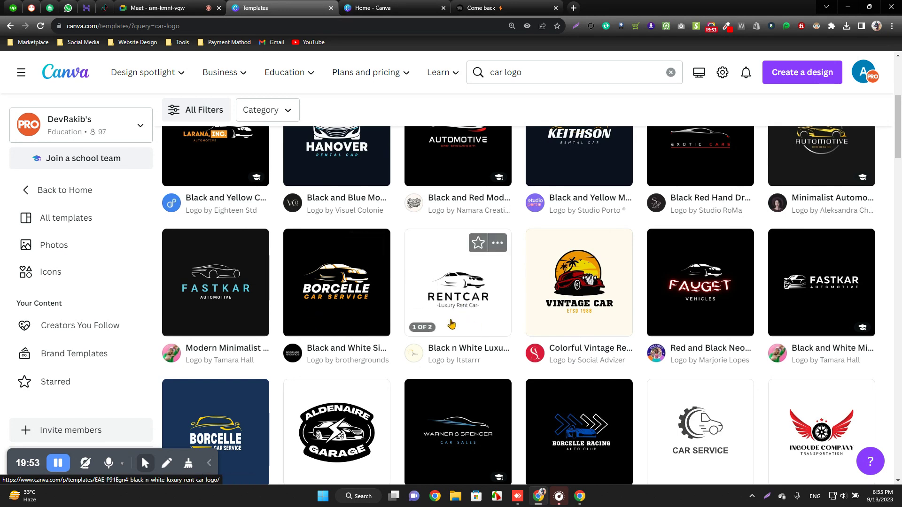
scroll(711, 296, "down", 3)
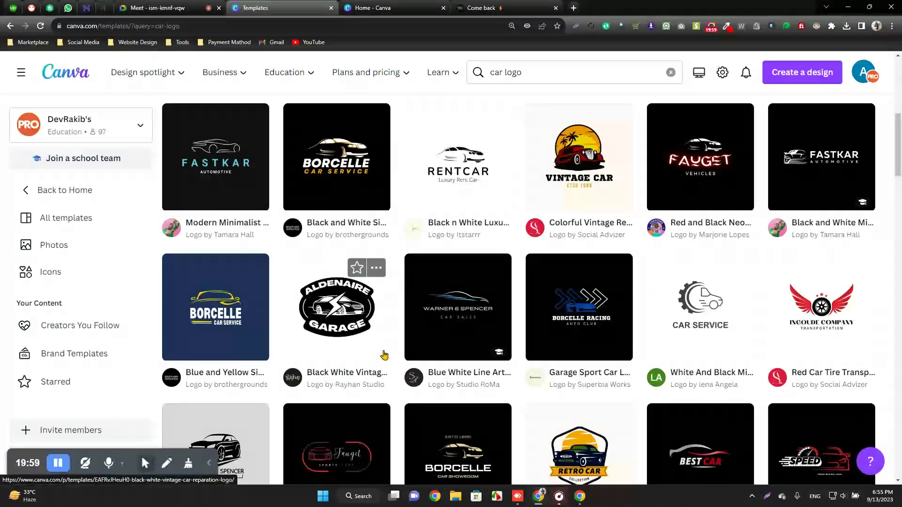
scroll(383, 298, "down", 3)
scroll(514, 320, "down", 3)
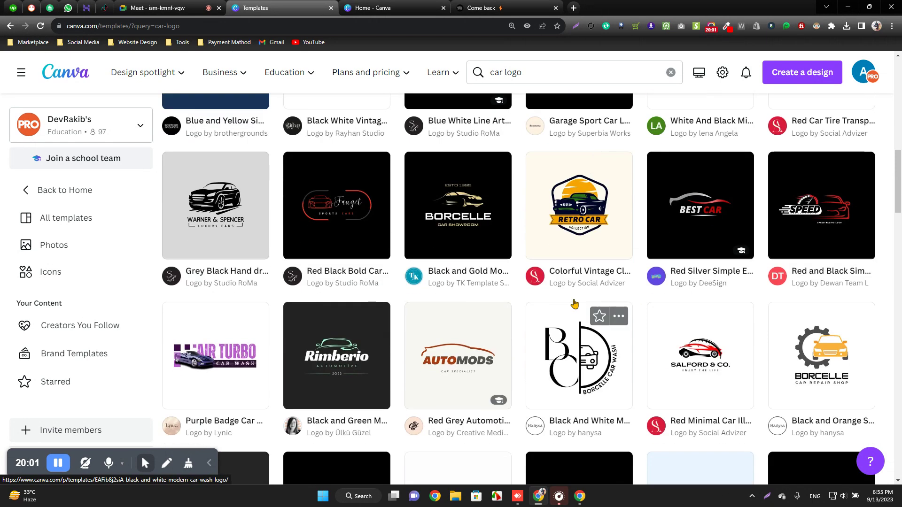
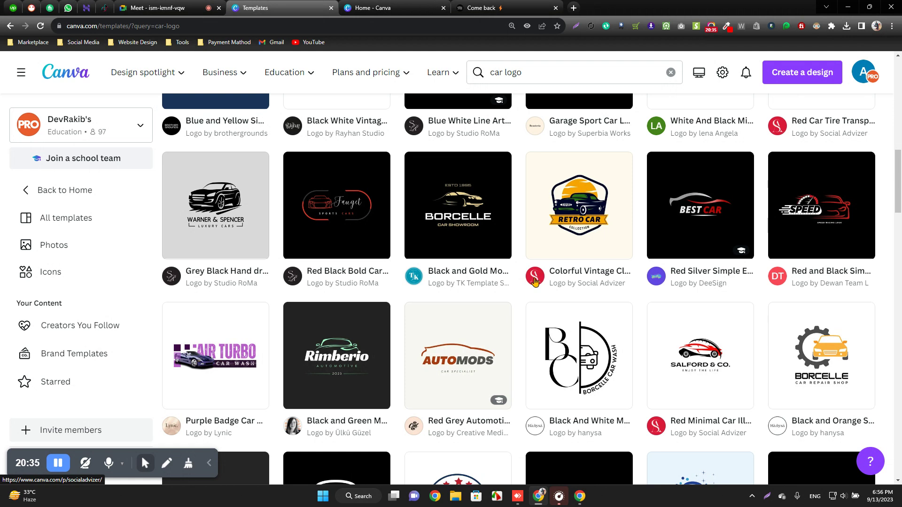
scroll(526, 302, "down", 3)
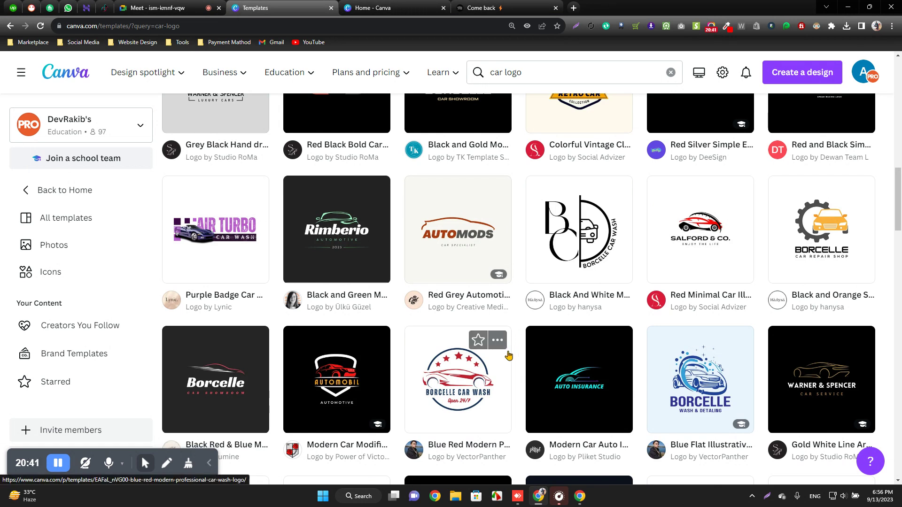
scroll(517, 359, "down", 3)
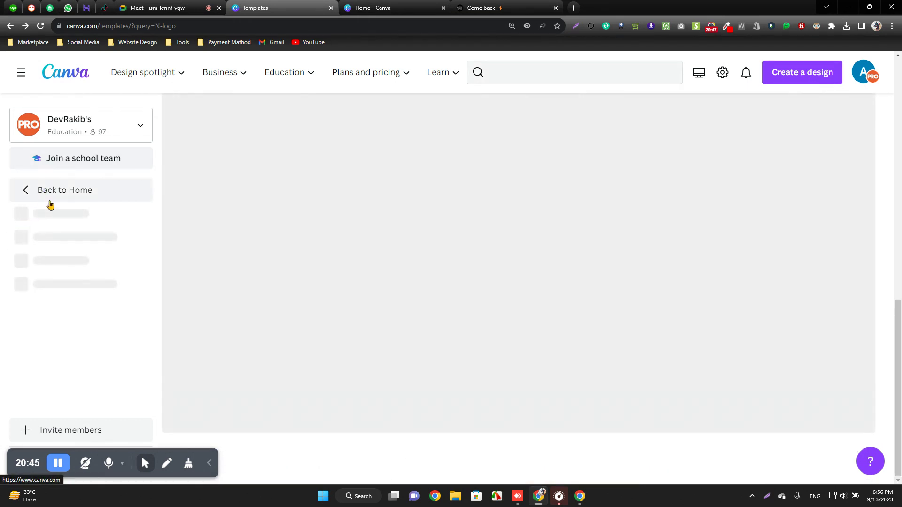
Go back to the home page and look over the recent designs
left_click(51, 201)
scroll(277, 286, "down", 5)
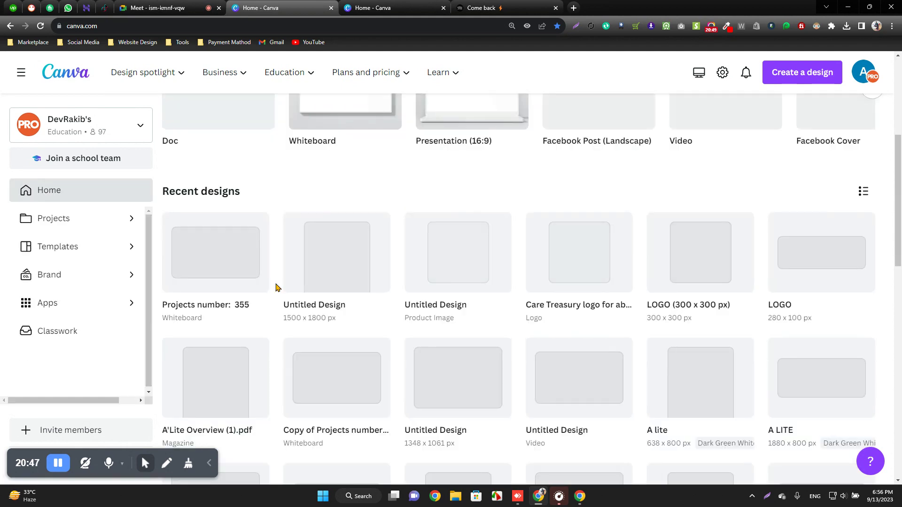
scroll(371, 248, "down", 8)
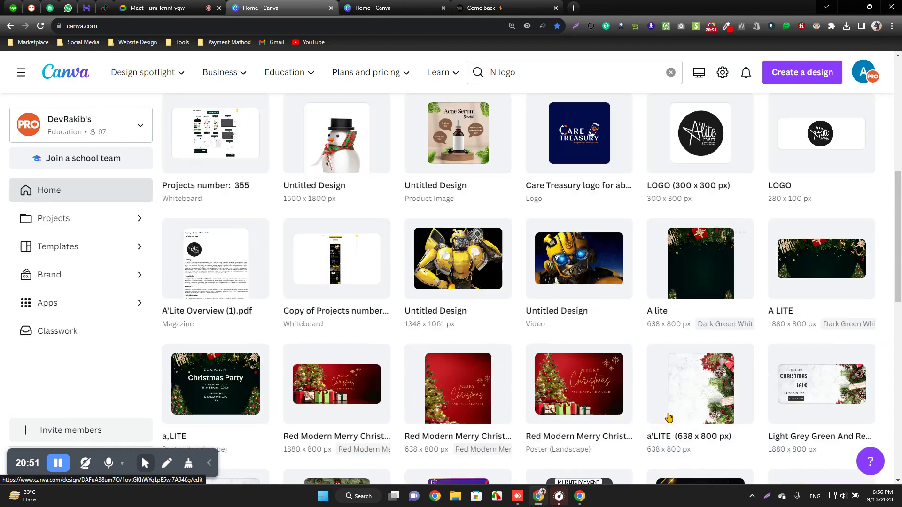
scroll(618, 230, "down", 8)
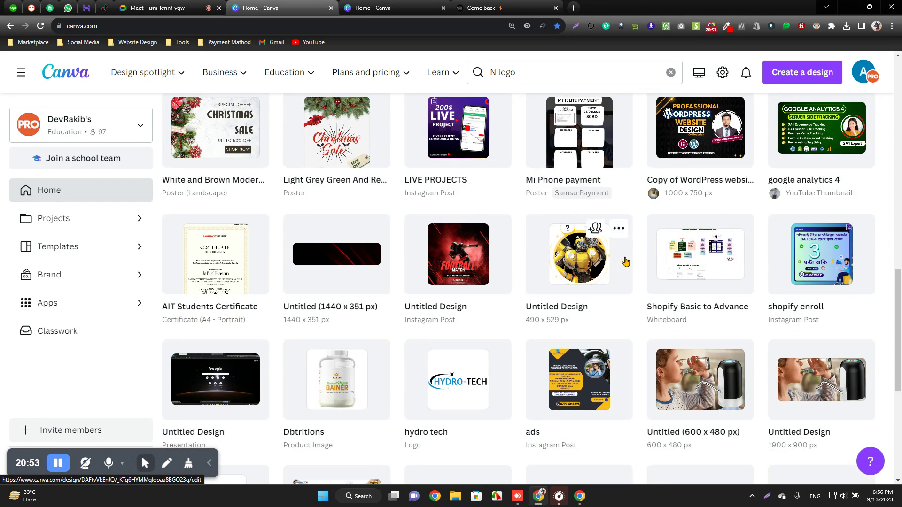
scroll(442, 233, "up", 20)
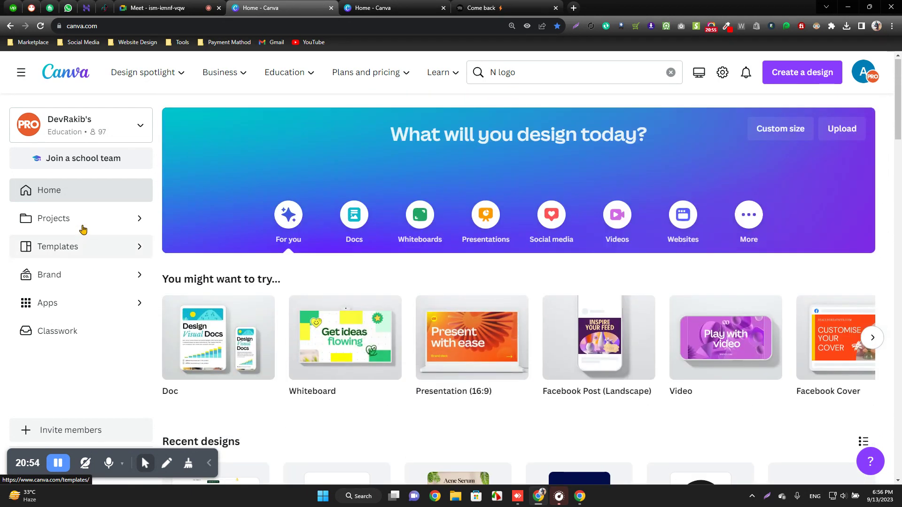
Show the designs in Projects and find the Care Treasury logo among them
left_click(63, 219)
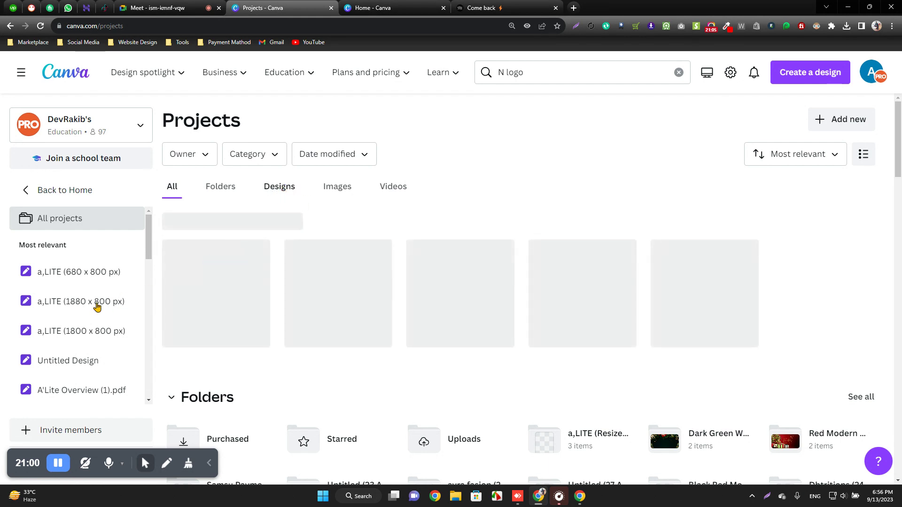
scroll(61, 362, "down", 4)
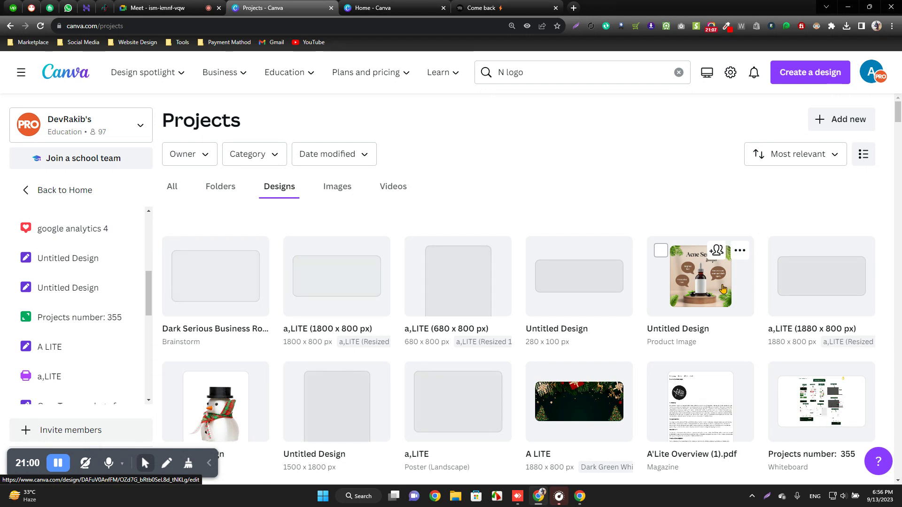
scroll(733, 308, "down", 3)
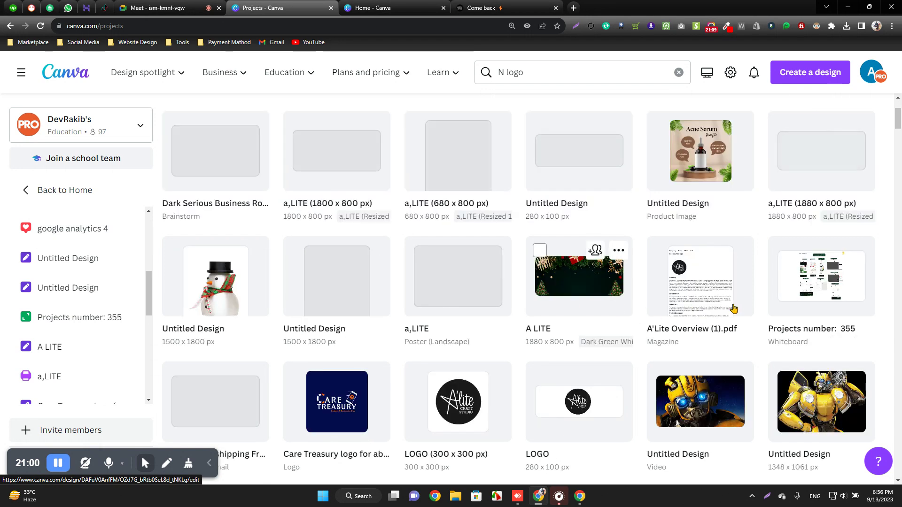
scroll(734, 308, "down", 10)
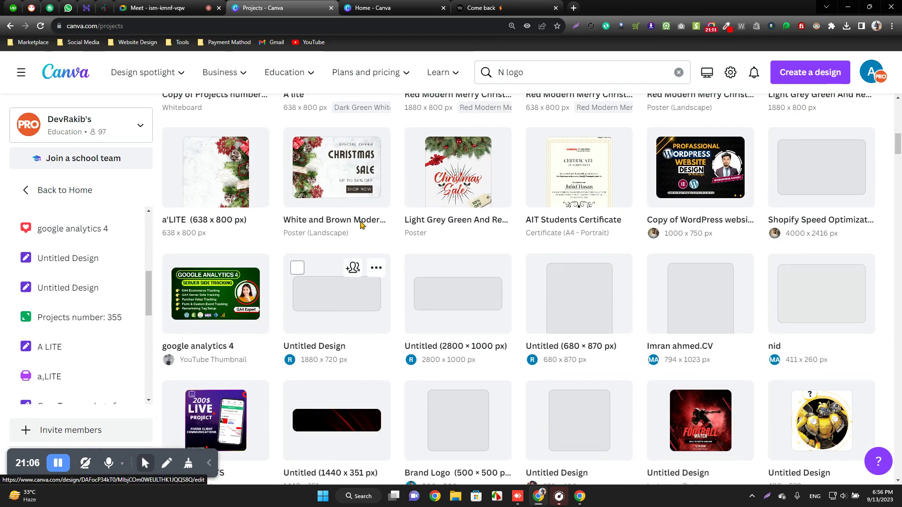
scroll(361, 225, "up", 5)
left_click(315, 156)
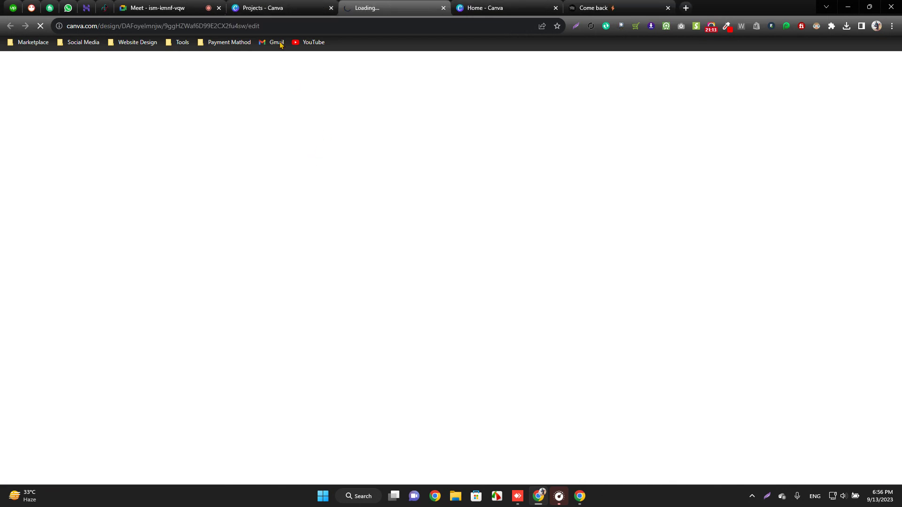
left_click(279, 7)
left_click(443, 8)
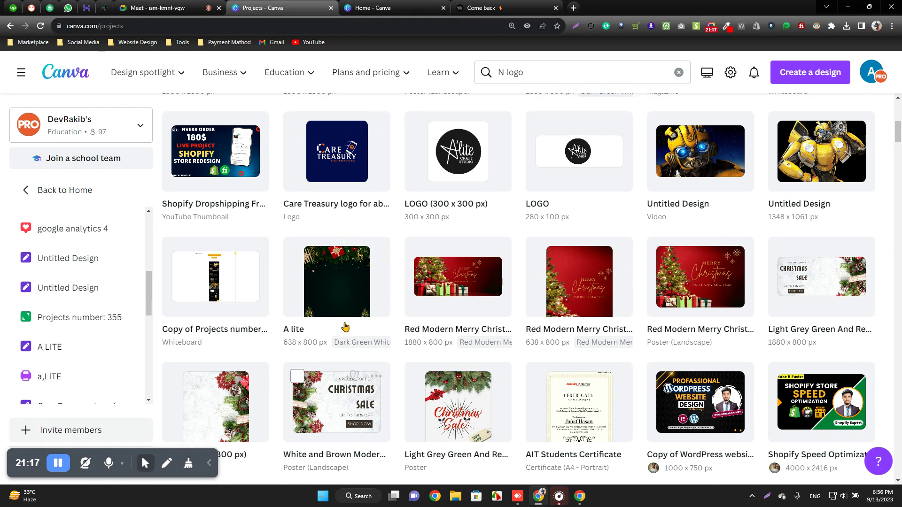
Open the Care Treasury logo design and review the logo versions on its four pages
left_click(322, 151)
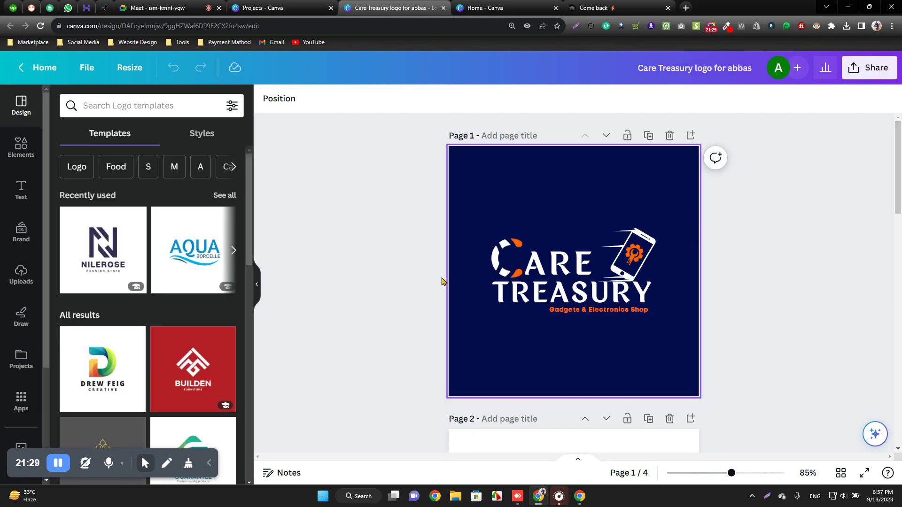
scroll(385, 261, "down", 12)
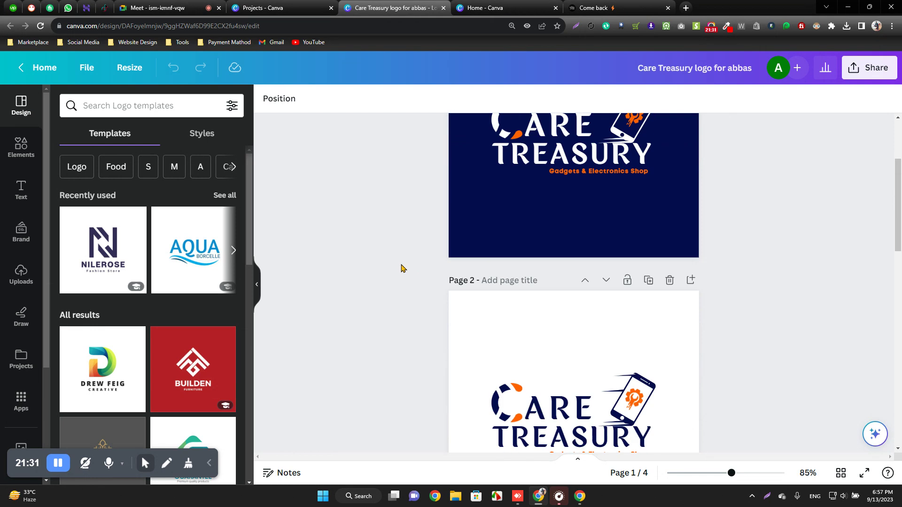
scroll(401, 270, "down", 5)
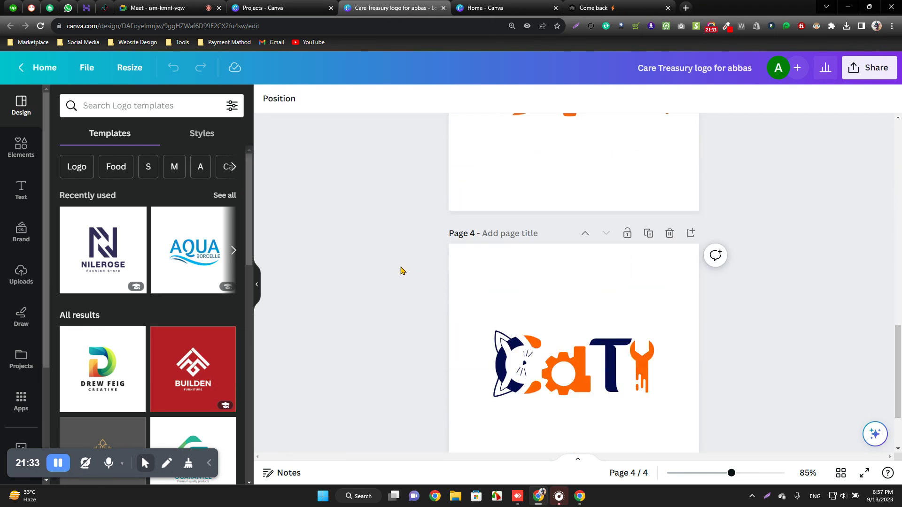
scroll(648, 342, "up", 10)
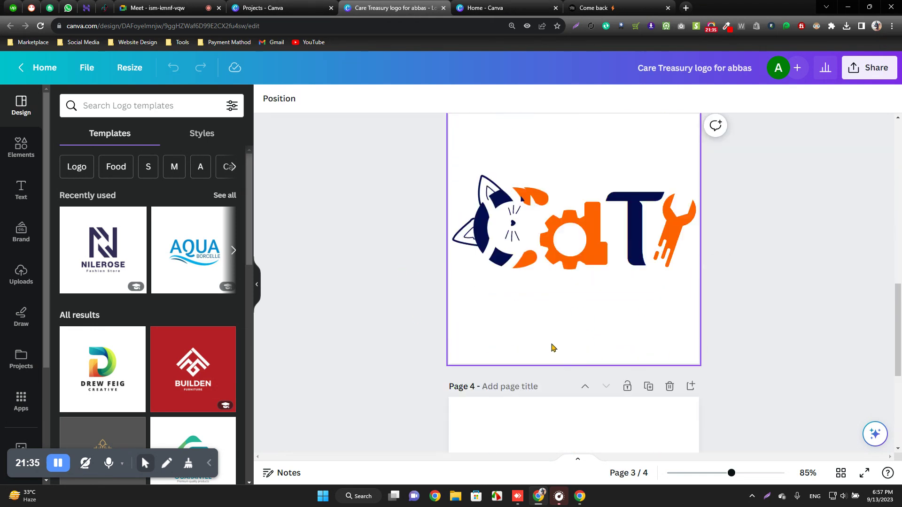
scroll(550, 347, "down", 8)
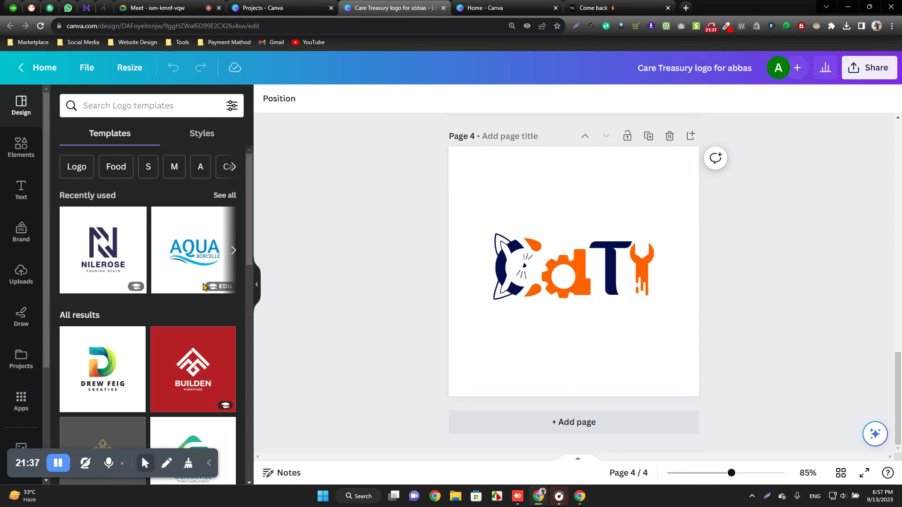
Switch to WhatsApp and open the chat with the client of the Care Treasury logo
left_click(68, 8)
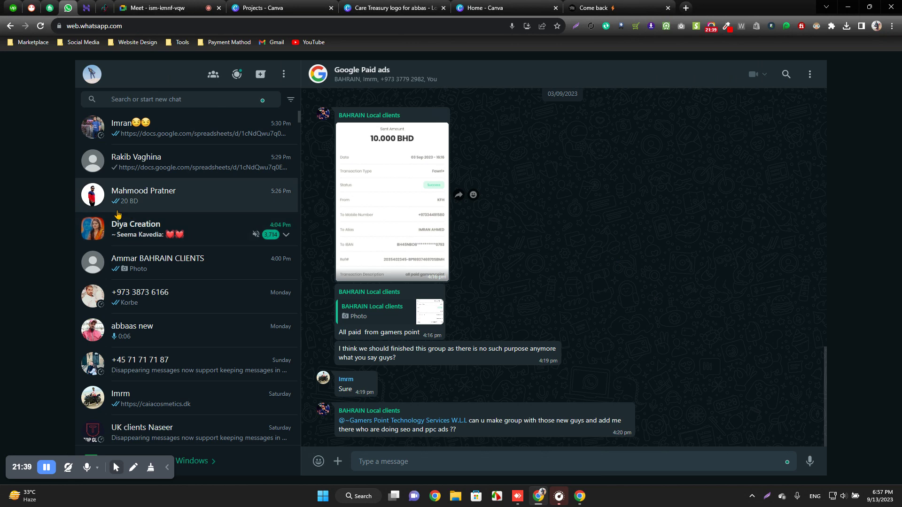
scroll(252, 245, "up", 6)
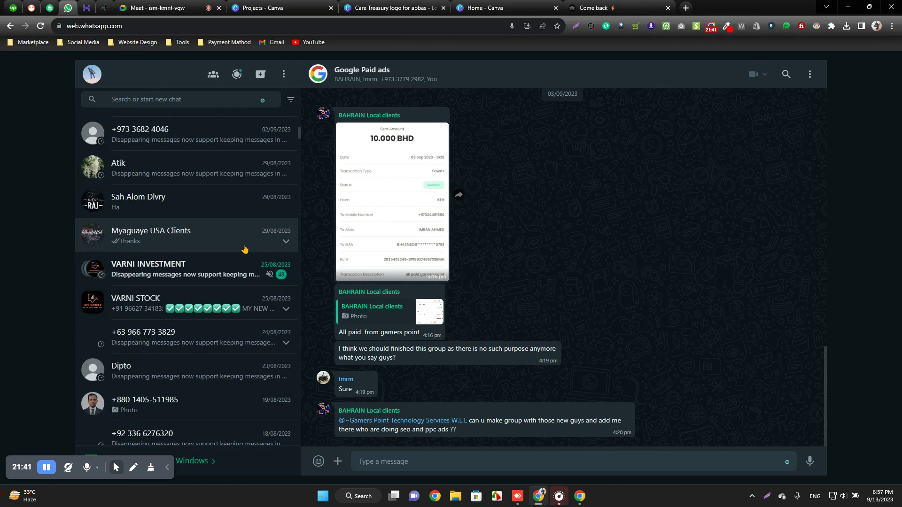
scroll(225, 212, "up", 3)
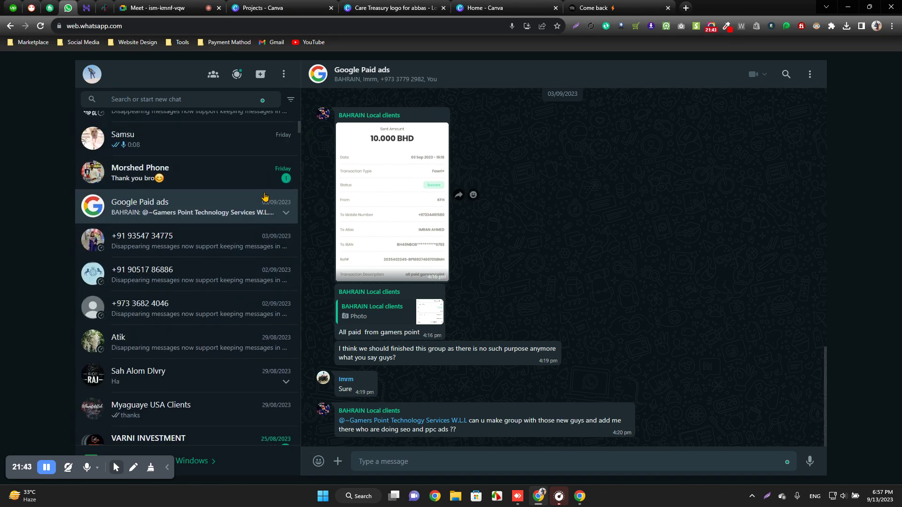
scroll(227, 209, "up", 3)
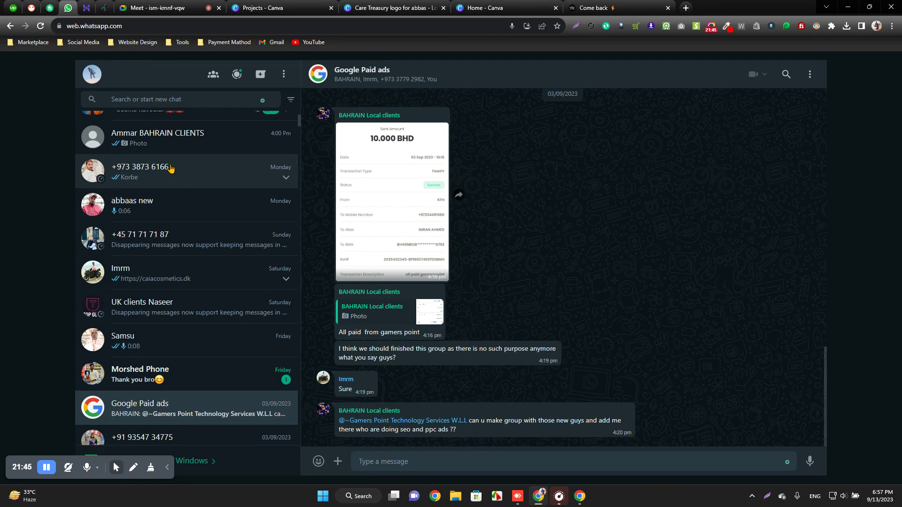
left_click(161, 203)
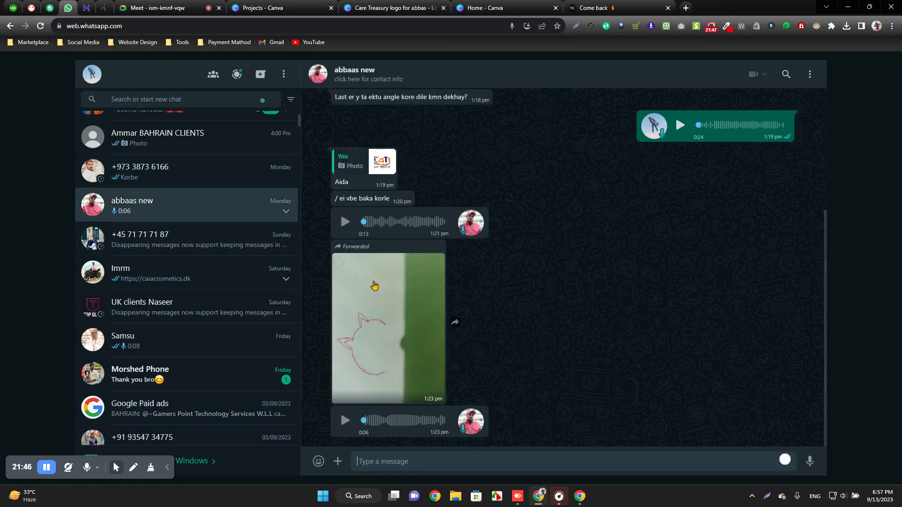
View the CaTy logo images sent in the chat up to the third version, and switch back to the Canva home page
scroll(413, 310, "up", 5)
scroll(425, 331, "up", 3)
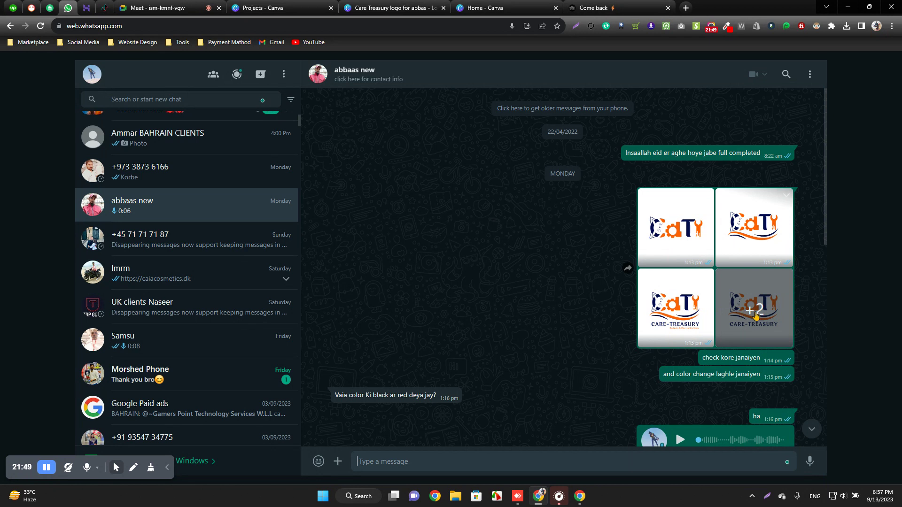
left_click(757, 316)
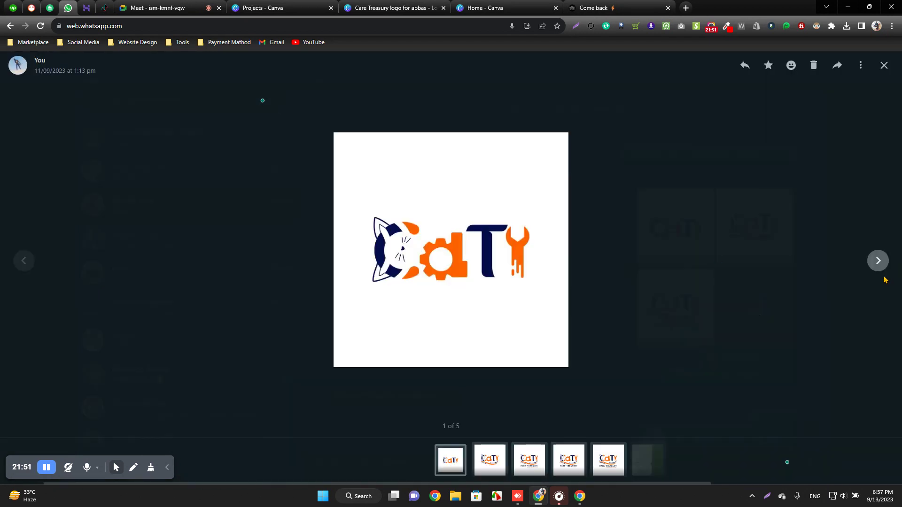
left_click(878, 260)
left_click(26, 262)
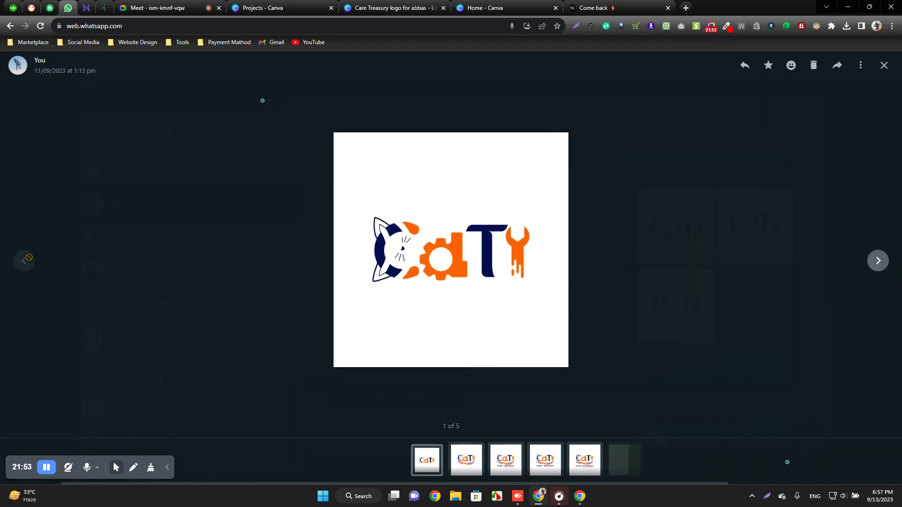
left_click(893, 258)
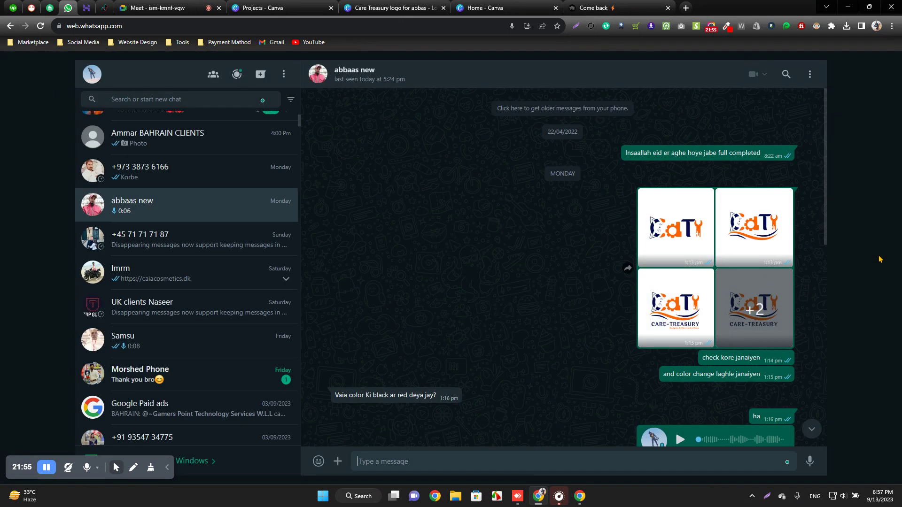
left_click(727, 311)
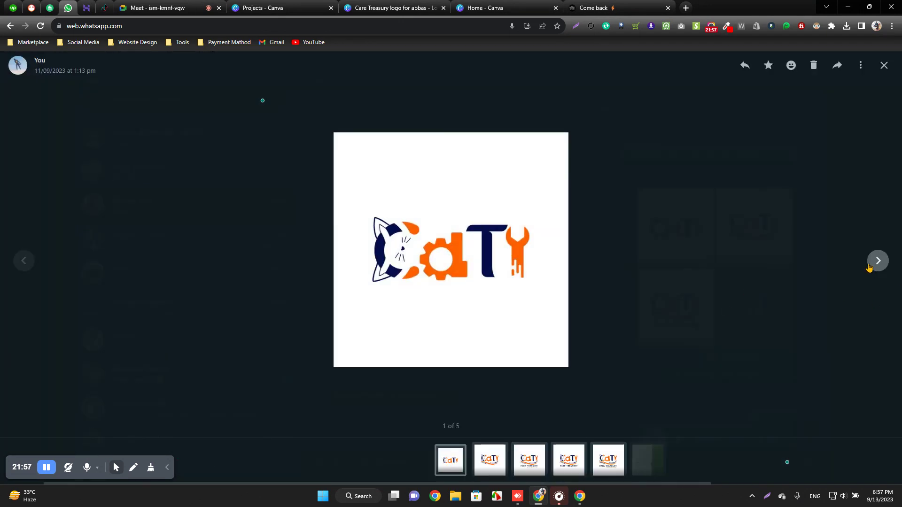
left_click(878, 261)
left_click(878, 262)
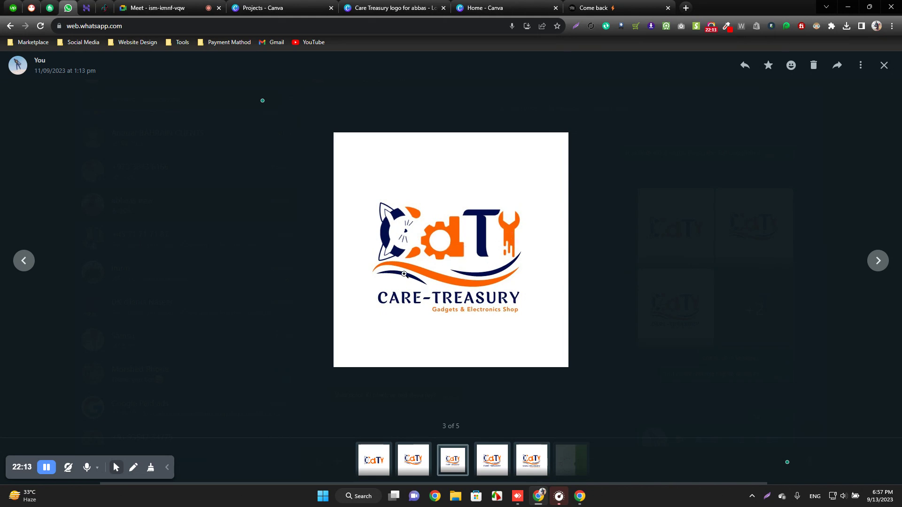
left_click(473, 5)
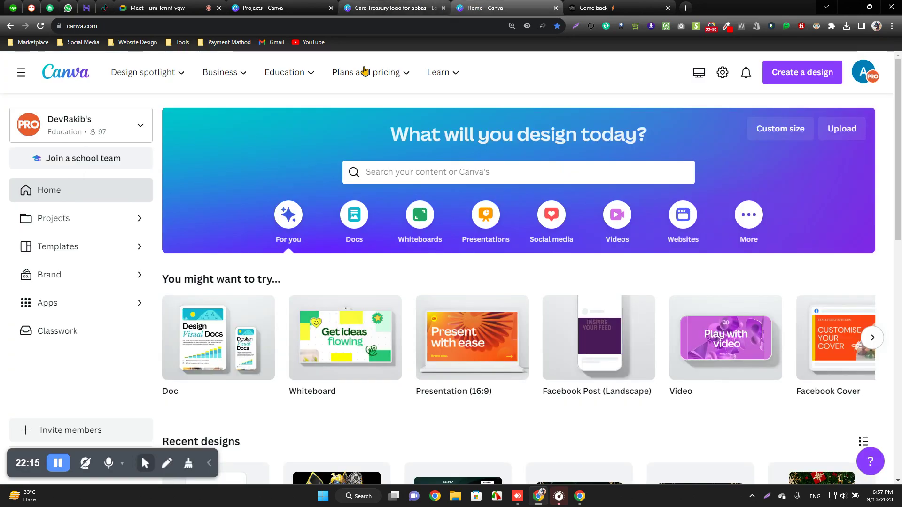
Return to the Care Treasury logo design, list all recently used logo templates, and check the third CaTy logo image in WhatsApp for comparison
scroll(318, 252, "down", 5)
scroll(213, 256, "up", 5)
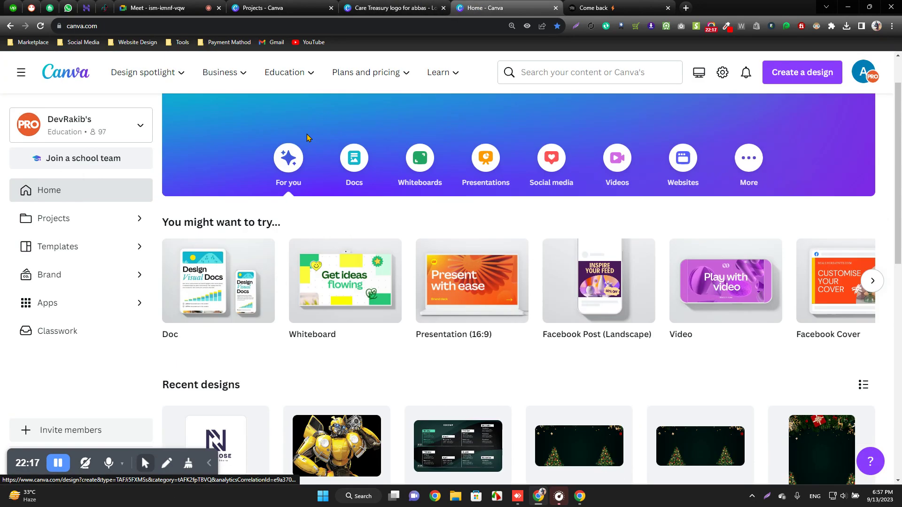
key("ctrl+shift+Tab")
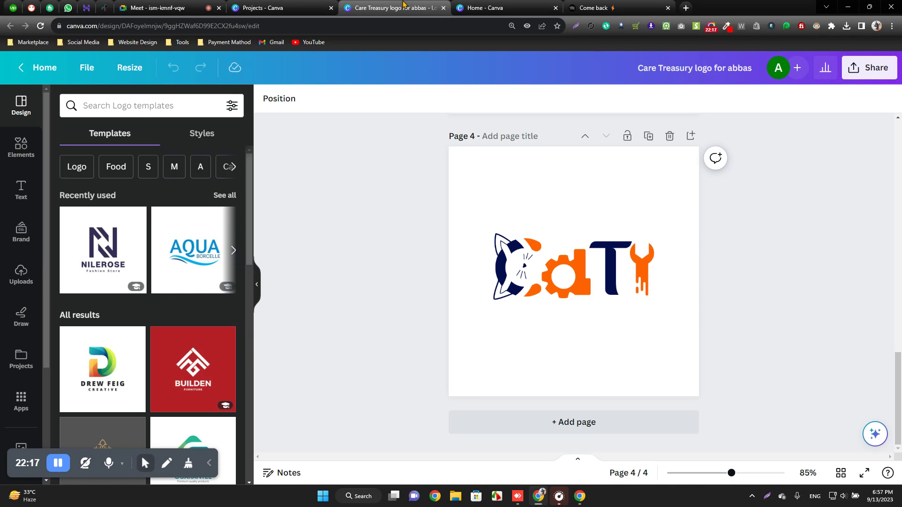
left_click(222, 196)
scroll(165, 312, "down", 5)
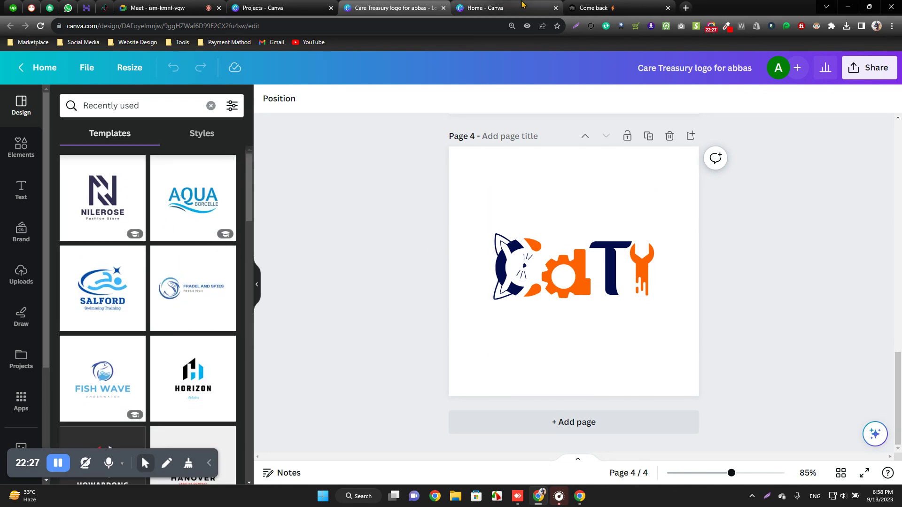
left_click(68, 7)
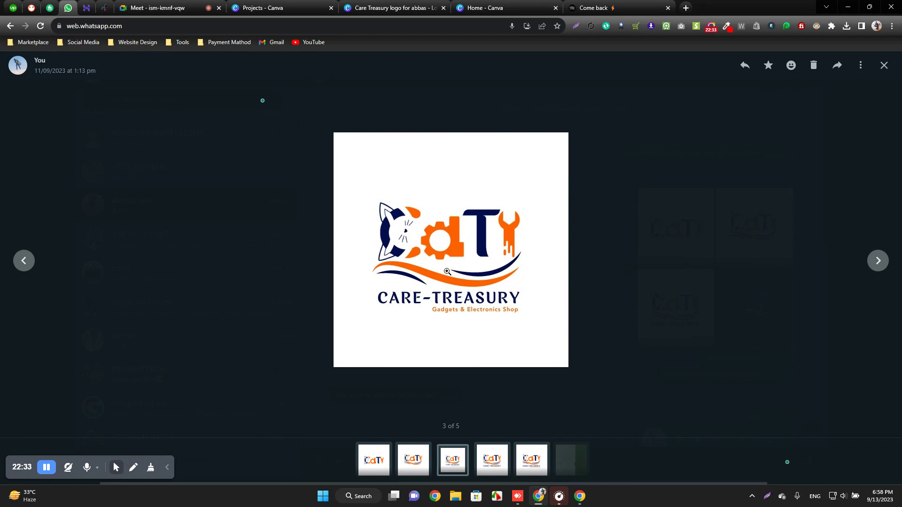
left_click(397, 7)
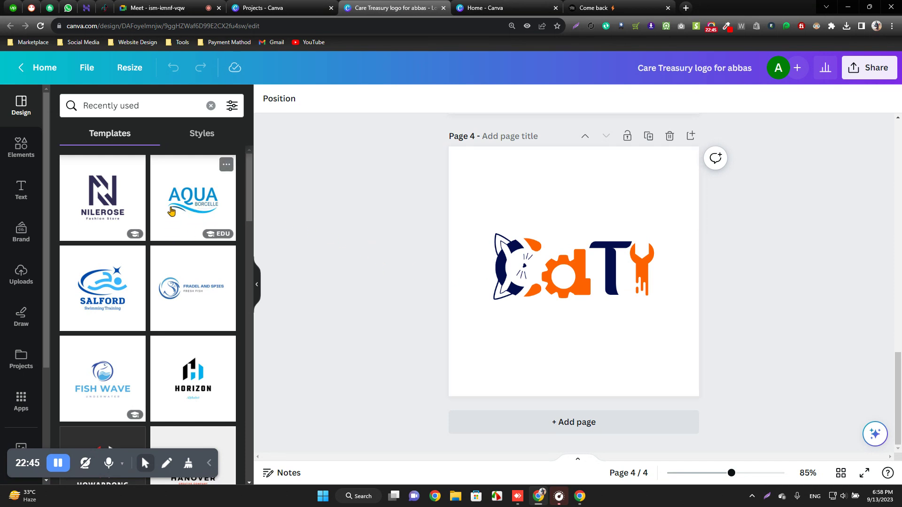
Apply the Blue Bold Typographic Aqua Water Logo template to page 4 and delete its AQUA and BORCELLE texts
left_click(192, 193)
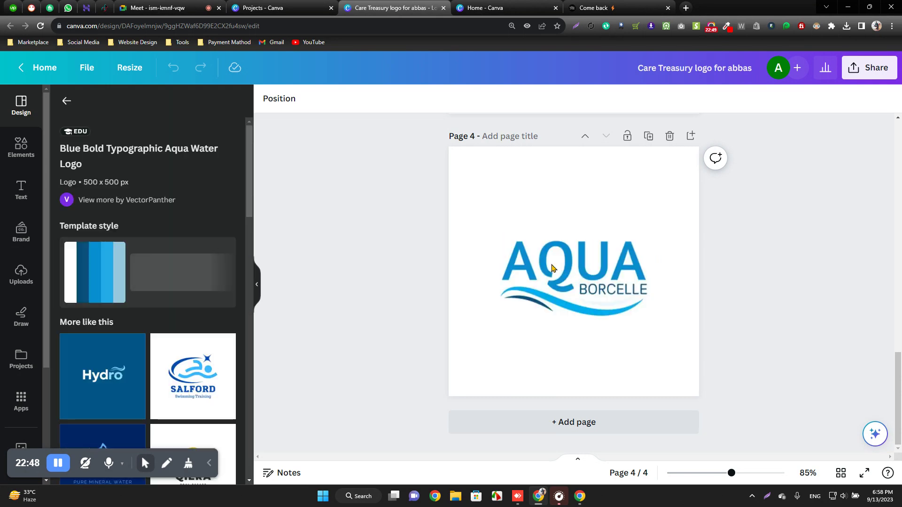
left_click(475, 256)
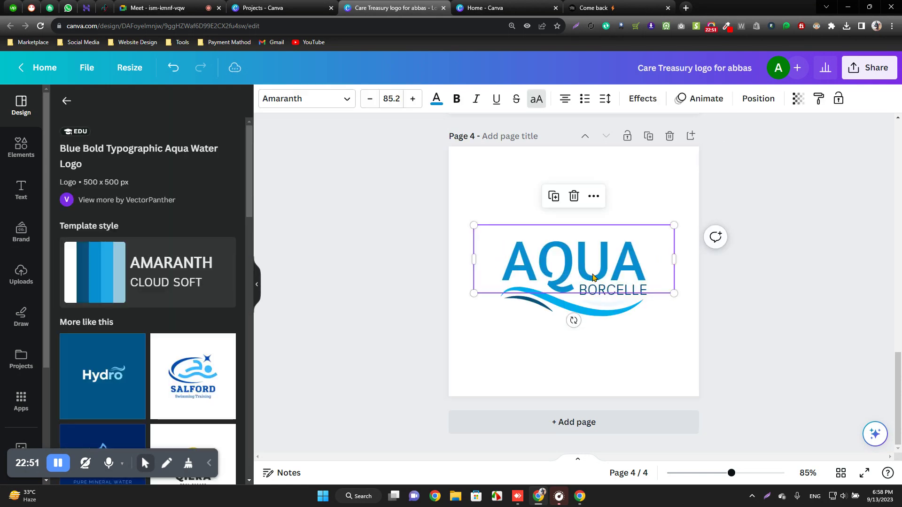
key("Delete")
left_click(602, 290)
key("Delete")
Move the wave graphic from page 4 to page 3 and enlarge it beneath the full width of the CaTy letters
left_click(598, 304)
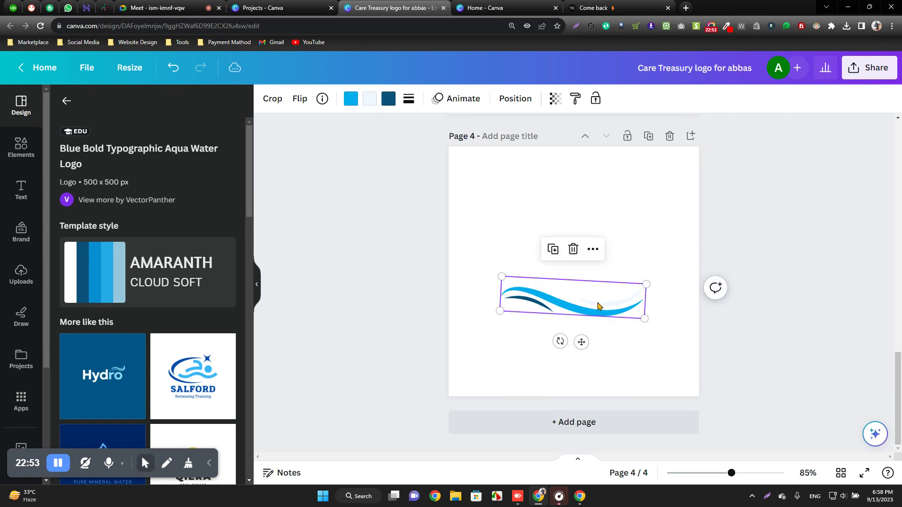
scroll(605, 342, "up", 3)
left_click_drag(598, 421, 572, 162)
left_click_drag(620, 312, 695, 326)
left_click_drag(644, 304, 640, 296)
Recolour the wave graphic on page 3, making the main wave orange #ff6100 and the two thinner strokes light blue
left_click(442, 102)
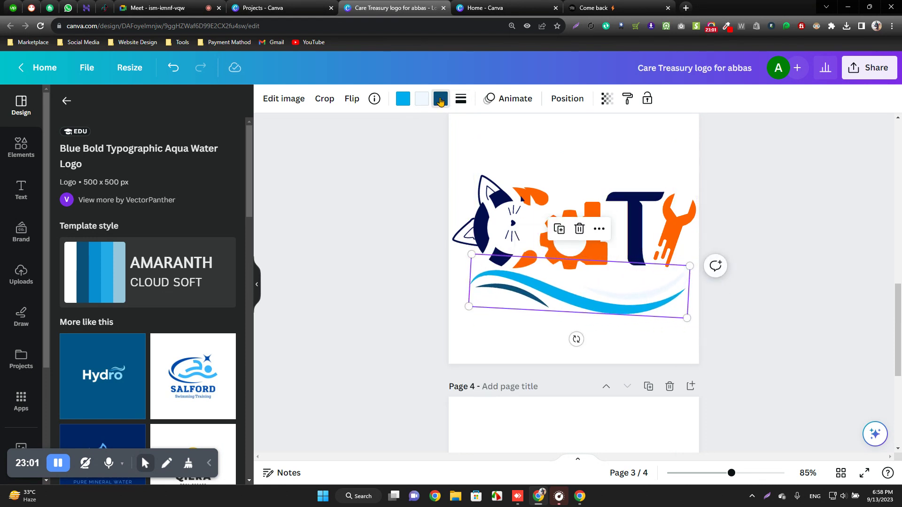
left_click(68, 200)
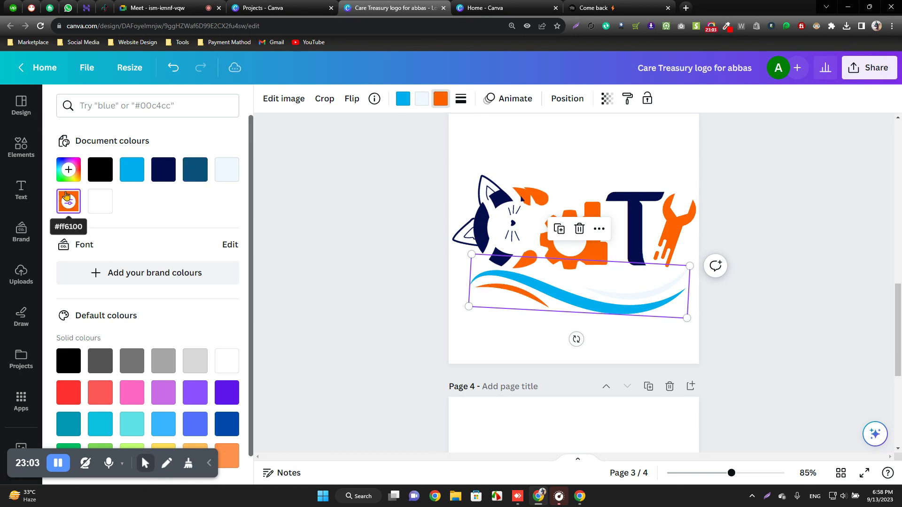
left_click(402, 99)
left_click(68, 202)
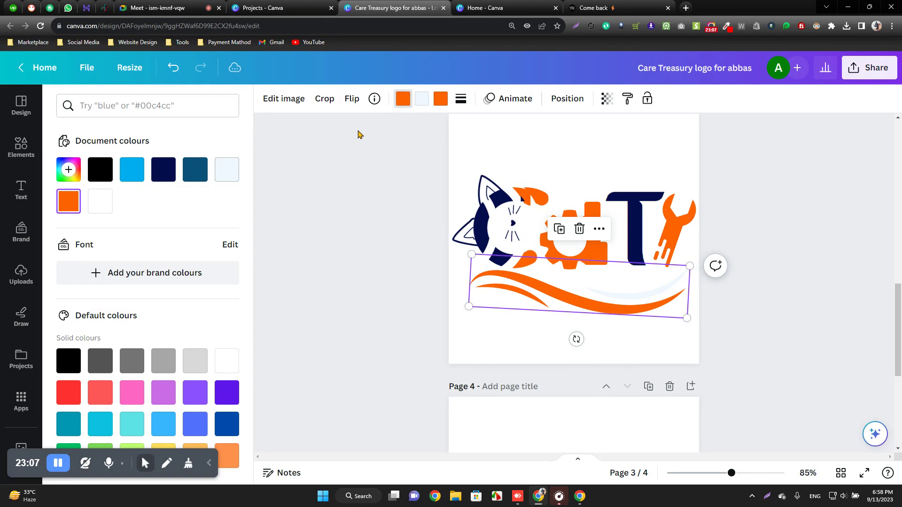
left_click(421, 104)
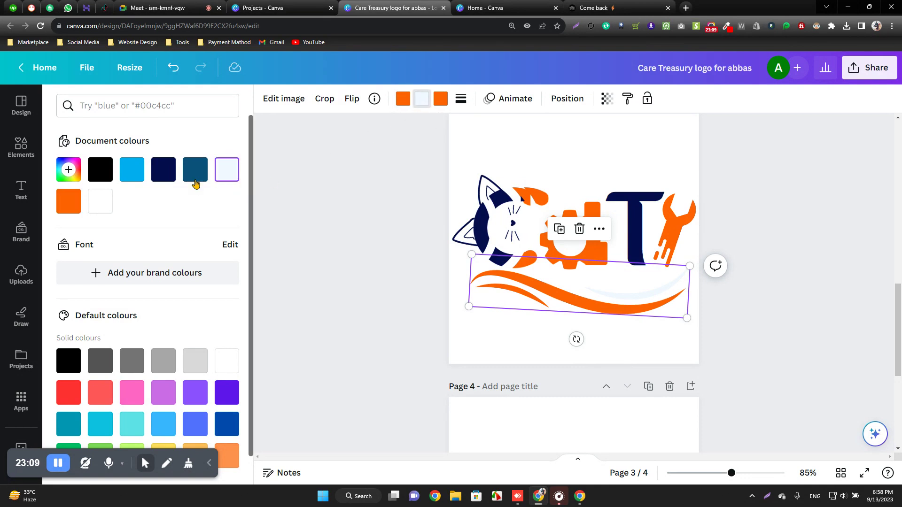
left_click(125, 172)
left_click(441, 98)
left_click(133, 168)
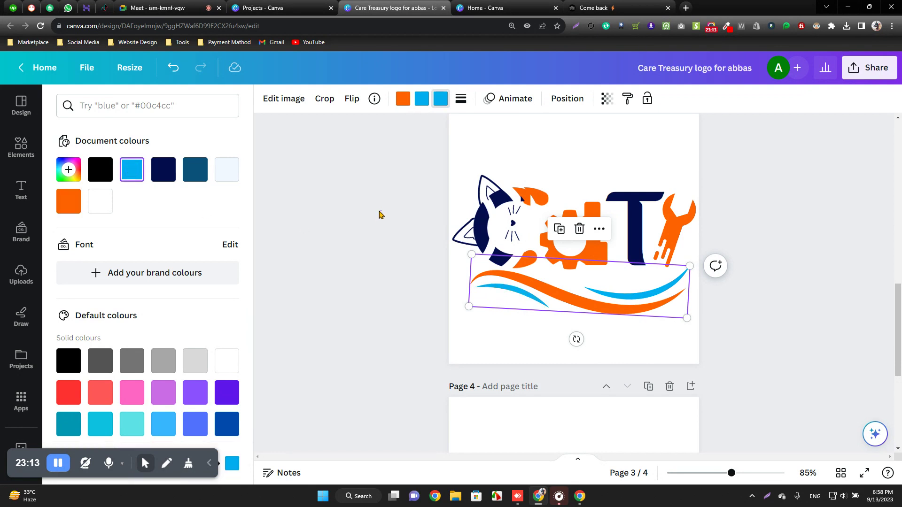
Delete the recoloured wave graphic from page 3
left_click(564, 309)
scroll(563, 310, "down", 5)
scroll(559, 315, "up", 5)
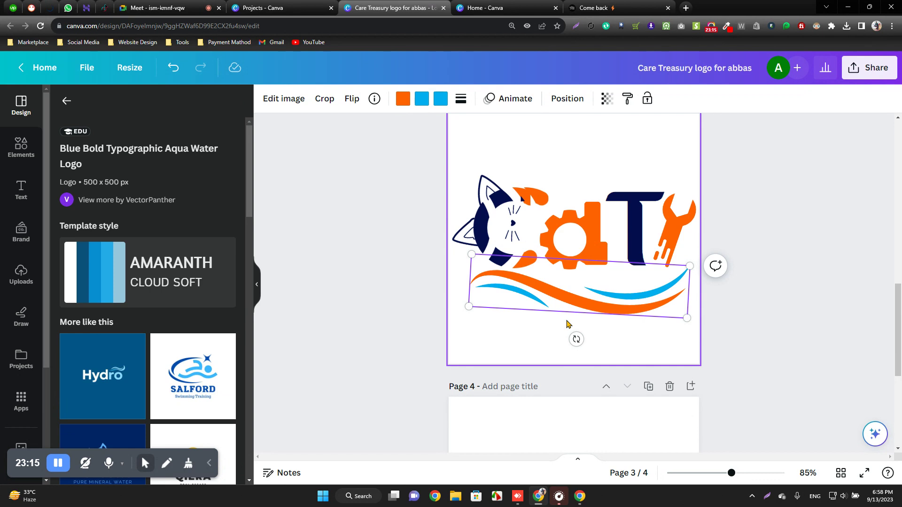
key("Delete")
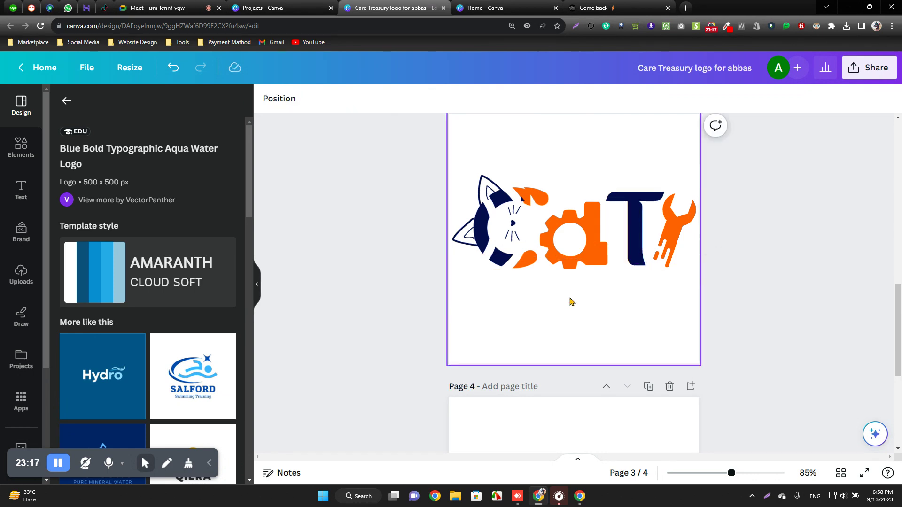
Undo the wave graphic's deletion, recolouring and placement and the Aqua template on page 4, and return to the first page
key("ctrl+z")
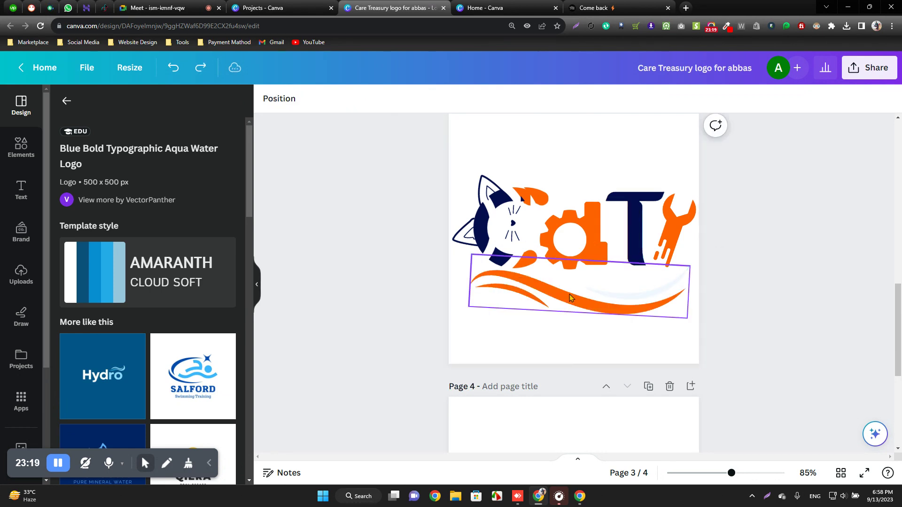
key("ctrl+z")
key("ctrl+z")
key("ctrl+z")
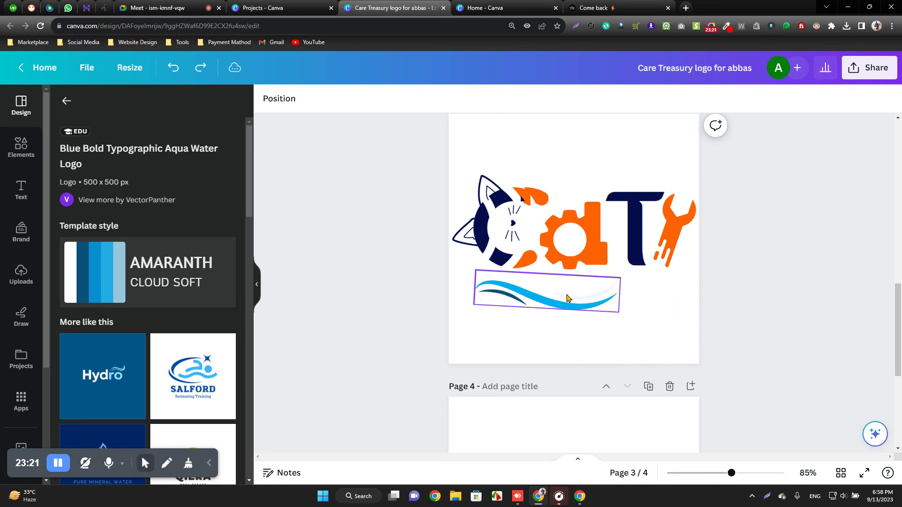
scroll(567, 299, "down", 1)
scroll(567, 300, "down", 4)
key("ctrl+z")
key("ctrl+z")
key("ctrl+z")
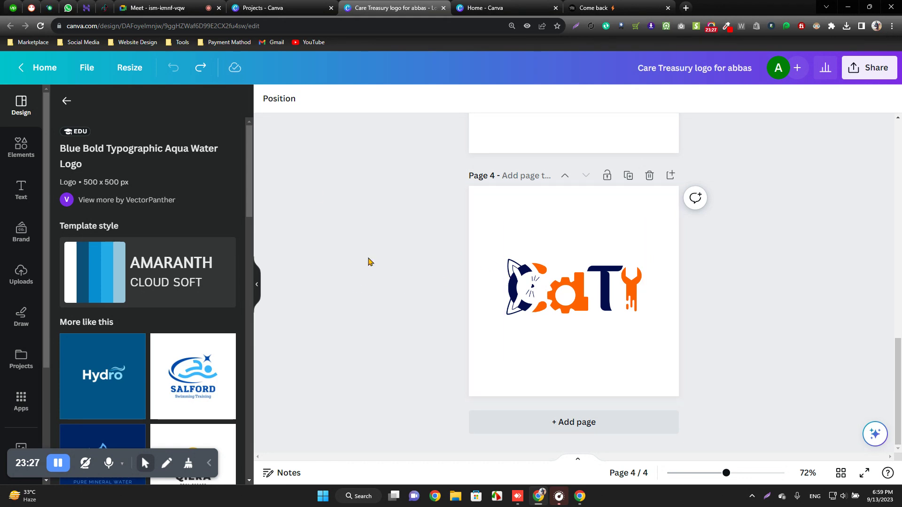
scroll(470, 266, "up", 10)
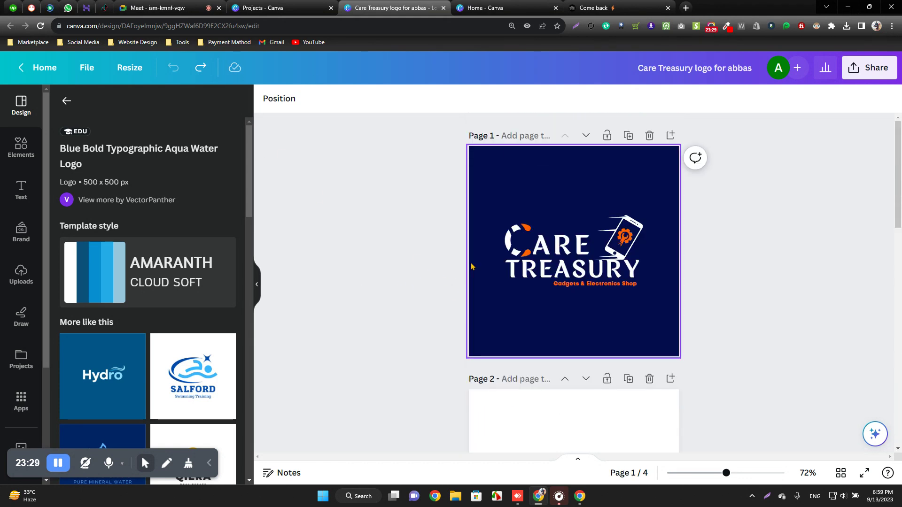
Return to Projects, replace the "N logo" search with "online" to view its template suggestions, and clear the search
key("ctrl+shift+Tab")
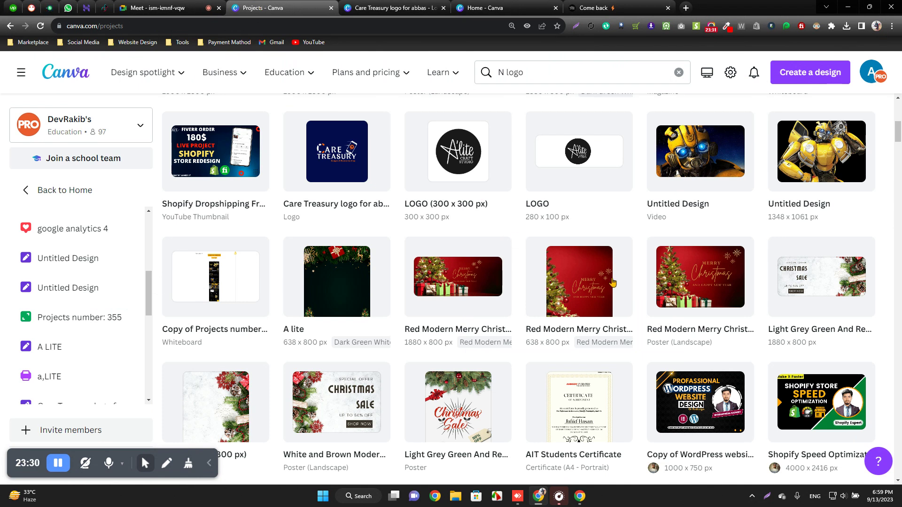
left_click(502, 73)
left_click_drag(504, 71, 522, 74)
key("ctrl+alt+shift+Left")
key("ctrl+a")
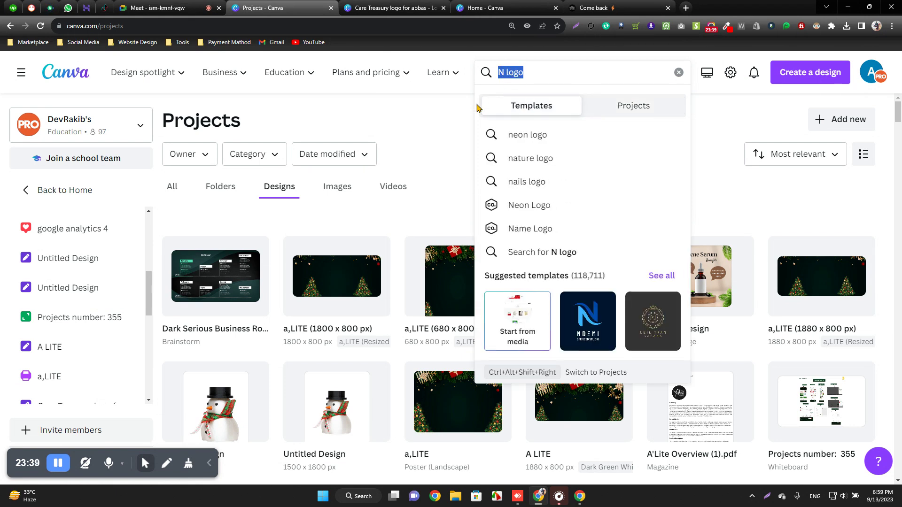
type("onlin")
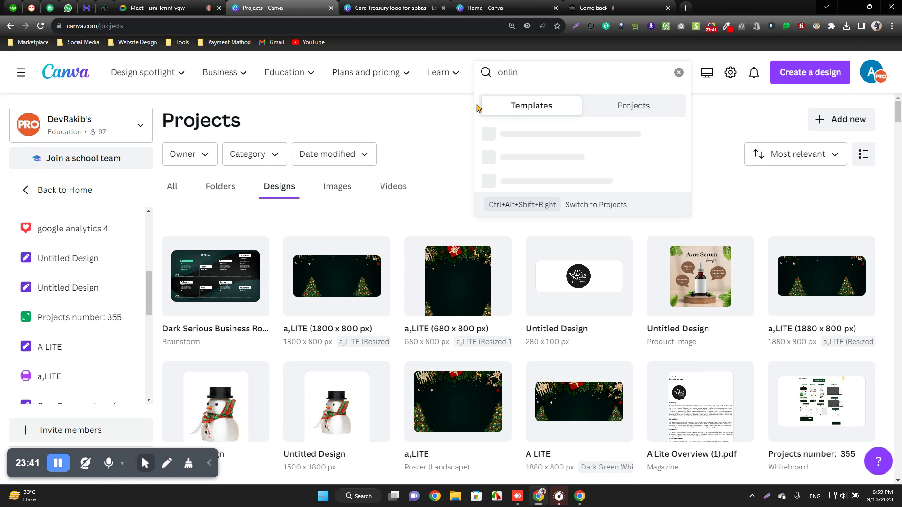
type("e")
double_click(515, 74)
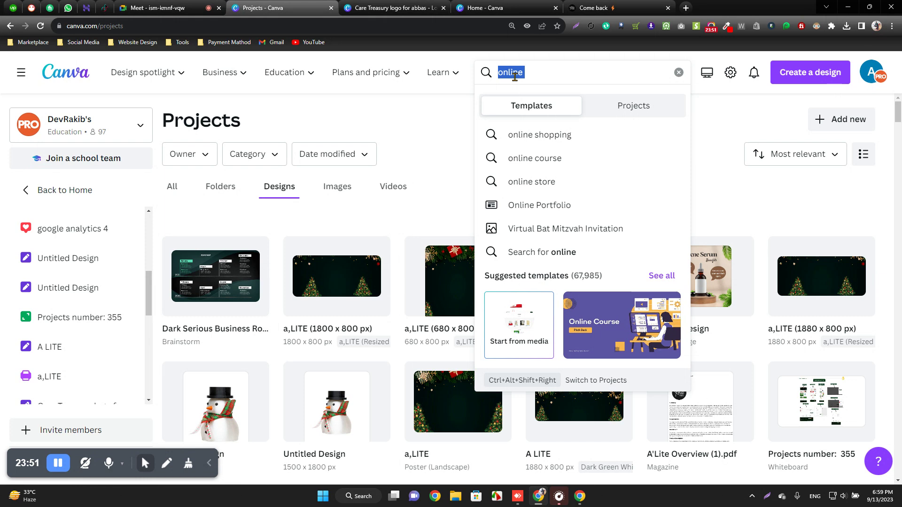
key("BackSpace")
left_click(433, 137)
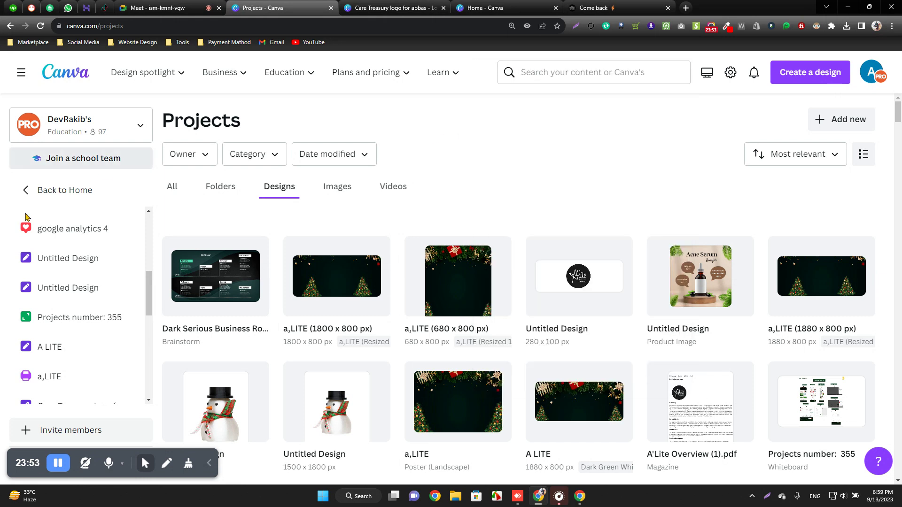
Look over the designs in Projects and open the name of the a,LITE (680 x 800 px) design for editing
scroll(540, 212, "down", 5)
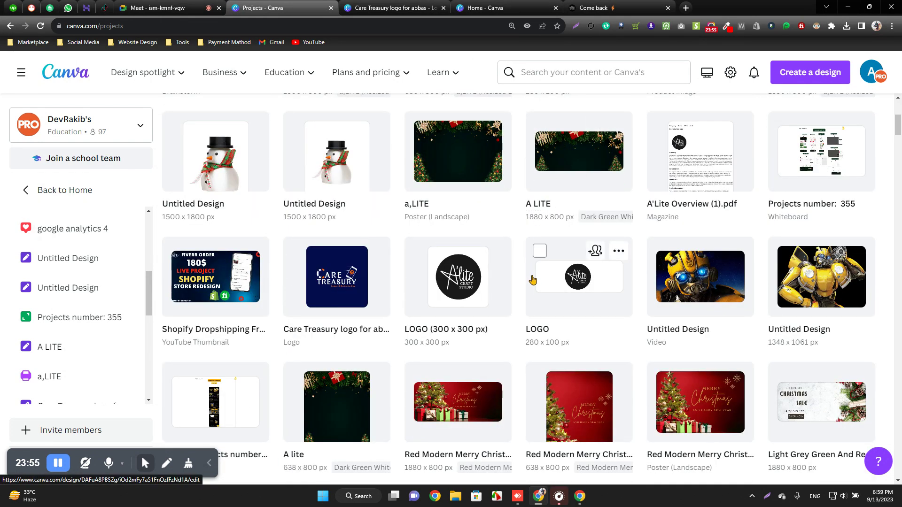
scroll(532, 281, "up", 5)
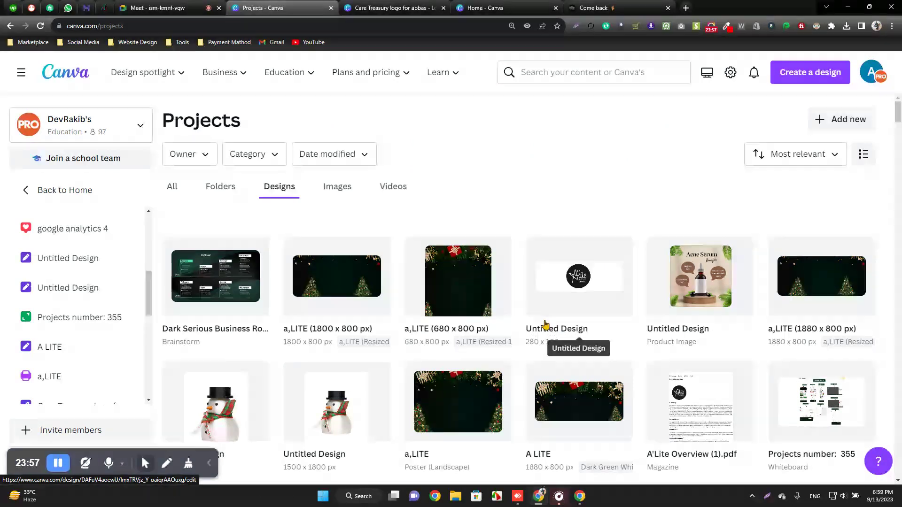
scroll(540, 322, "down", 3)
scroll(506, 324, "up", 3)
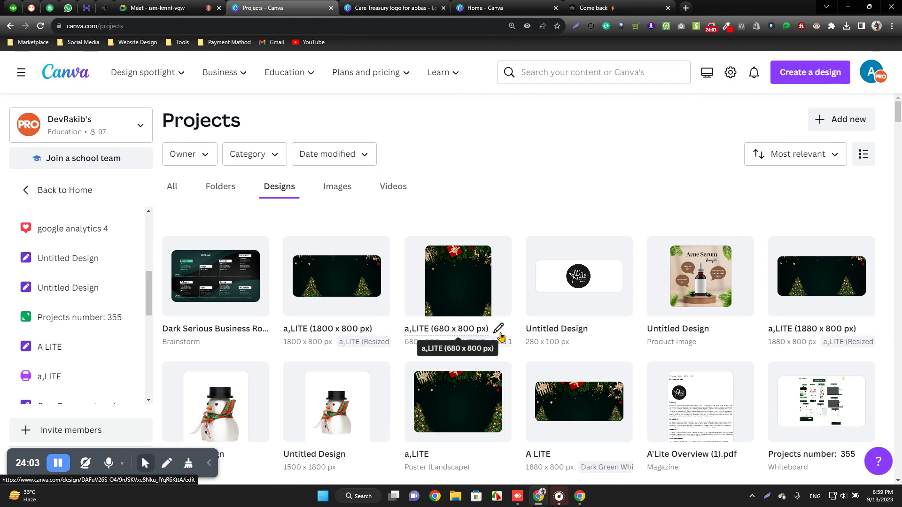
left_click(499, 330)
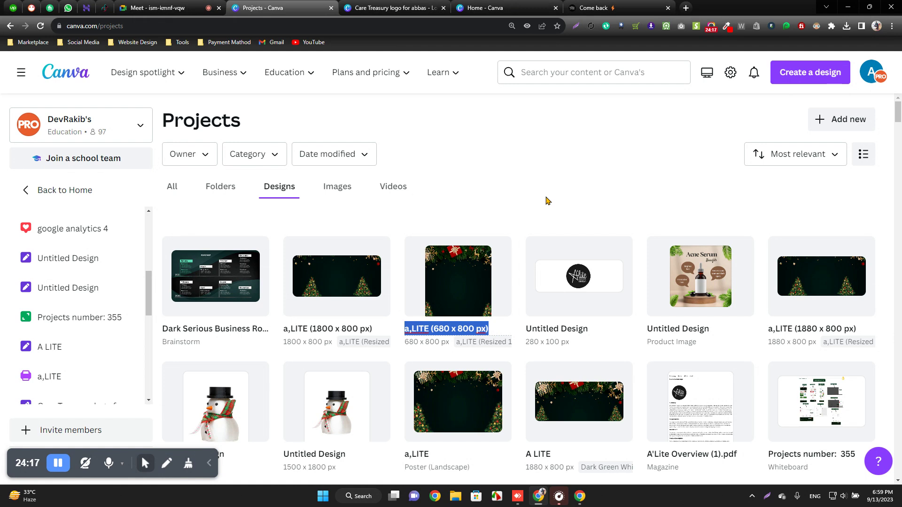
Find the AIT Students Certificate among the designs in Projects and open it to examine the certificate
scroll(549, 195, "down", 5)
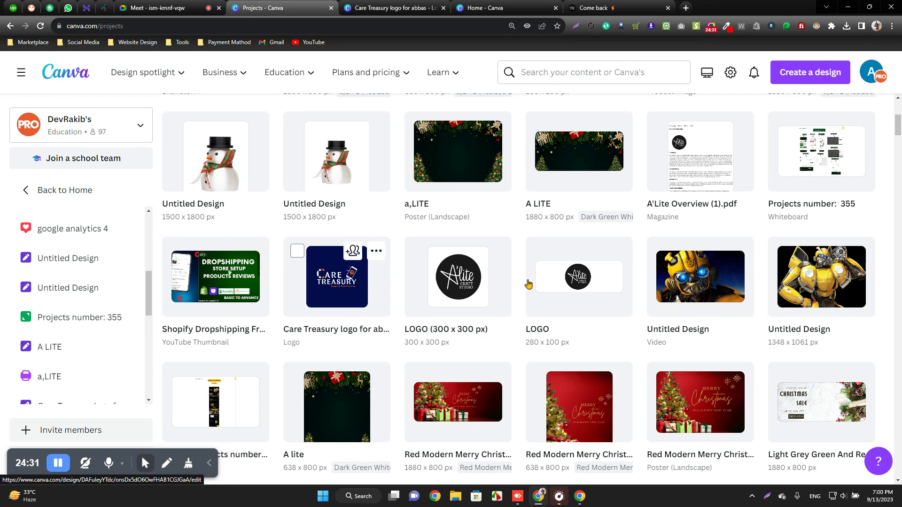
scroll(547, 307, "down", 1)
scroll(547, 307, "down", 7)
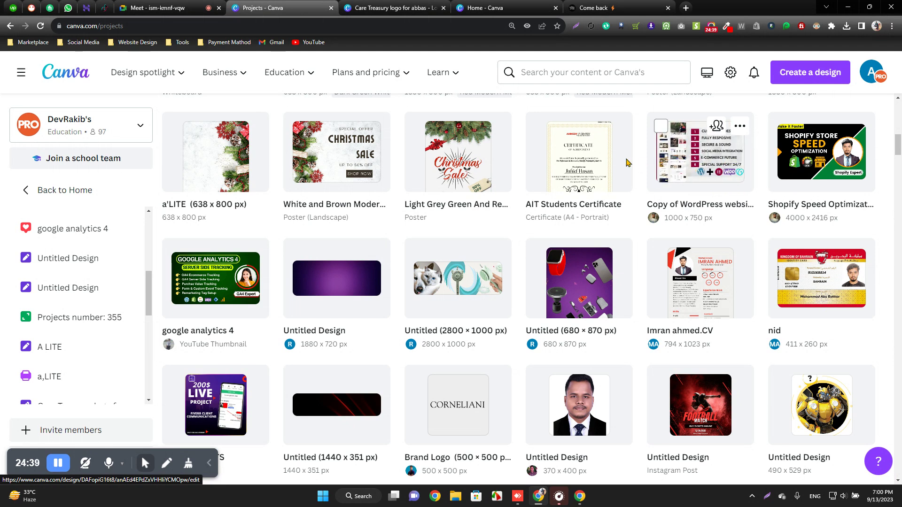
left_click(595, 157)
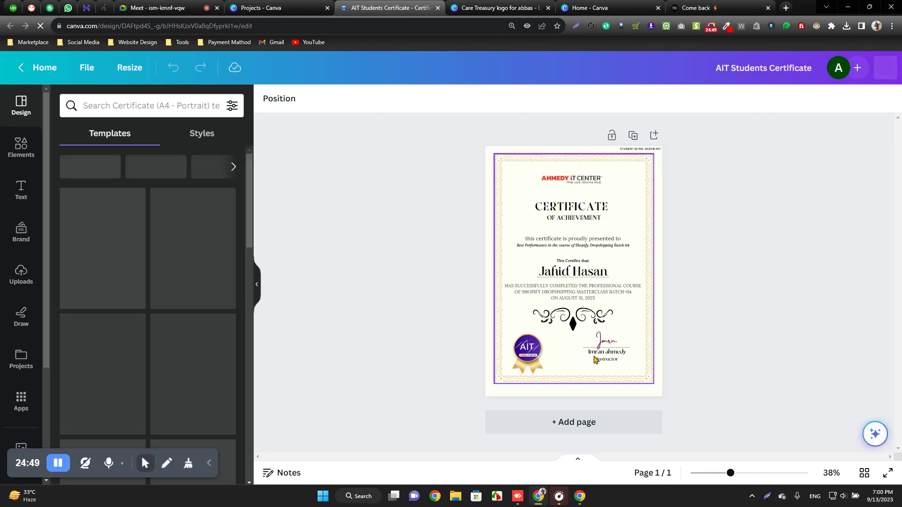
mouse_move(706, 473)
left_mouse_down()
mouse_move(723, 478)
mouse_move(708, 478)
left_mouse_up()
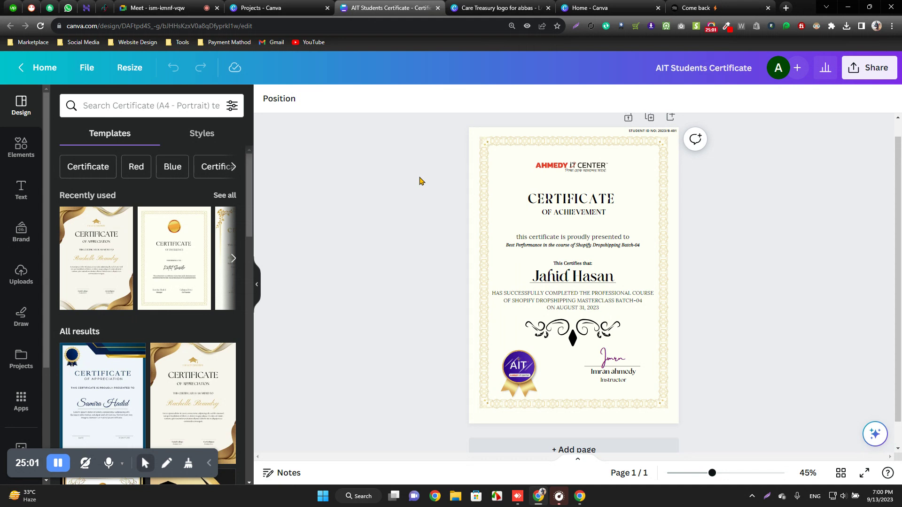
Return to Projects, find the nid design (411 x 260 px) and open it for editing
left_click(277, 8)
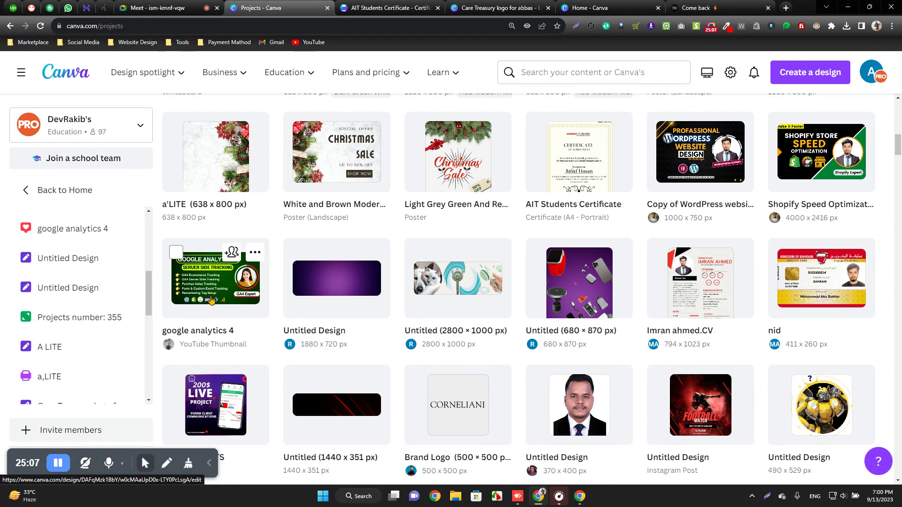
scroll(648, 283, "down", 3)
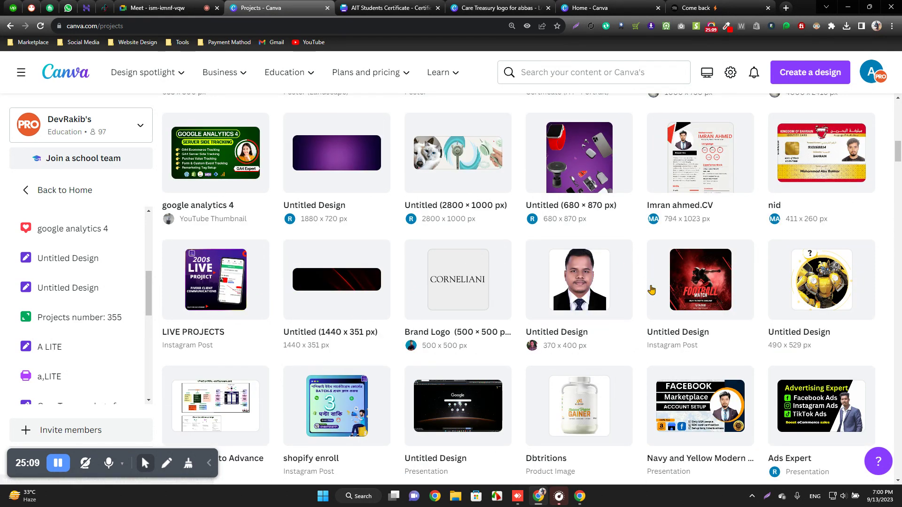
mouse_move(798, 162)
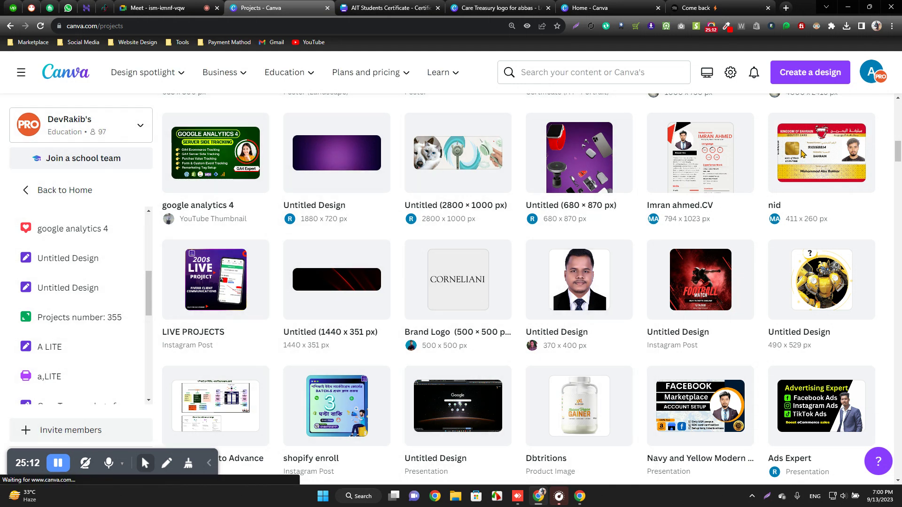
left_click(802, 158)
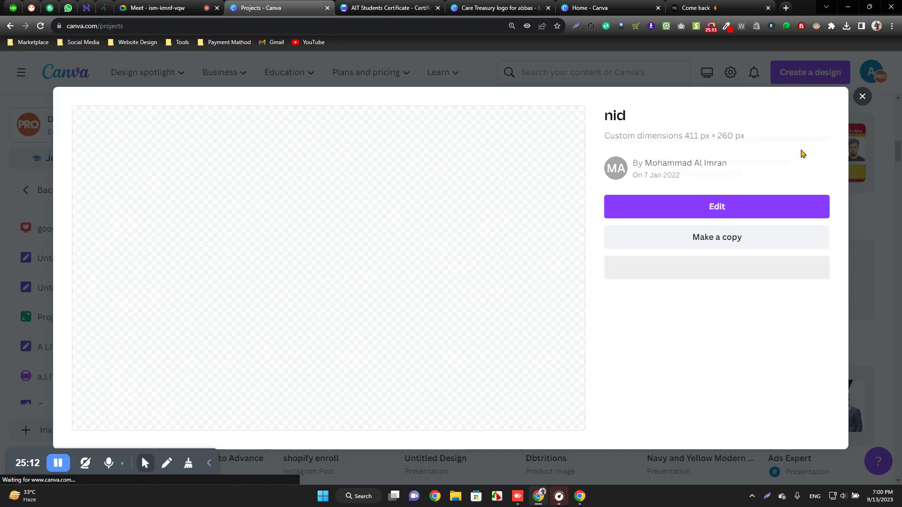
left_click(715, 207)
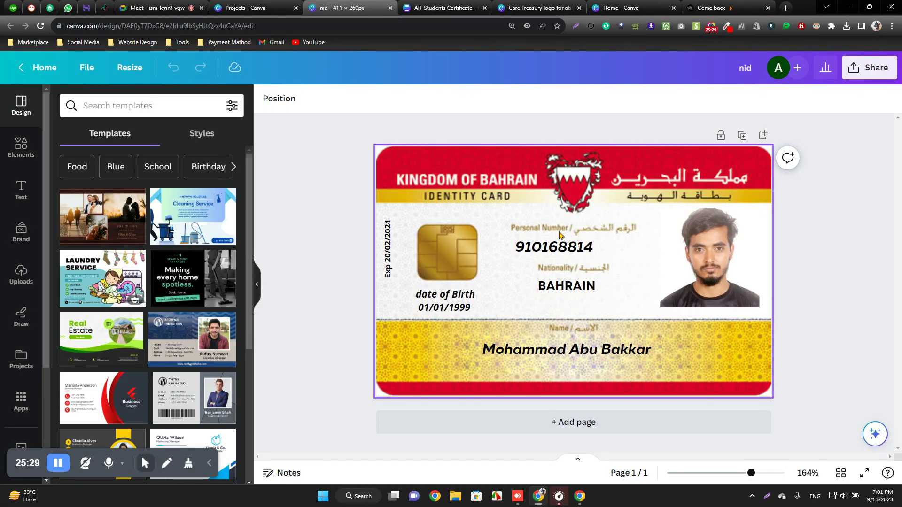
Select the photo, the date of birth text and the expiry text on the identity card in turn to examine them, leaving nothing selected
left_click(705, 272)
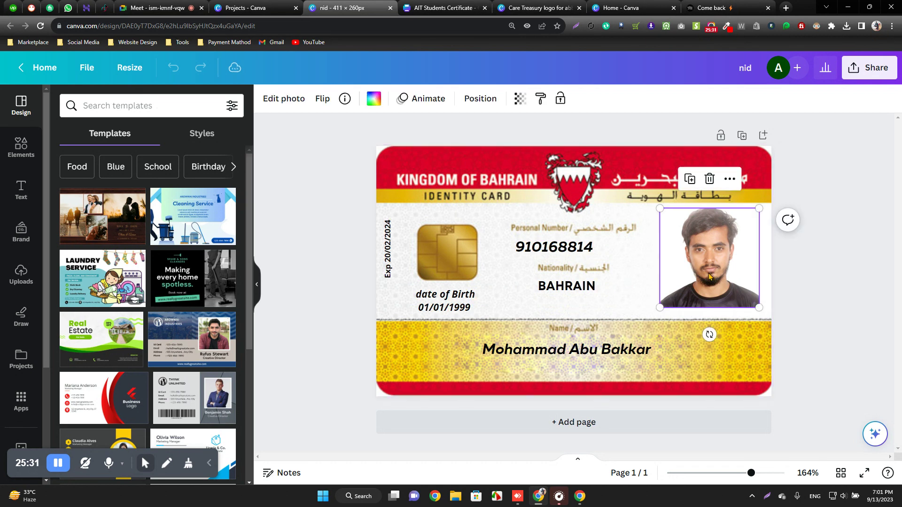
left_click(447, 303)
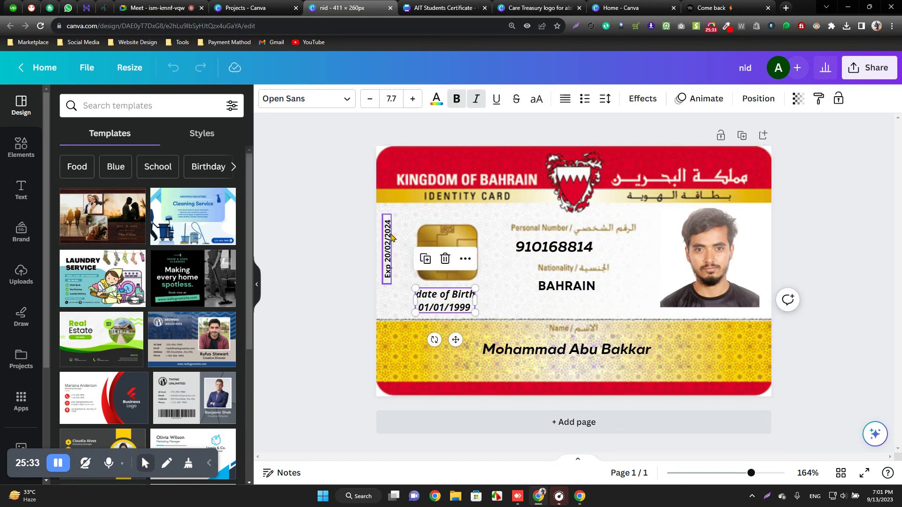
left_click(390, 241)
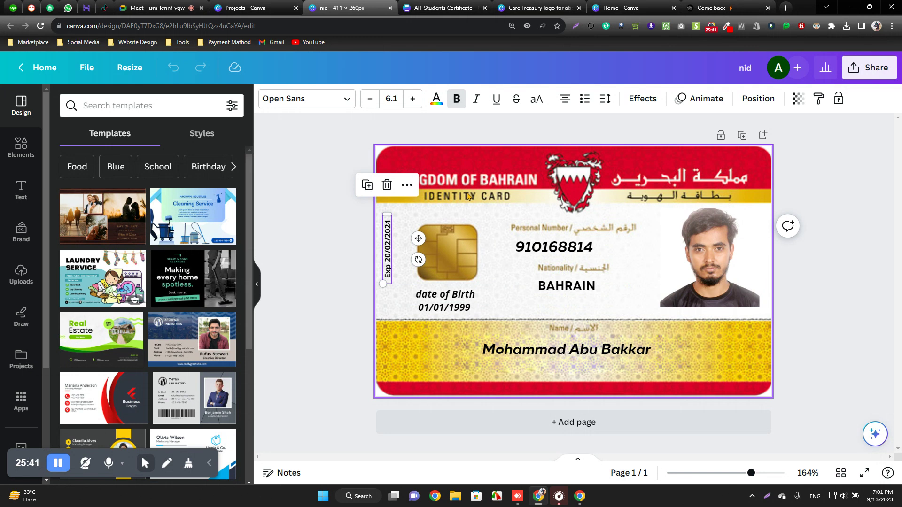
left_click(323, 205)
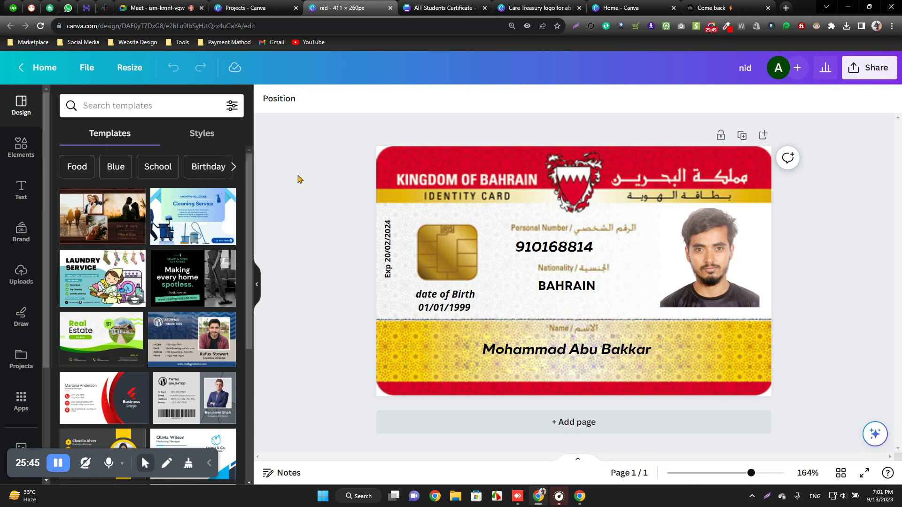
Close the nid design and its preview to get back to the Projects list
left_click(282, 8)
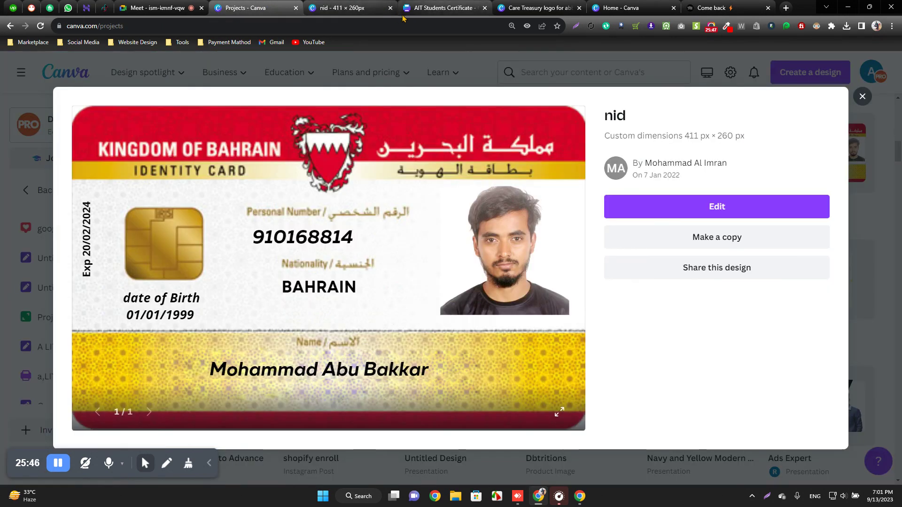
left_click(391, 8)
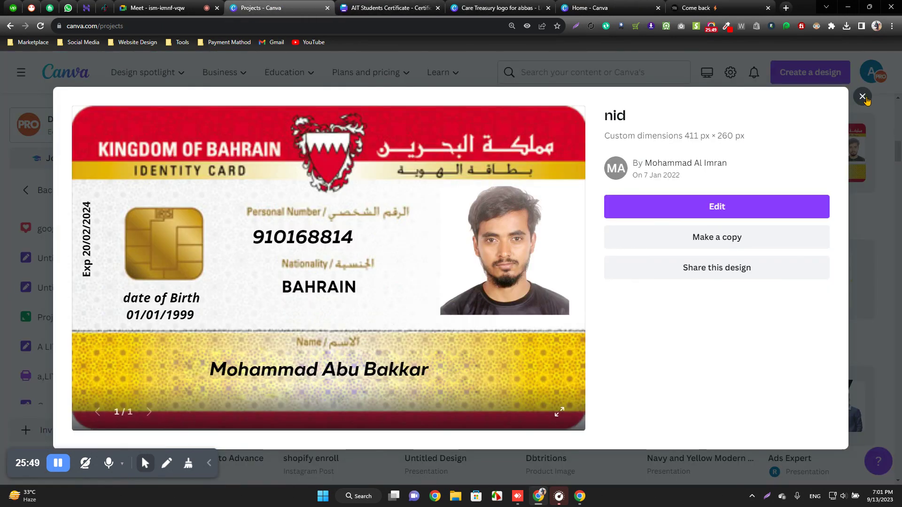
left_click(868, 99)
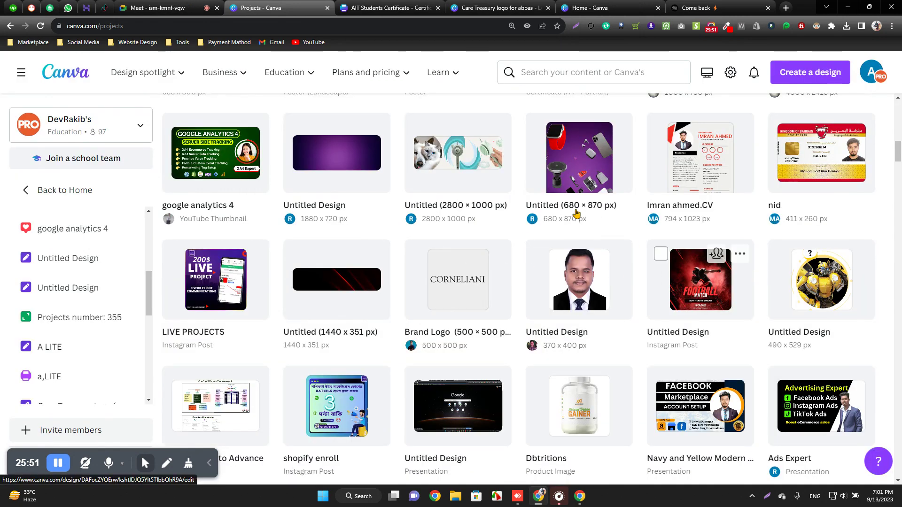
Open the CV design (794 x 1023 px) from Projects for editing and examine its layout
left_click(691, 161)
left_click(606, 210)
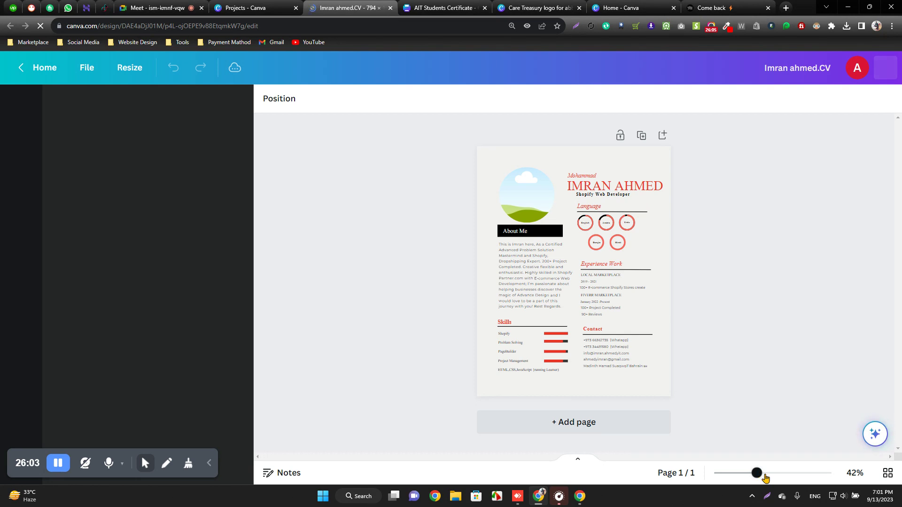
left_click_drag(766, 475, 711, 473)
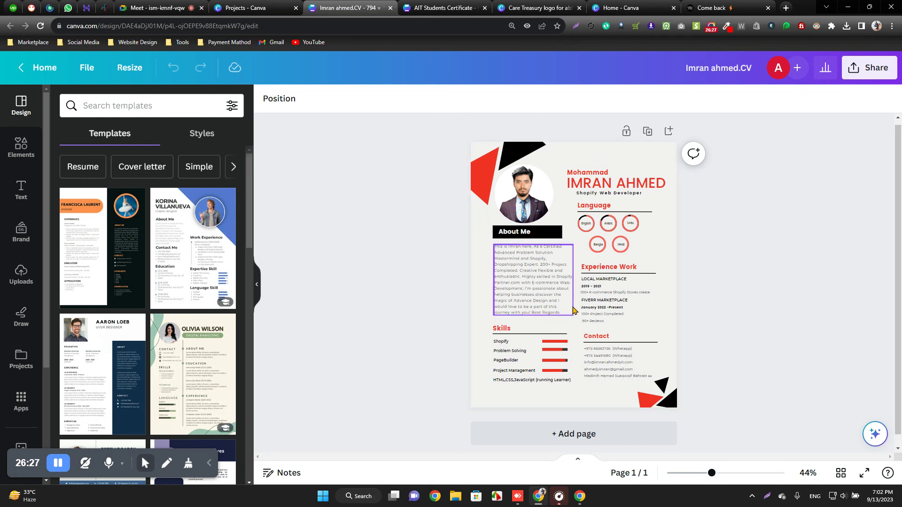
Close the CV design and its preview and look over the neighbouring designs in Projects
left_click(390, 8)
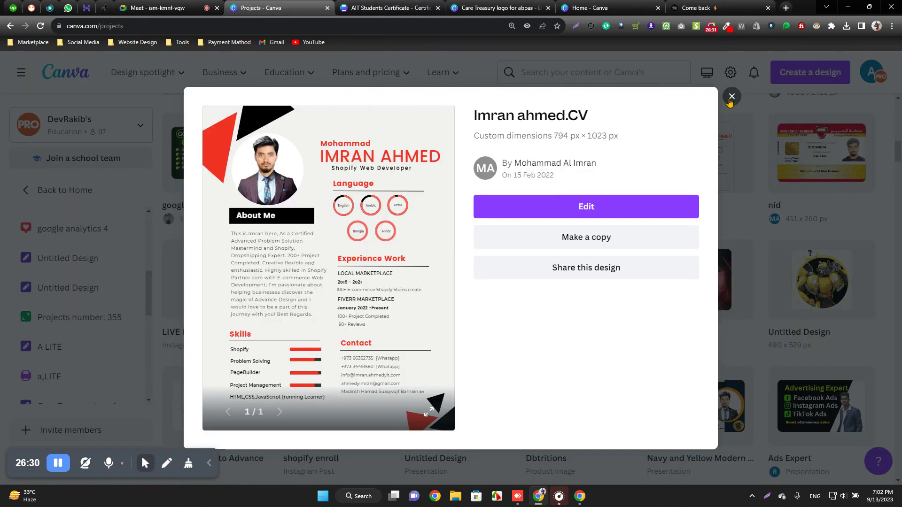
left_click(731, 97)
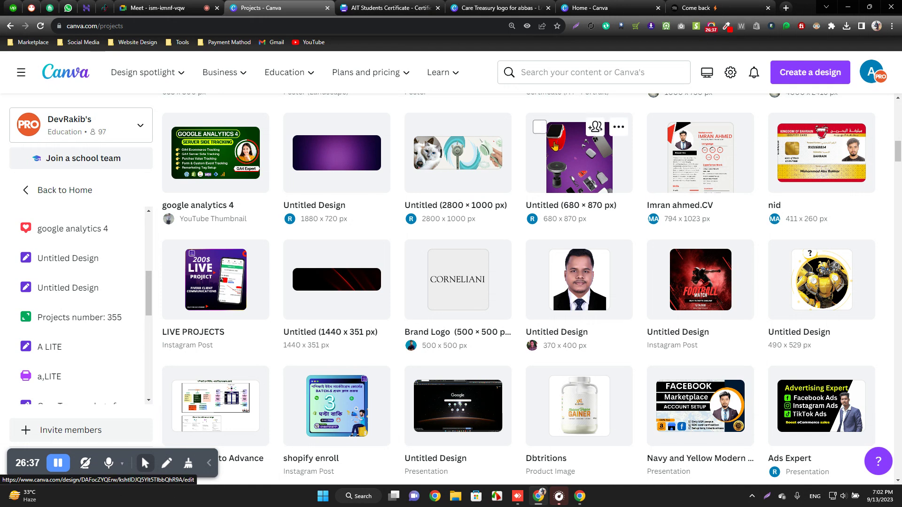
scroll(541, 235, "up", 3)
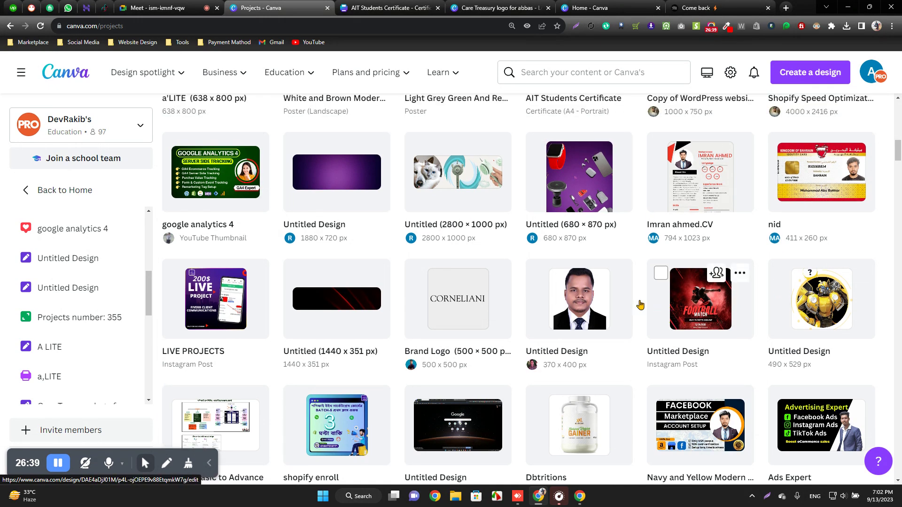
scroll(533, 318, "down", 3)
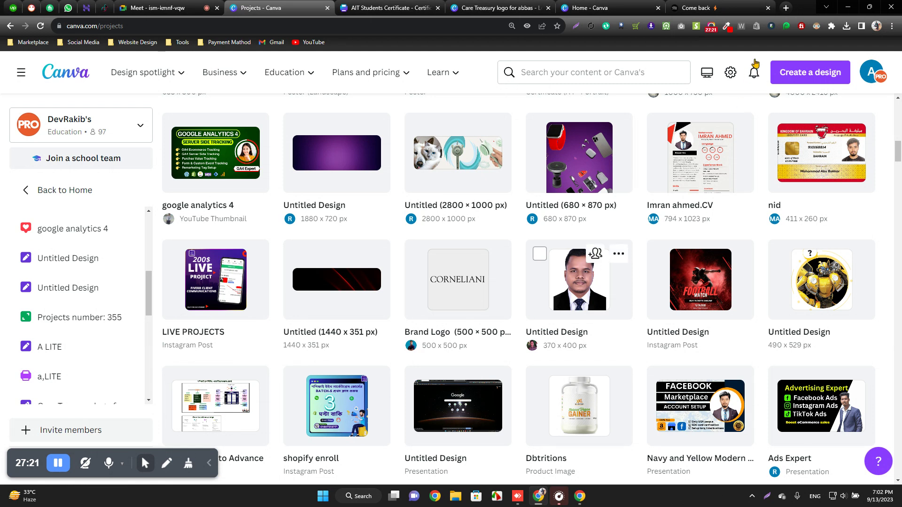
left_click(786, 8)
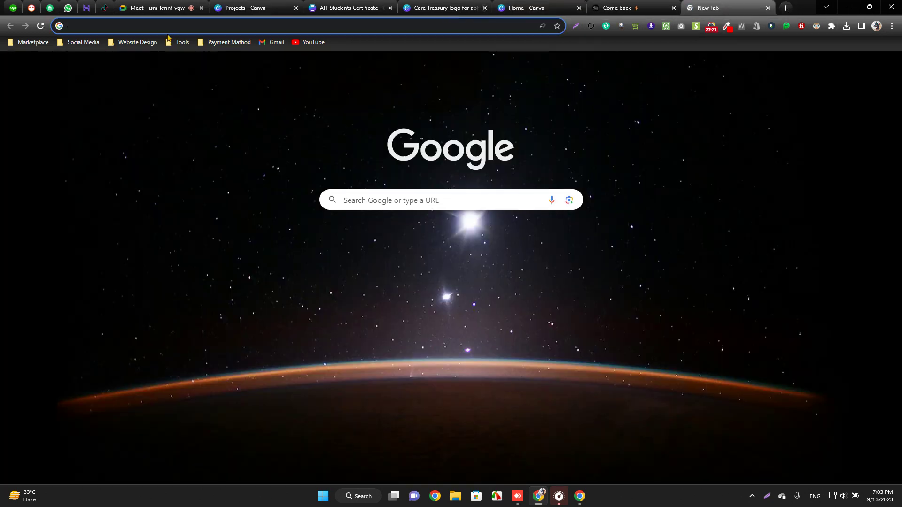
left_click(406, 193)
type("sj")
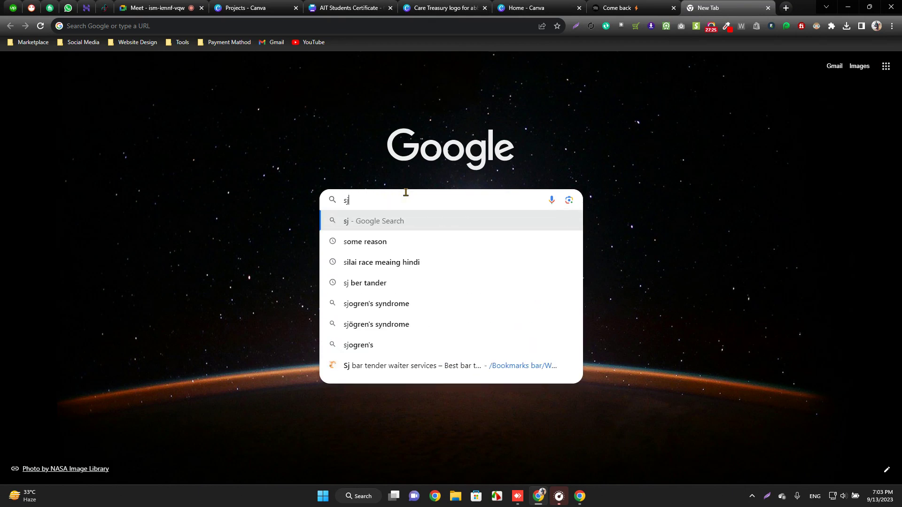
type("sah")
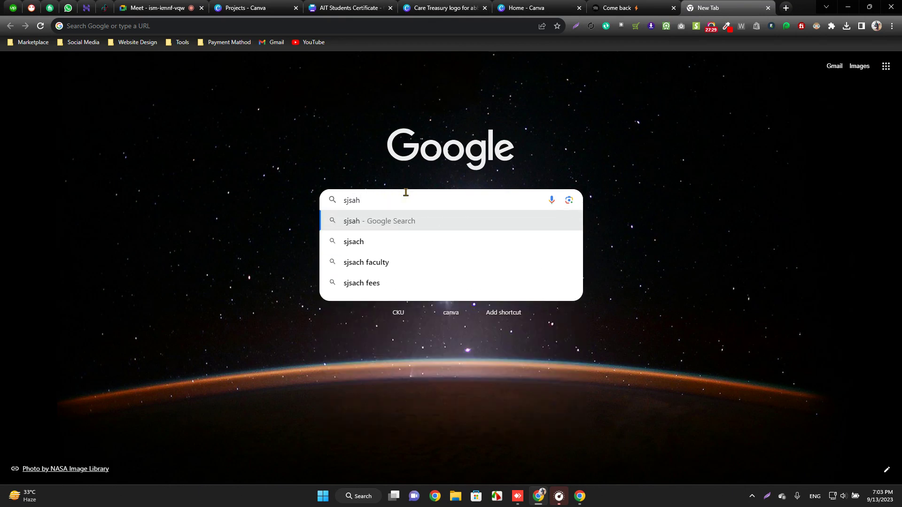
key("ctrl+a")
key("BackSpace")
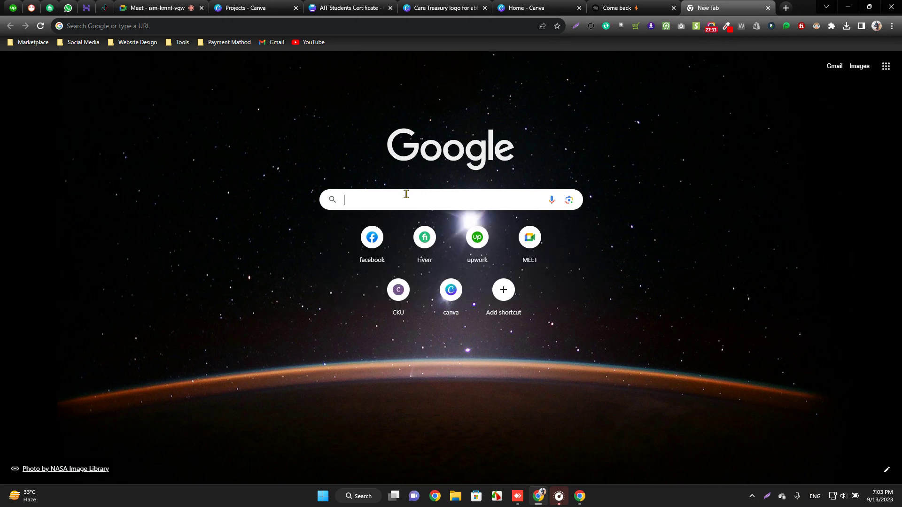
left_click(193, 5)
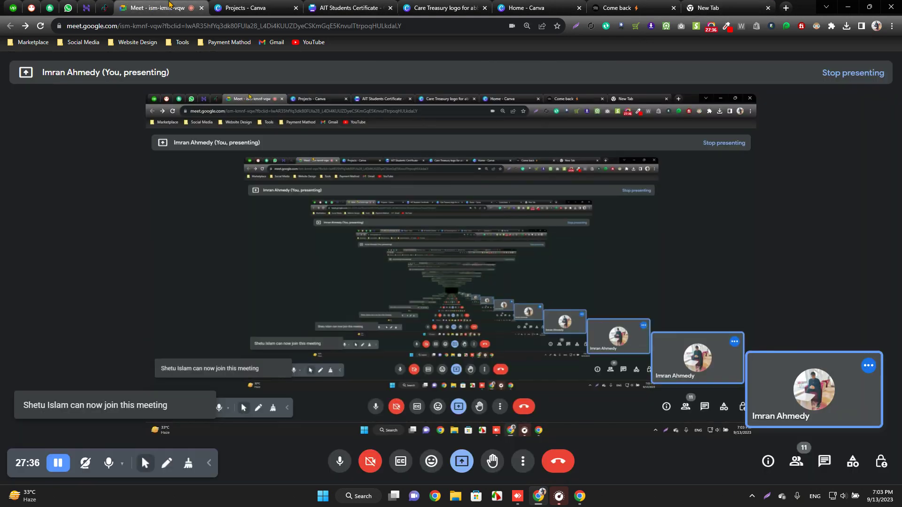
left_click(244, 7)
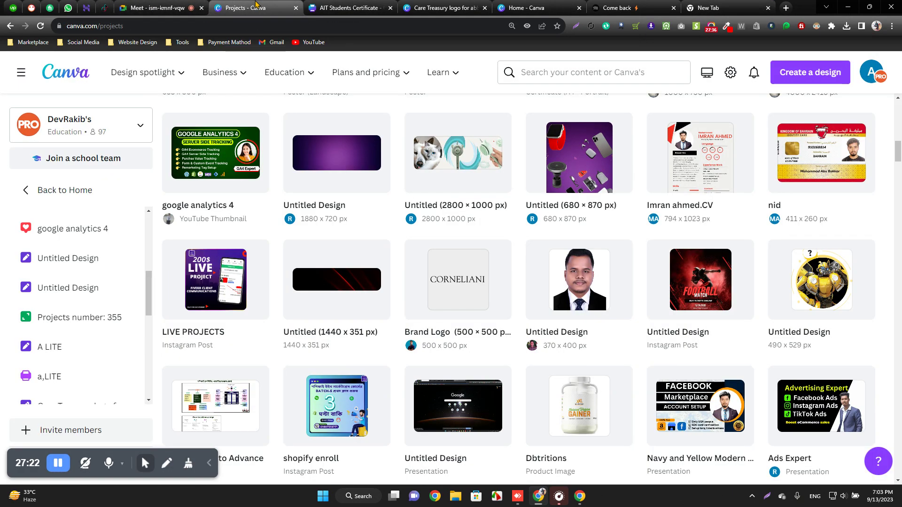
left_click(742, 6)
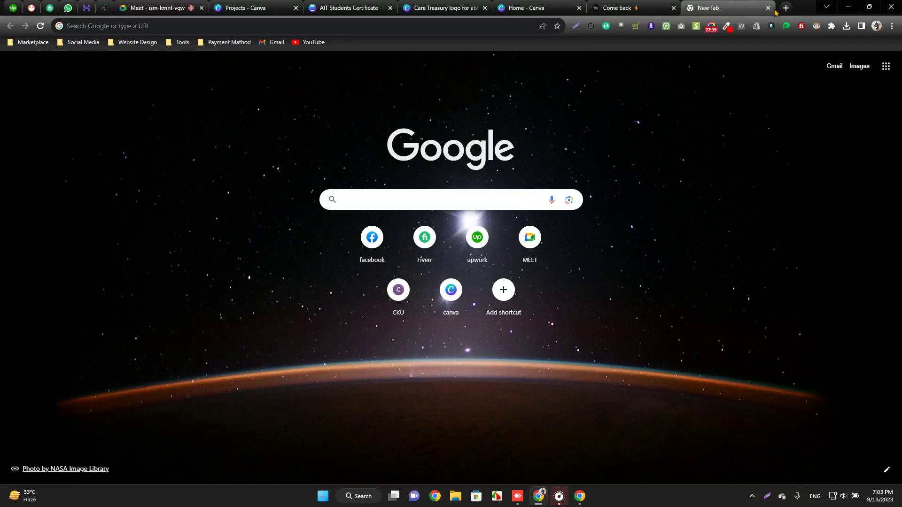
left_click(767, 8)
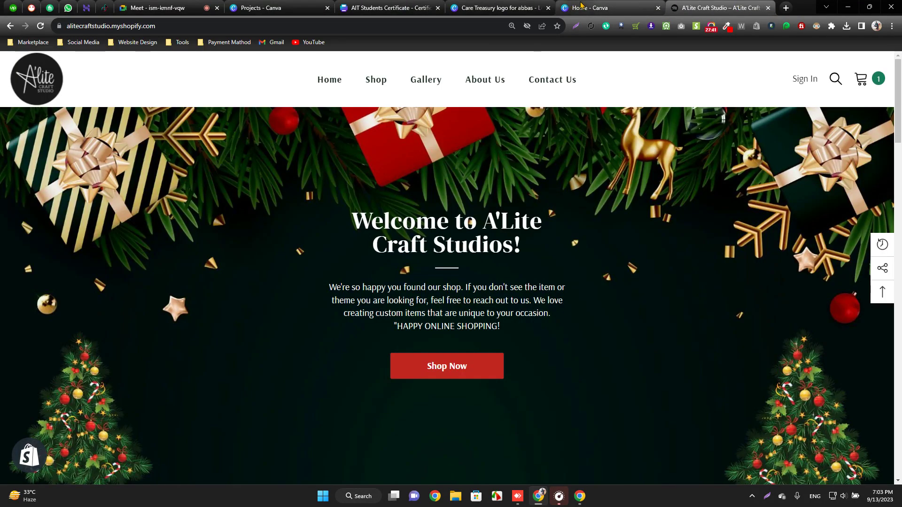
Close the A'Lite Craft Studio store page and return to the Projects list in Canva
left_click(769, 8)
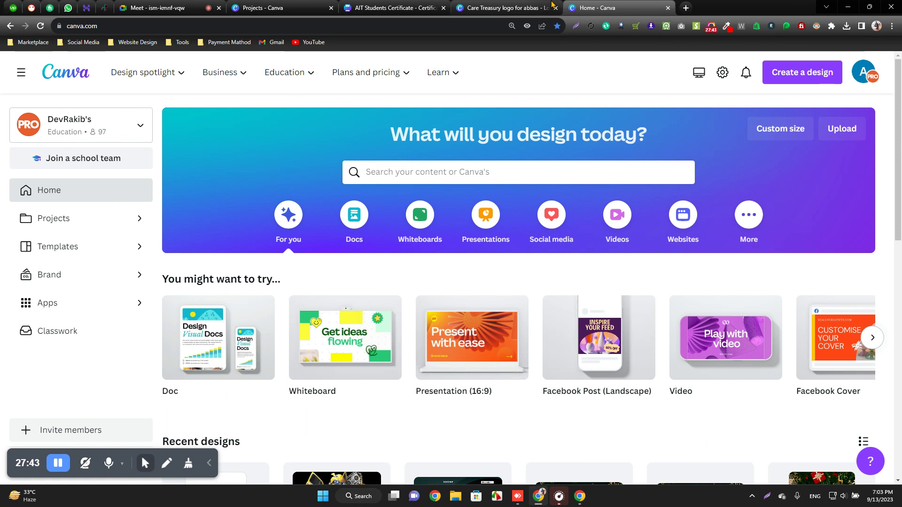
left_click(503, 7)
left_click(398, 3)
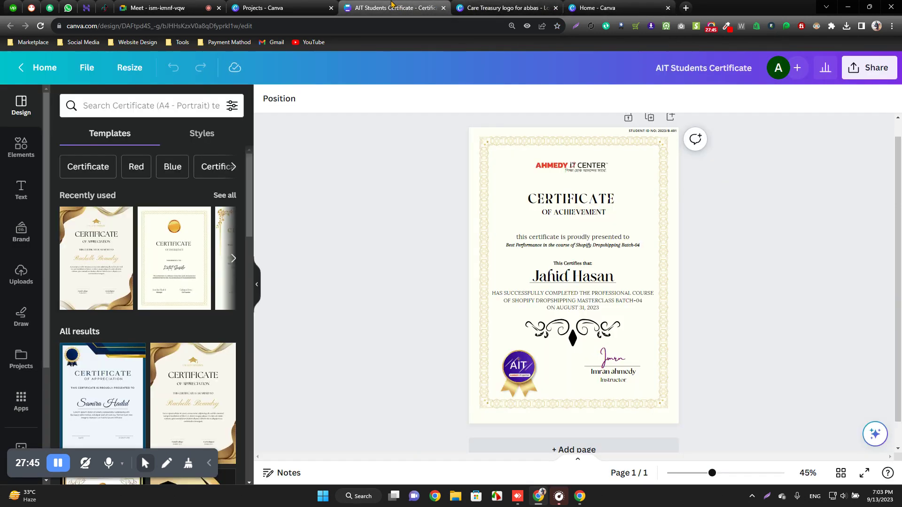
left_click(286, 6)
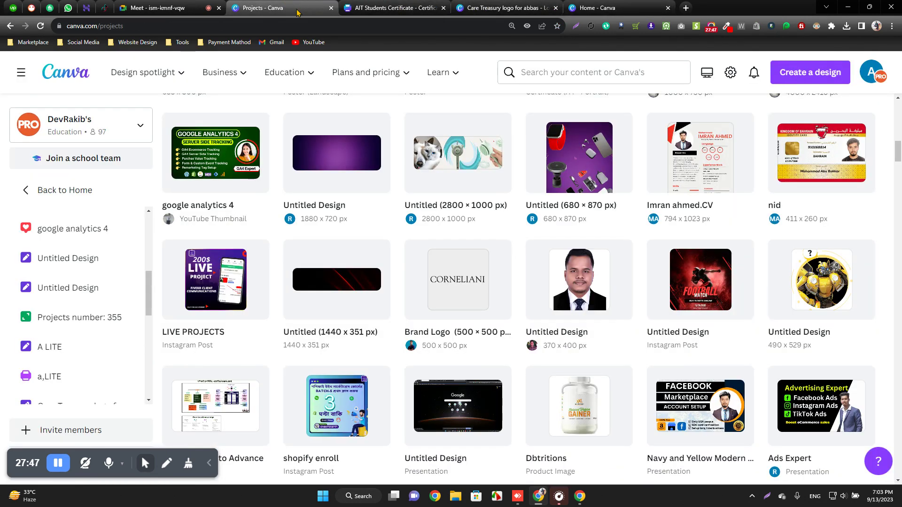
Look through the finished designs in Projects, from the Care Treasury logo down to the hydro tech logos
scroll(491, 329, "down", 3)
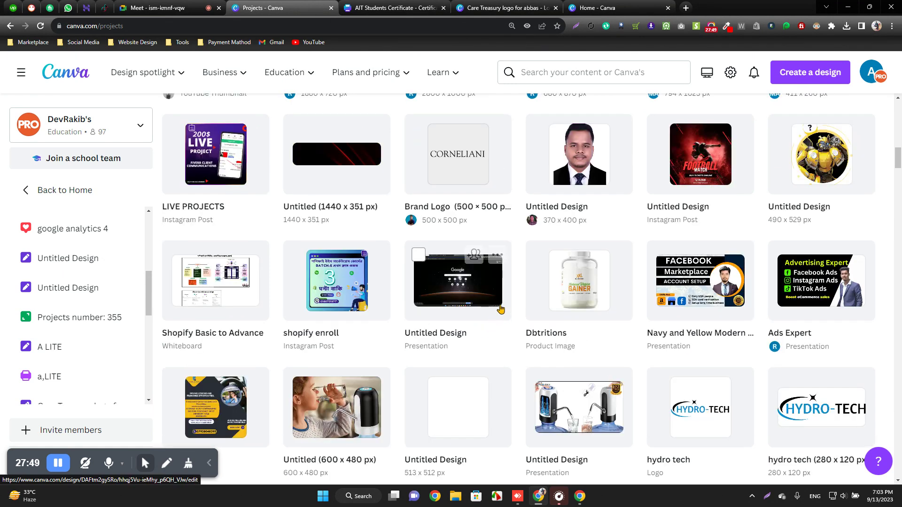
left_click(87, 7)
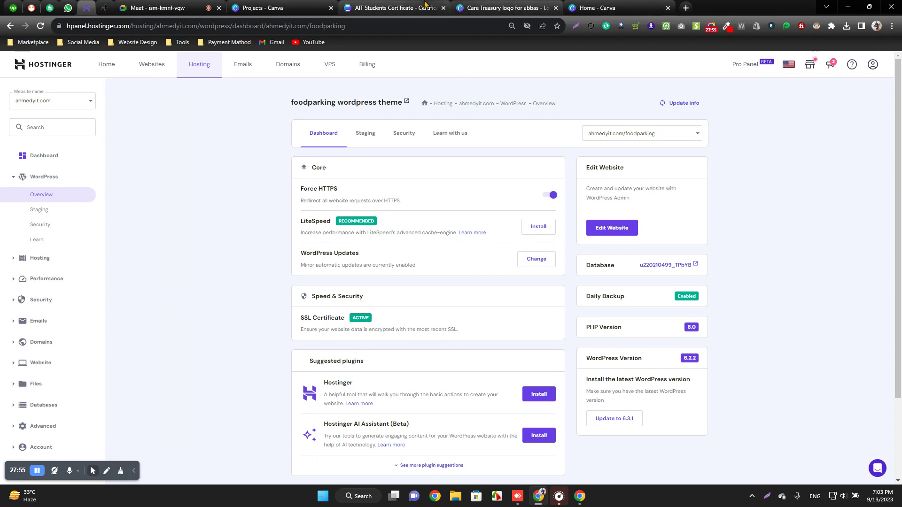
left_click(395, 6)
left_click(306, 9)
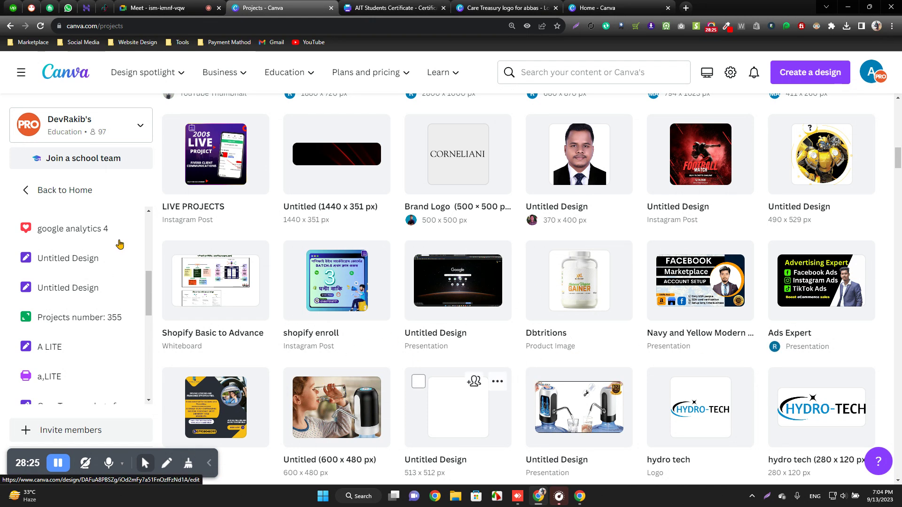
scroll(479, 362, "up", 5)
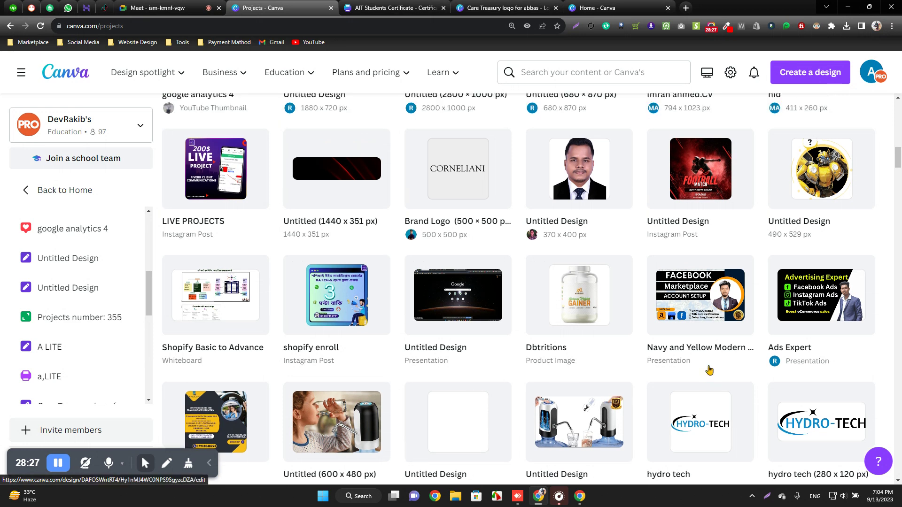
scroll(479, 361, "up", 5)
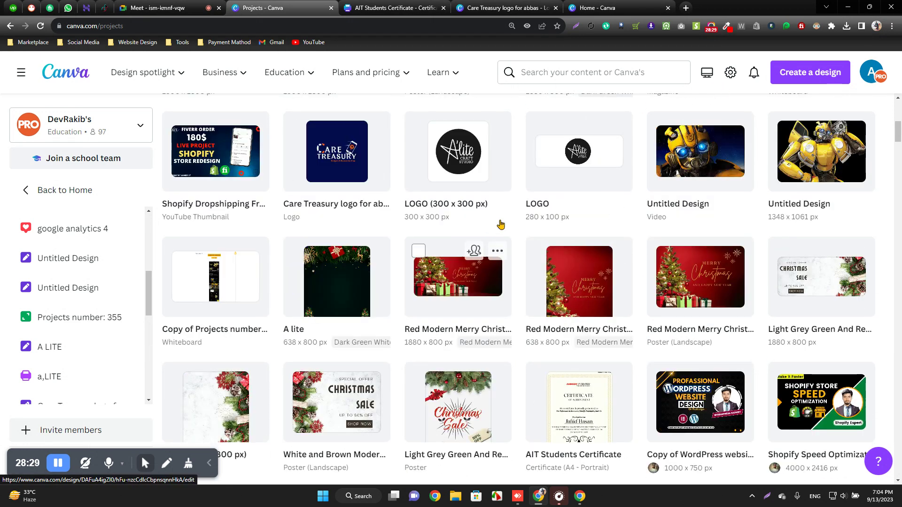
scroll(328, 201, "up", 6)
scroll(664, 272, "down", 8)
scroll(664, 272, "down", 12)
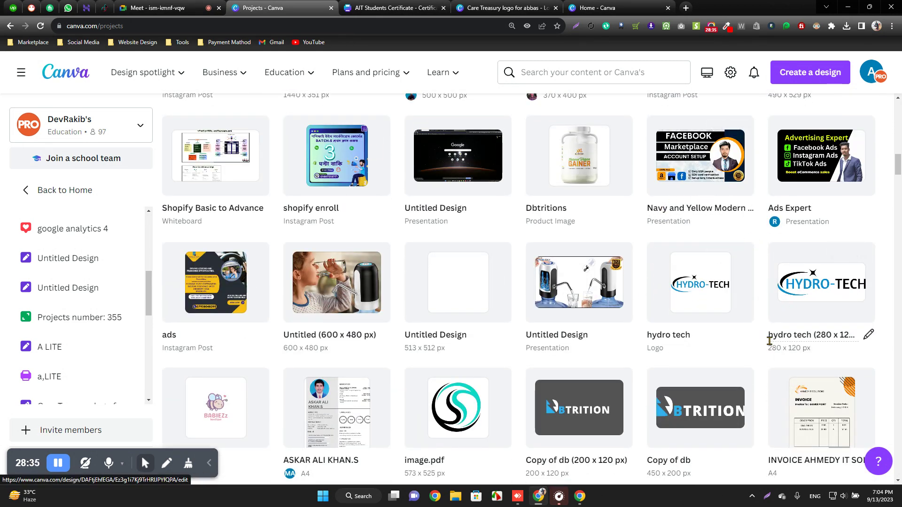
Find the Facebook Ads design (732 x 340 px) in Projects and open it for editing
scroll(765, 318, "down", 3)
scroll(762, 315, "down", 3)
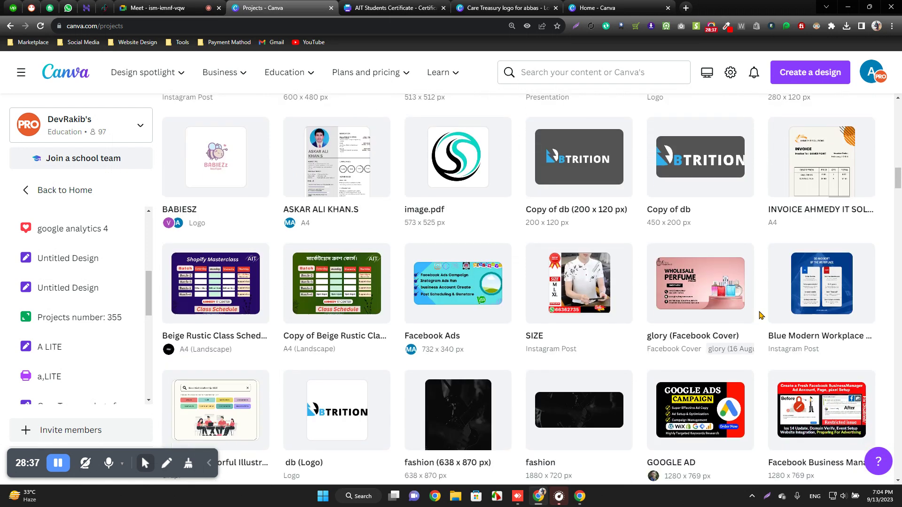
scroll(761, 315, "down", 3)
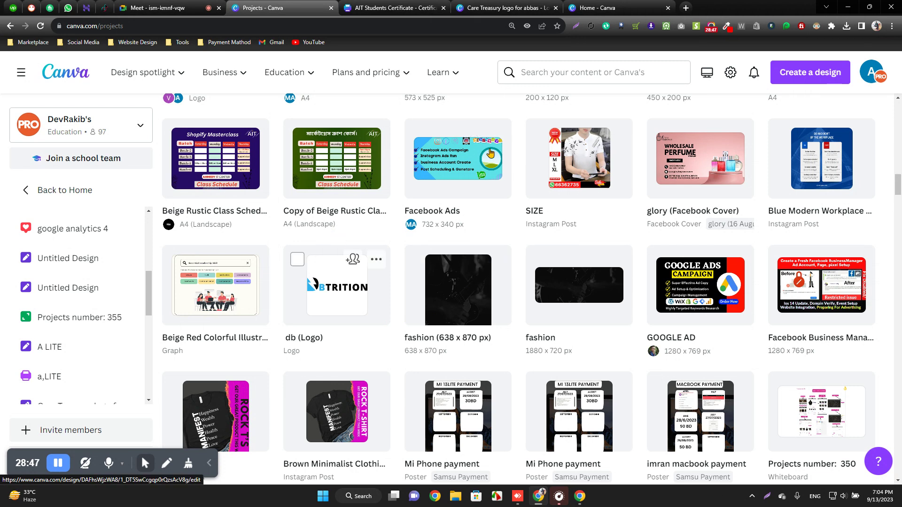
left_click(454, 161)
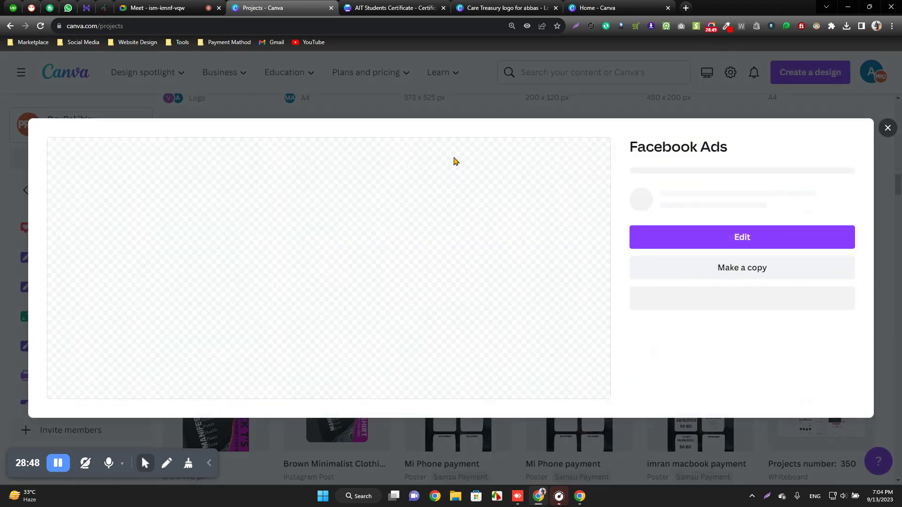
left_click(694, 238)
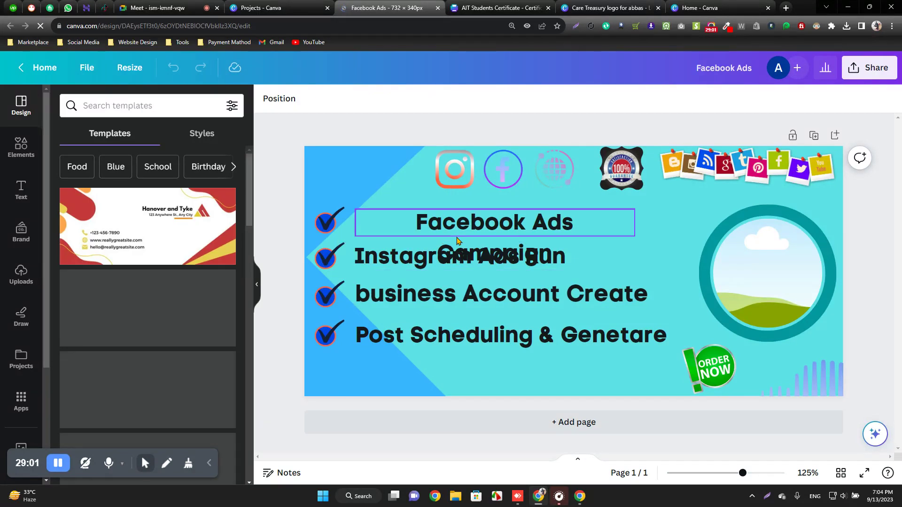
Move the "Instagram Ads Run" line slightly down on the Facebook Ads banner and check the "Facebook Ads Campaign" text above it
left_click(472, 262)
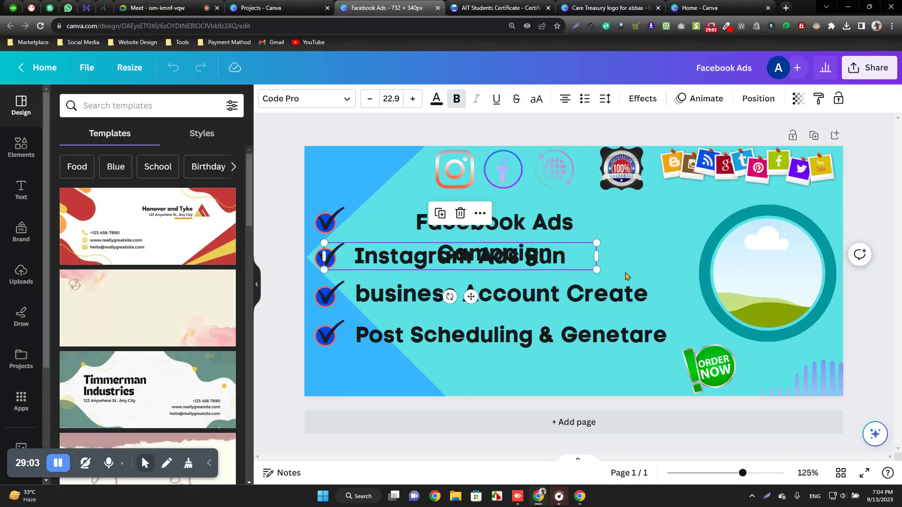
left_click_drag(524, 254, 526, 267)
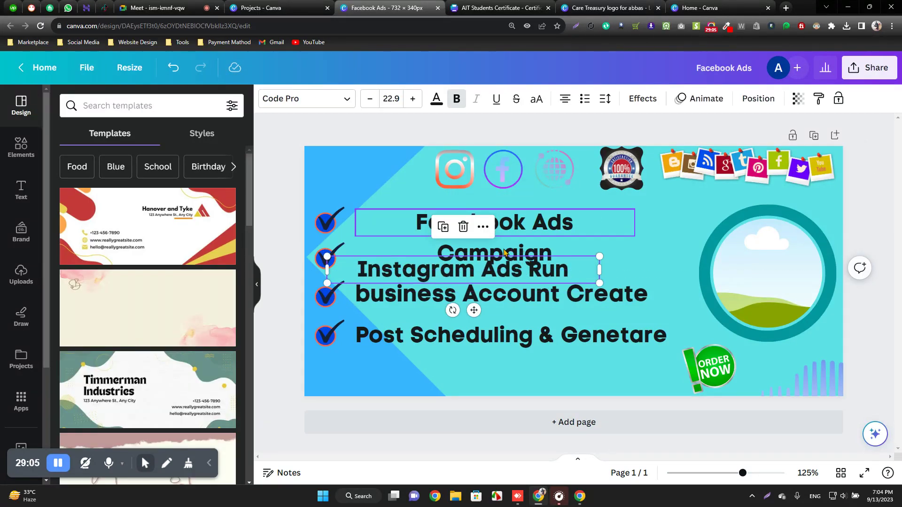
left_click(516, 255)
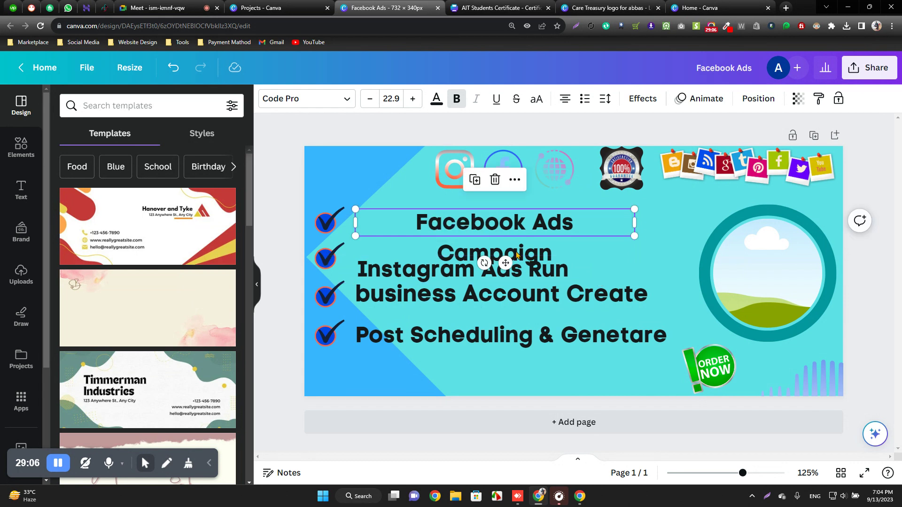
left_click(645, 276)
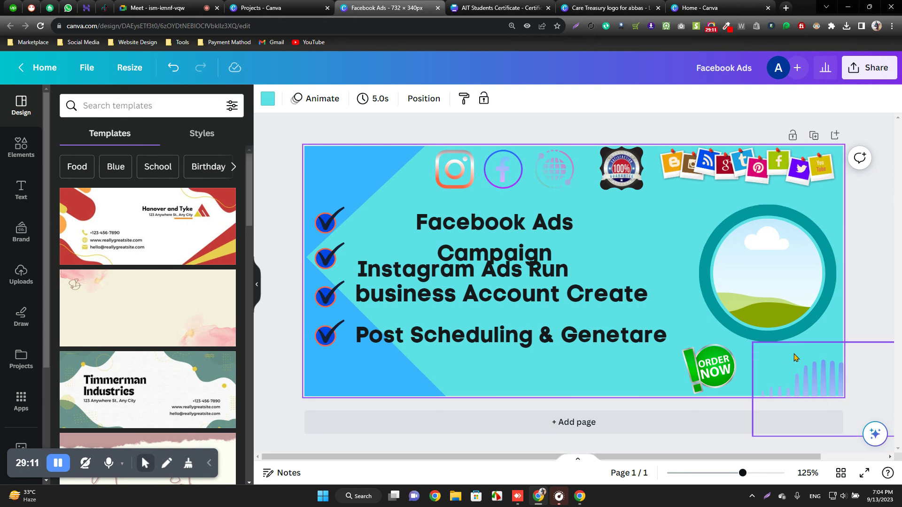
Return to Projects, close the Facebook Ads preview and look over the neighbouring designs
left_click(310, 6)
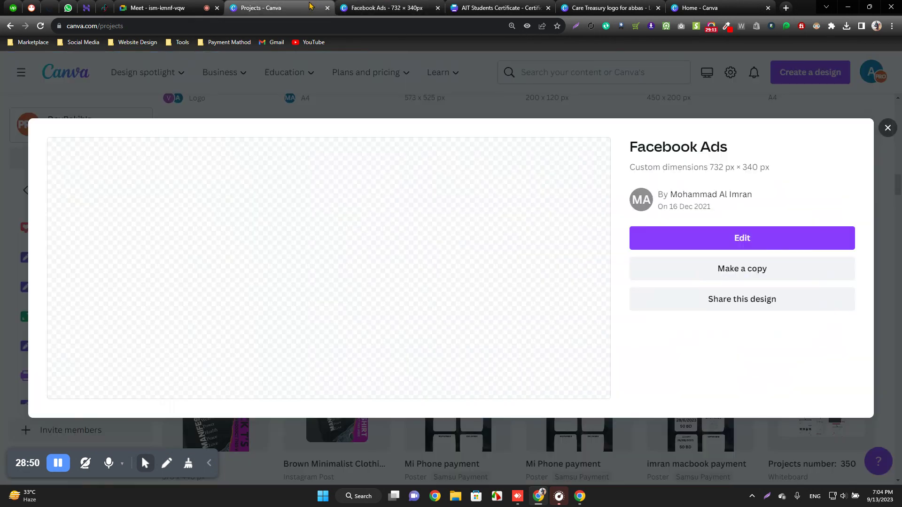
left_click(888, 128)
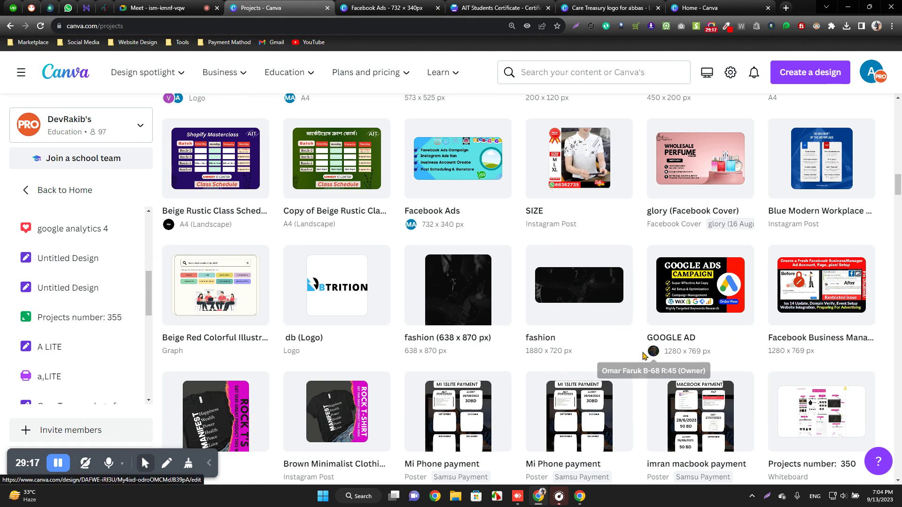
scroll(645, 341, "up", 3)
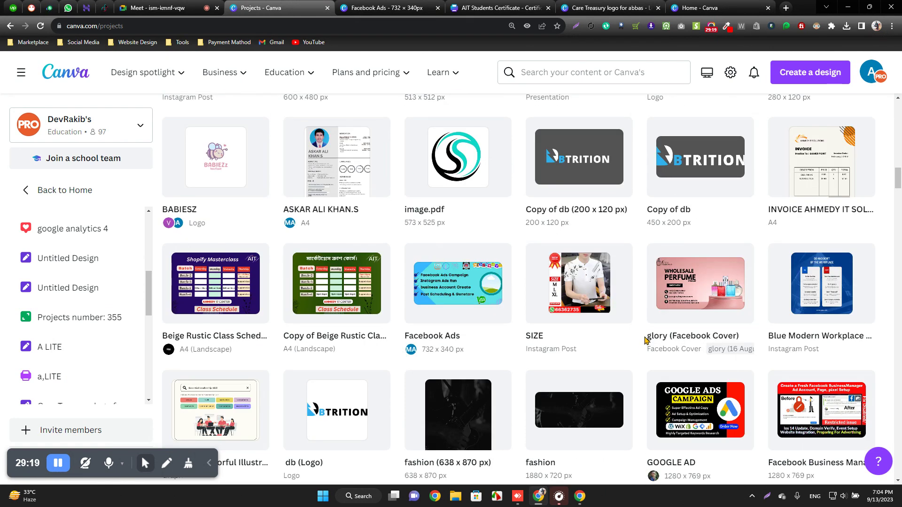
scroll(644, 335, "down", 3)
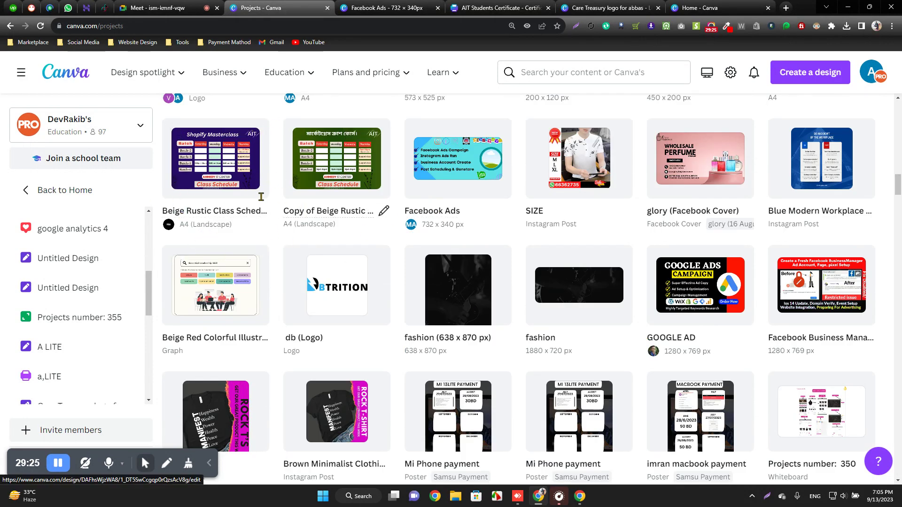
Look through the older designs in Projects, from the Google Ads banner down to the driving test and Ahmedy IT designs
scroll(278, 226, "down", 3)
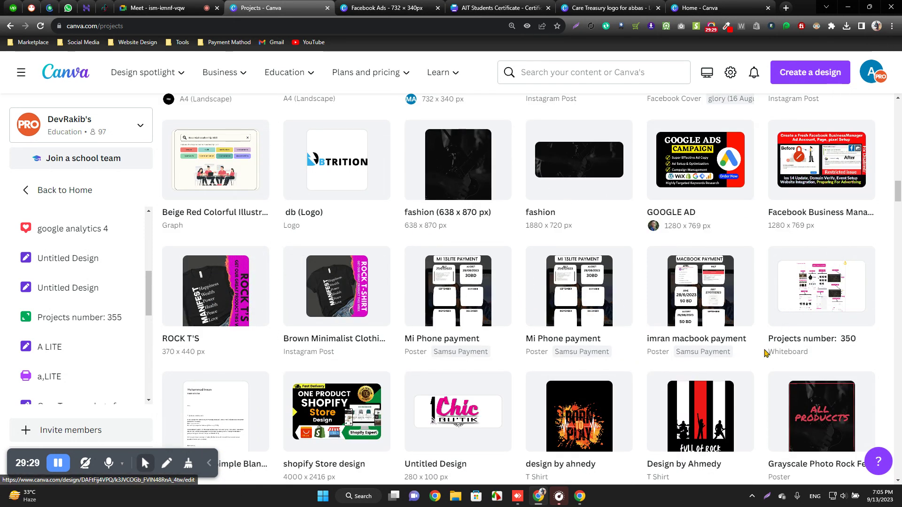
scroll(764, 353, "down", 3)
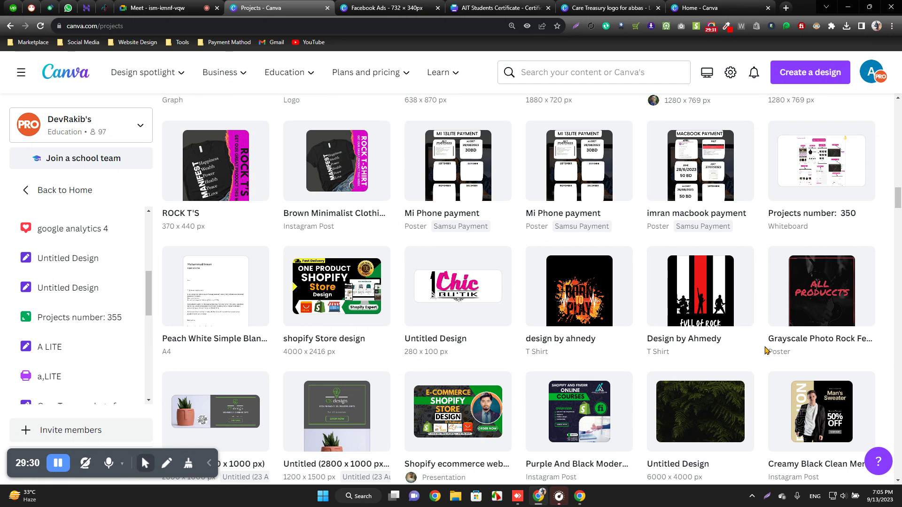
scroll(764, 350, "down", 9)
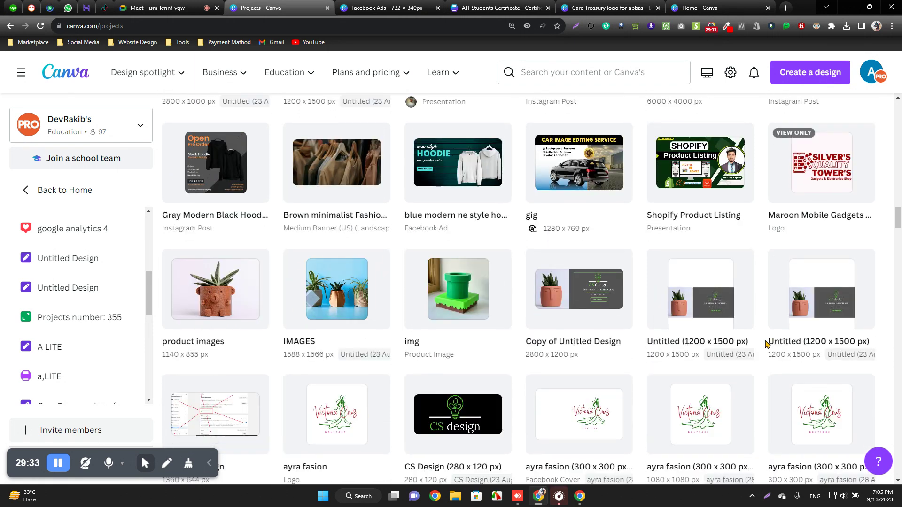
scroll(764, 344, "down", 6)
scroll(764, 343, "down", 3)
scroll(764, 343, "down", 9)
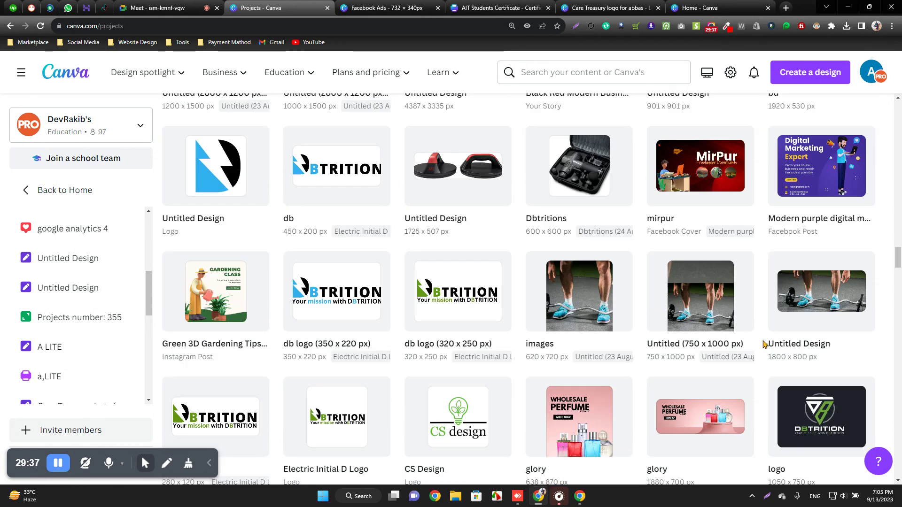
scroll(764, 345, "down", 9)
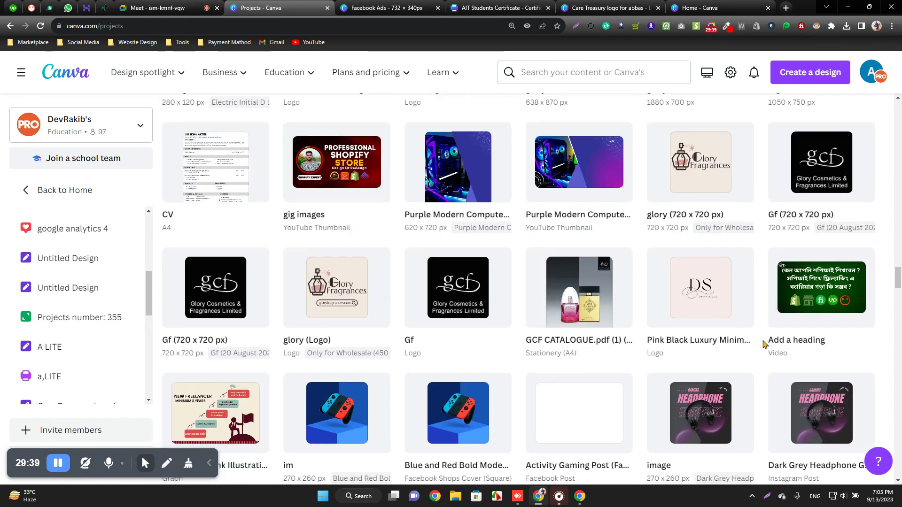
scroll(765, 345, "down", 6)
scroll(765, 342, "up", 9)
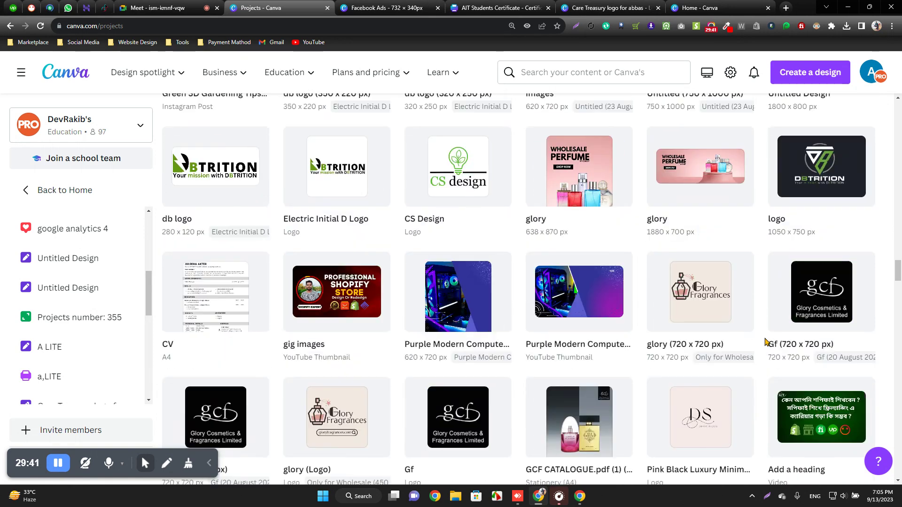
scroll(764, 343, "down", 6)
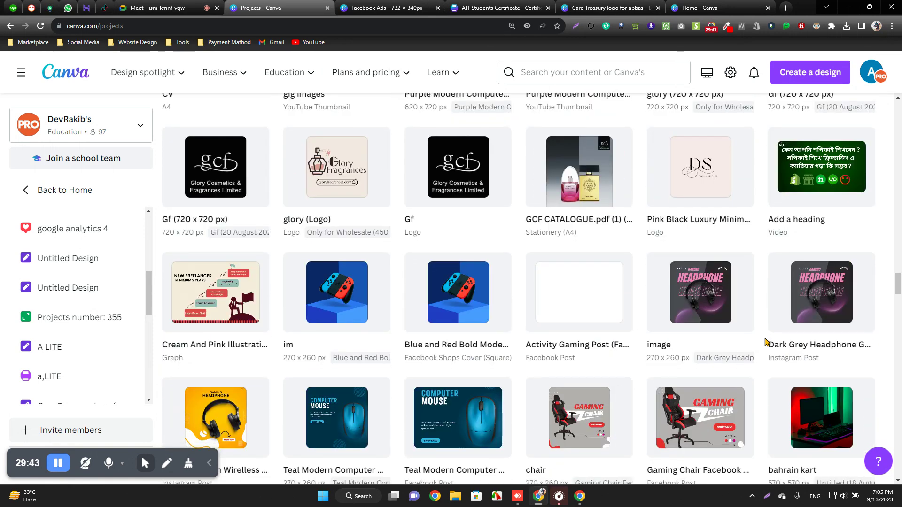
scroll(764, 343, "down", 15)
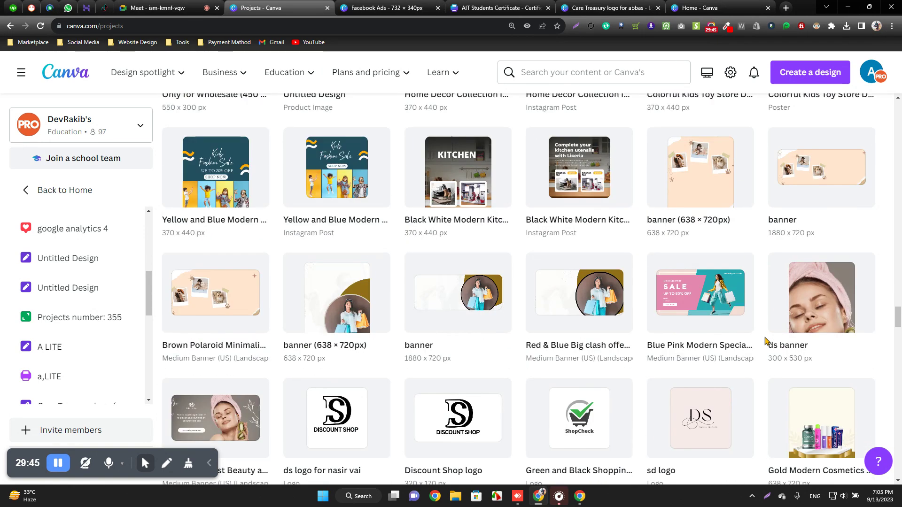
scroll(764, 342, "down", 6)
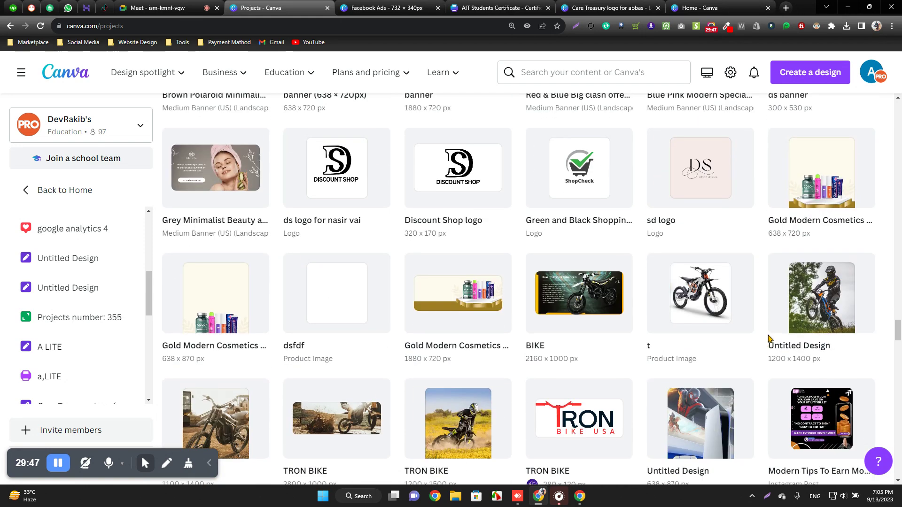
scroll(770, 338, "down", 6)
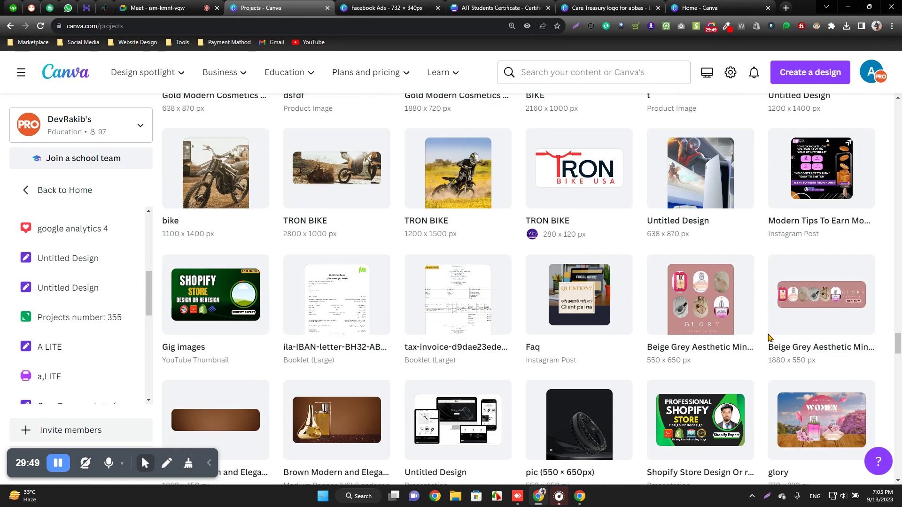
scroll(769, 338, "down", 6)
scroll(769, 338, "down", 10)
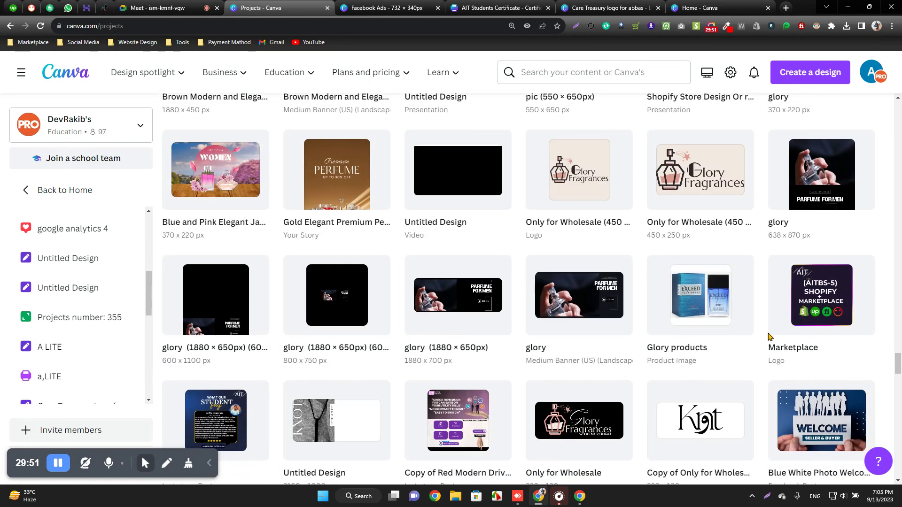
scroll(769, 337, "down", 10)
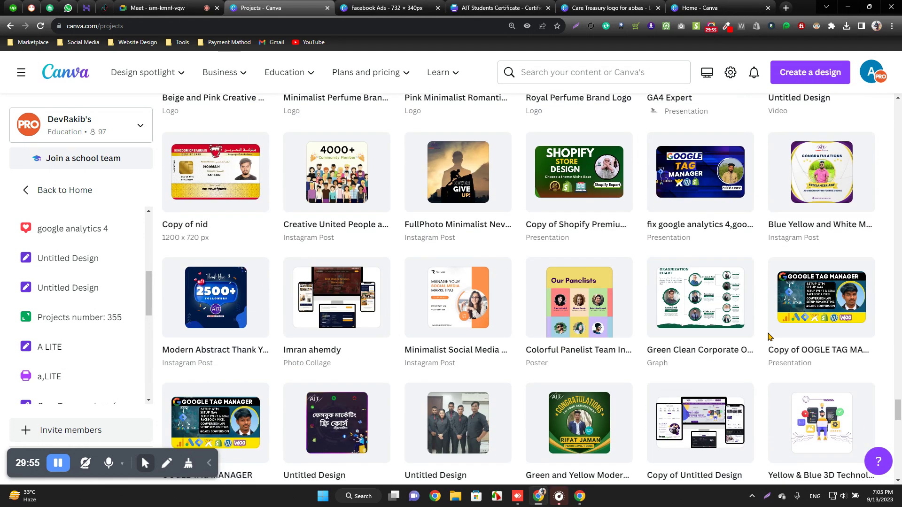
scroll(770, 324, "down", 5)
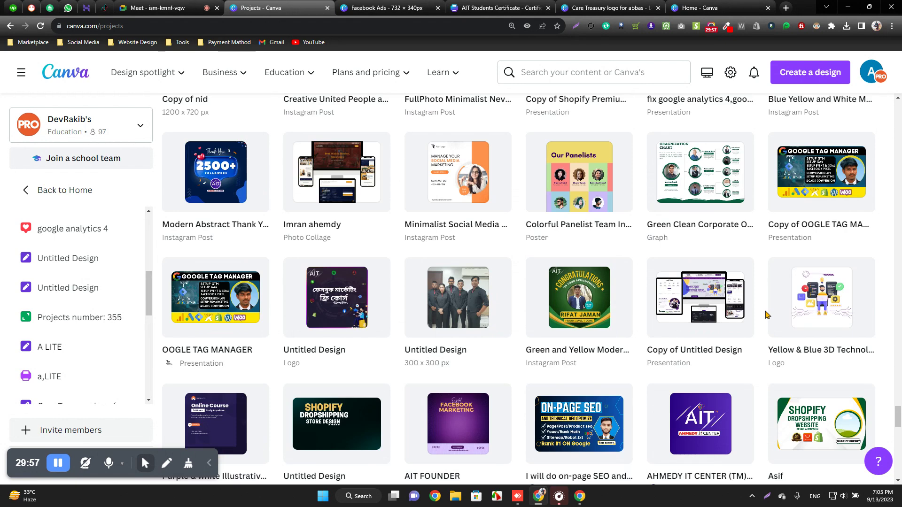
scroll(765, 314, "down", 3)
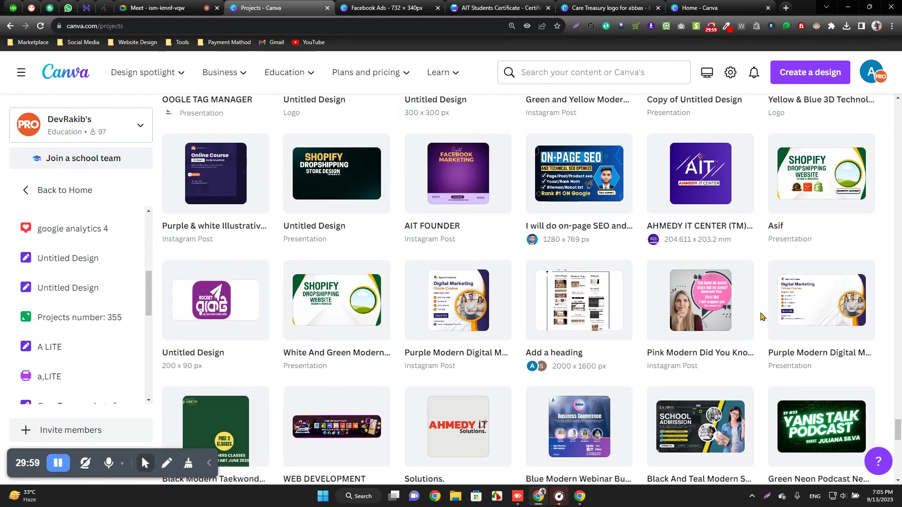
scroll(762, 316, "down", 5)
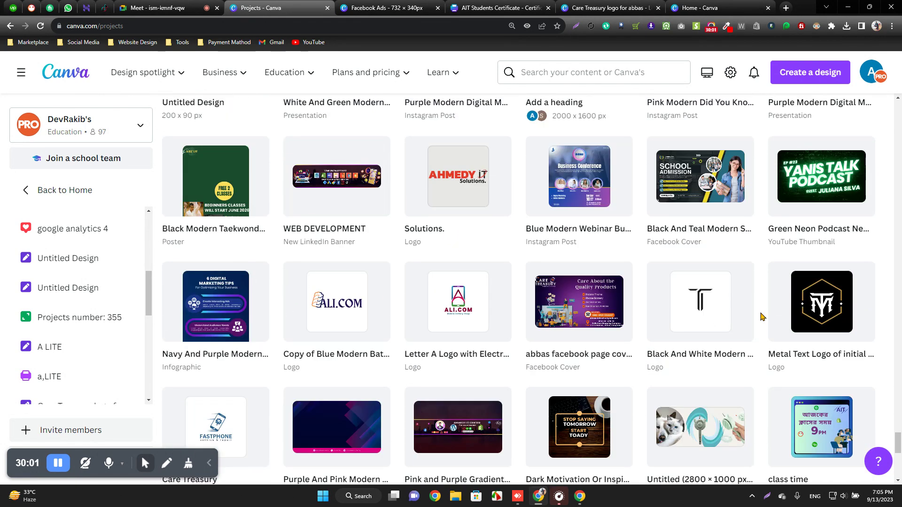
scroll(762, 317, "down", 3)
scroll(762, 317, "down", 5)
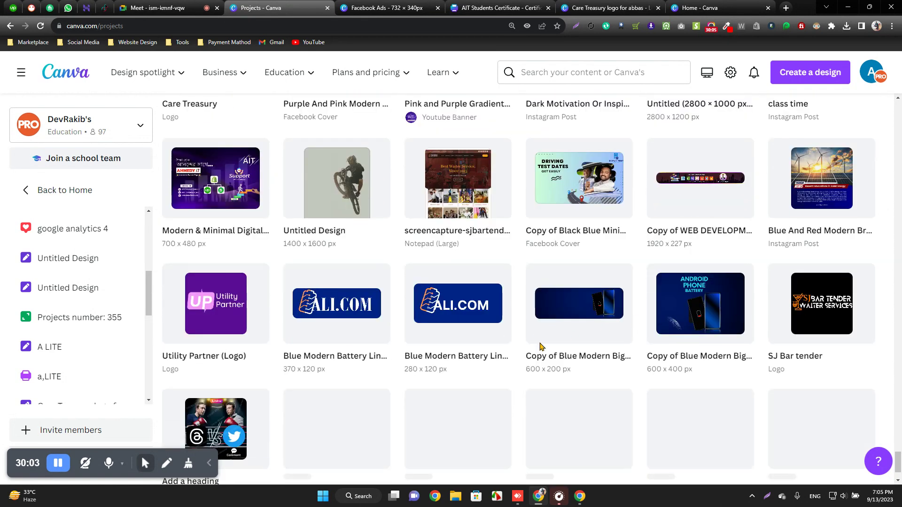
scroll(540, 346, "down", 2)
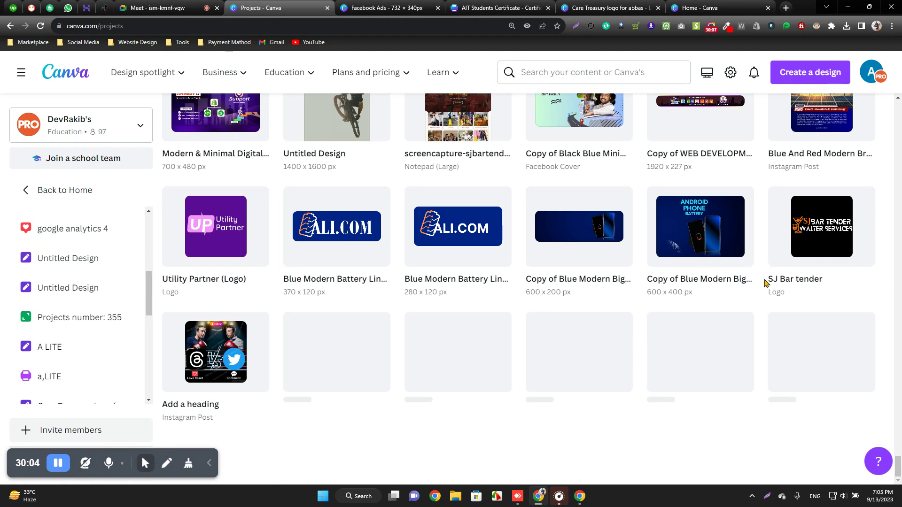
scroll(762, 285, "up", 7)
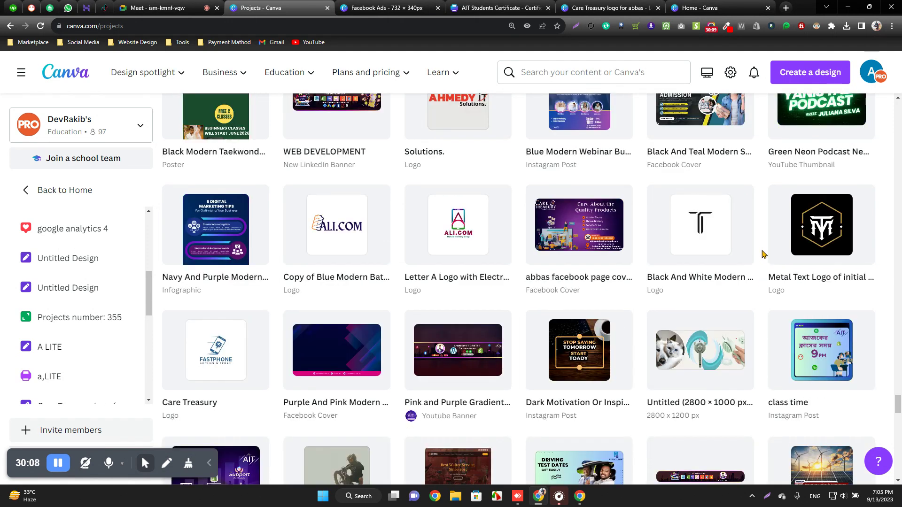
scroll(757, 274, "down", 5)
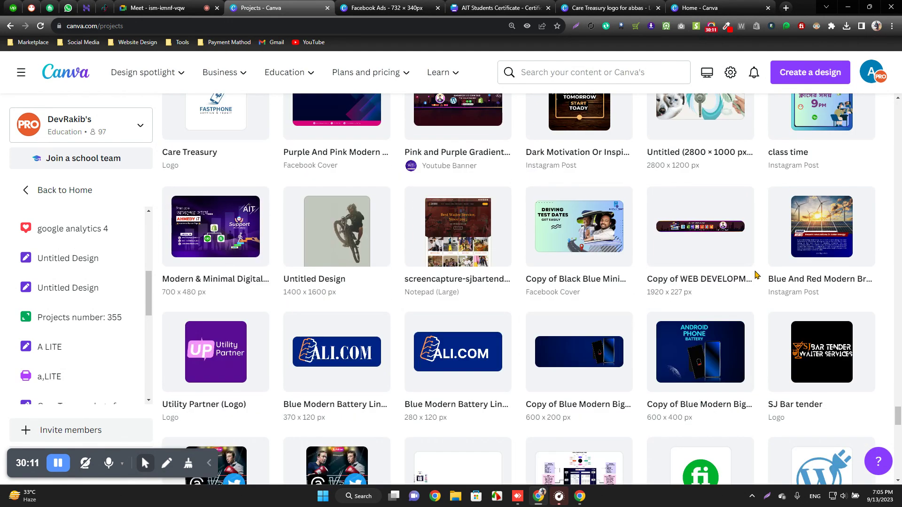
scroll(761, 261, "down", 8)
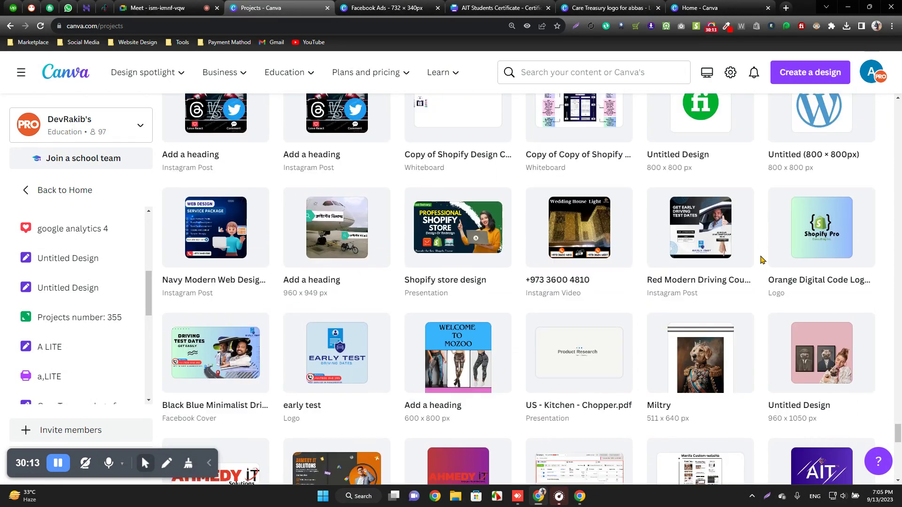
scroll(762, 260, "down", 3)
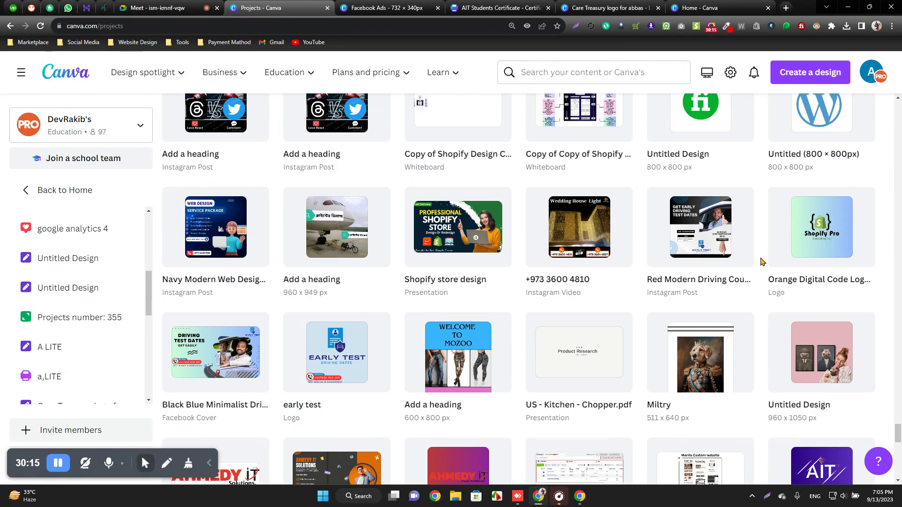
scroll(762, 262, "down", 3)
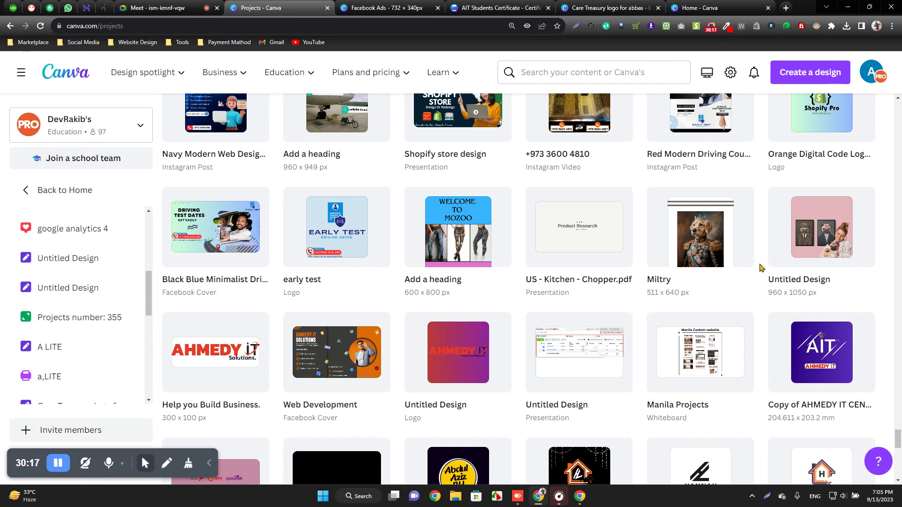
scroll(760, 267, "up", 3)
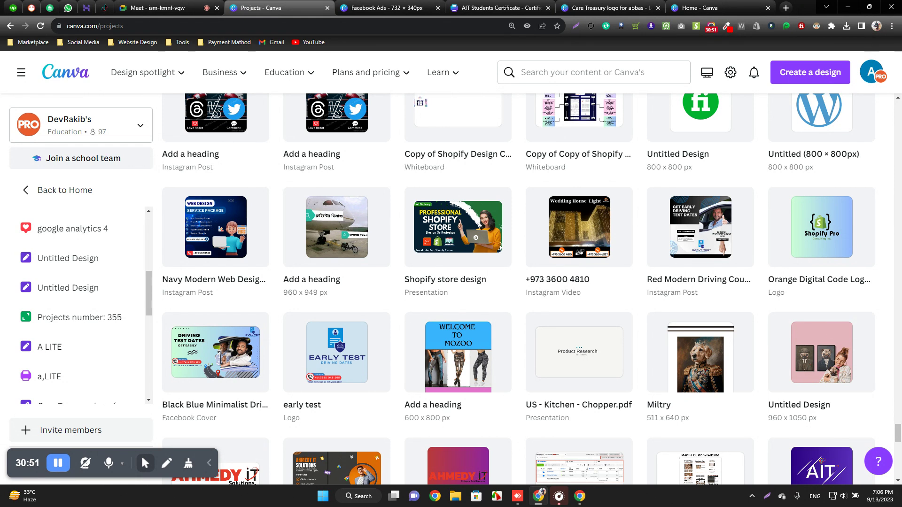
Find the "US - Kitchen - Chopper.pdf" presentation among the older designs in Projects and open it
scroll(519, 298, "down", 3)
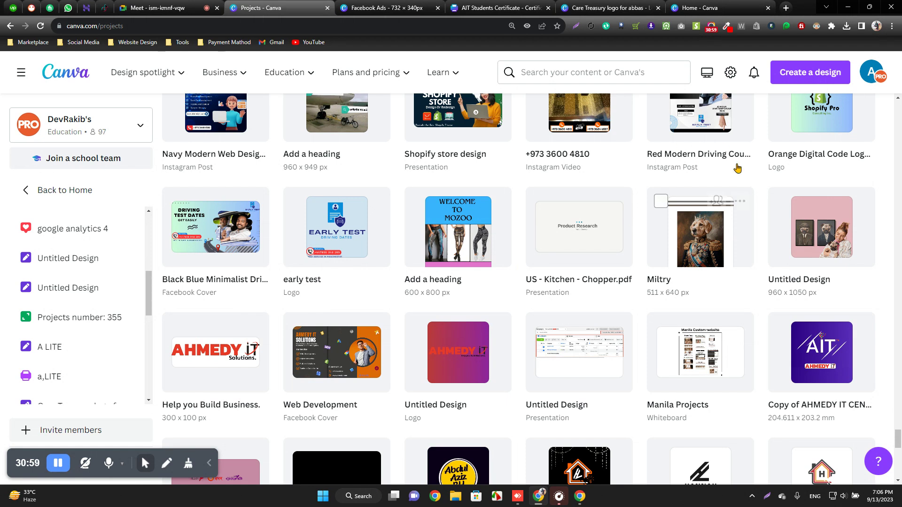
scroll(554, 263, "up", 3)
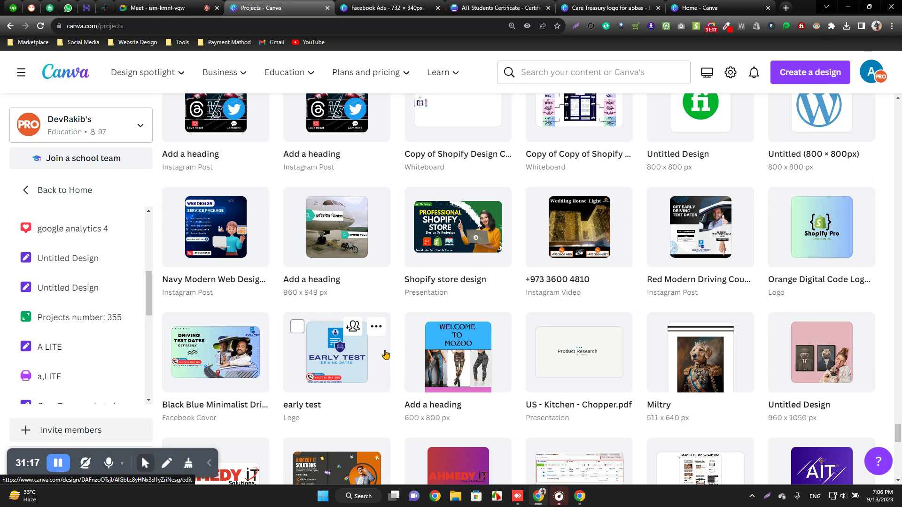
left_click(581, 363)
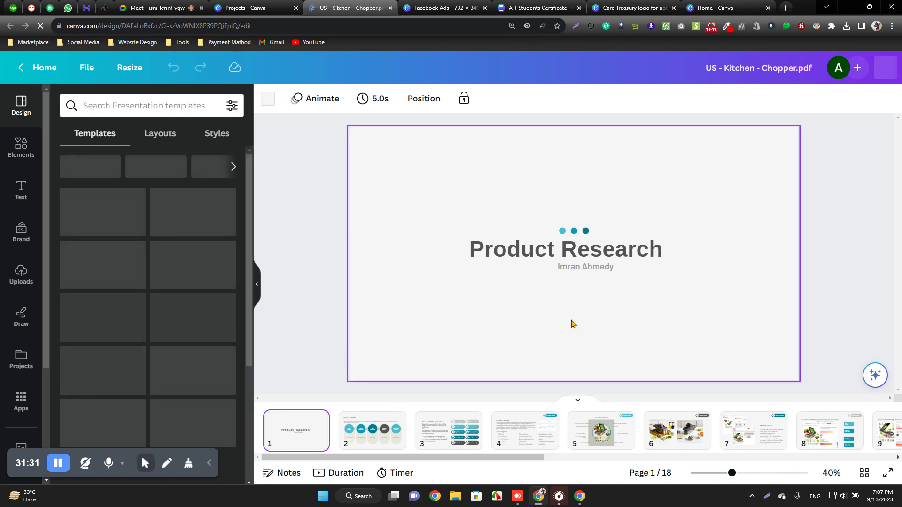
Look through the product research slides from the success criteria on page 2 to the supplier comparison on page 8
scroll(609, 316, "down", 2)
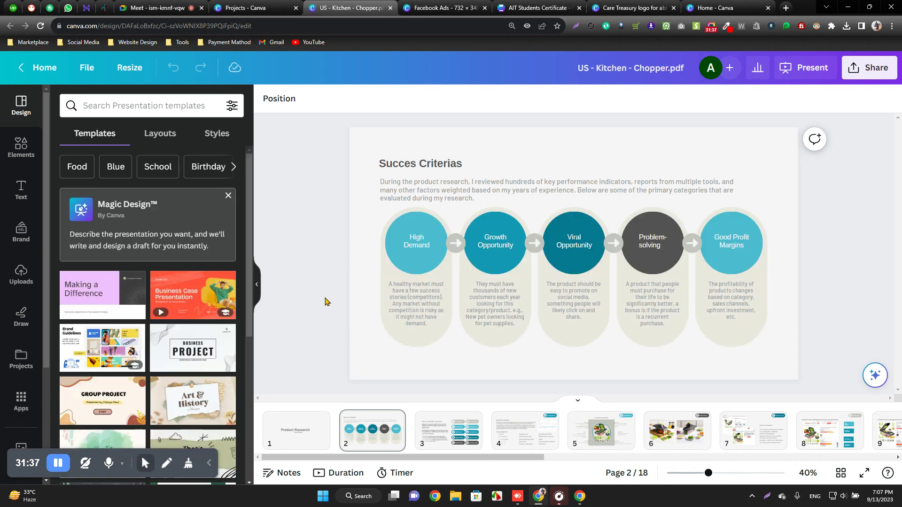
scroll(365, 260, "down", 2)
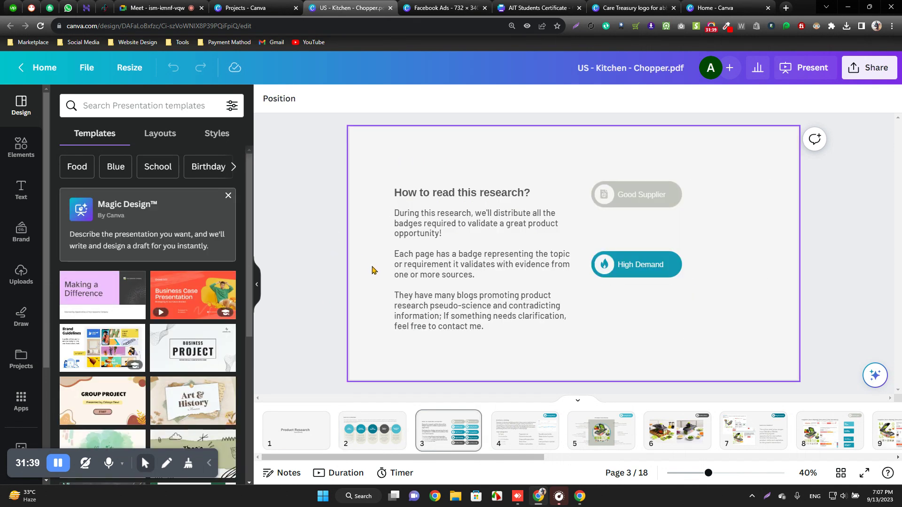
left_click(613, 264)
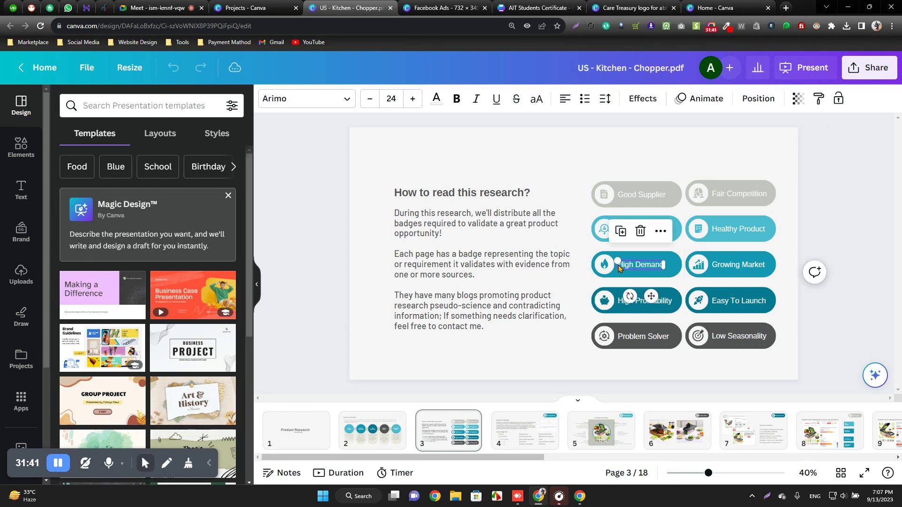
left_click(603, 272)
scroll(520, 297, "down", 2)
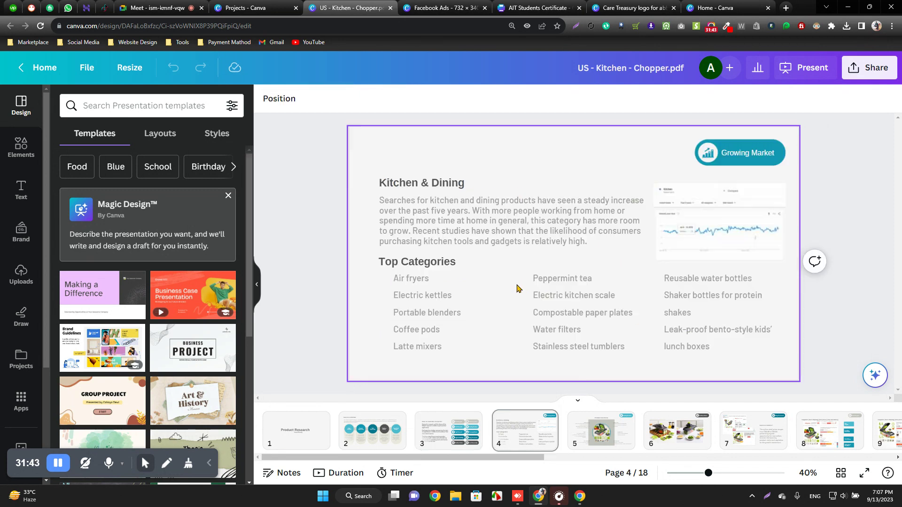
scroll(569, 265, "down", 2)
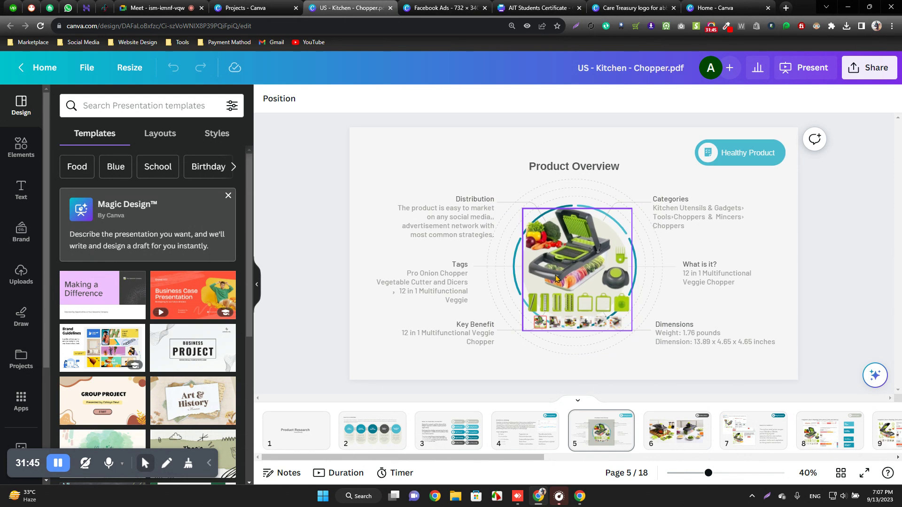
scroll(525, 272, "down", 2)
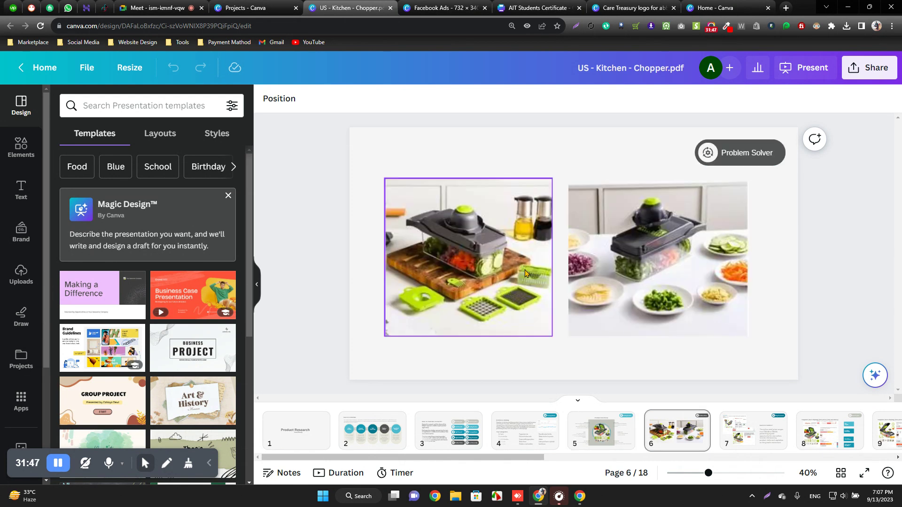
scroll(529, 272, "down", 2)
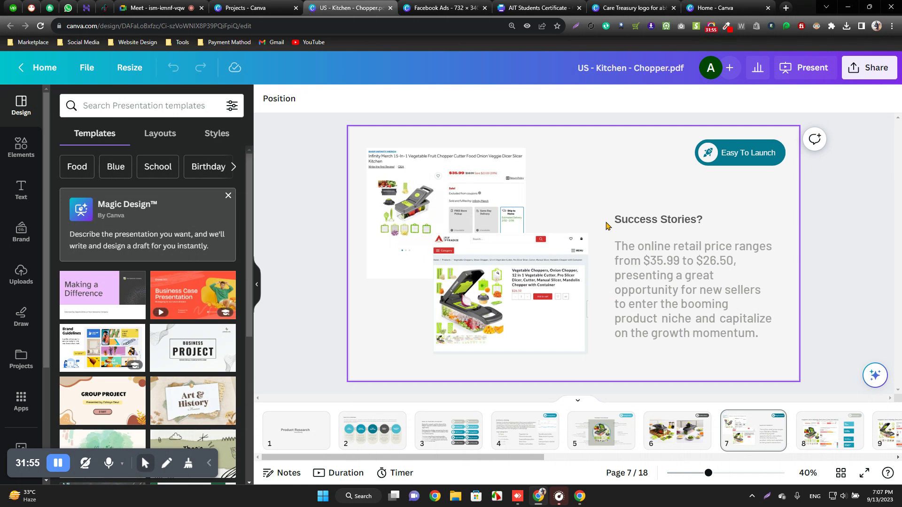
scroll(607, 228, "down", 2)
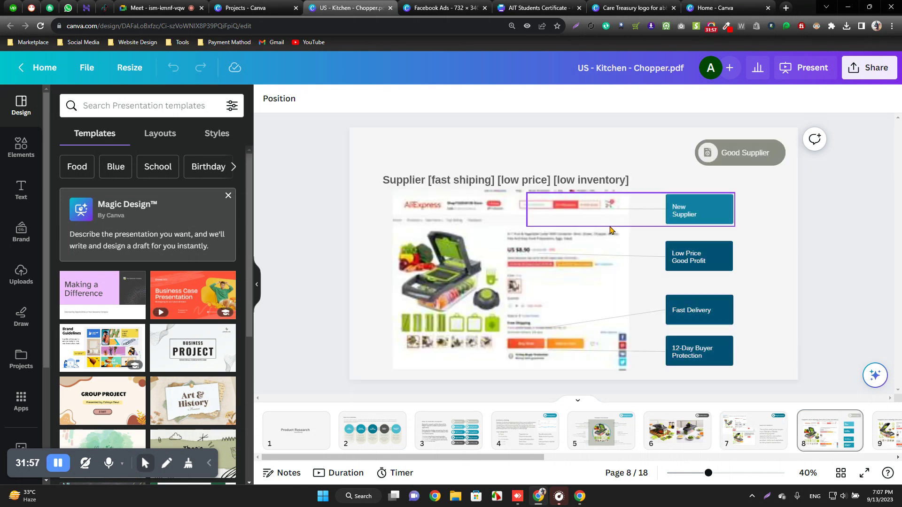
scroll(613, 232, "down", 1)
scroll(613, 232, "up", 1)
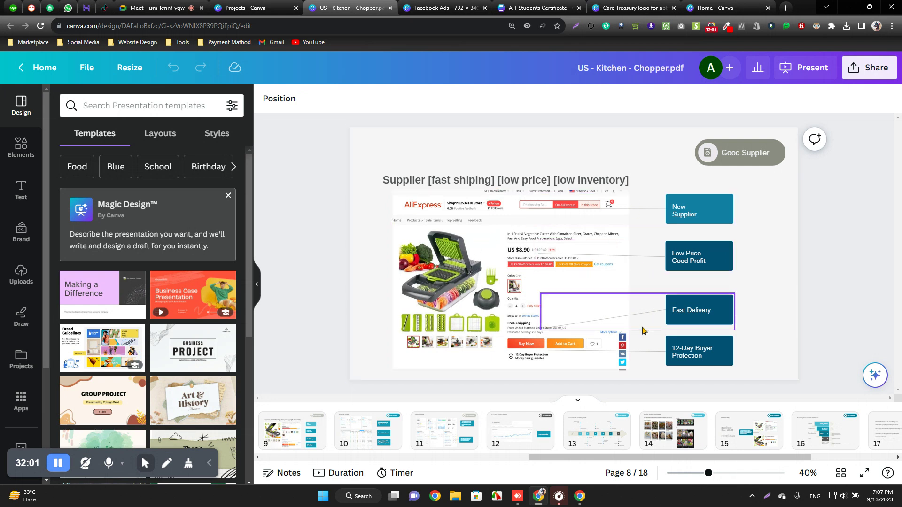
Examine the remaining slides, from search trend and competition to profitability and recommended tools, and return to page 14 on social media marketing
scroll(649, 287, "down", 1)
scroll(649, 283, "down", 1)
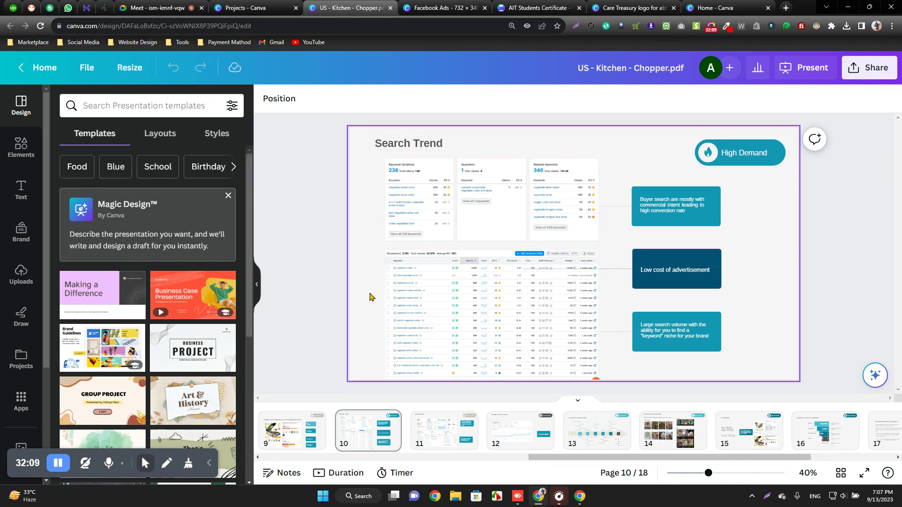
key("Page_Down")
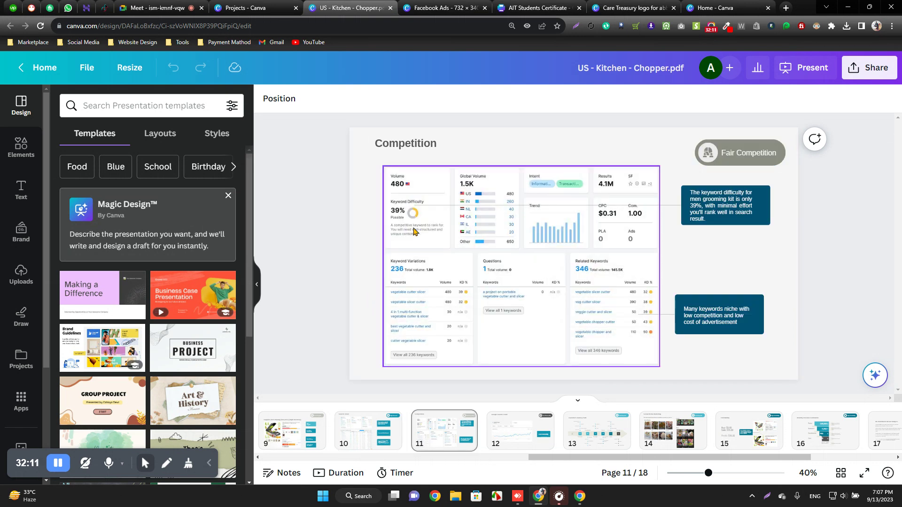
left_click(386, 261)
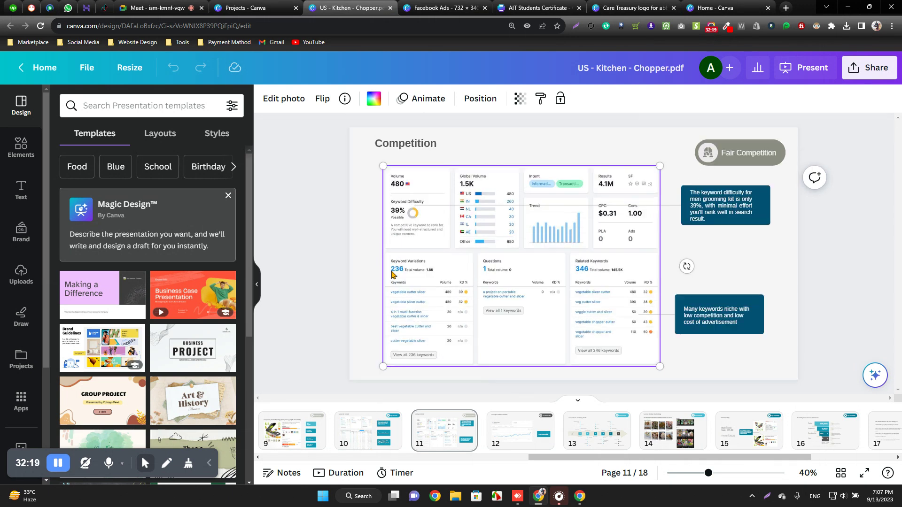
left_click(728, 429)
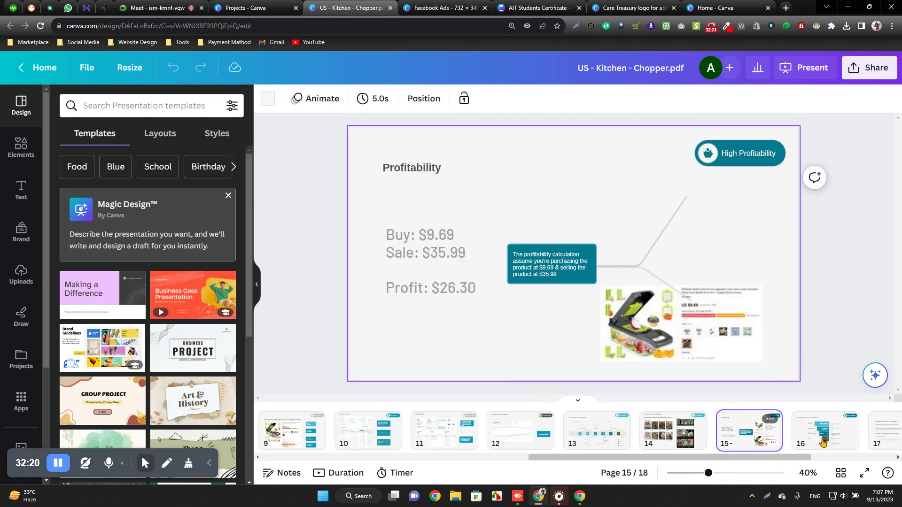
left_click(824, 442)
scroll(733, 291, "down", 5)
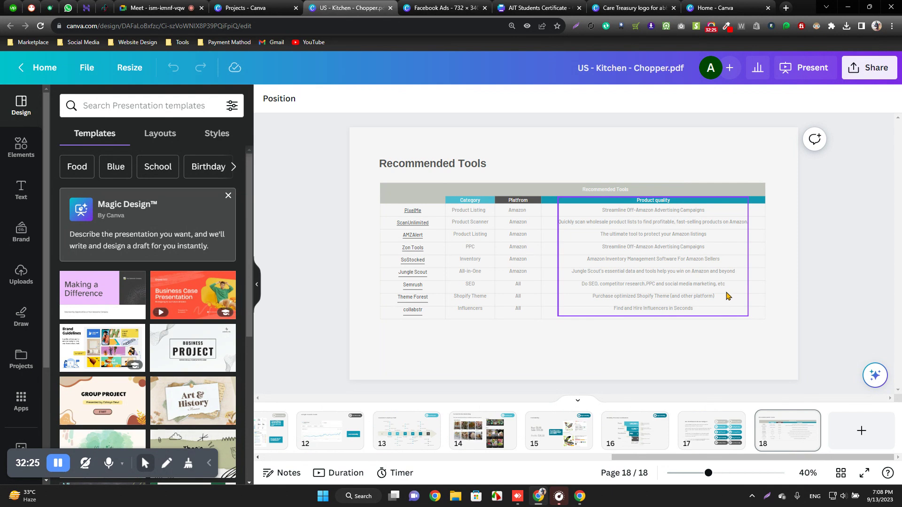
scroll(727, 295, "up", 4)
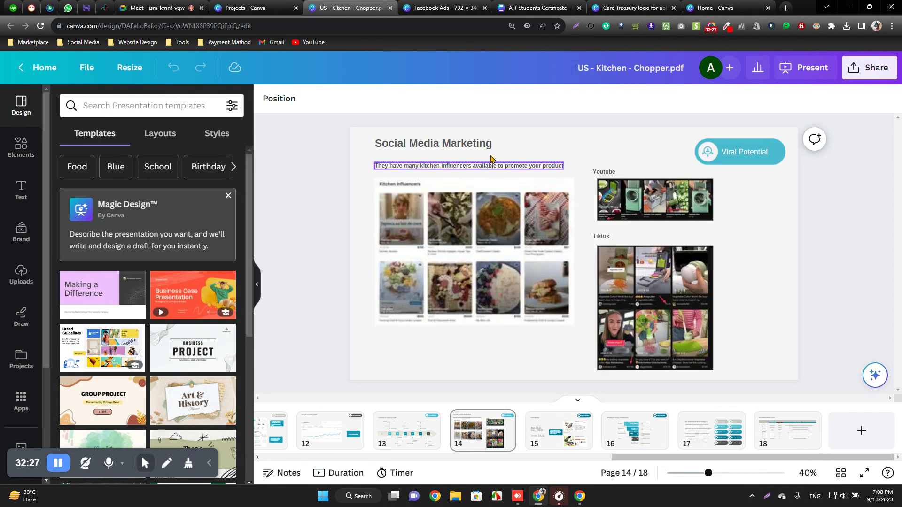
Close the open Kitchen Chopper, Facebook Ads, AIT Students Certificate and Care Treasury logo designs, keeping Projects open
left_click(390, 8)
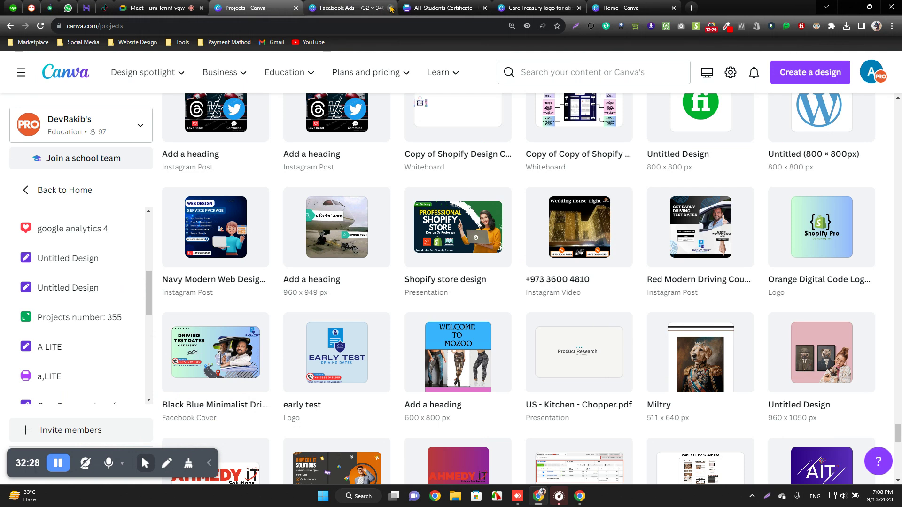
left_click(390, 8)
left_click(390, 8)
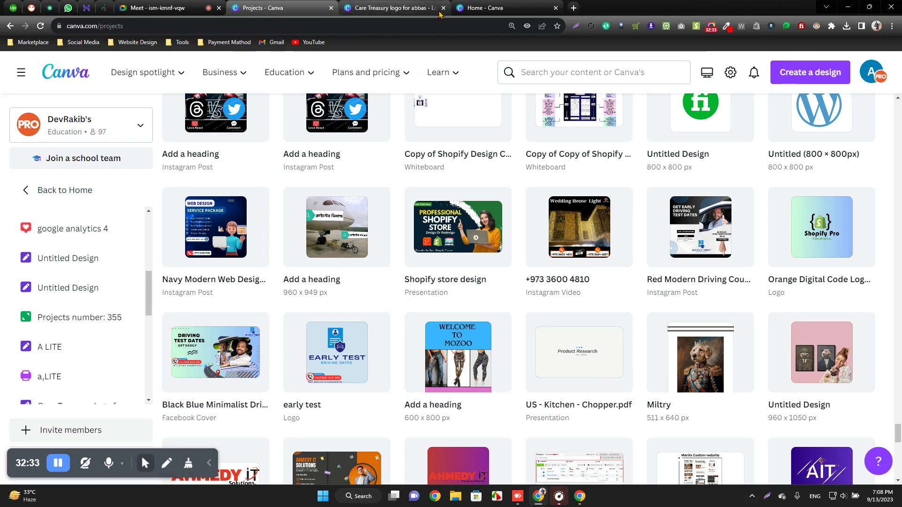
left_click(443, 8)
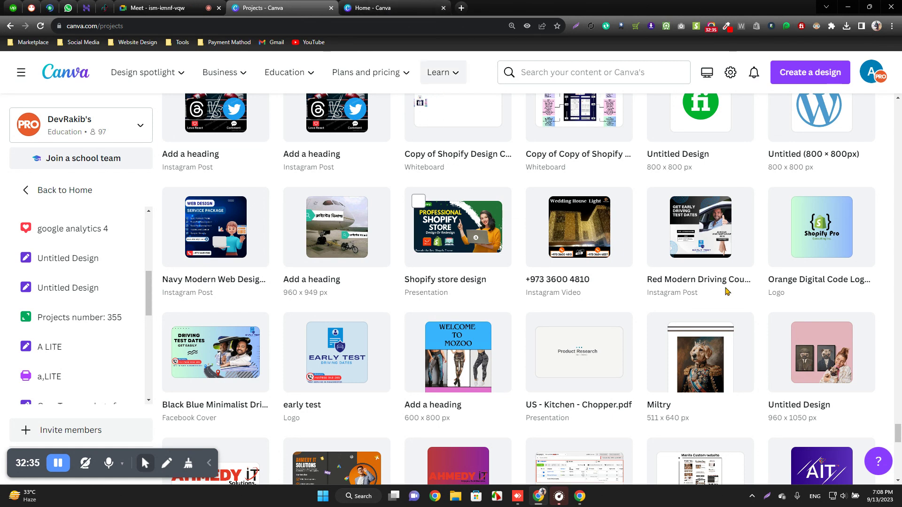
Look over the older logos, banners and posts in Projects and return to the start of the design list
scroll(732, 328, "down", 5)
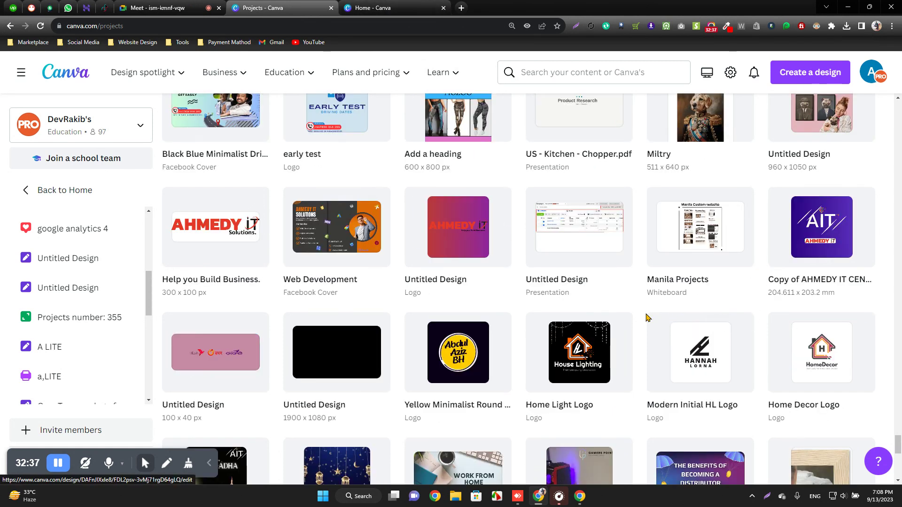
scroll(638, 320, "down", 3)
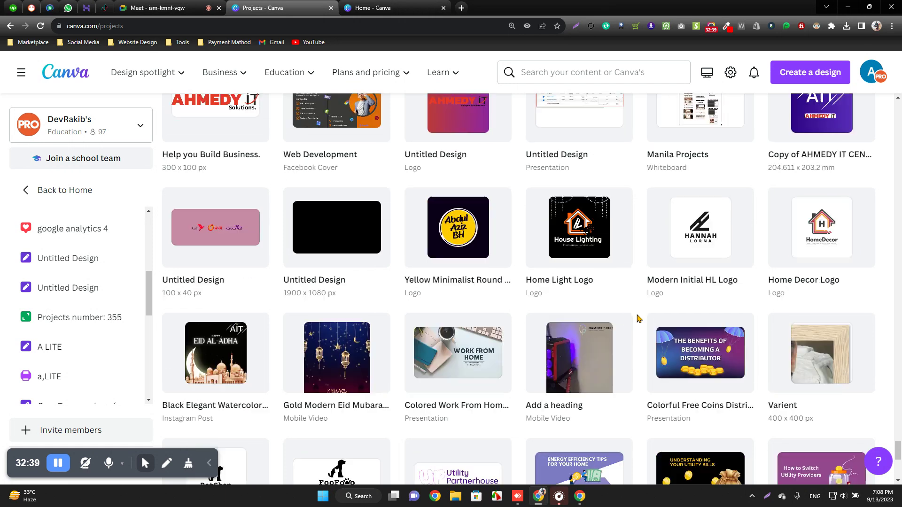
scroll(638, 321, "up", 20)
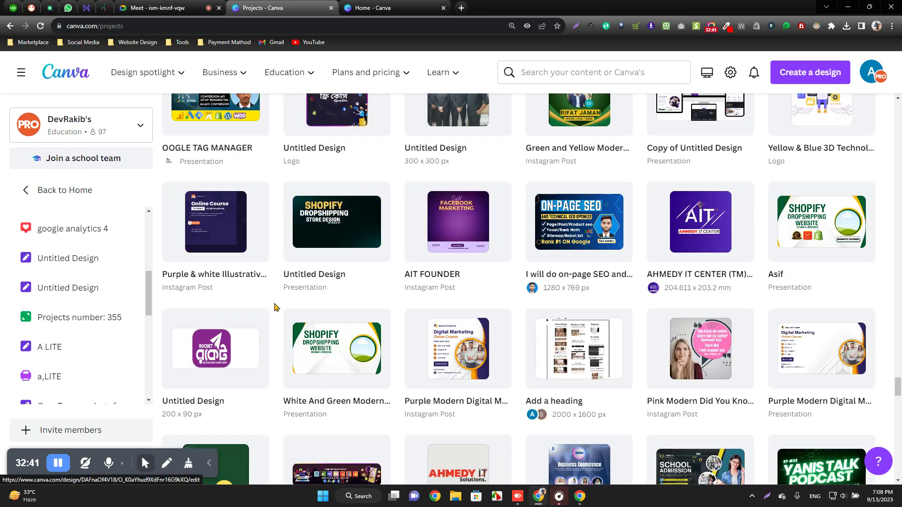
scroll(285, 286, "up", 15)
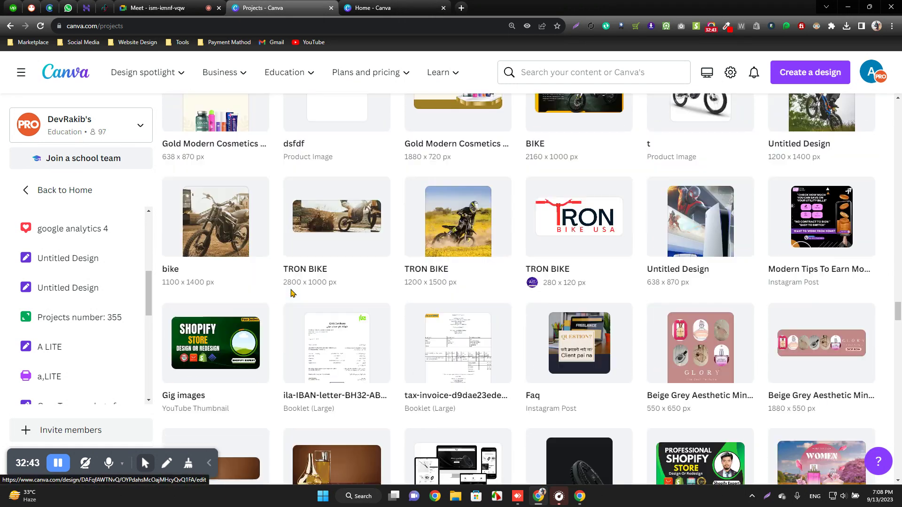
scroll(287, 299, "up", 15)
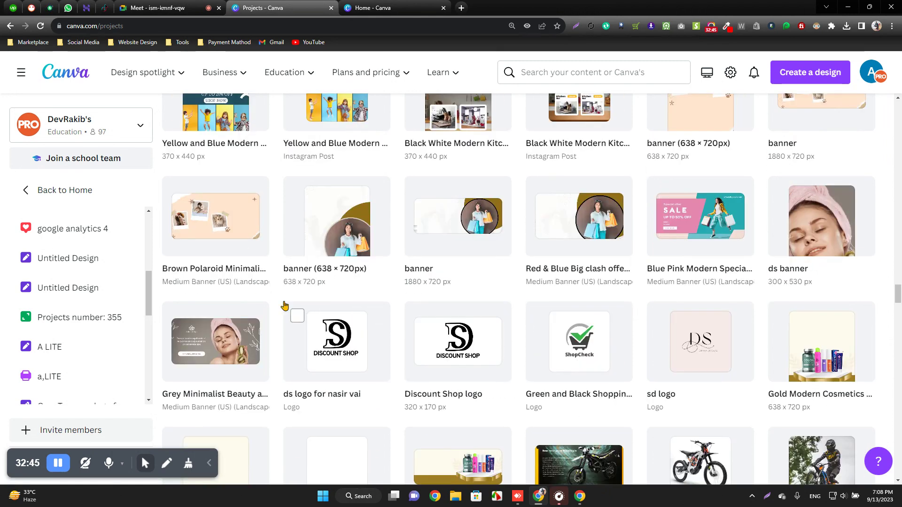
scroll(271, 323, "up", 20)
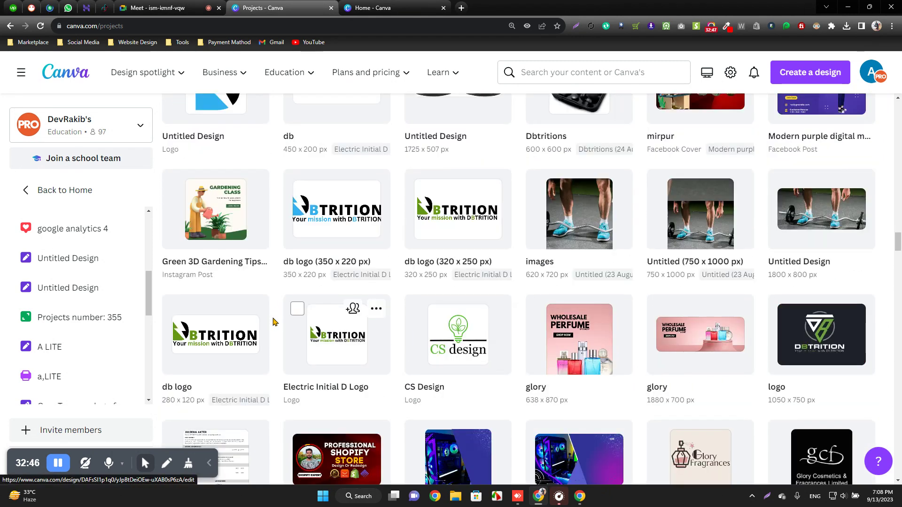
scroll(275, 320, "up", 15)
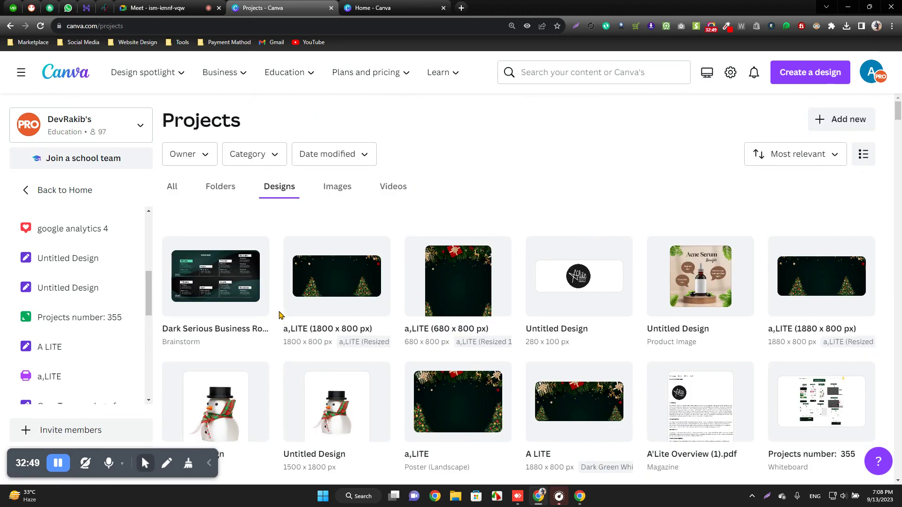
Open the "Projects number: 355" whiteboard, hide the templates list and set the zoom to 5% to show the whole board
scroll(324, 191, "down", 5)
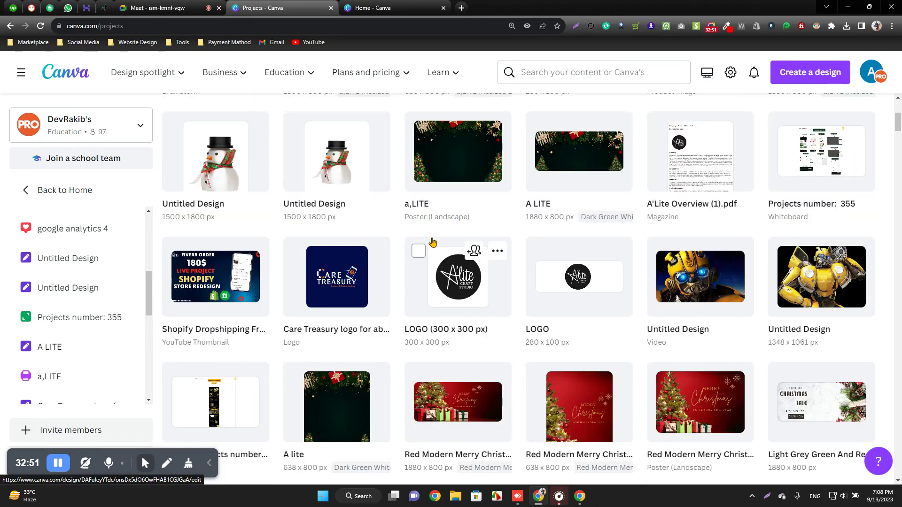
left_click(821, 148)
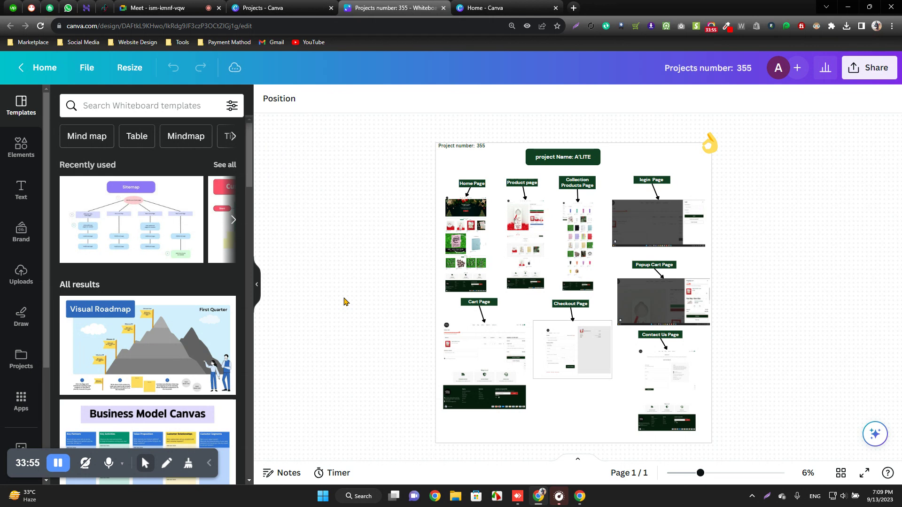
left_click(255, 285)
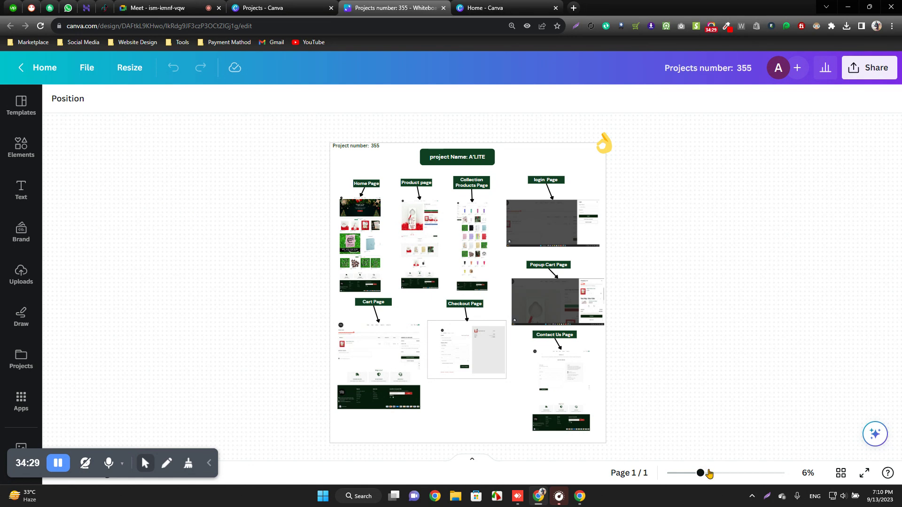
left_click_drag(700, 473, 642, 479)
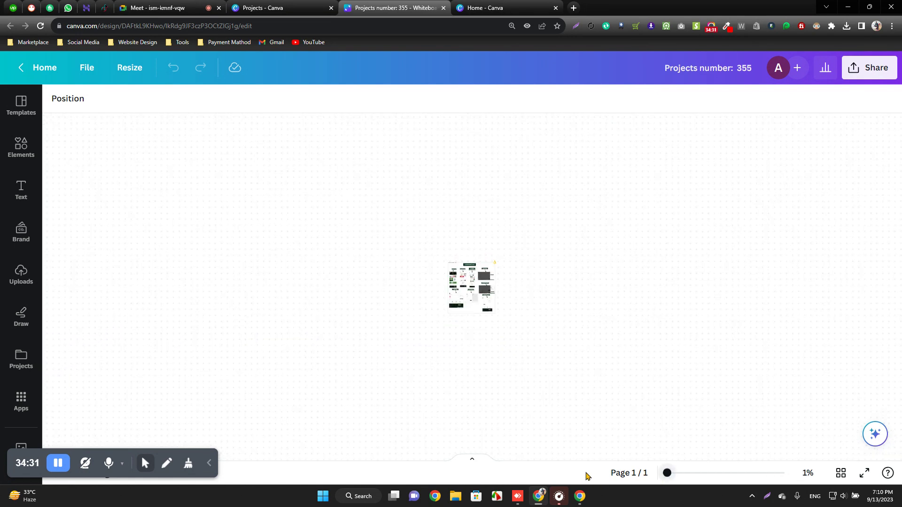
left_click_drag(663, 477, 699, 493)
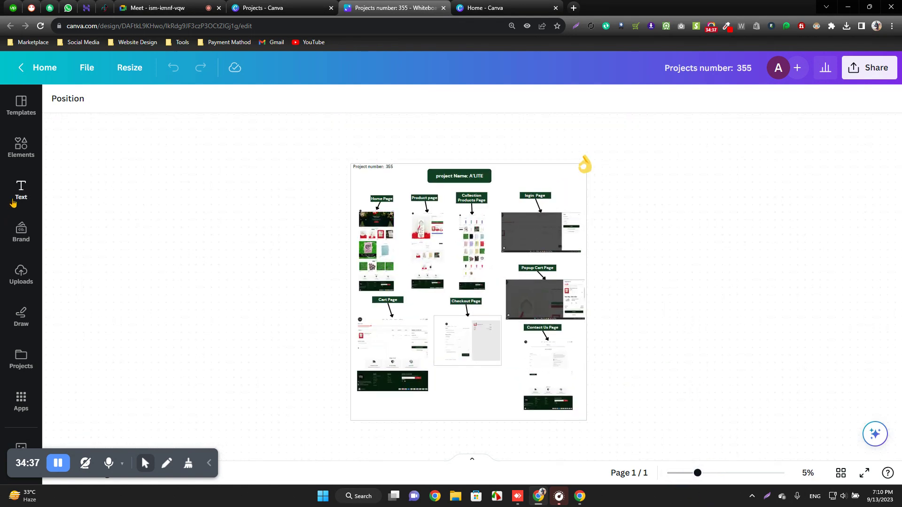
Show the whiteboard elements and look through the recently used items, sticky notes, shapes and graphics
left_click(20, 150)
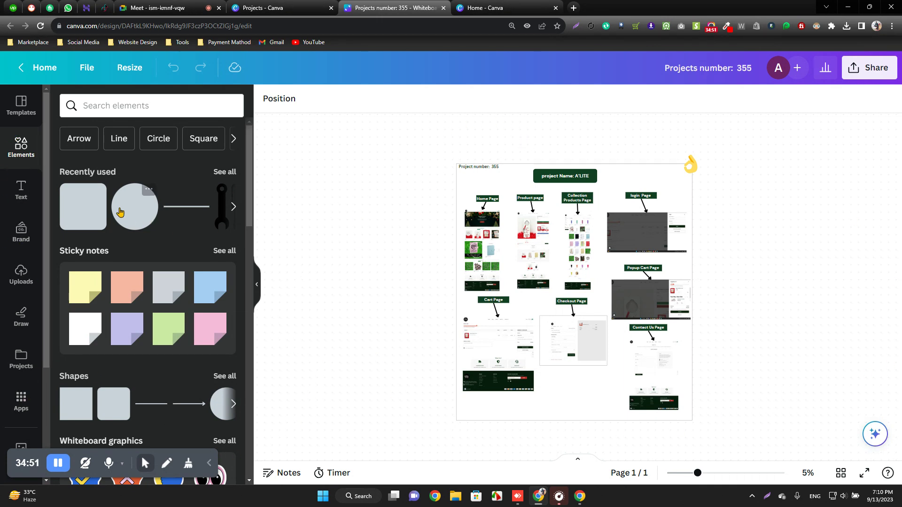
scroll(33, 187, "down", 3)
scroll(33, 187, "up", 3)
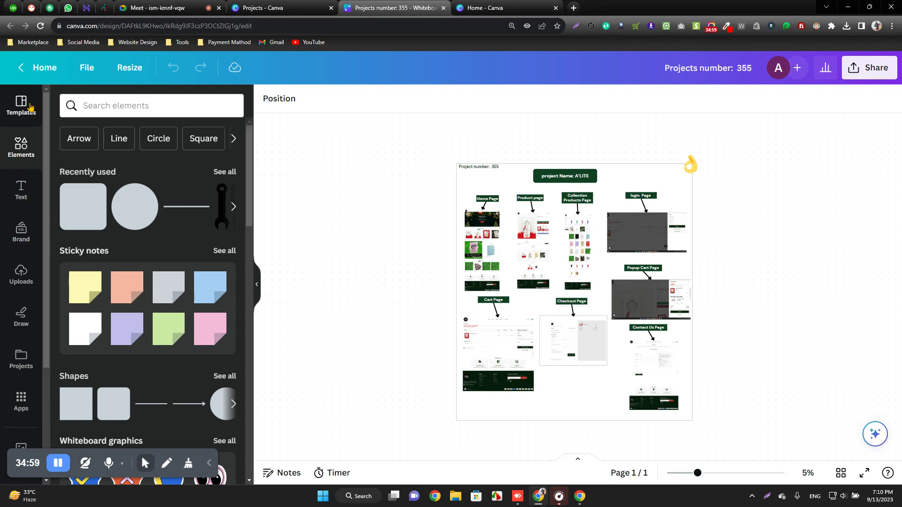
Look through the whiteboard elements down to the photo and graphics collections
left_click(21, 106)
left_click(21, 146)
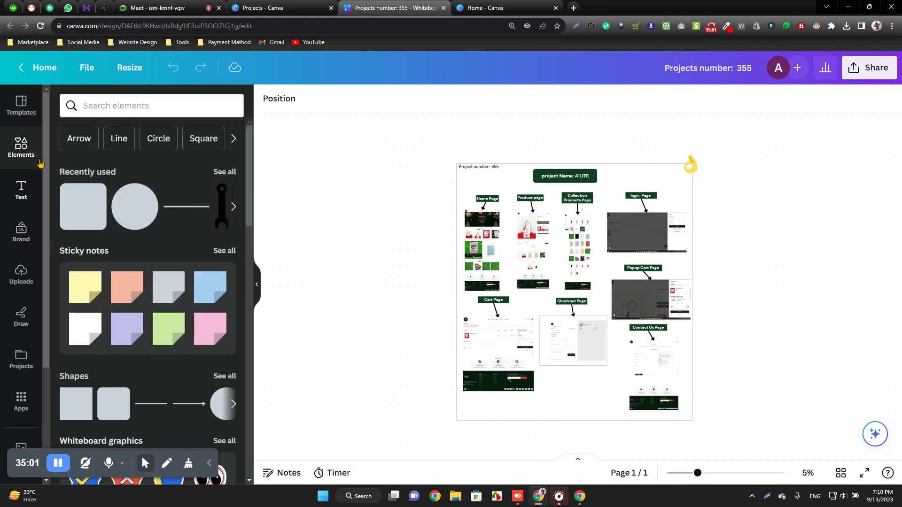
scroll(141, 256, "down", 6)
scroll(141, 256, "down", 15)
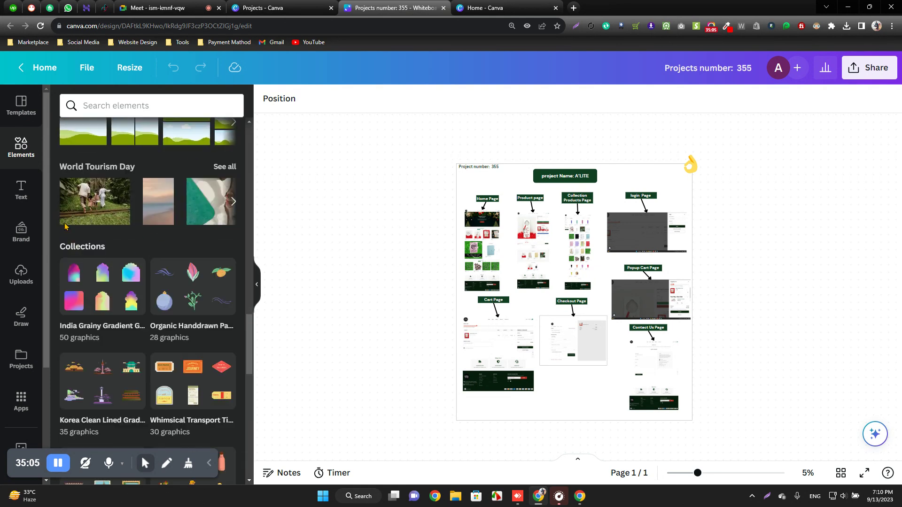
Show the text options and look through the default text styles and the ready-made font combinations
left_click(21, 230)
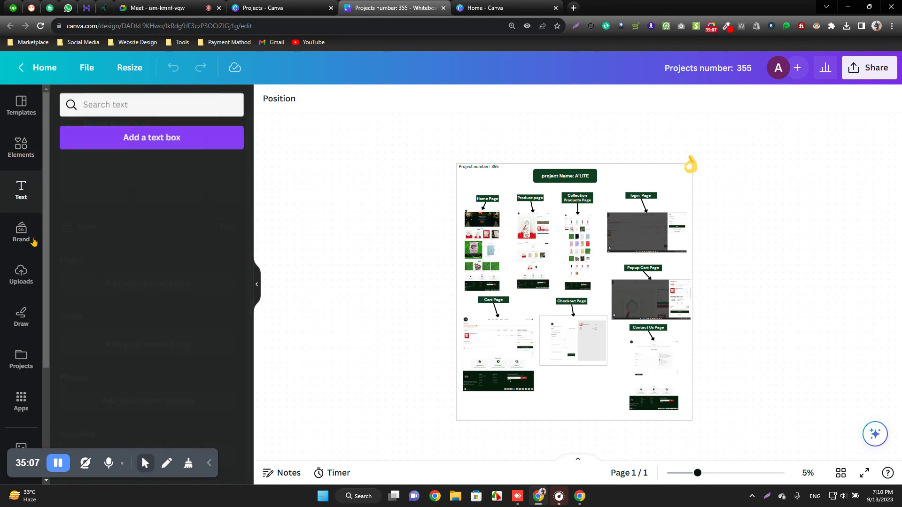
left_click(22, 191)
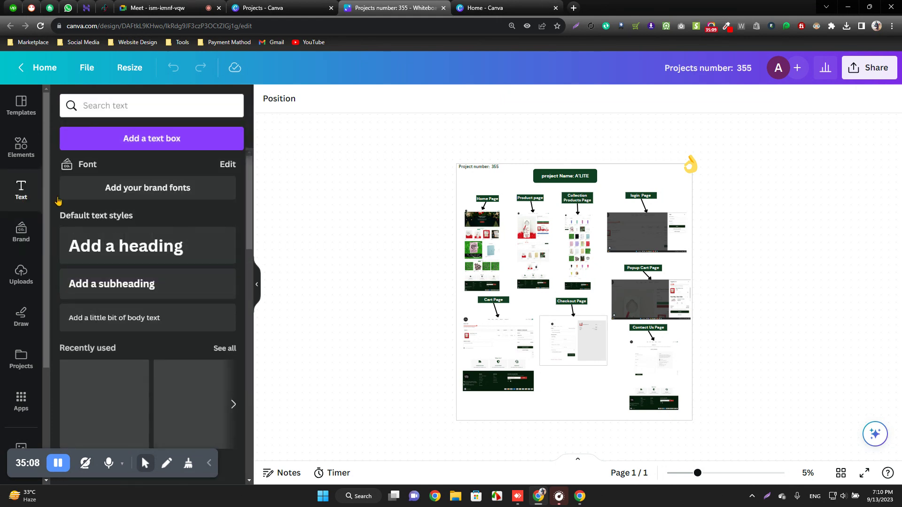
scroll(135, 355, "down", 3)
scroll(135, 356, "down", 5)
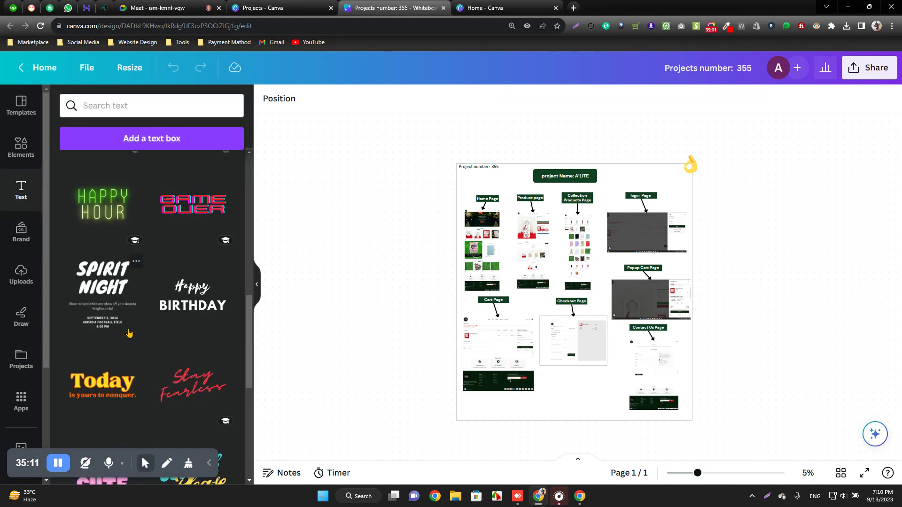
scroll(135, 356, "up", 2)
scroll(19, 294, "down", 3)
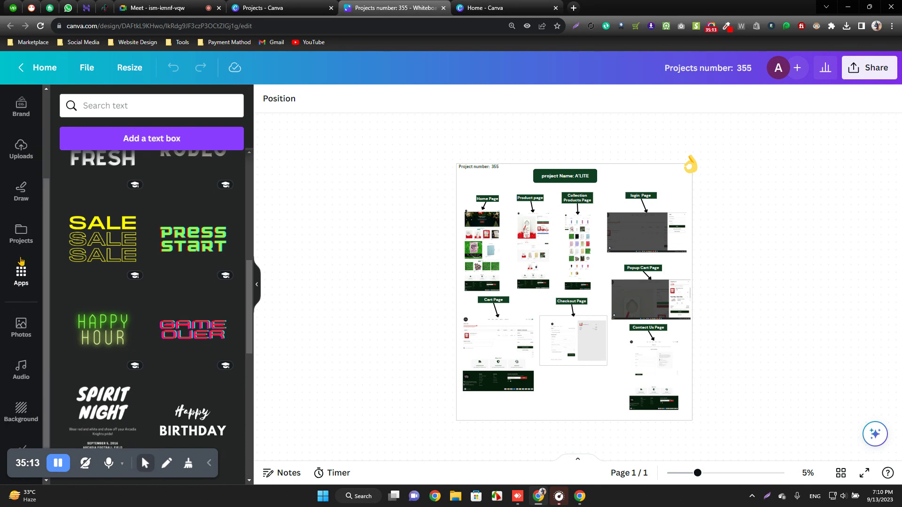
Look through the available Canva apps, open the QR Code app and expand its customisation options
left_click(21, 281)
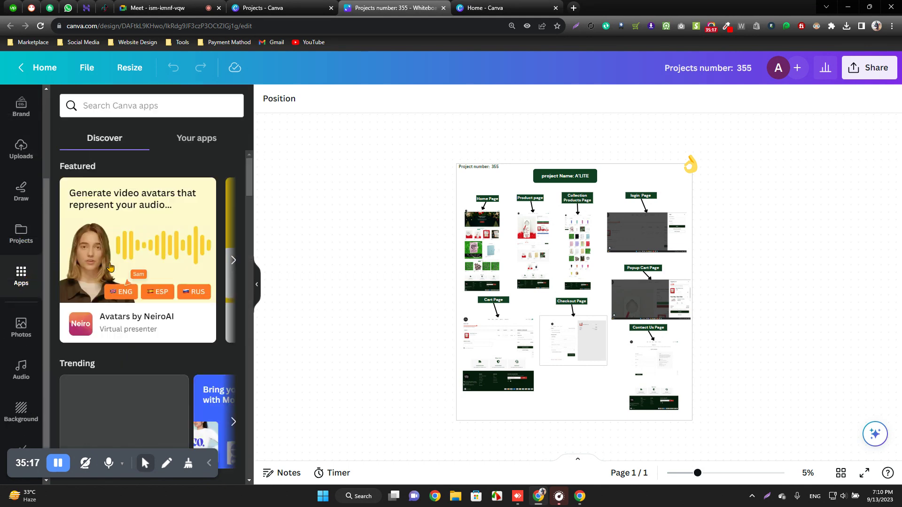
scroll(146, 338, "down", 5)
scroll(147, 338, "down", 5)
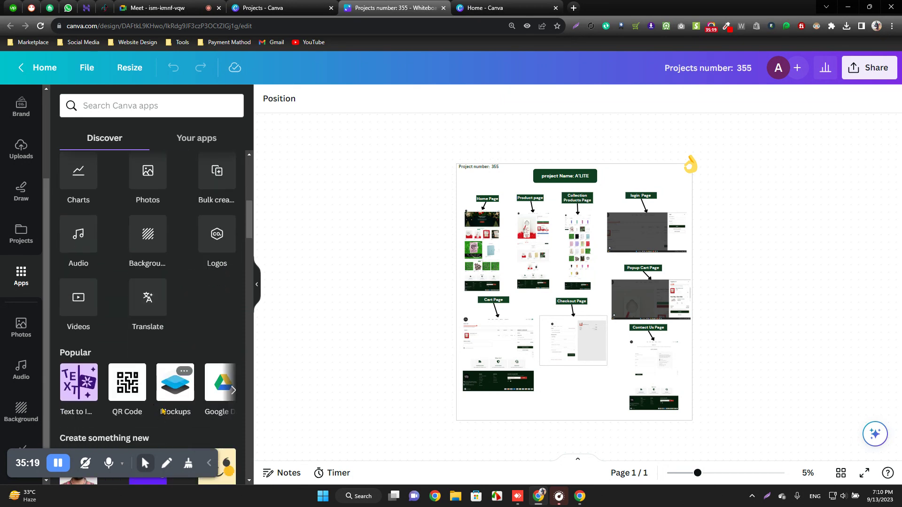
left_click(121, 269)
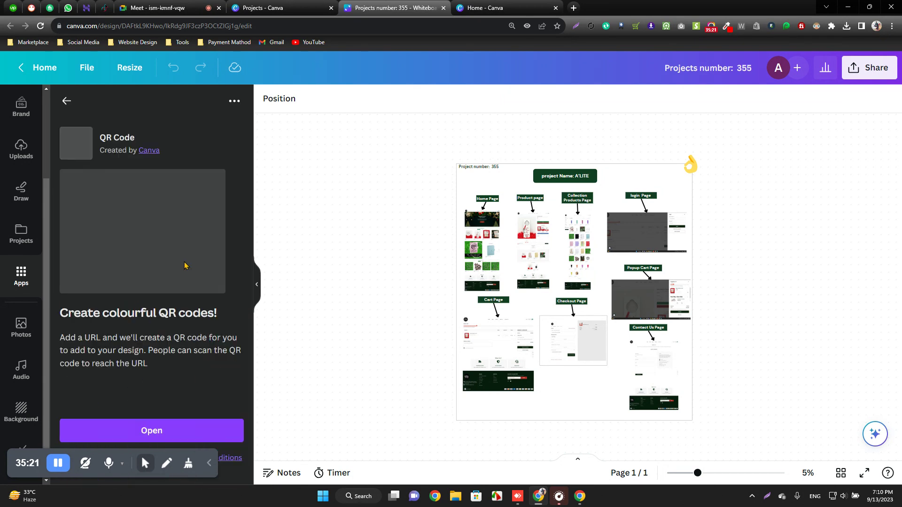
left_click(157, 434)
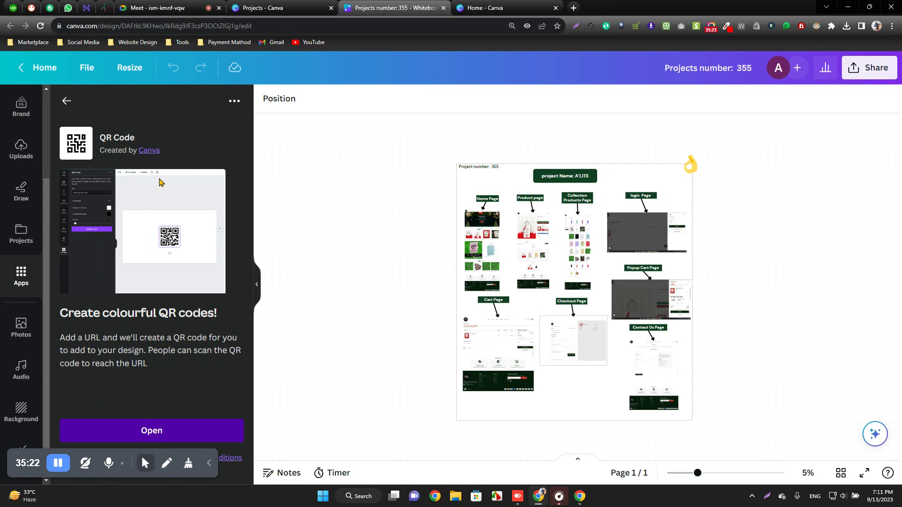
left_click(154, 195)
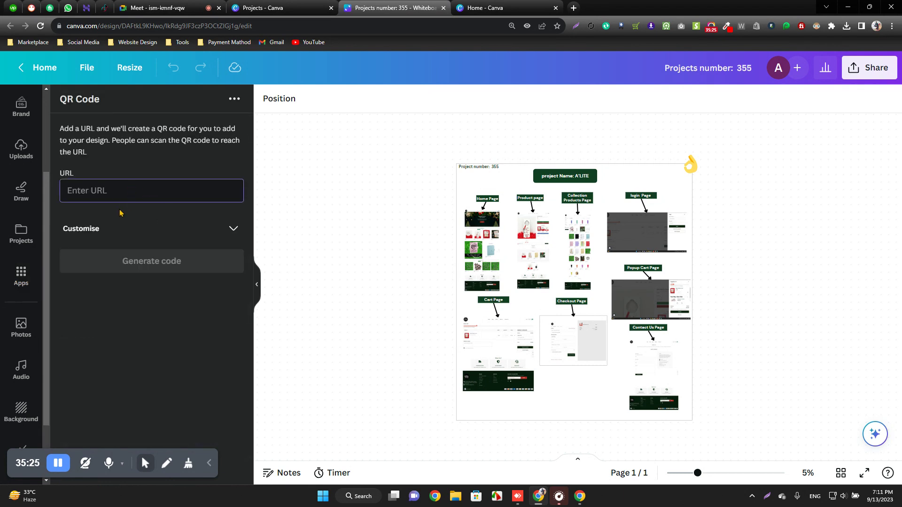
left_click(145, 235)
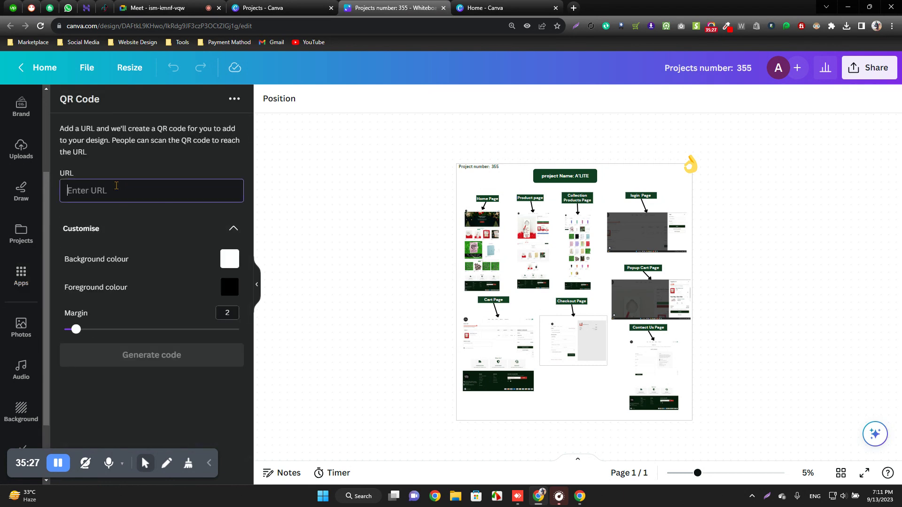
Generate a QR code for the URL ahmedyit.com and place it in the empty area beside the project board
left_click(100, 194)
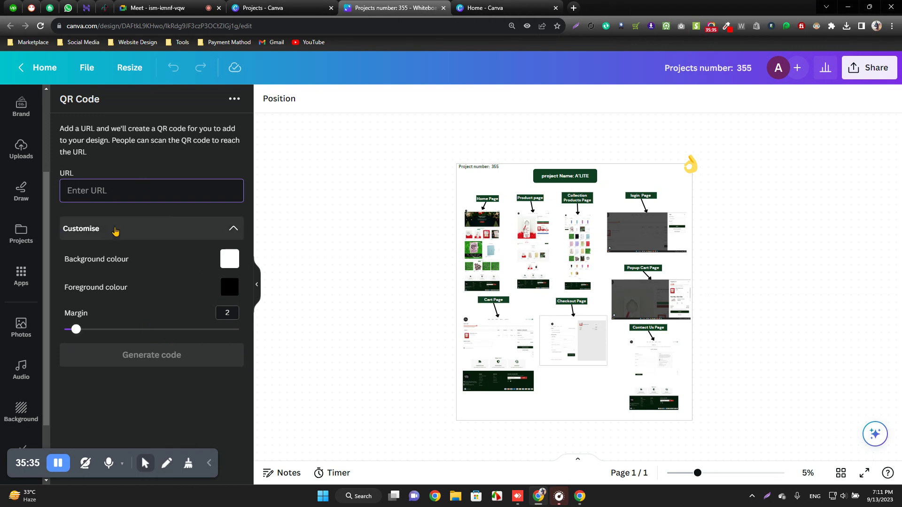
type("ahmedy")
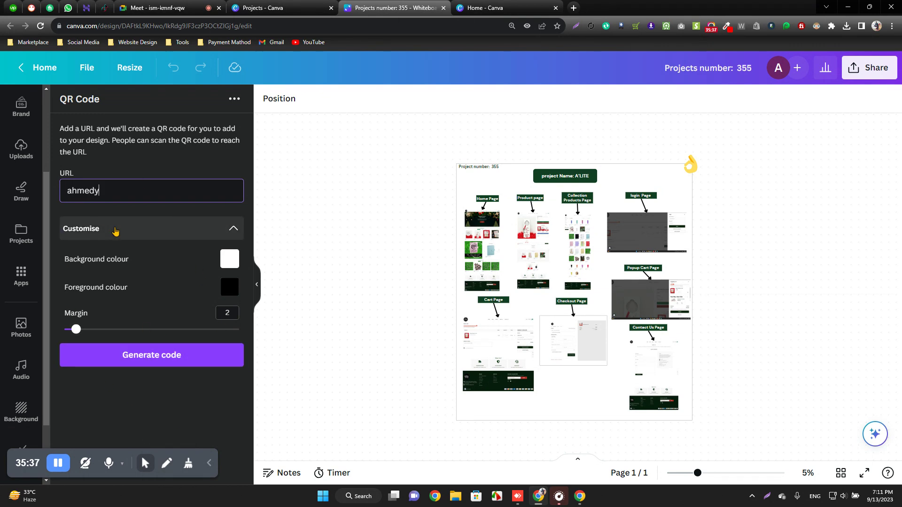
type("it.com")
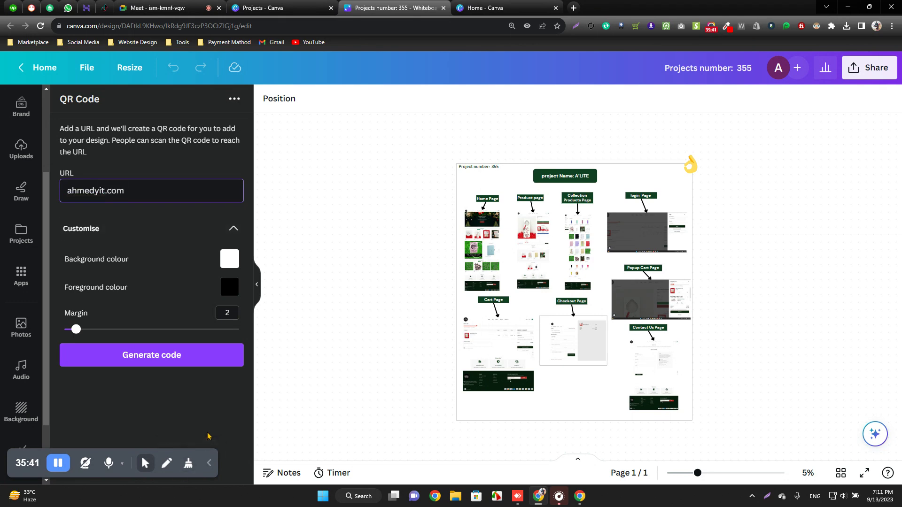
left_click(151, 357)
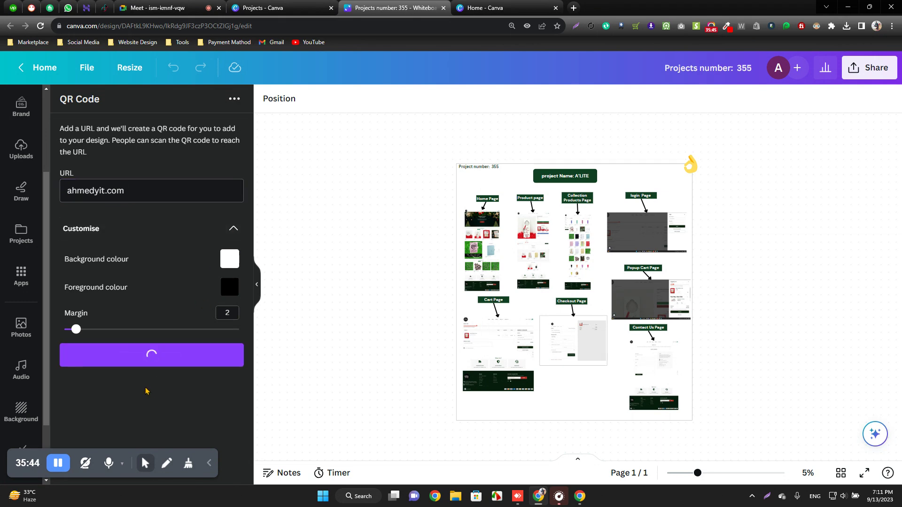
left_click_drag(574, 290, 404, 400)
left_click_drag(500, 381, 357, 274)
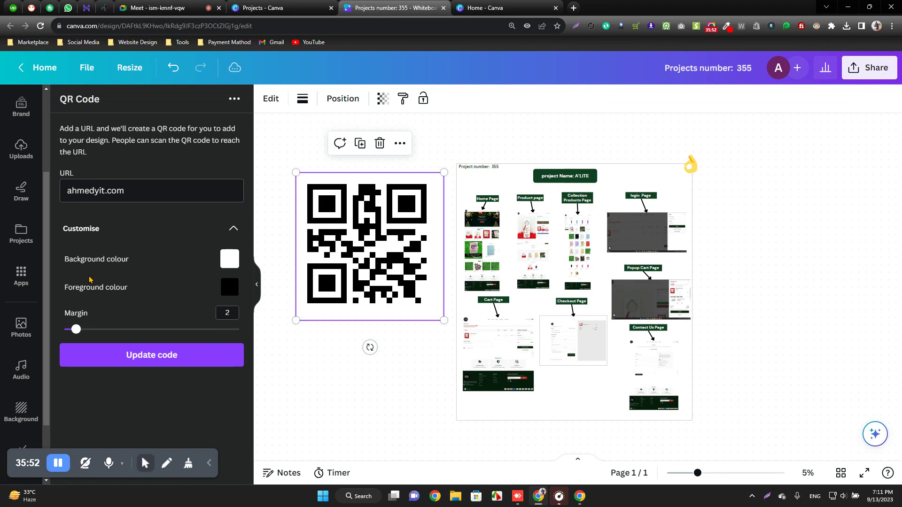
Delete the QR code from the whiteboard
double_click(93, 188)
left_click(327, 408)
left_click(364, 250)
key("Delete")
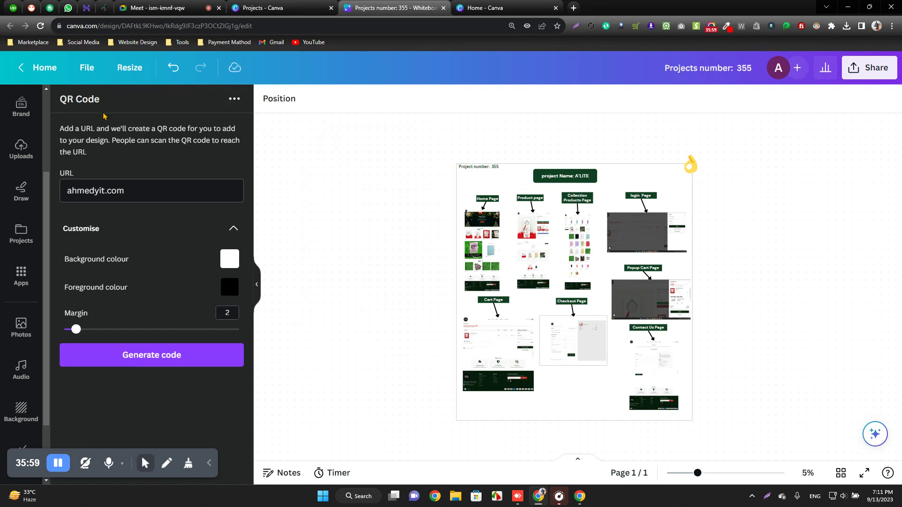